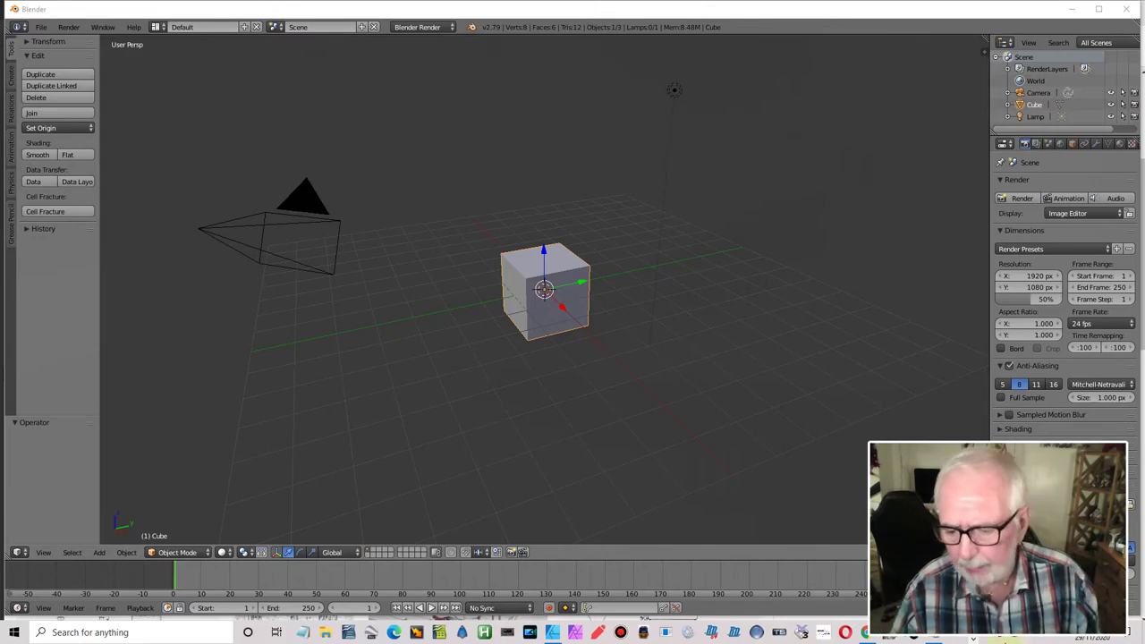
- Switch to Chrome and examine the railway loco plan images and the second-generation DMU cab photos for reference material
{"action": "left_click", "coordinate": [863, 632]}
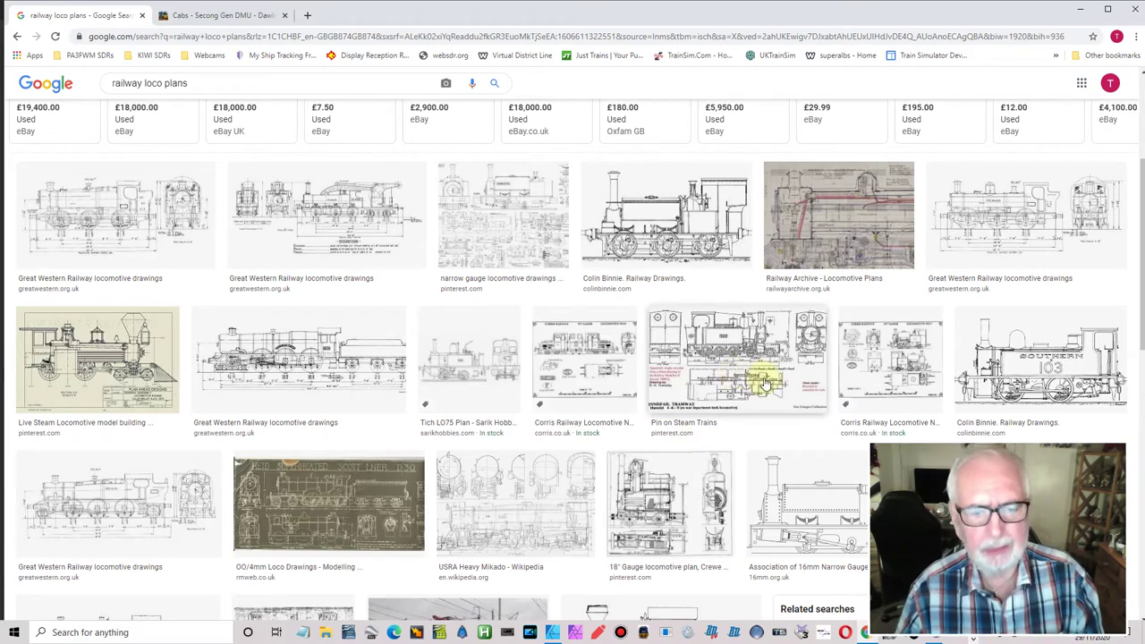
{"action": "scroll", "coordinate": [764, 384], "scroll_direction": "down", "scroll_amount": 2}
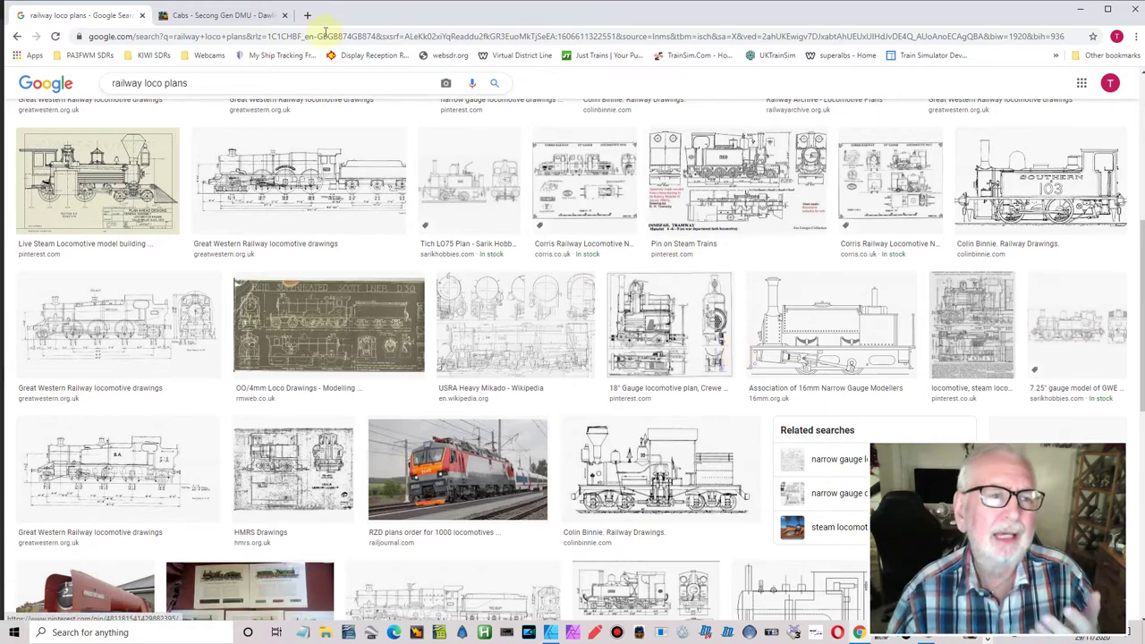
{"action": "left_click", "coordinate": [226, 16]}
{"action": "scroll", "coordinate": [644, 354], "scroll_direction": "down", "scroll_amount": 5}
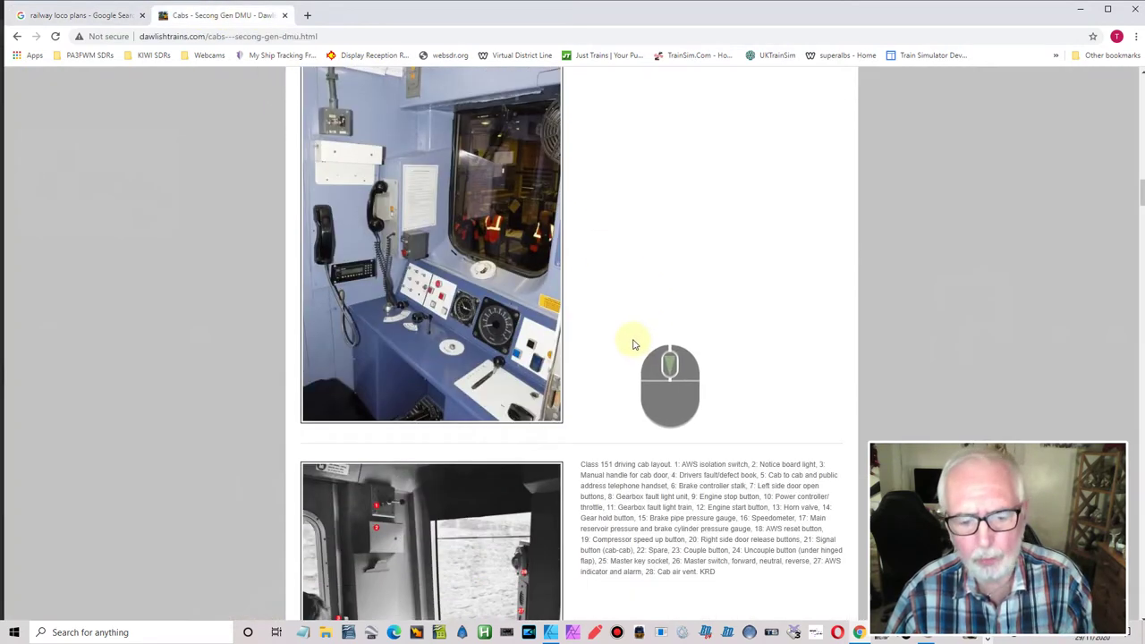
{"action": "scroll", "coordinate": [623, 343], "scroll_direction": "down", "scroll_amount": 8}
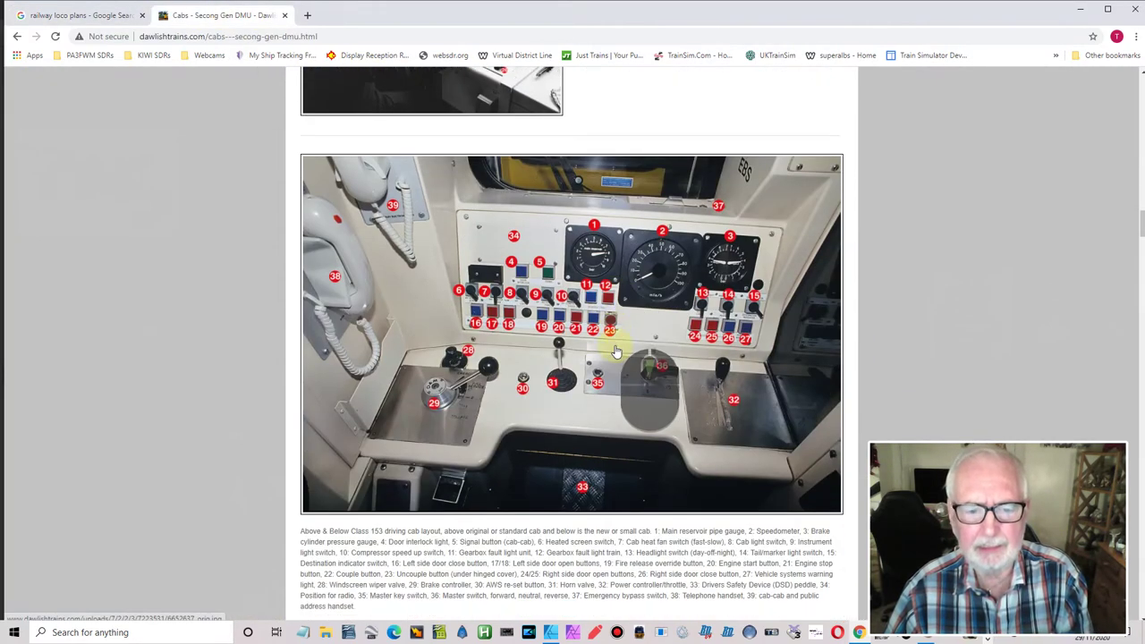
{"action": "scroll", "coordinate": [617, 349], "scroll_direction": "down", "scroll_amount": 2}
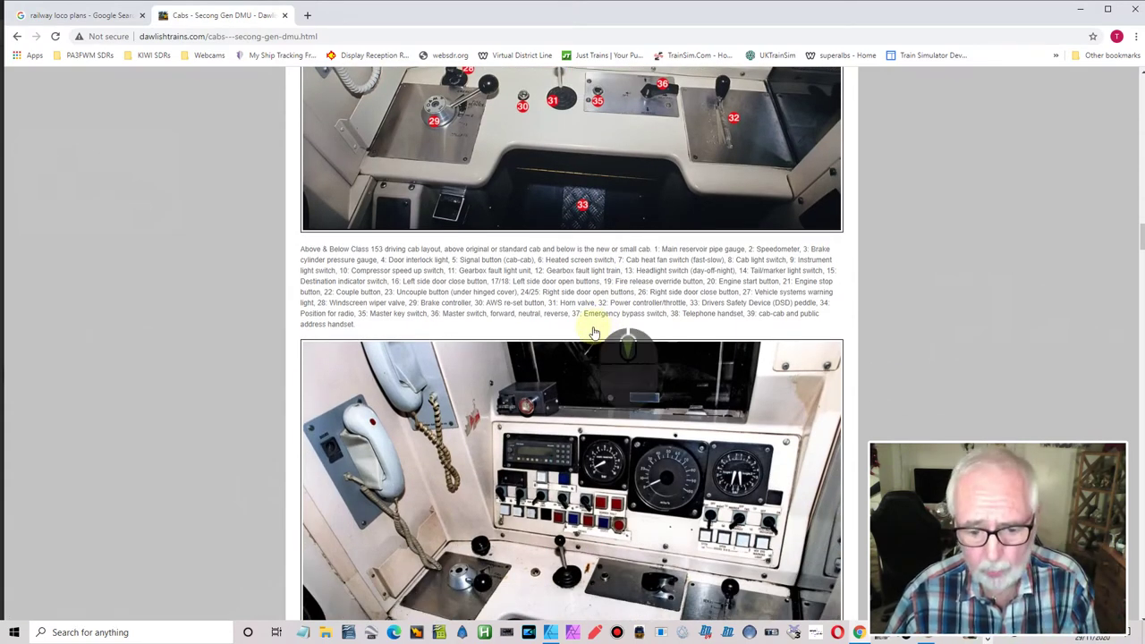
{"action": "scroll", "coordinate": [595, 329], "scroll_direction": "down", "scroll_amount": 3}
{"action": "scroll", "coordinate": [595, 331], "scroll_direction": "up", "scroll_amount": 1}
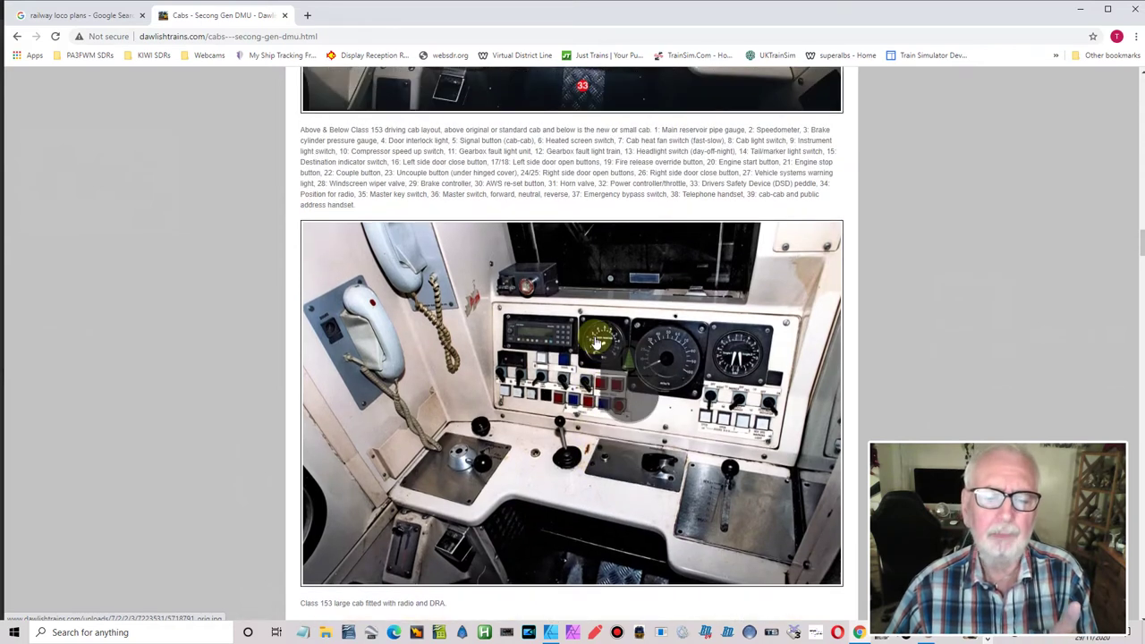
{"action": "scroll", "coordinate": [594, 342], "scroll_direction": "down", "scroll_amount": 1}
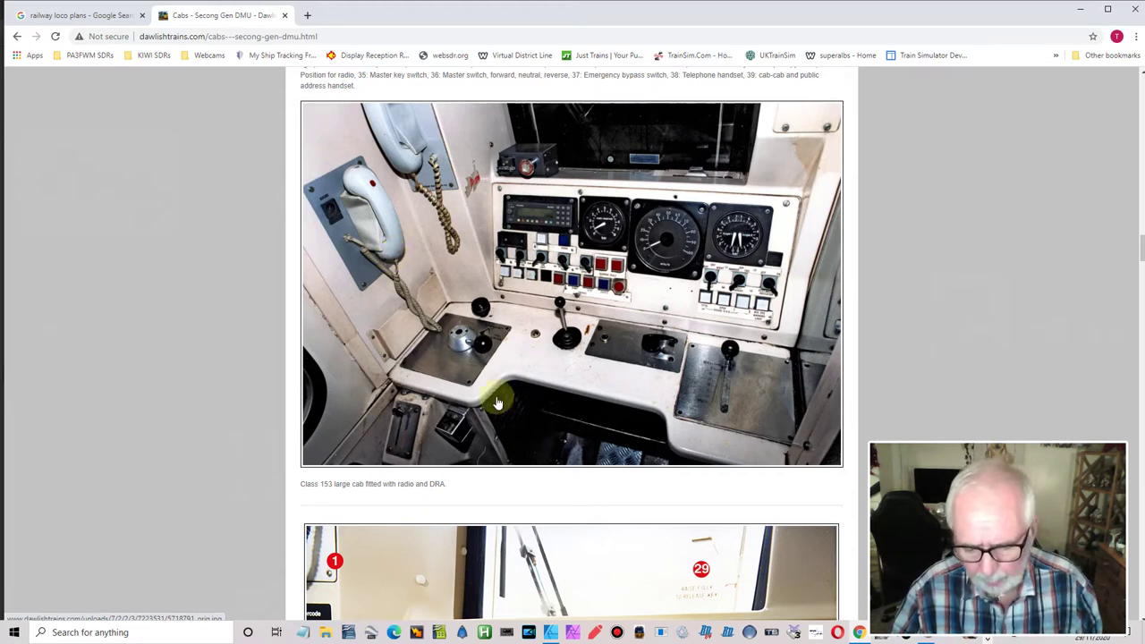
- Switch back to Blender, show the 3D view's properties, enable Background Images and add an empty image slot
{"action": "left_click", "coordinate": [930, 638]}
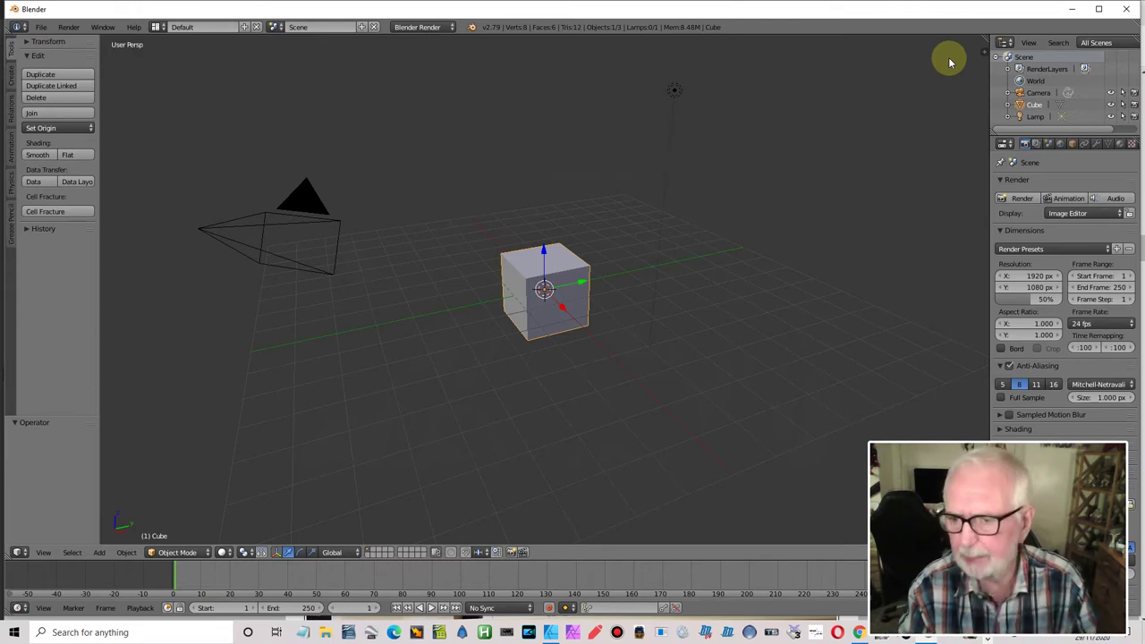
{"action": "key", "text": "n"}
{"action": "scroll", "coordinate": [921, 250], "scroll_direction": "down", "scroll_amount": 2}
{"action": "scroll", "coordinate": [935, 278], "scroll_direction": "down", "scroll_amount": 2}
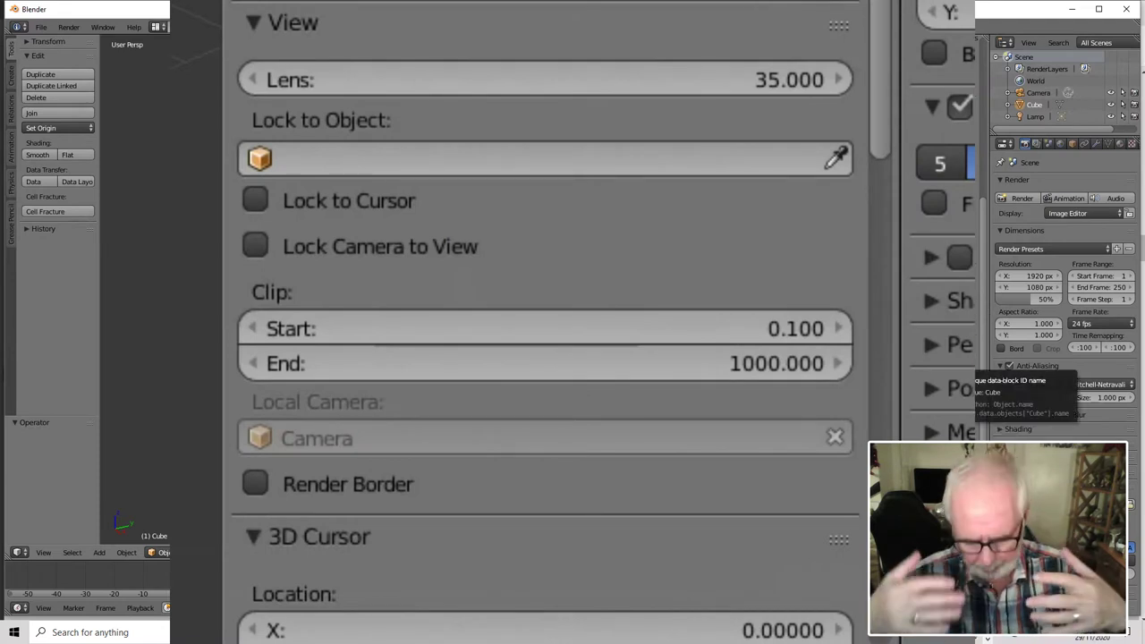
{"action": "scroll", "coordinate": [979, 371], "scroll_direction": "down", "scroll_amount": 6}
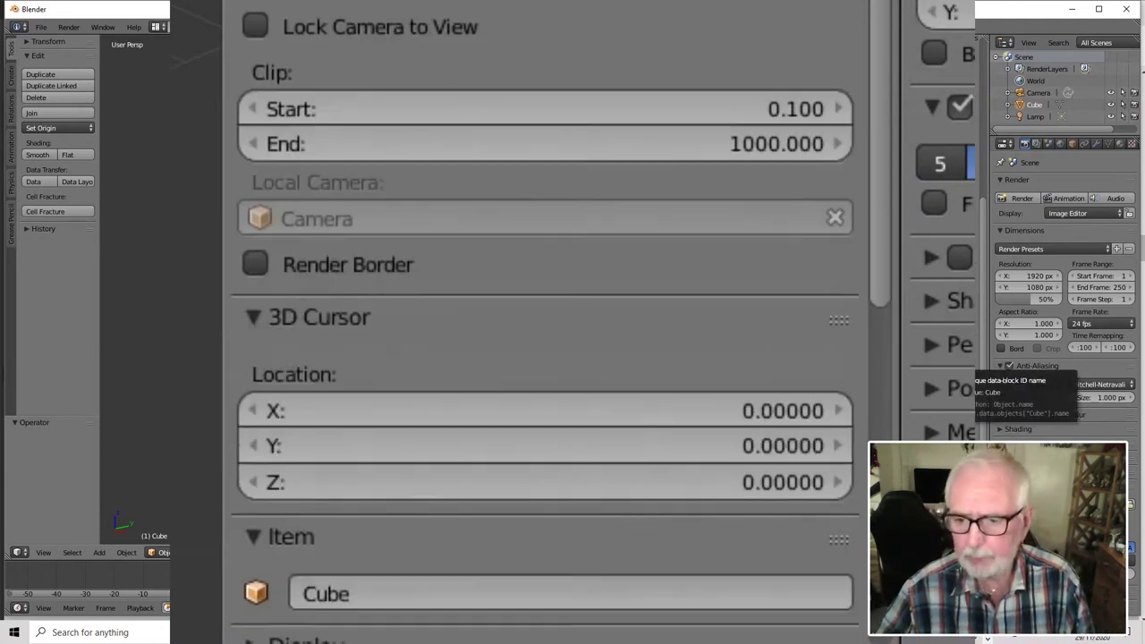
{"action": "scroll", "coordinate": [546, 322], "scroll_direction": "down", "scroll_amount": 3}
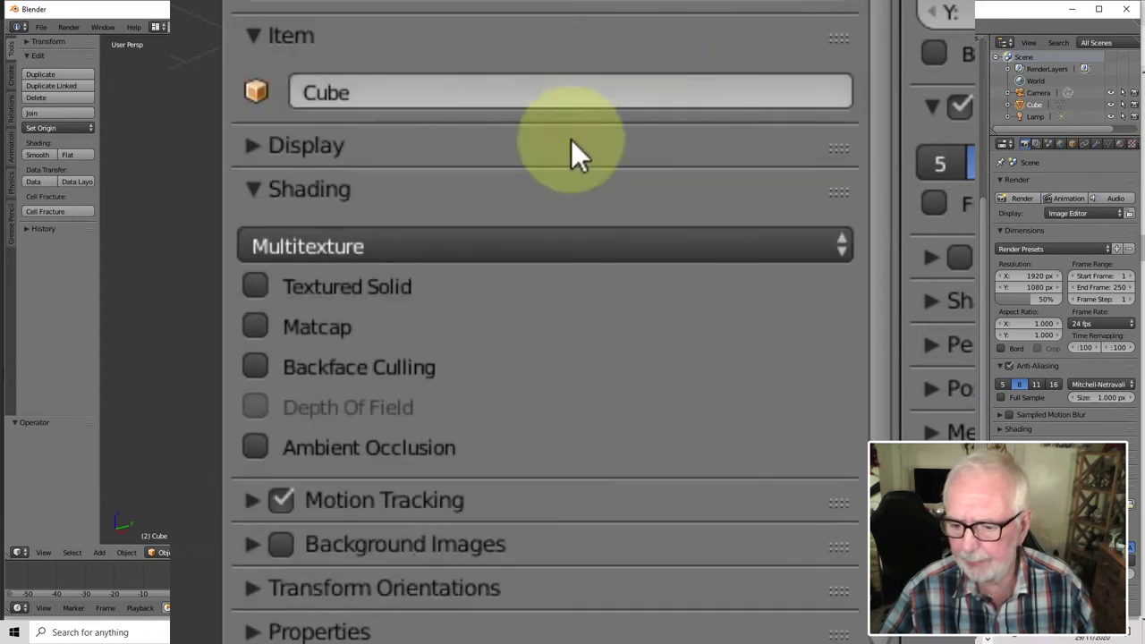
{"action": "left_click", "coordinate": [282, 546]}
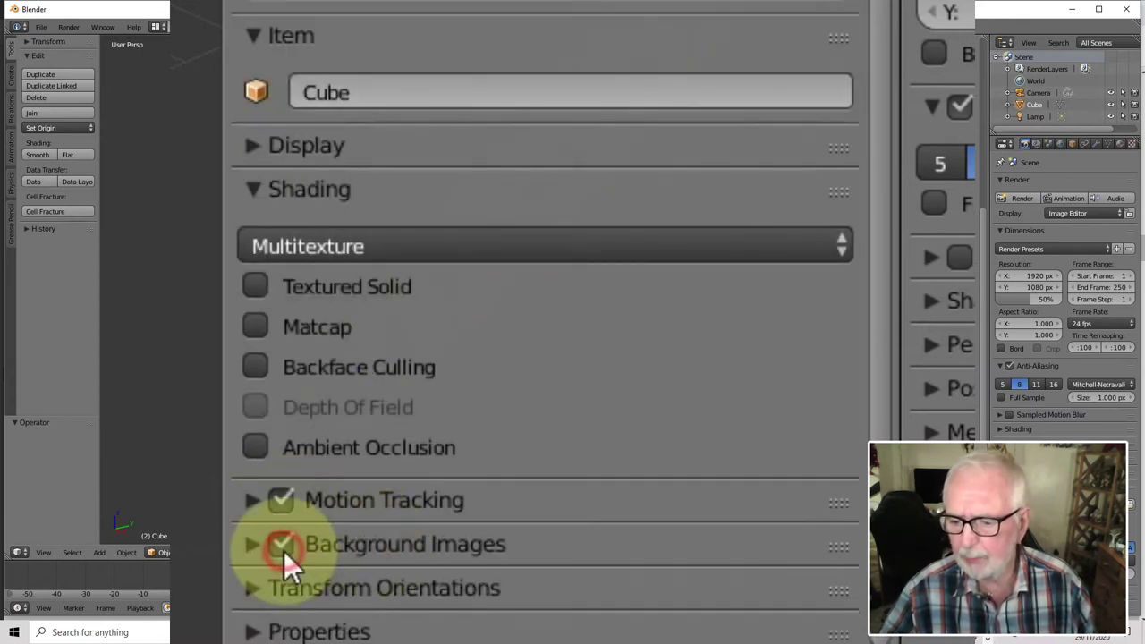
{"action": "left_click", "coordinate": [250, 542]}
{"action": "scroll", "coordinate": [487, 422], "scroll_direction": "down", "scroll_amount": 2}
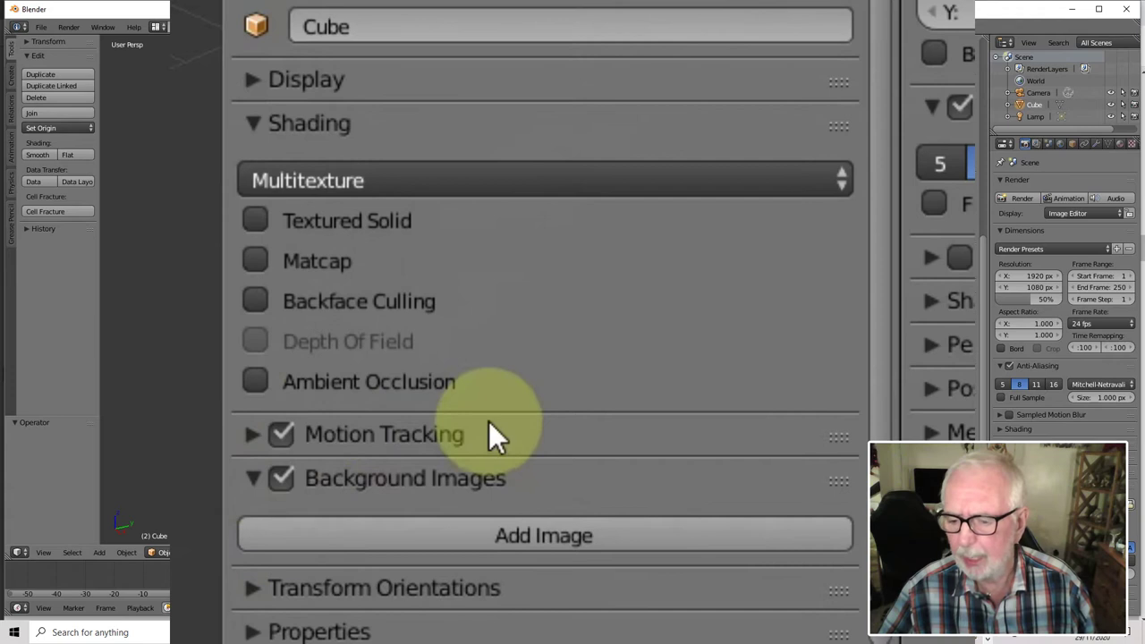
{"action": "left_click", "coordinate": [576, 539]}
- Restrict the new background image to the Right axis and load mytrain.jpg from the guide images folder
{"action": "scroll", "coordinate": [582, 534], "scroll_direction": "down", "scroll_amount": 5}
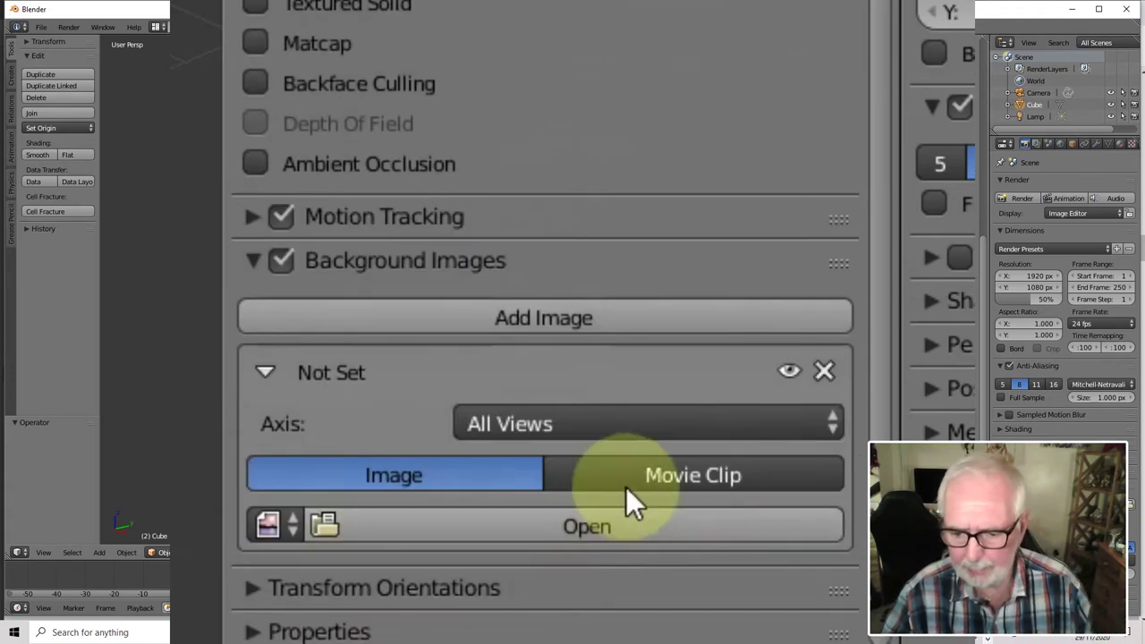
{"action": "left_click", "coordinate": [537, 420]}
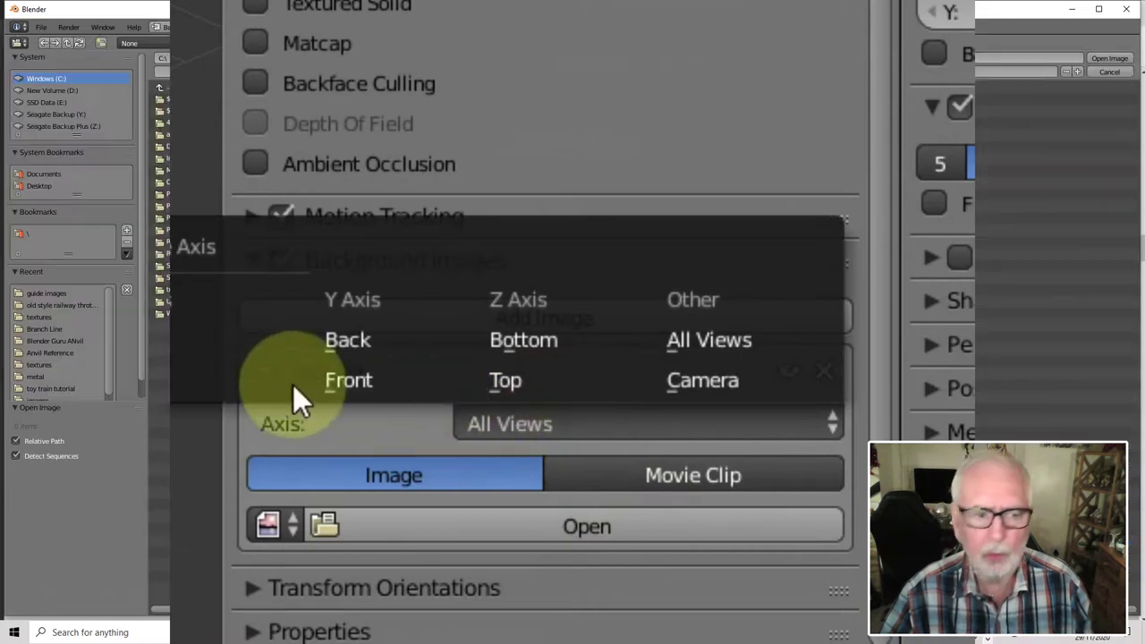
{"action": "left_click", "coordinate": [224, 376]}
{"action": "left_click", "coordinate": [34, 293]}
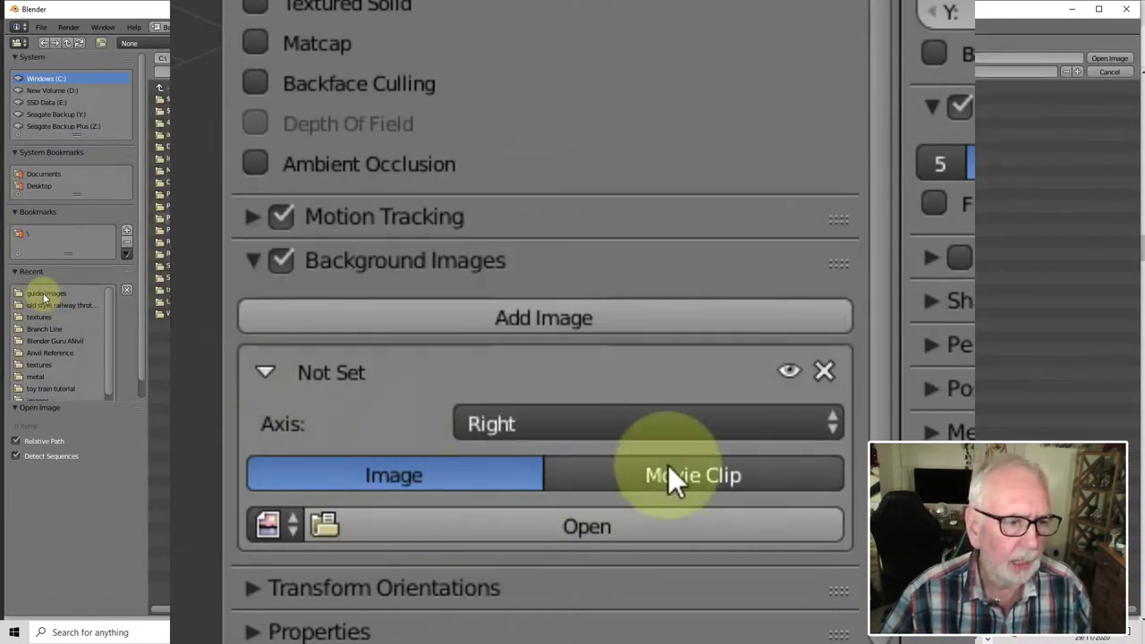
{"action": "left_click", "coordinate": [183, 110]}
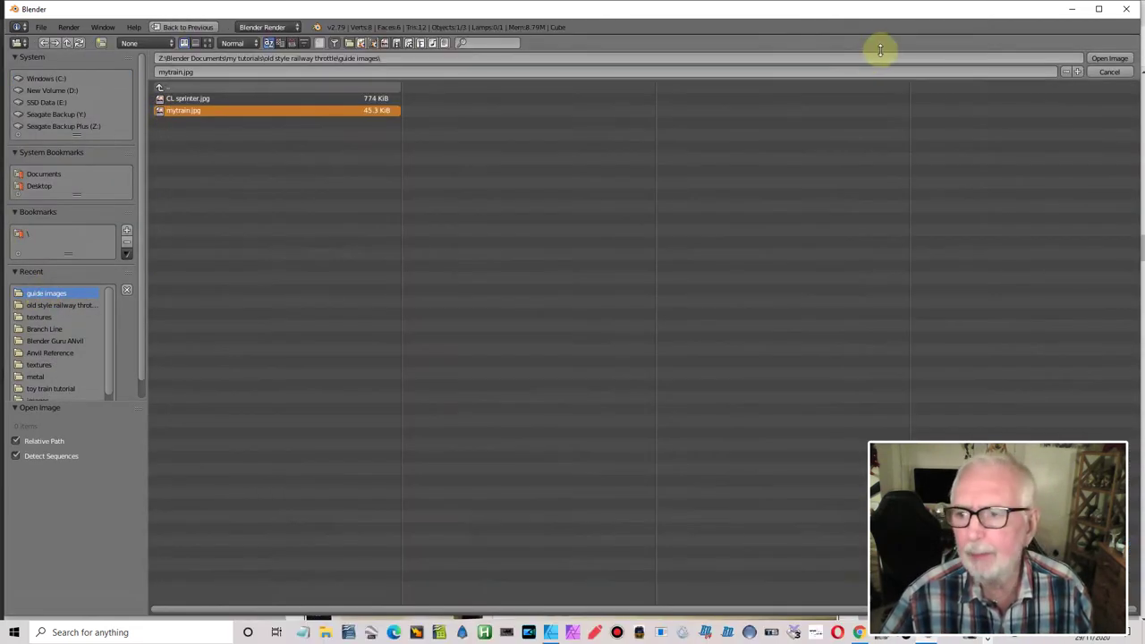
{"action": "left_click", "coordinate": [1109, 59]}
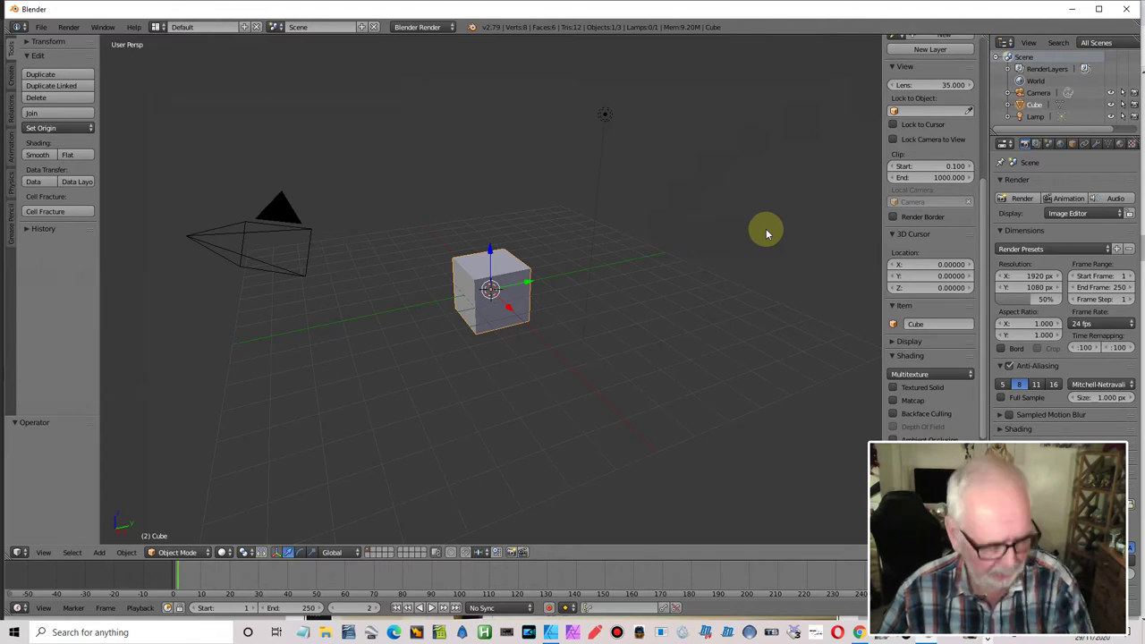
- Switch to the right orthographic view and inspect the train drawing with the cube temporarily hidden
{"action": "key", "text": "KP_3"}
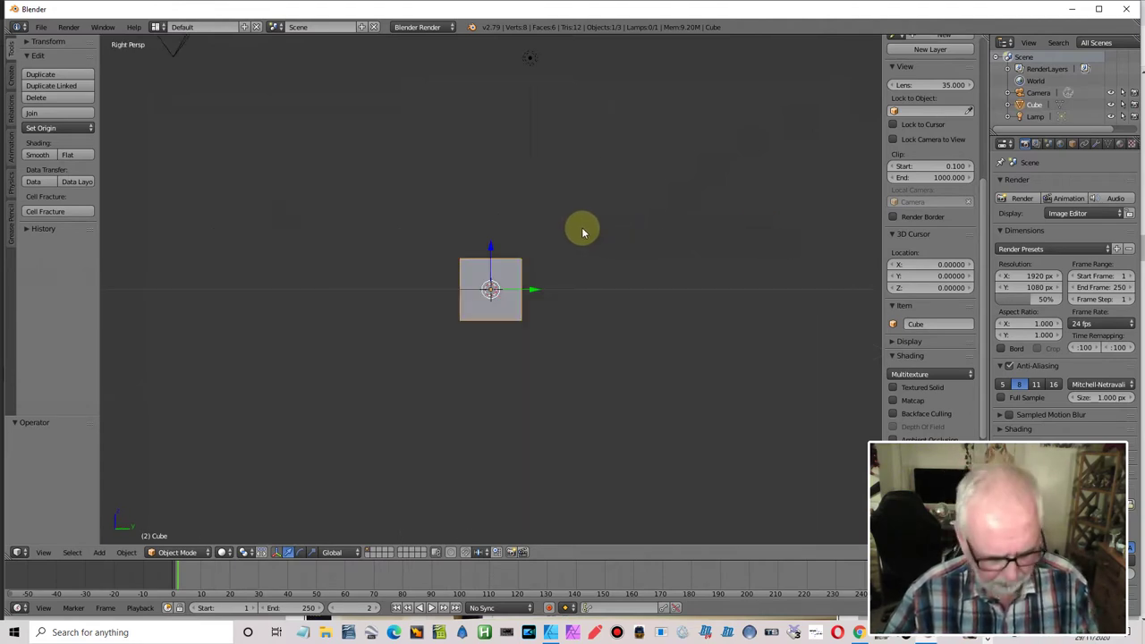
{"action": "key", "text": "KP_5"}
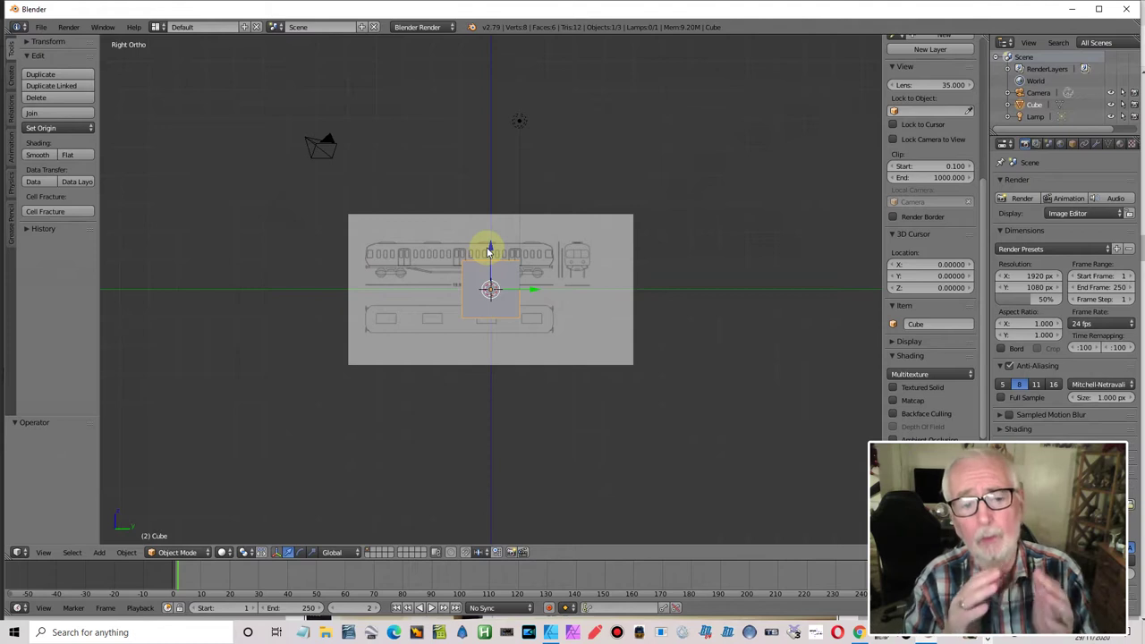
{"action": "scroll", "coordinate": [515, 287], "scroll_direction": "up", "scroll_amount": 6}
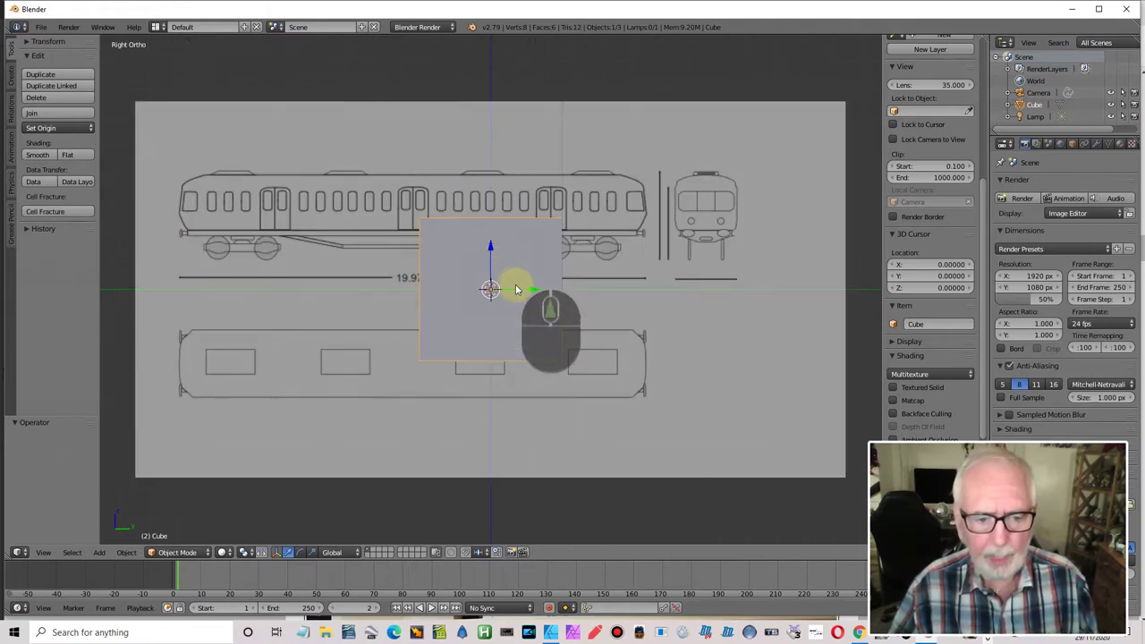
{"action": "scroll", "coordinate": [515, 287], "scroll_direction": "up", "scroll_amount": 1}
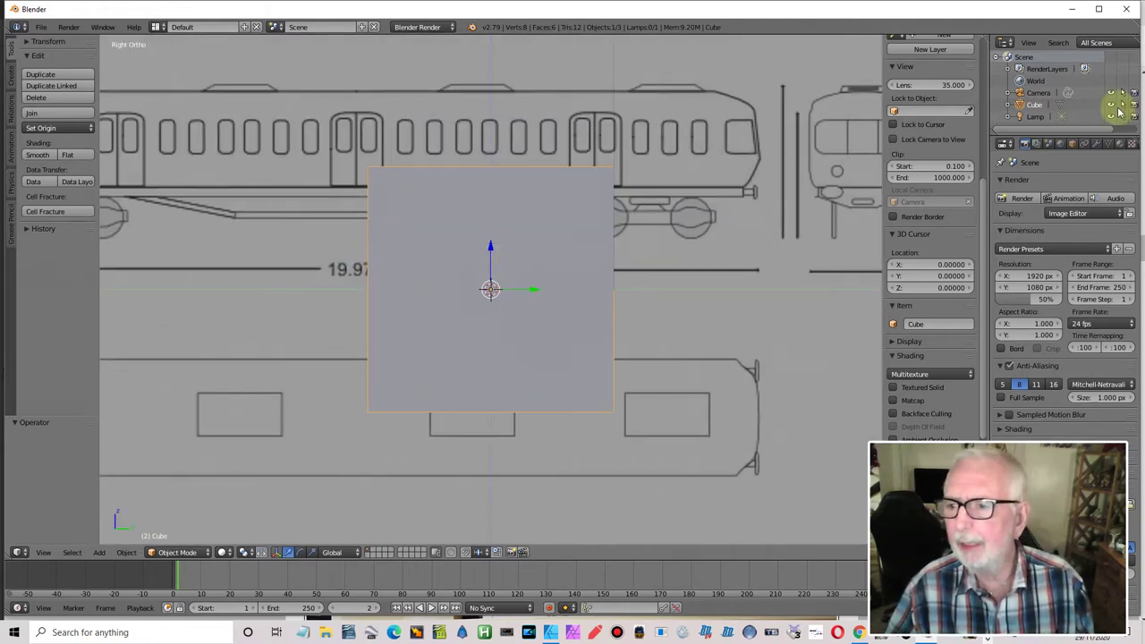
{"action": "left_click", "coordinate": [1111, 105]}
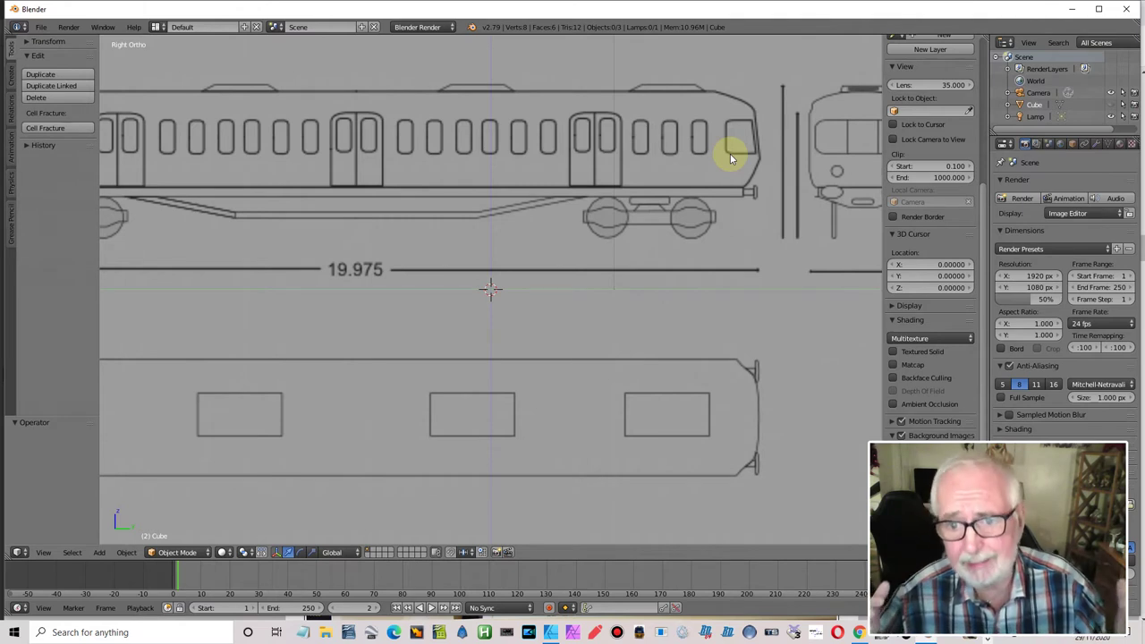
{"action": "left_click", "coordinate": [1111, 103]}
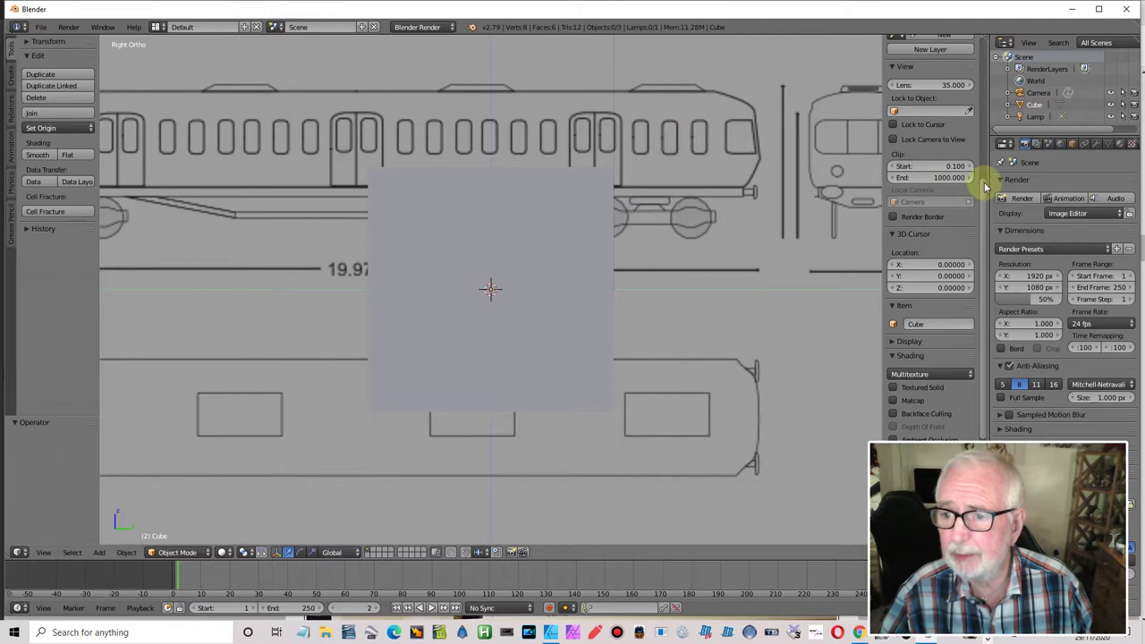
- Set the cube's Y dimension to 19.975 to match the carriage length on the drawing
{"action": "left_click_drag", "start_coordinate": [983, 219], "coordinate": [976, 56]}
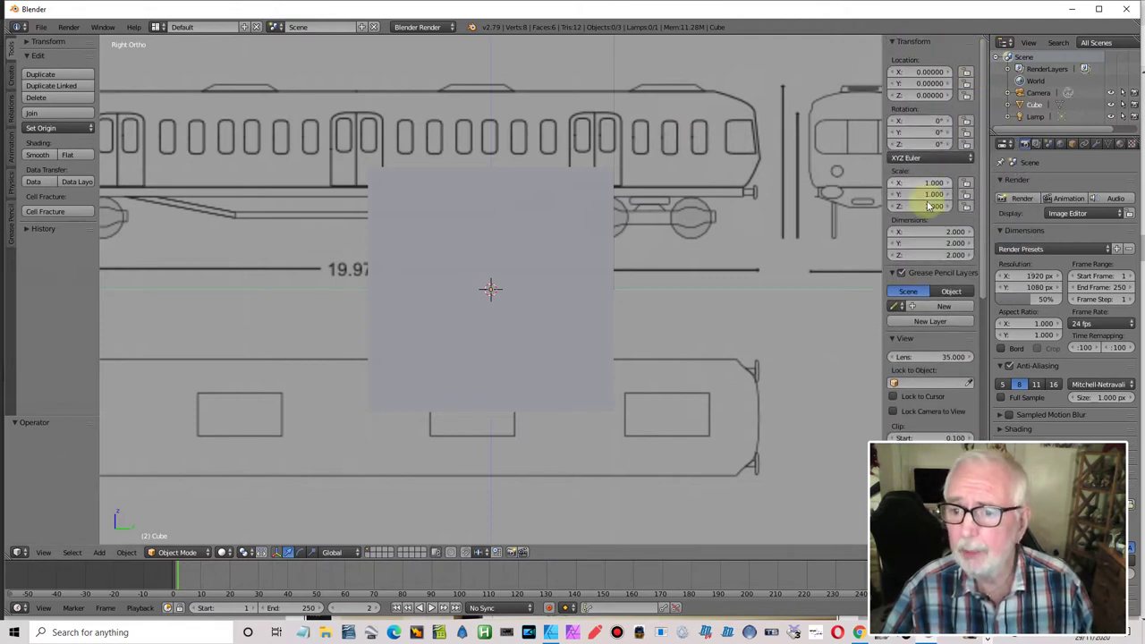
{"action": "left_click", "coordinate": [942, 244]}
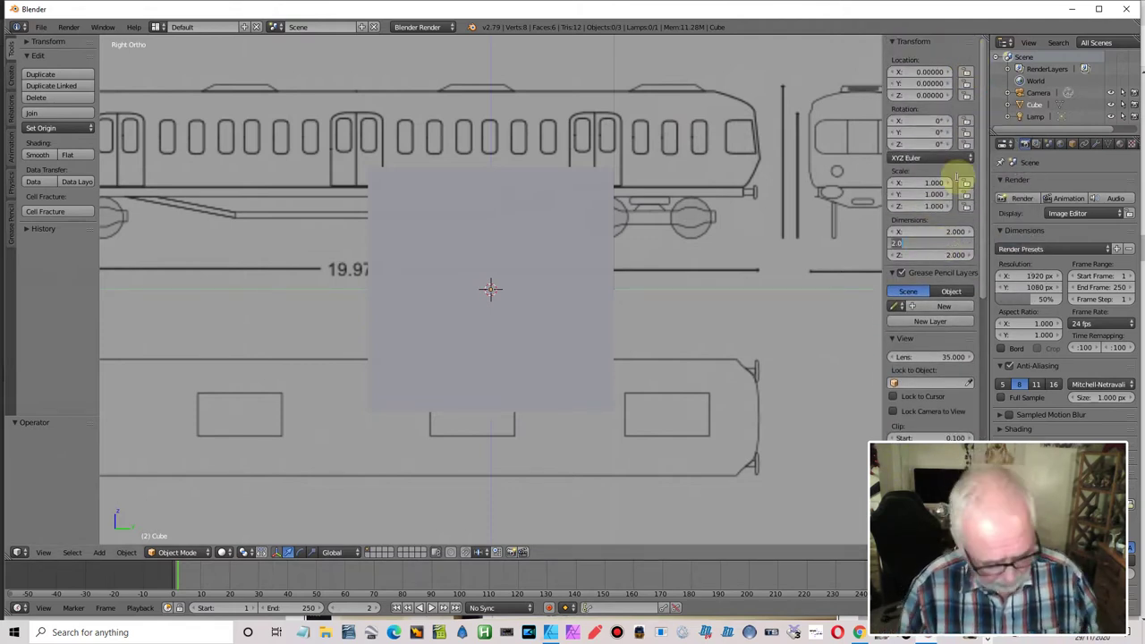
{"action": "type", "text": "19."}
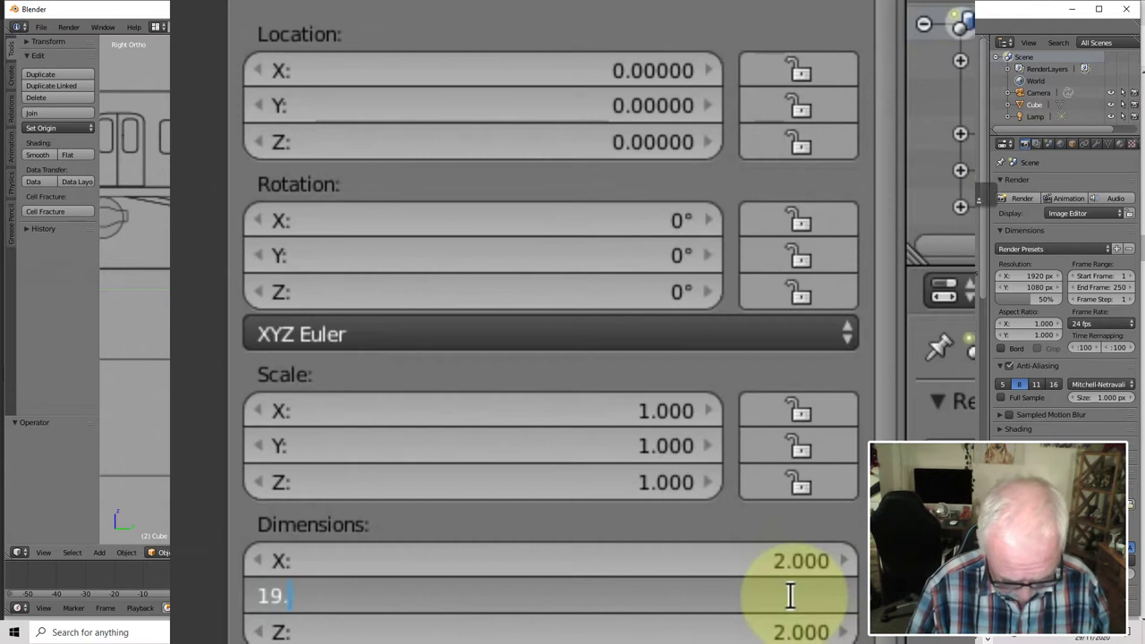
{"action": "type", "text": "975"}
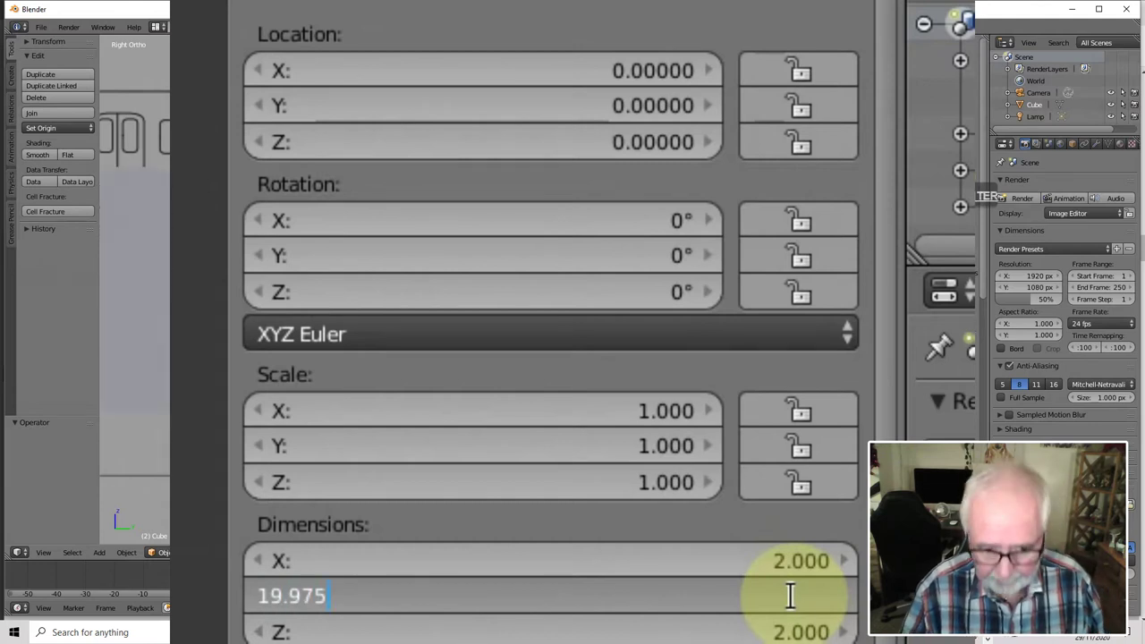
{"action": "key", "text": "Return"}
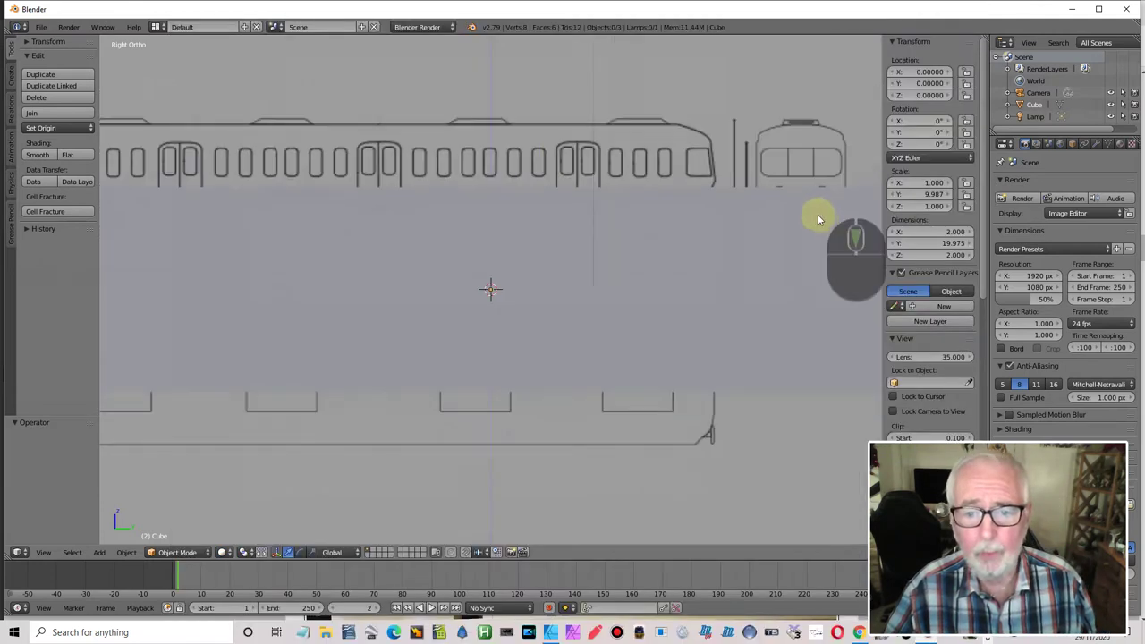
- Set the mytrain.jpg background image's size to 28.8 and its X offset to 3.1
{"action": "scroll", "coordinate": [818, 214], "scroll_direction": "down", "scroll_amount": 5}
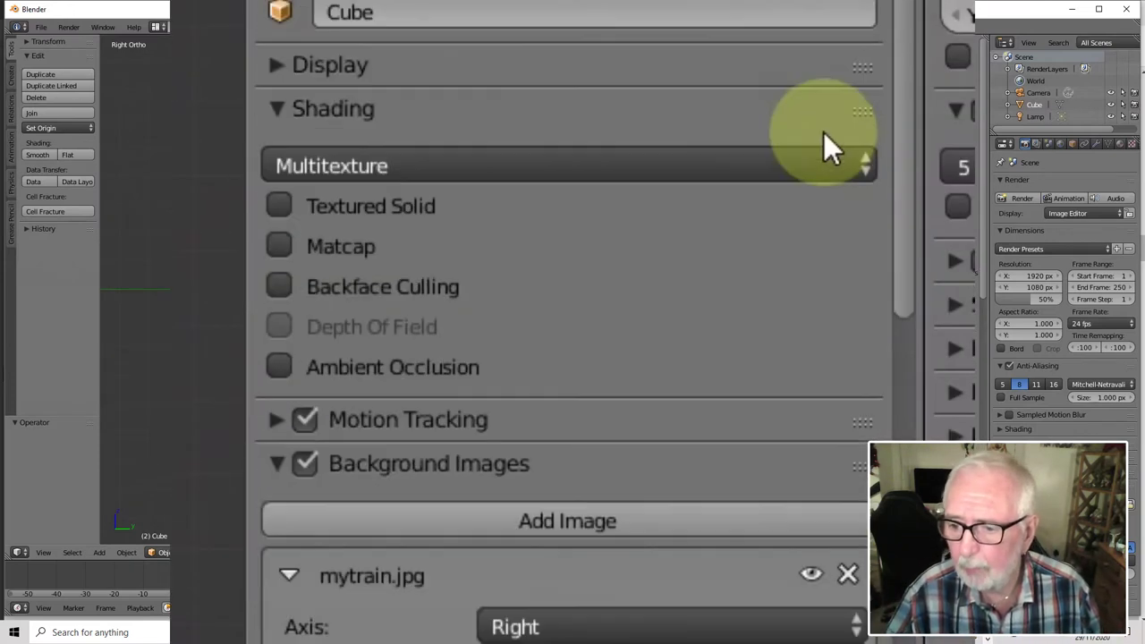
{"action": "scroll", "coordinate": [823, 133], "scroll_direction": "down", "scroll_amount": 8}
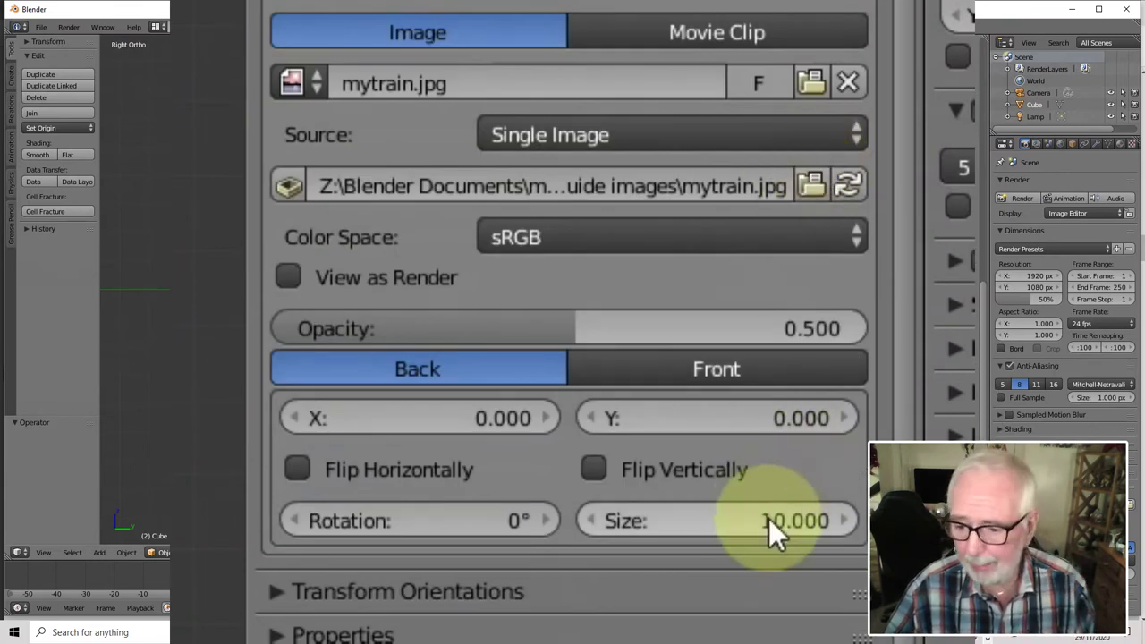
{"action": "left_click_drag", "start_coordinate": [787, 521], "coordinate": [845, 521]}
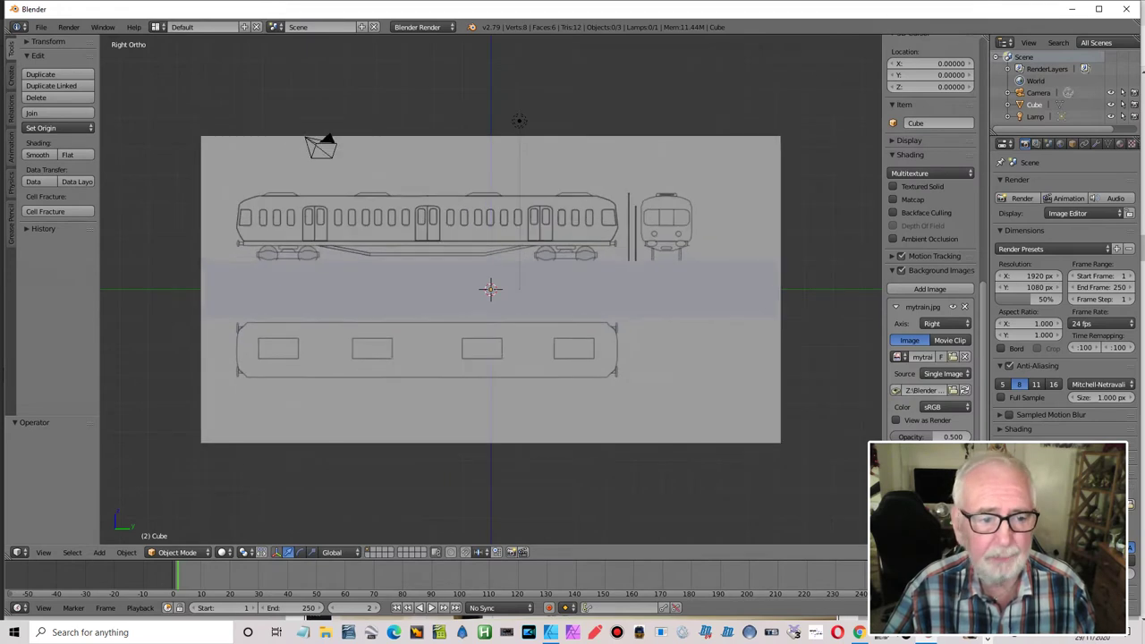
{"action": "mouse_move", "coordinate": [930, 450]}
{"action": "left_mouse_down"}
{"action": "mouse_move", "coordinate": [943, 450]}
{"action": "mouse_move", "coordinate": [925, 466]}
{"action": "mouse_move", "coordinate": [934, 466]}
{"action": "left_mouse_up"}
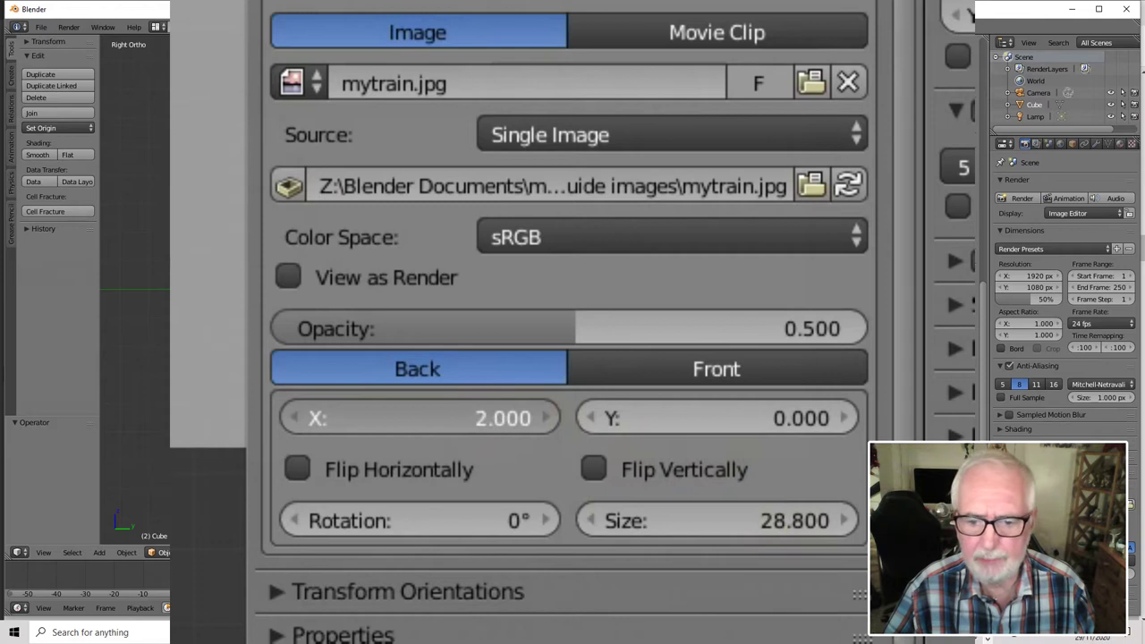
{"action": "left_click_drag", "start_coordinate": [420, 418], "coordinate": [440, 417]}
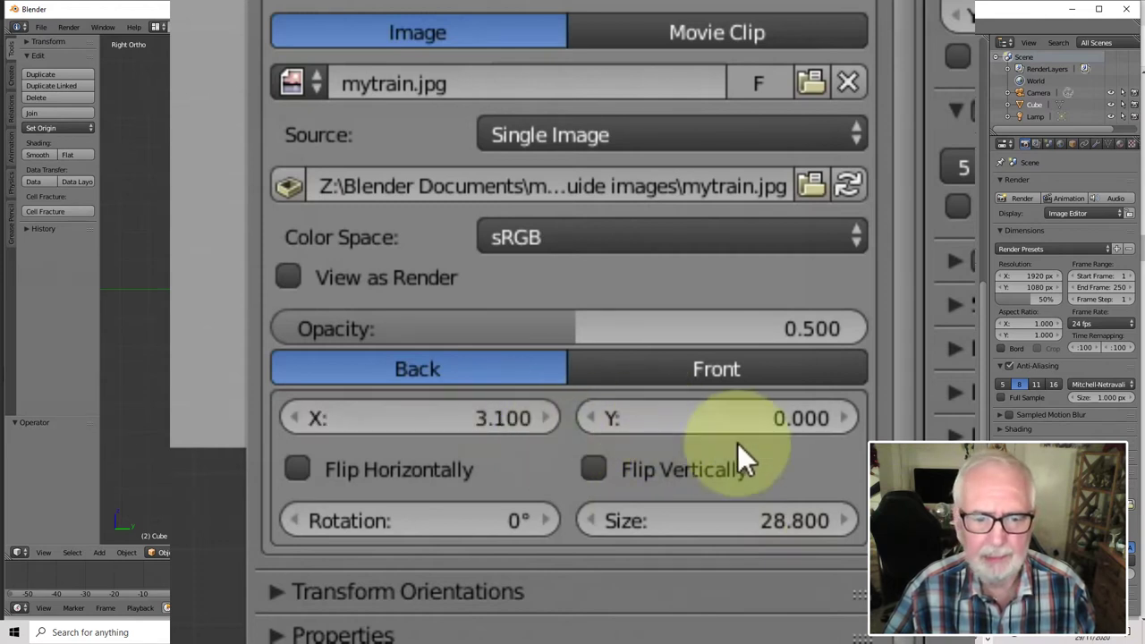
- Move the background image down to Y -6.5, then enlarge and centre it until the side-view carriage matches the cube's length
{"action": "left_click_drag", "start_coordinate": [790, 427], "coordinate": [801, 426]}
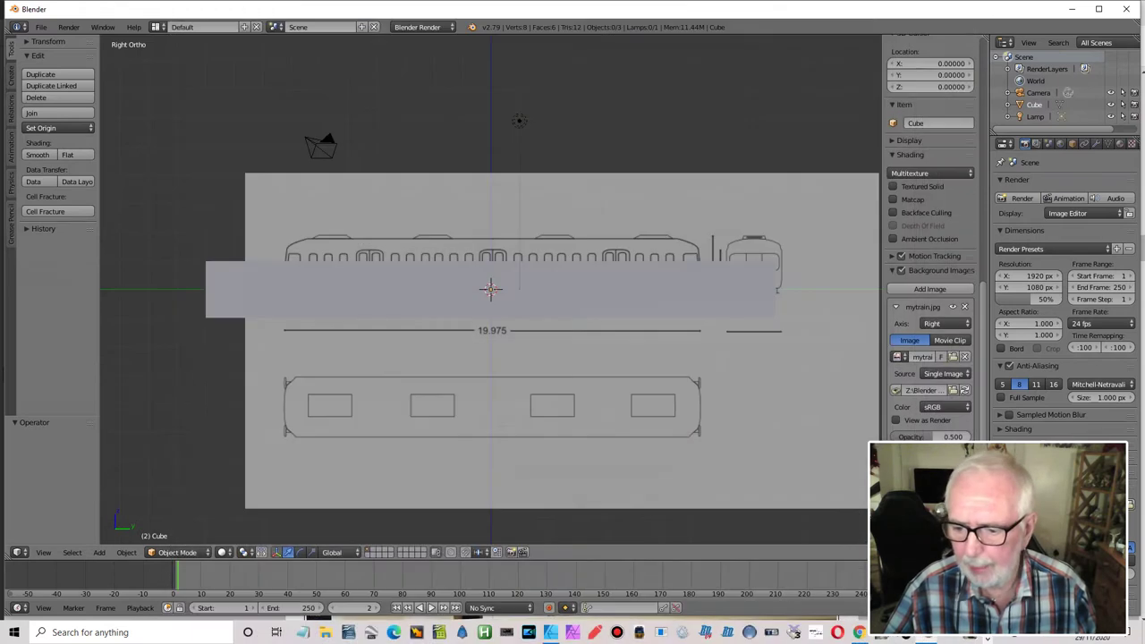
{"action": "left_click_drag", "start_coordinate": [930, 488], "coordinate": [941, 514]}
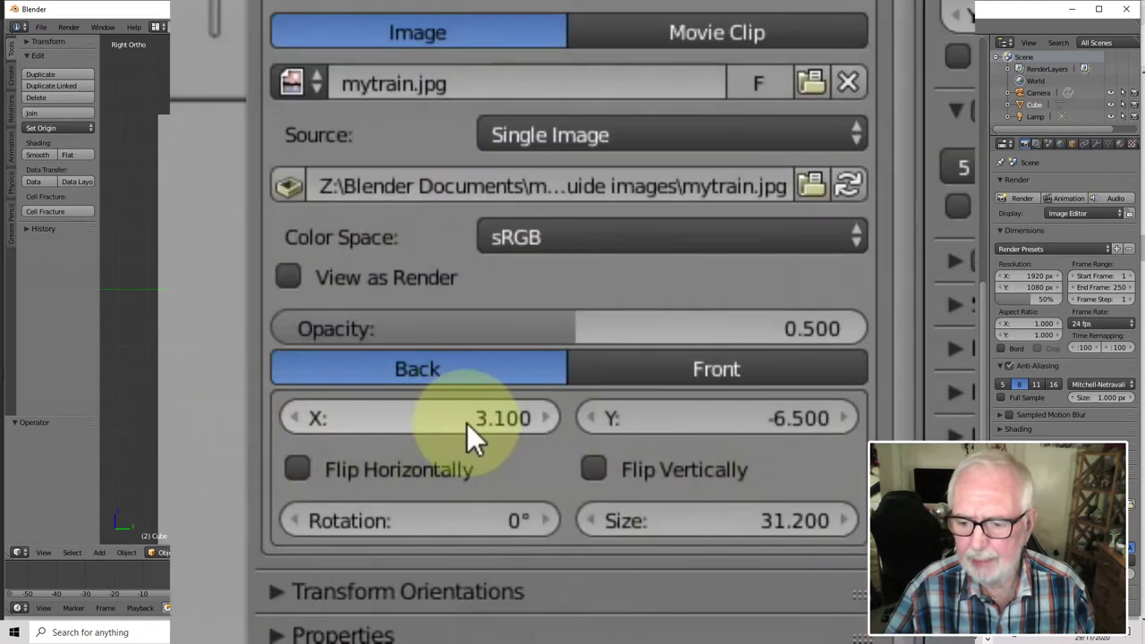
{"action": "left_click_drag", "start_coordinate": [914, 471], "coordinate": [924, 471]}
{"action": "left_click_drag", "start_coordinate": [420, 417], "coordinate": [395, 418]}
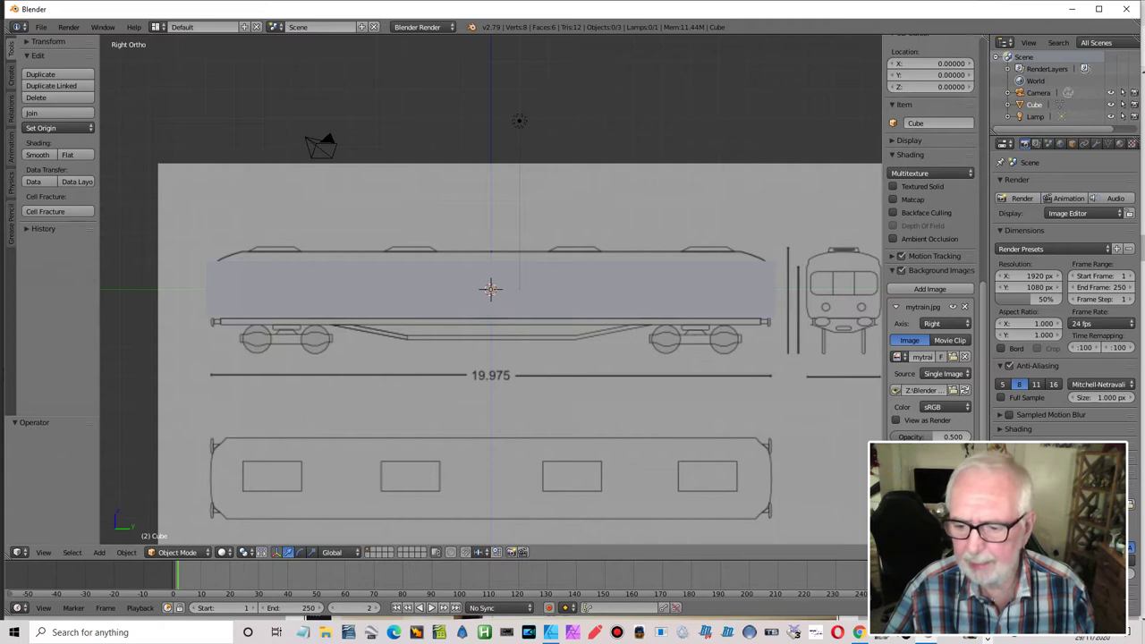
{"action": "left_click_drag", "start_coordinate": [930, 483], "coordinate": [938, 483]}
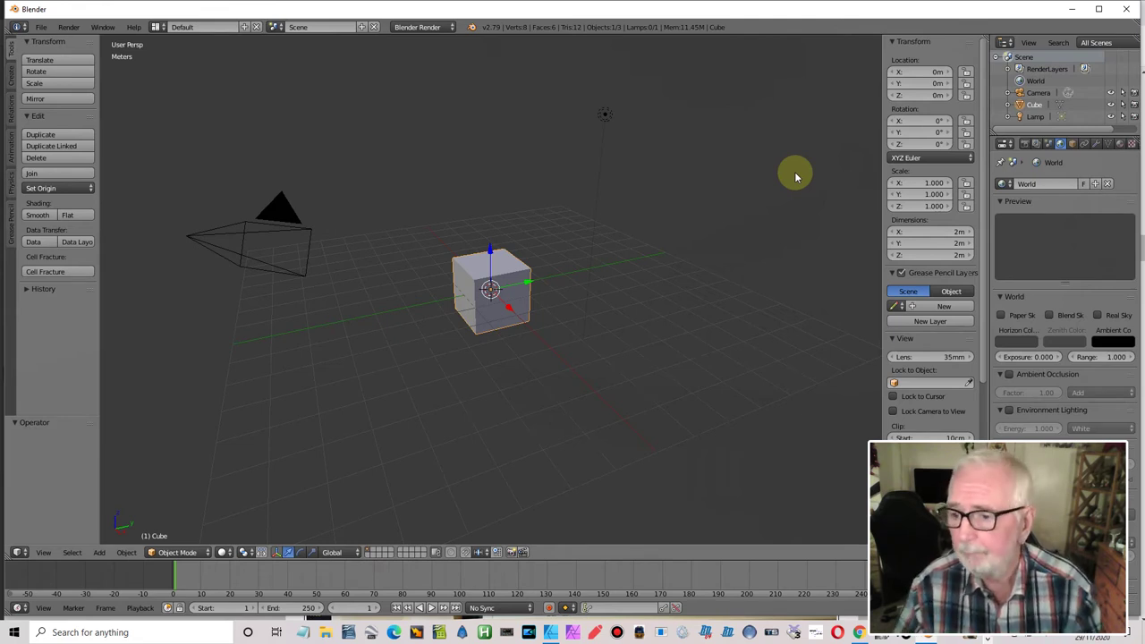
- Enable Environment Lighting for the world and apply the Meters unit preset to the scene
{"action": "left_click", "coordinate": [1008, 410]}
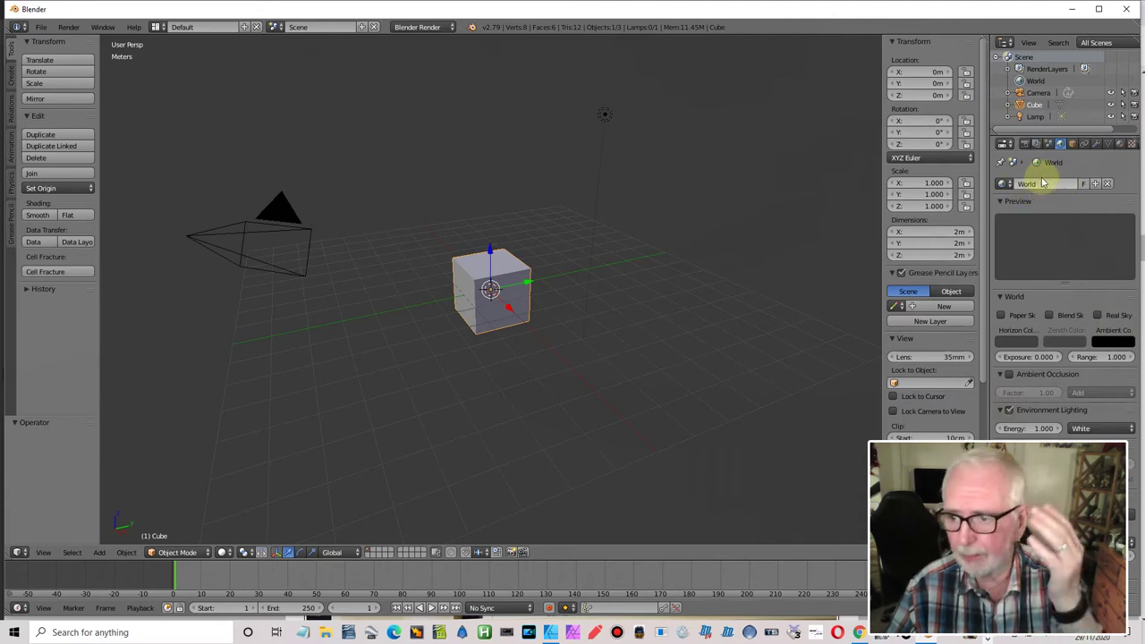
{"action": "left_click", "coordinate": [1048, 143]}
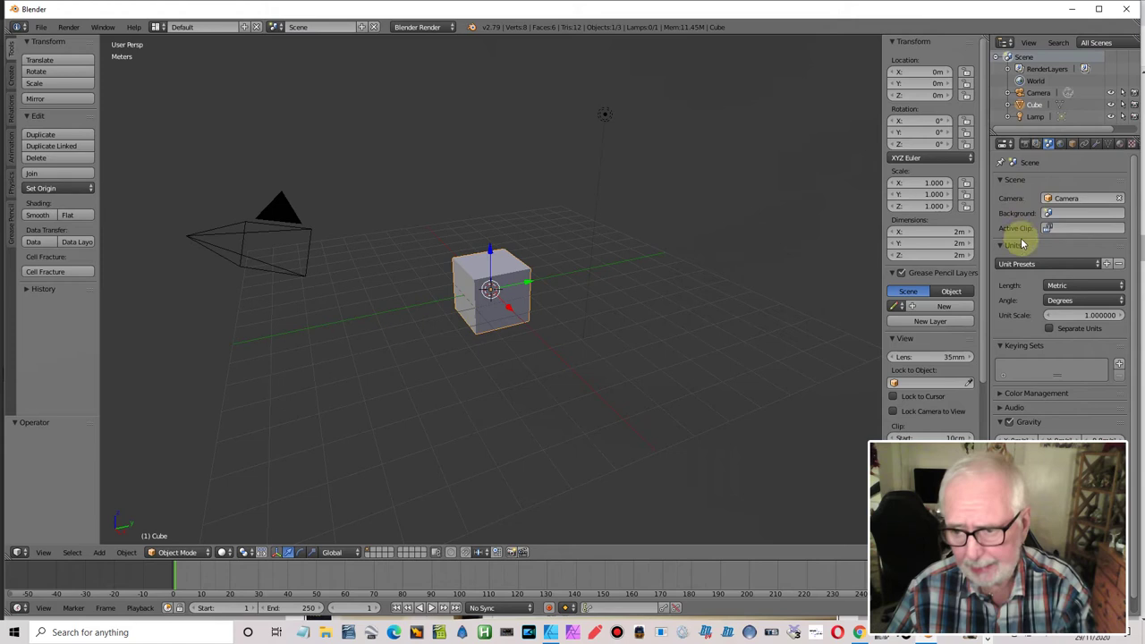
{"action": "left_click", "coordinate": [1035, 264]}
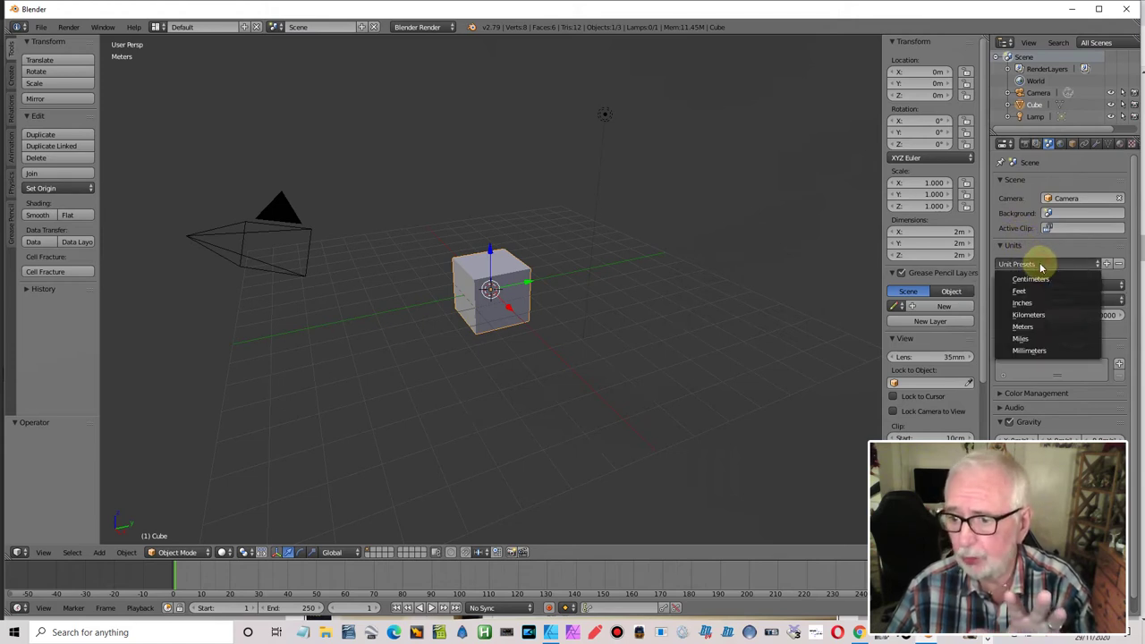
{"action": "left_click", "coordinate": [1026, 326]}
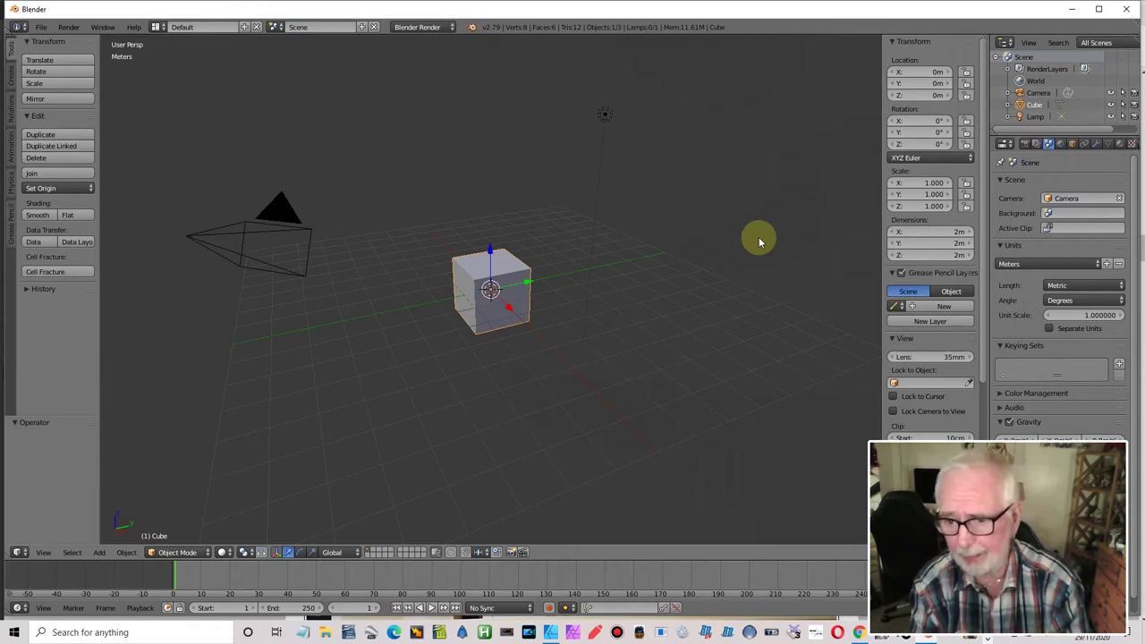
- Set the cube's dimensions to 1.5in in X, 8in in Y and 1.5in in Z
{"action": "left_click", "coordinate": [955, 244]}
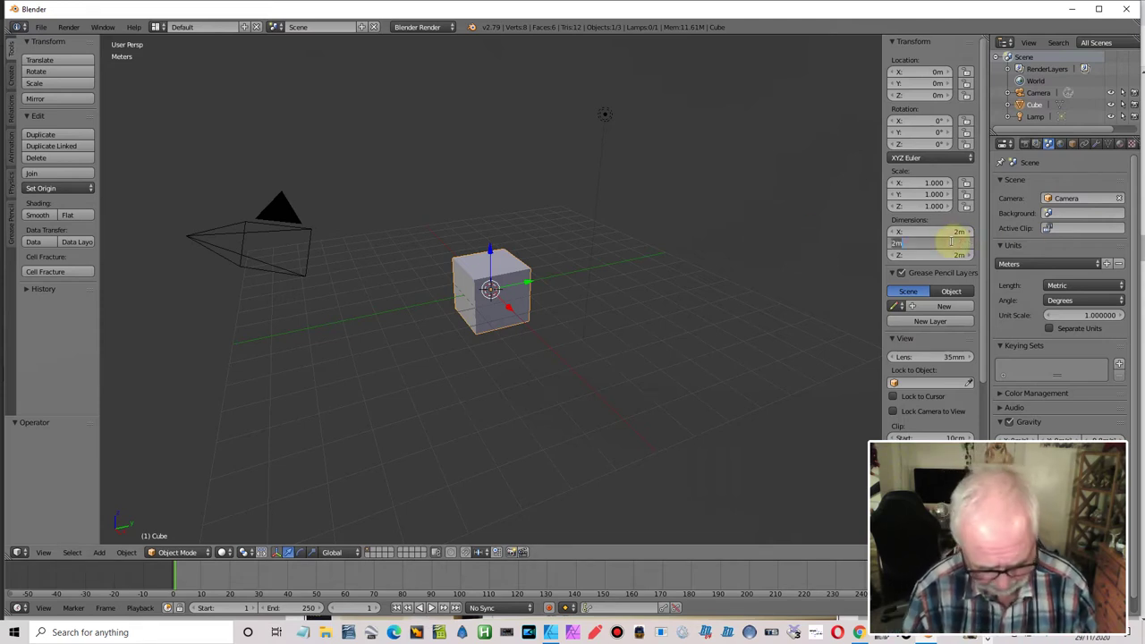
{"action": "type", "text": "20.4cm"}
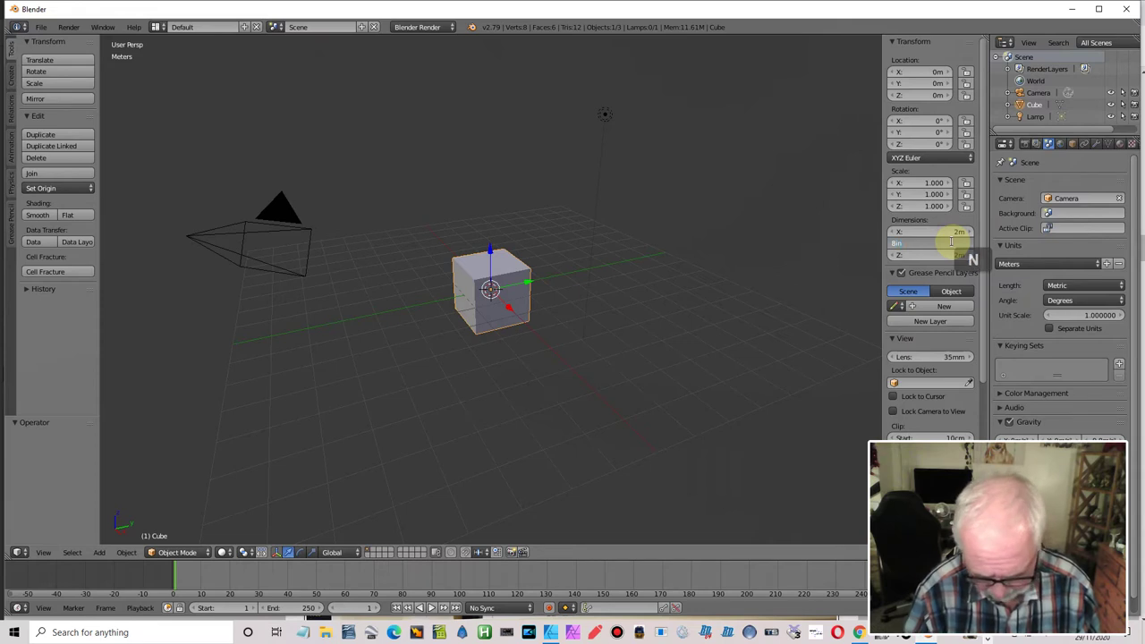
{"action": "key", "text": "Return"}
{"action": "left_click", "coordinate": [949, 233]}
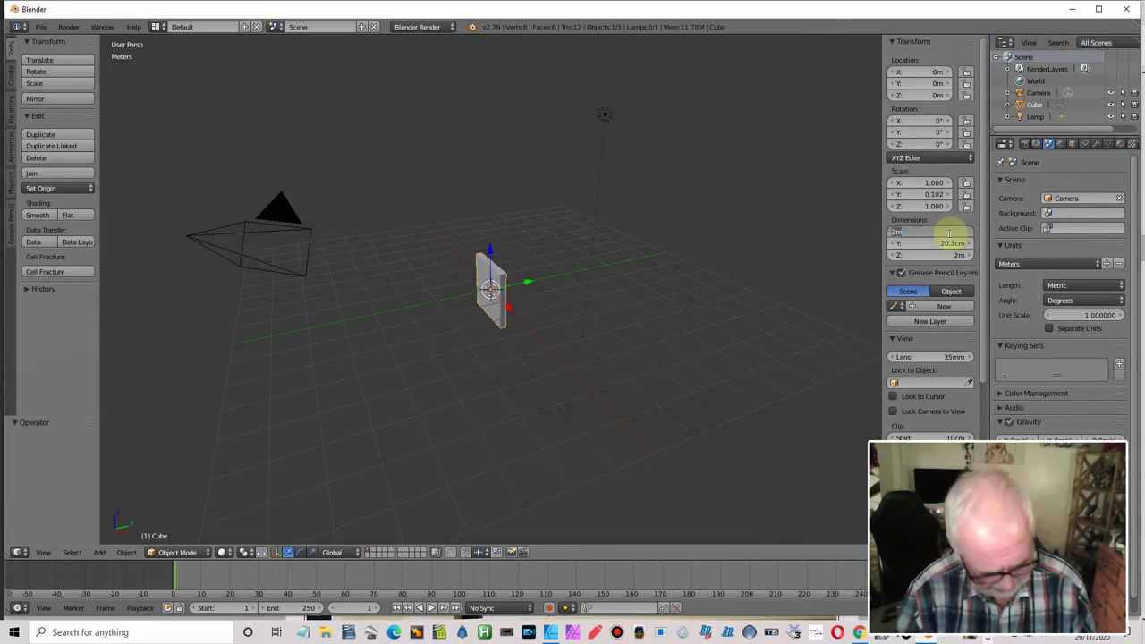
{"action": "type", "text": "1.5in"}
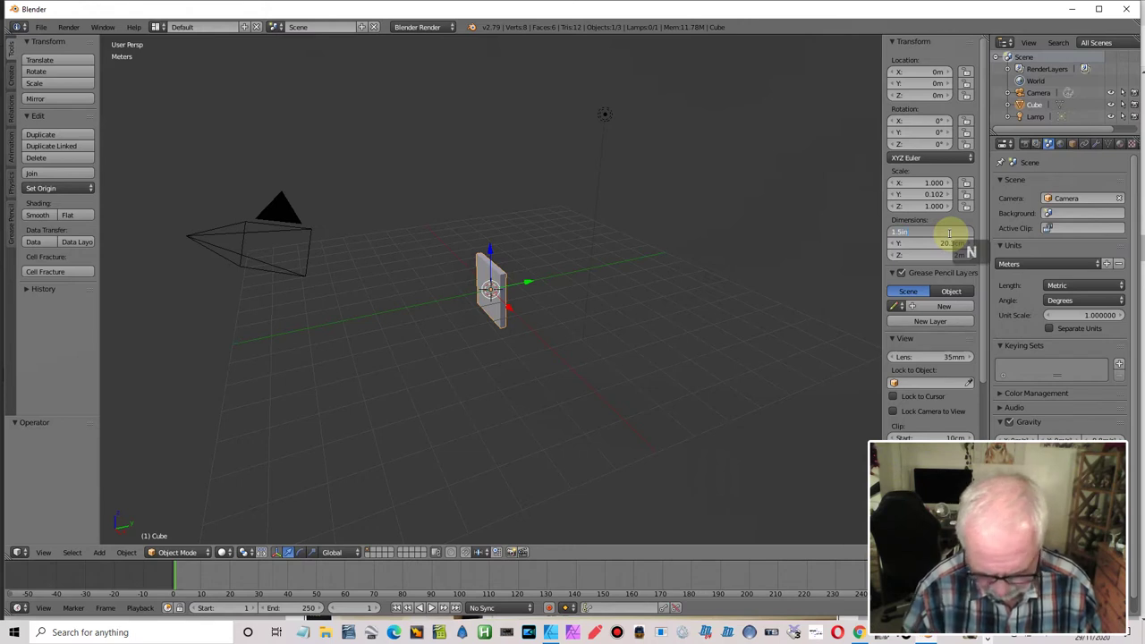
{"action": "key", "text": "Return"}
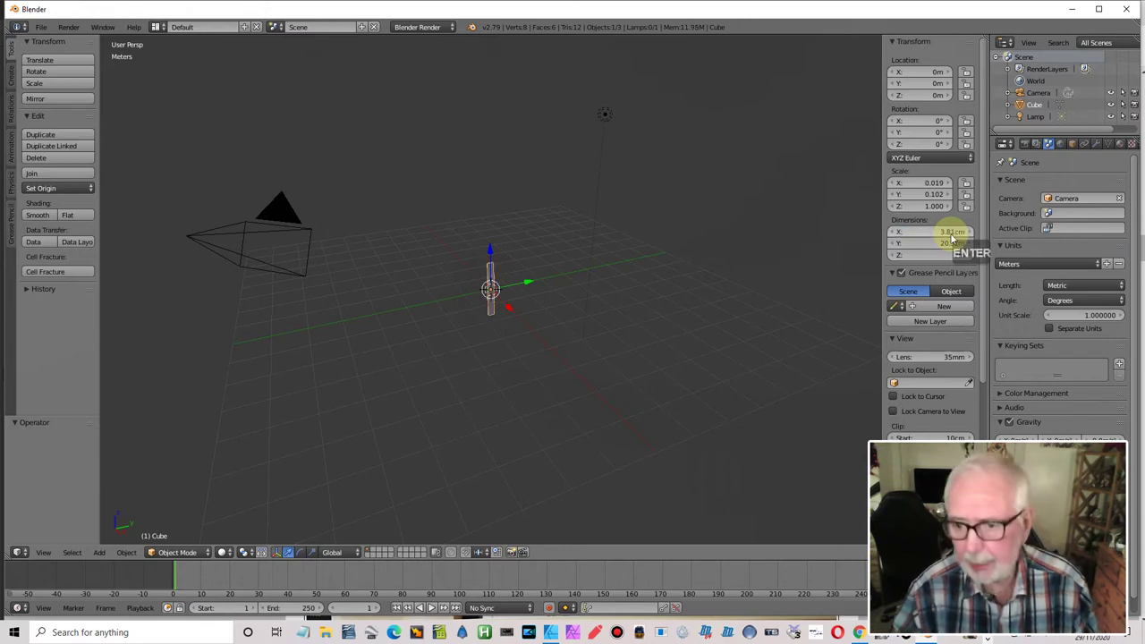
{"action": "left_click", "coordinate": [950, 255]}
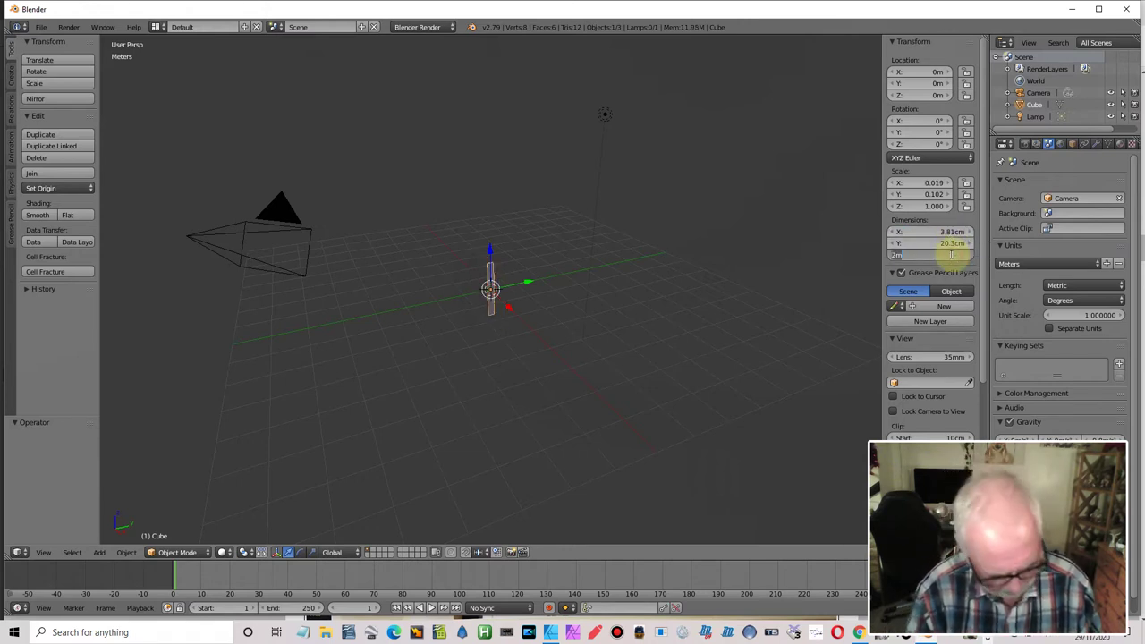
{"action": "type", "text": "1.5"}
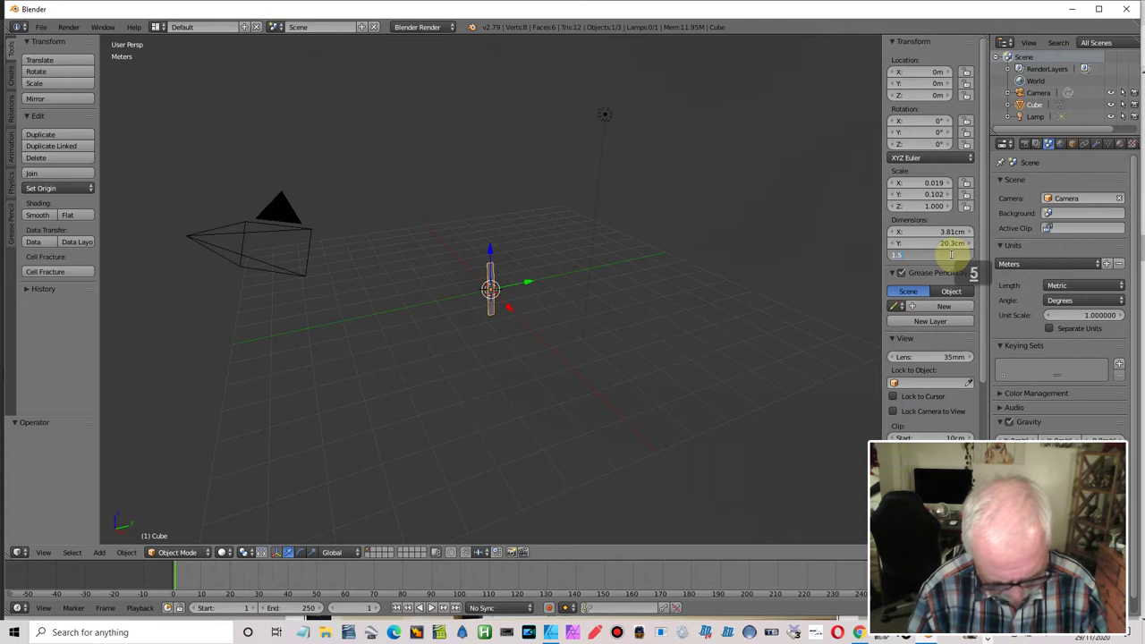
{"action": "type", "text": "in"}
{"action": "key", "text": "Return"}
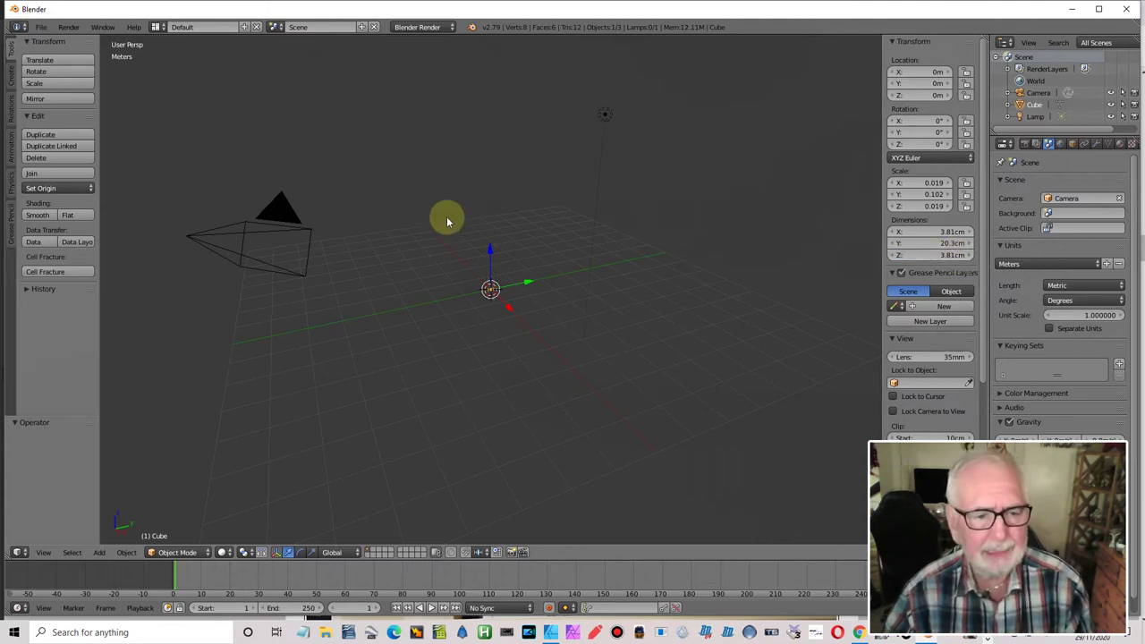
- Move the camera close to the cube in the top and right views, to about X 72 cm, Y 59 cm, Z 47 cm
{"action": "right_click", "coordinate": [306, 229]}
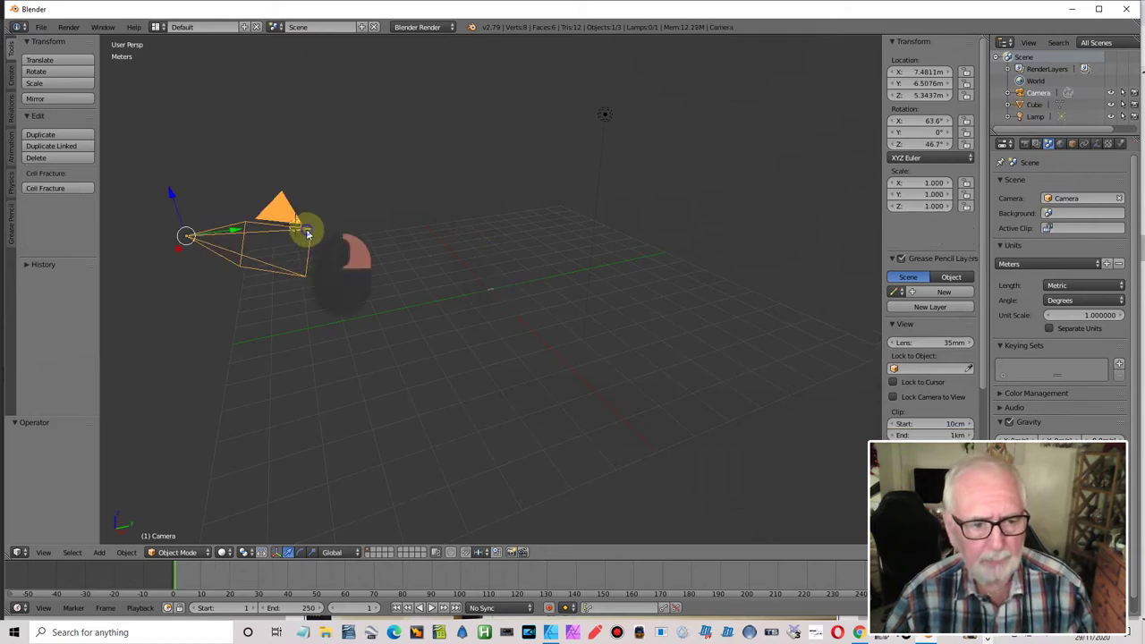
{"action": "key", "text": "KP_7"}
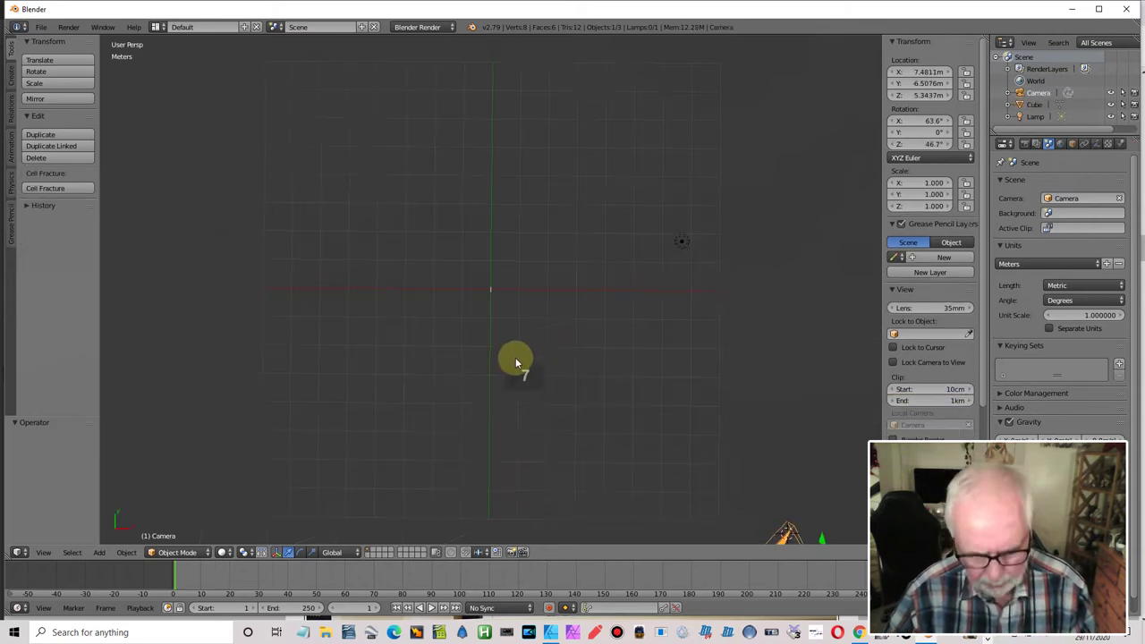
{"action": "key", "text": "g"}
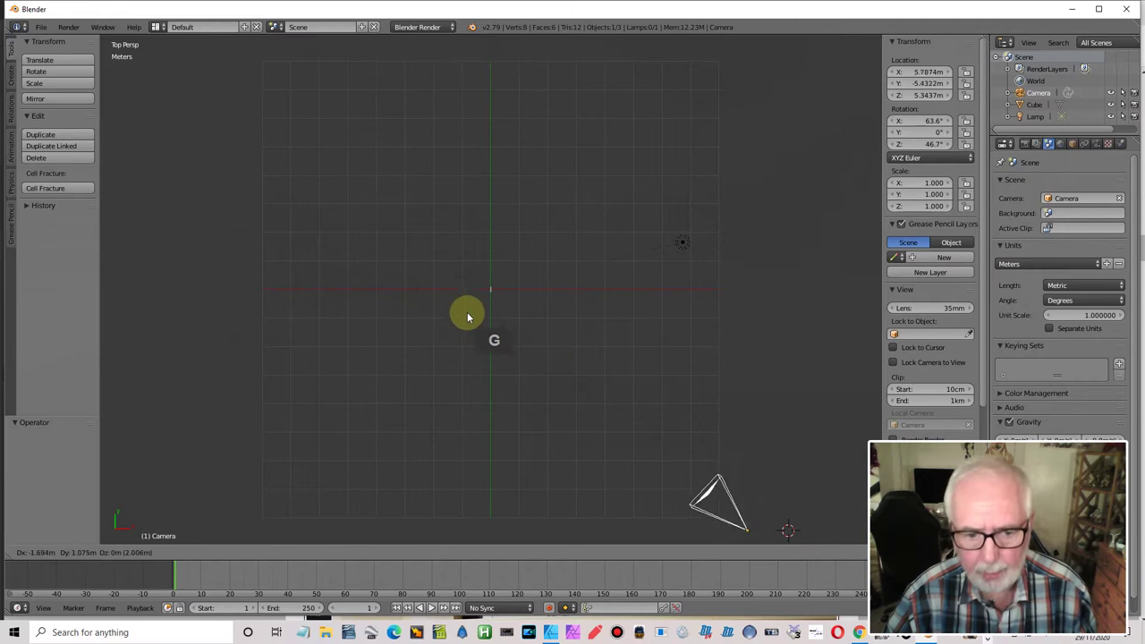
{"action": "left_click", "coordinate": [251, 117]}
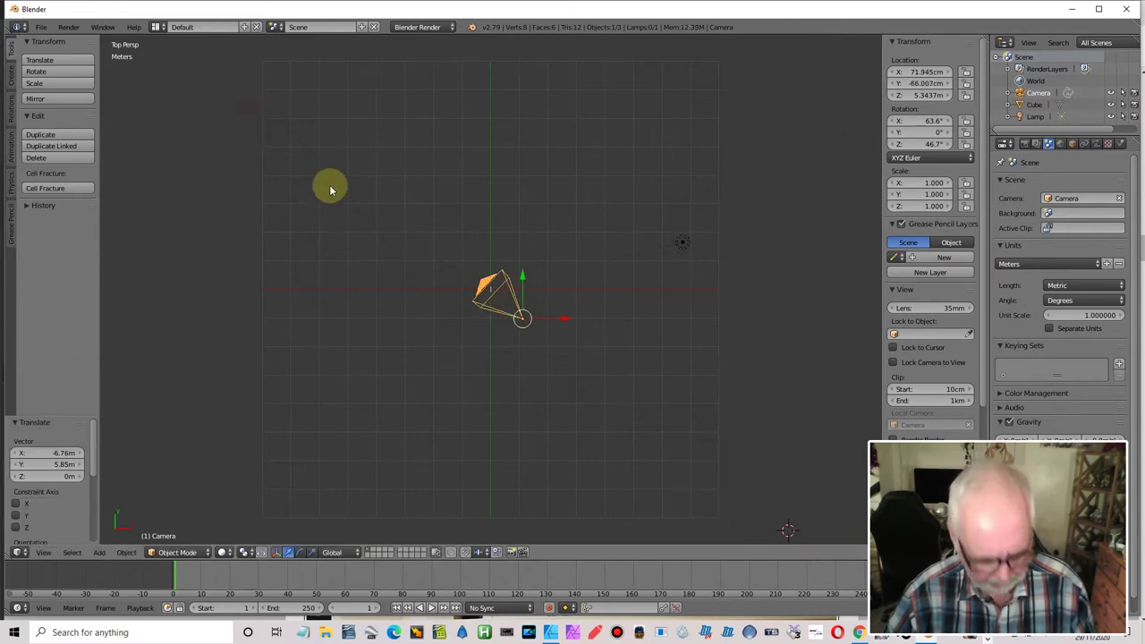
{"action": "key", "text": "KP_3"}
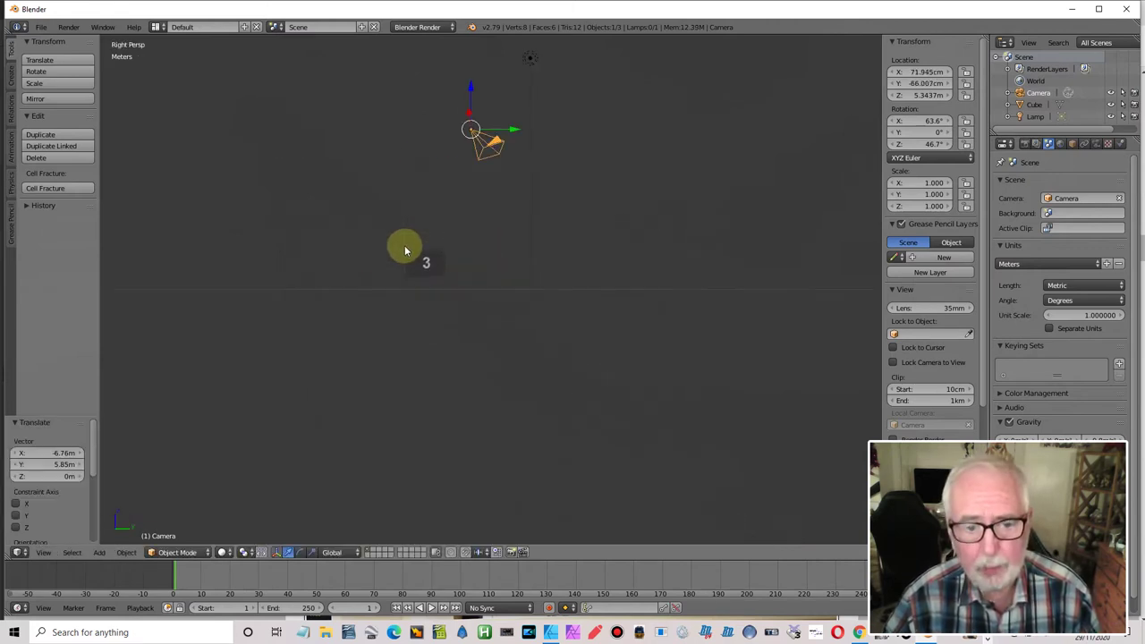
{"action": "key", "text": "g"}
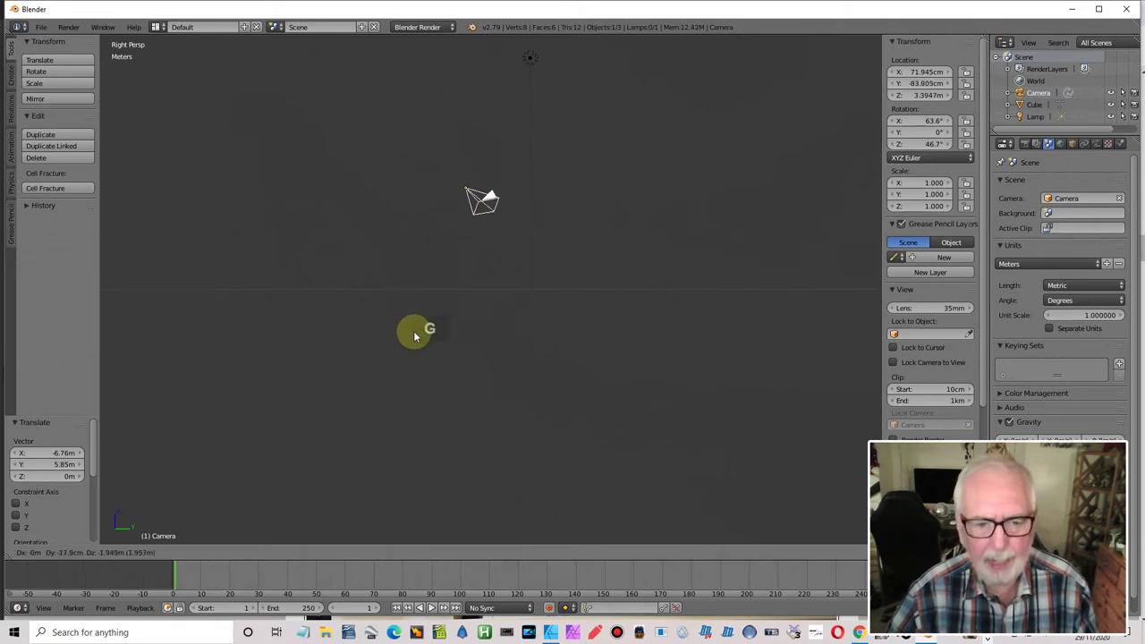
{"action": "left_click", "coordinate": [452, 394]}
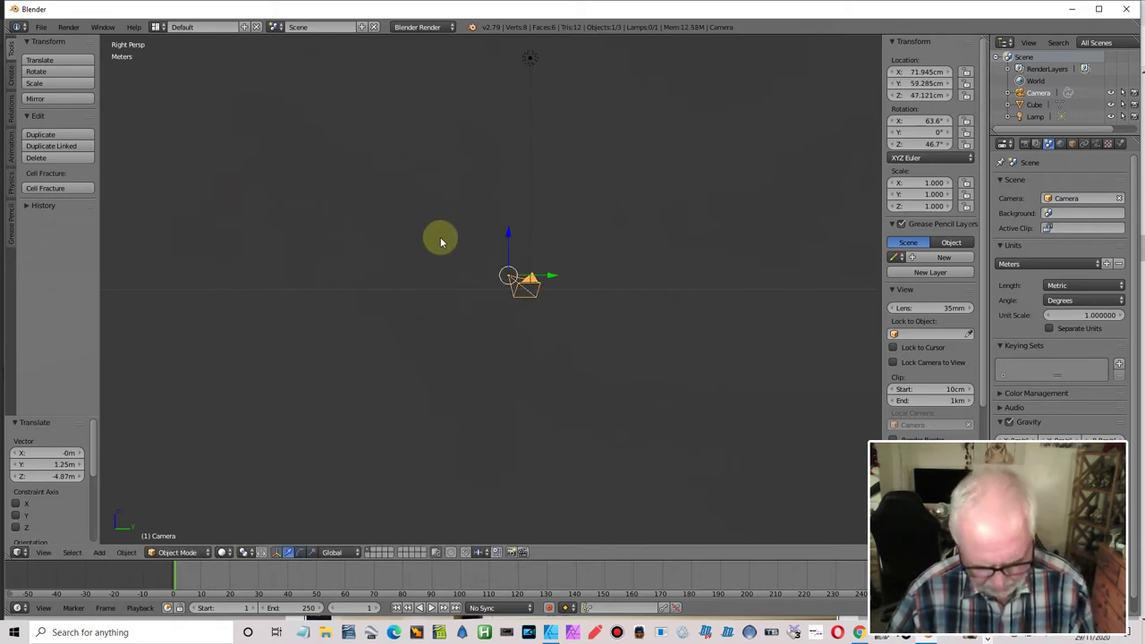
- Move the camera in camera view until the whole cube is framed, to about X 20 cm, Y -20 cm, Z 13 cm
{"action": "key", "text": "KP_0"}
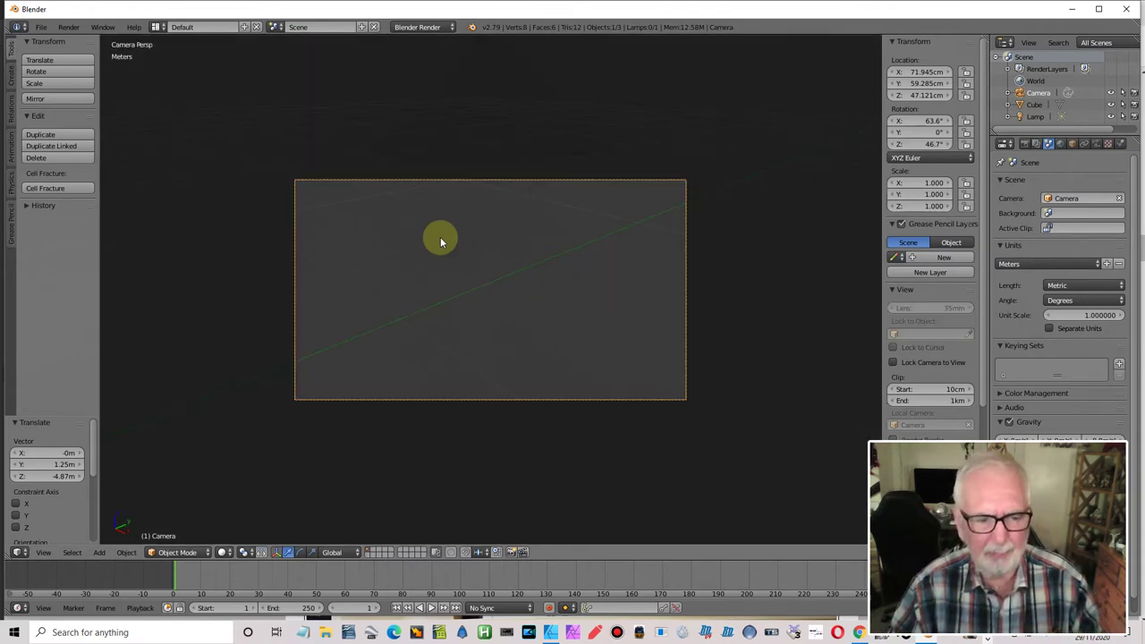
{"action": "scroll", "coordinate": [454, 231], "scroll_direction": "down", "scroll_amount": 4}
{"action": "scroll", "coordinate": [500, 232], "scroll_direction": "up", "scroll_amount": 3}
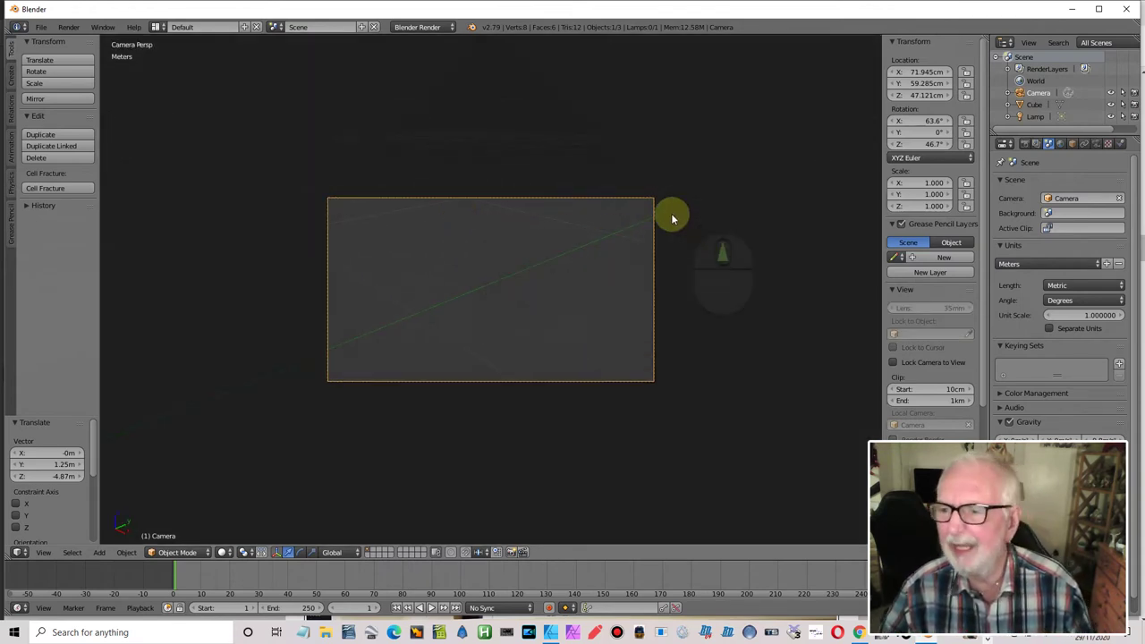
{"action": "scroll", "coordinate": [525, 250], "scroll_direction": "up", "scroll_amount": 2}
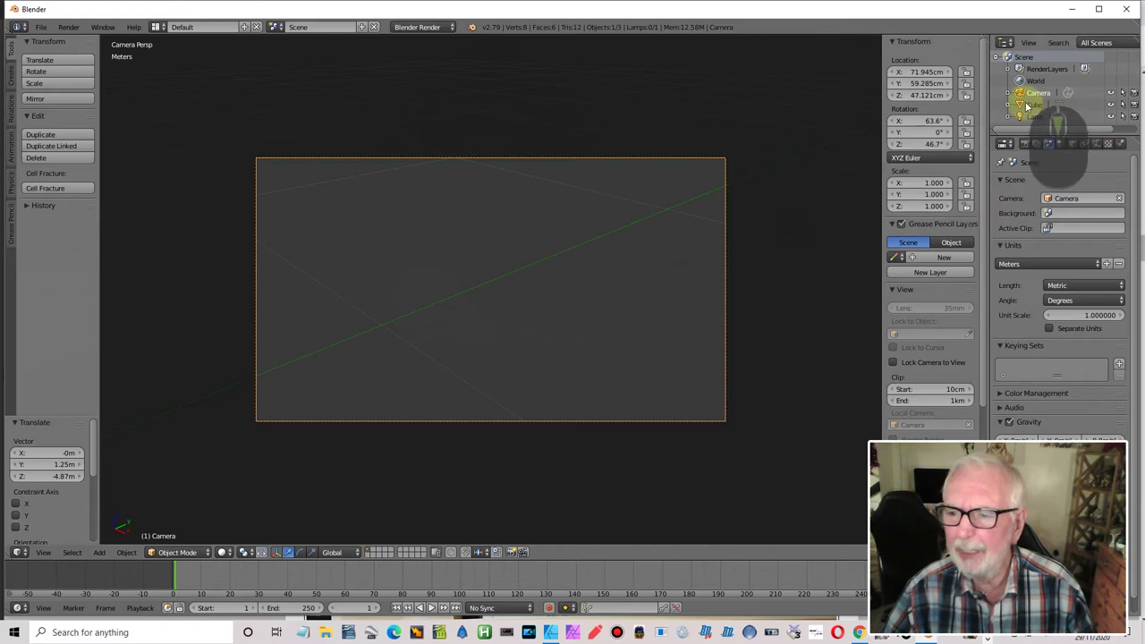
{"action": "left_click", "coordinate": [1010, 106]}
{"action": "scroll", "coordinate": [489, 261], "scroll_direction": "down", "scroll_amount": 5}
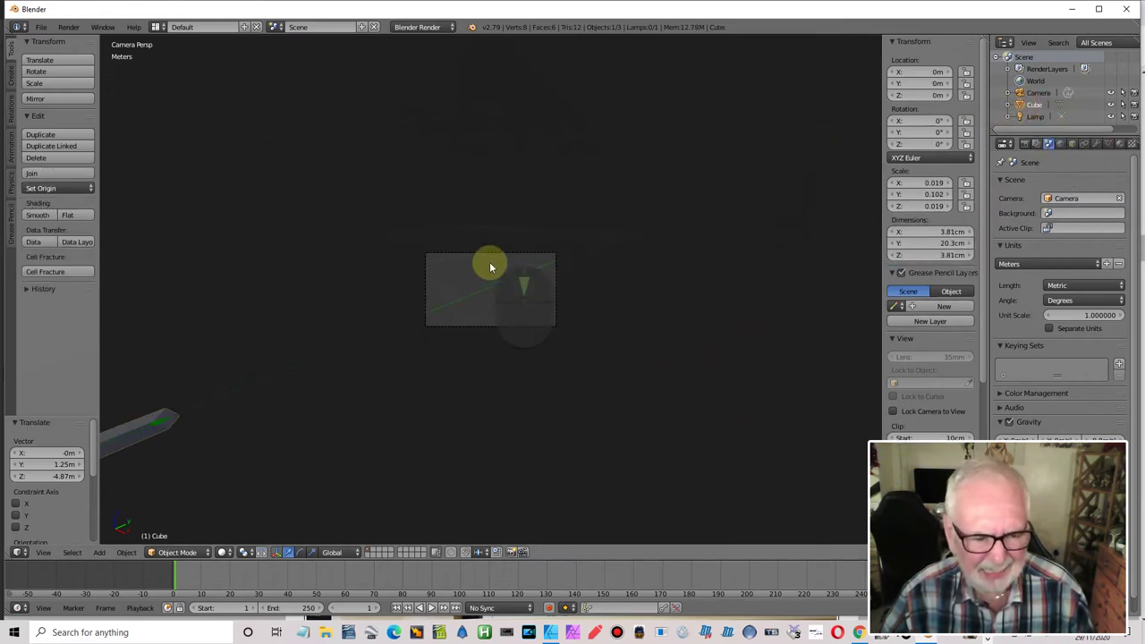
{"action": "scroll", "coordinate": [489, 265], "scroll_direction": "down", "scroll_amount": 2}
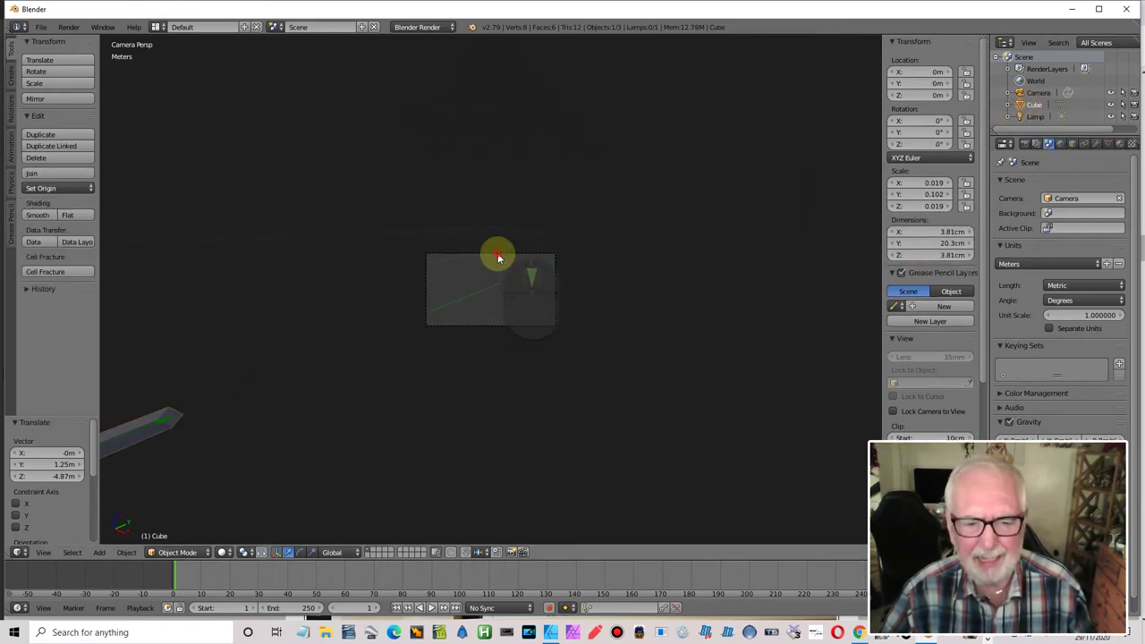
{"action": "right_click", "coordinate": [498, 258]}
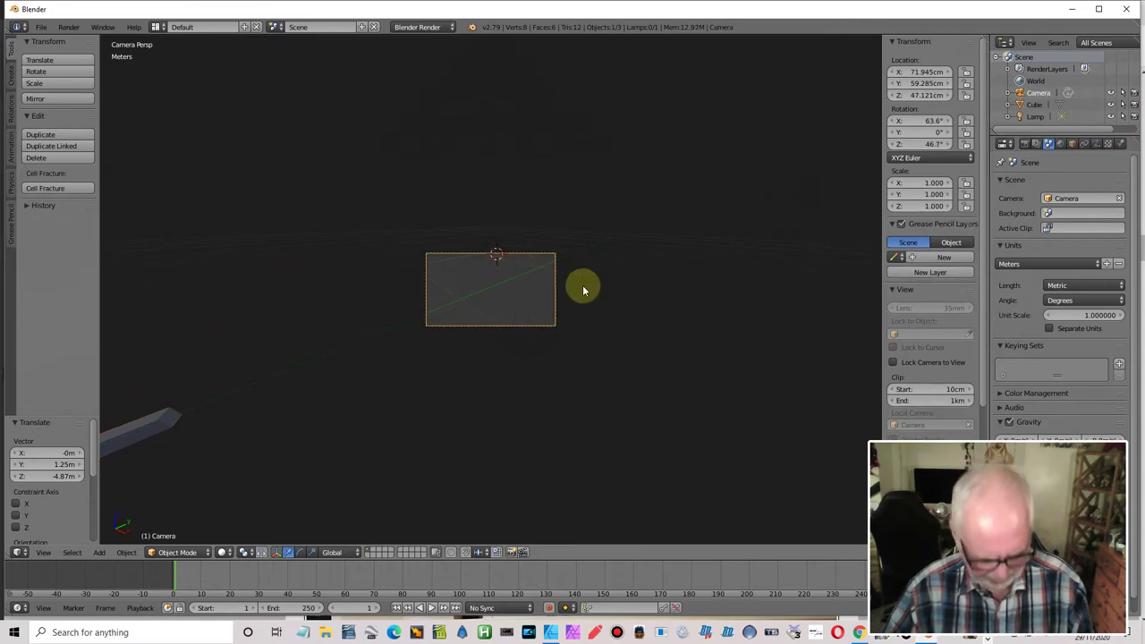
{"action": "key", "text": "g"}
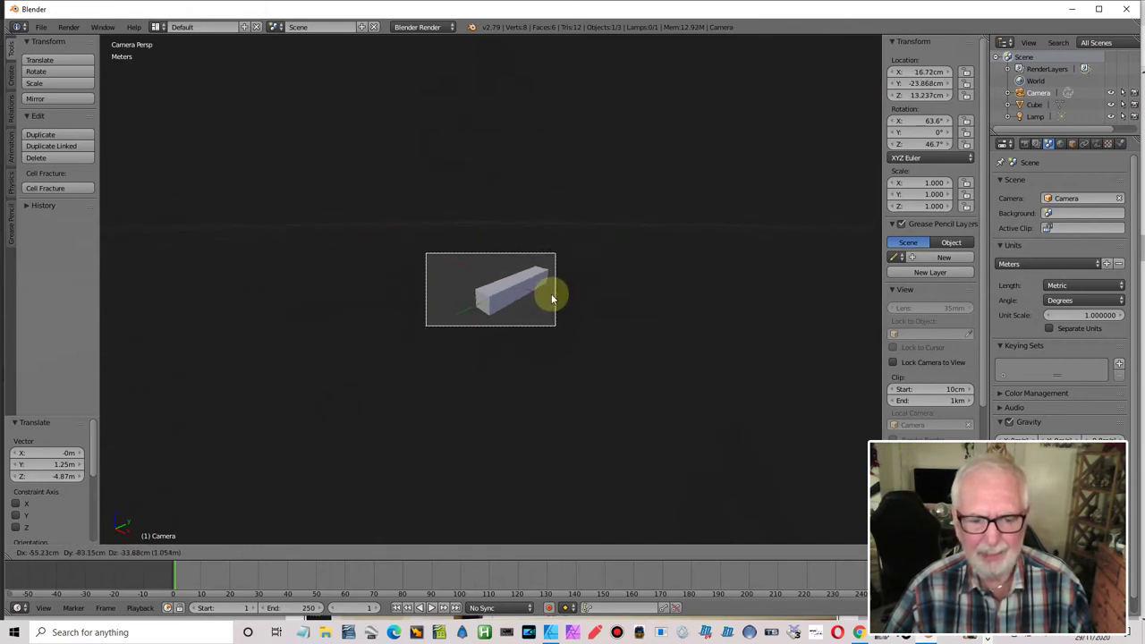
{"action": "left_click", "coordinate": [549, 296]}
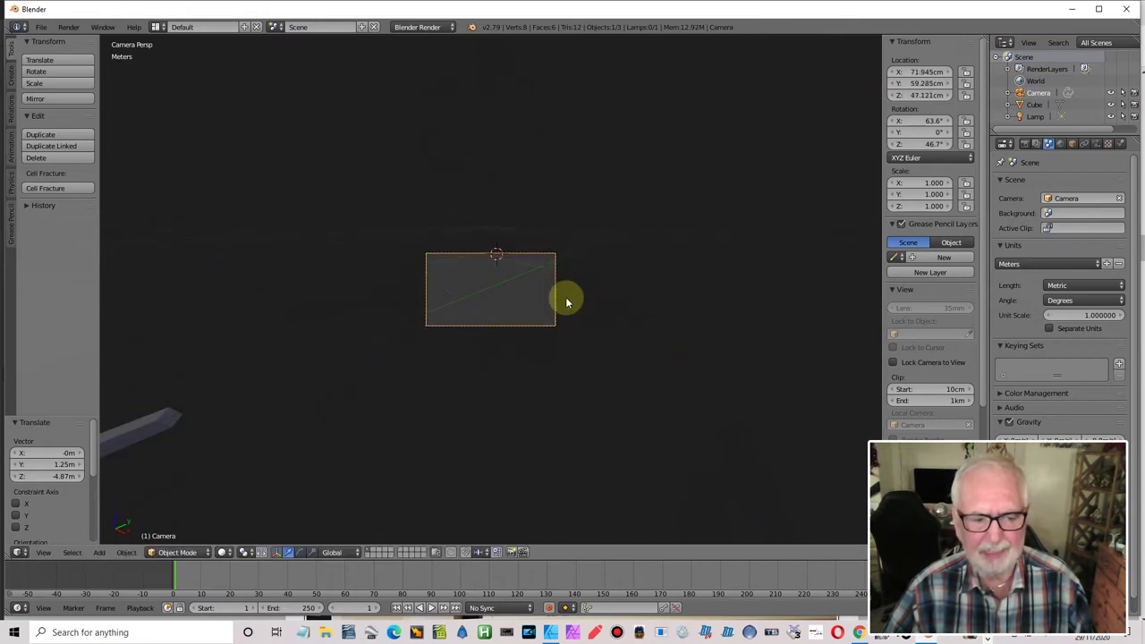
{"action": "key", "text": "g"}
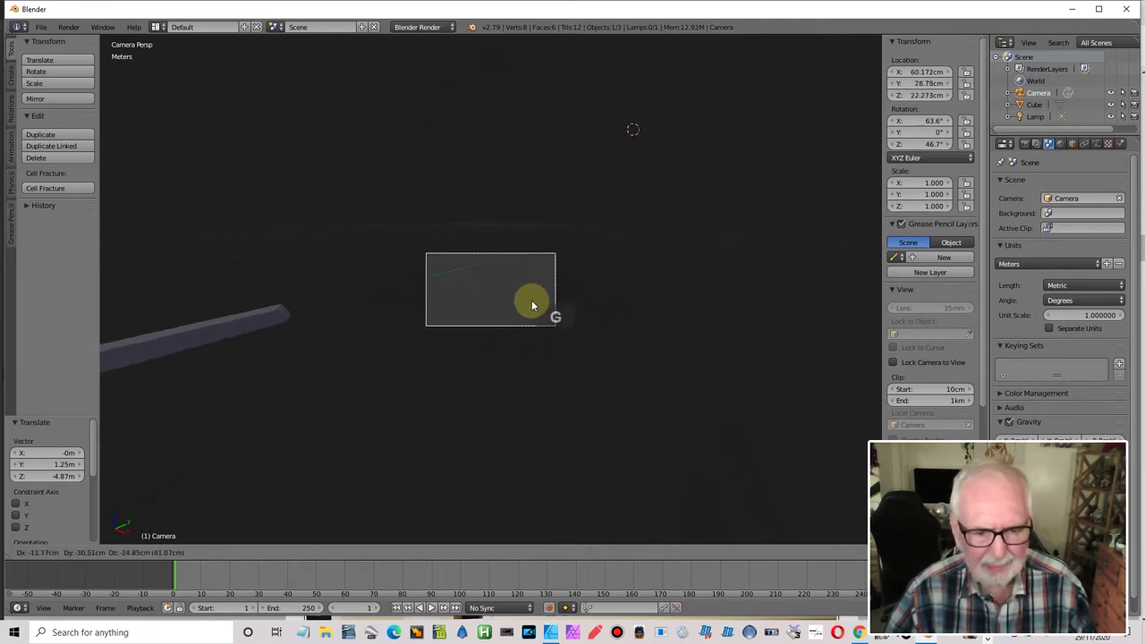
{"action": "left_click", "coordinate": [520, 301]}
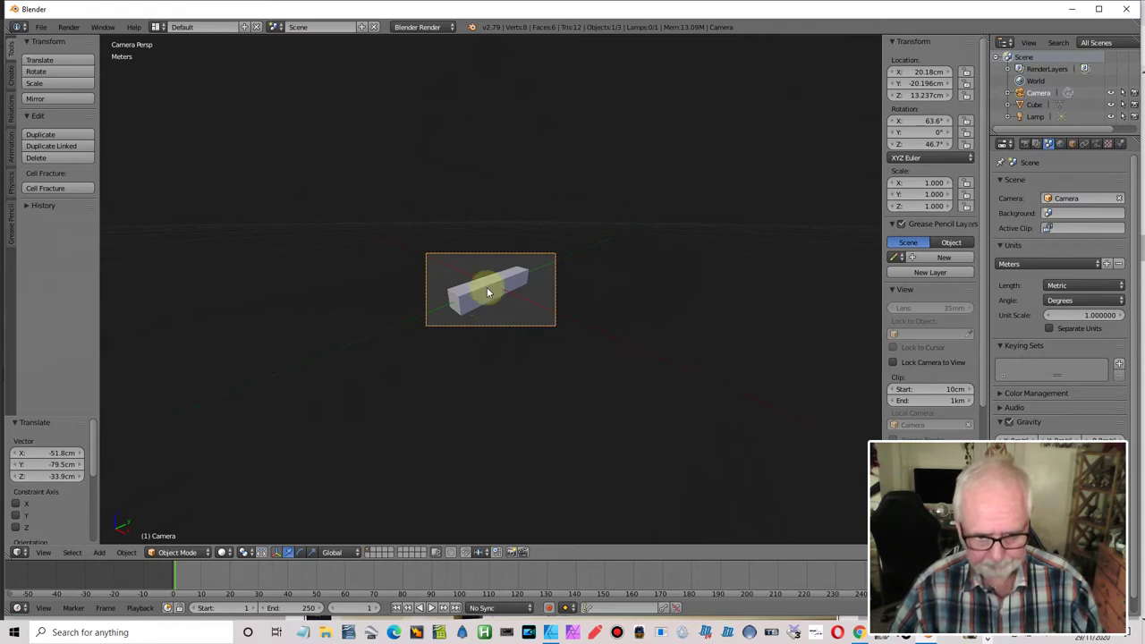
- Render a still image of the cube through the camera and return to the 3D view
{"action": "scroll", "coordinate": [475, 298], "scroll_direction": "up", "scroll_amount": 5}
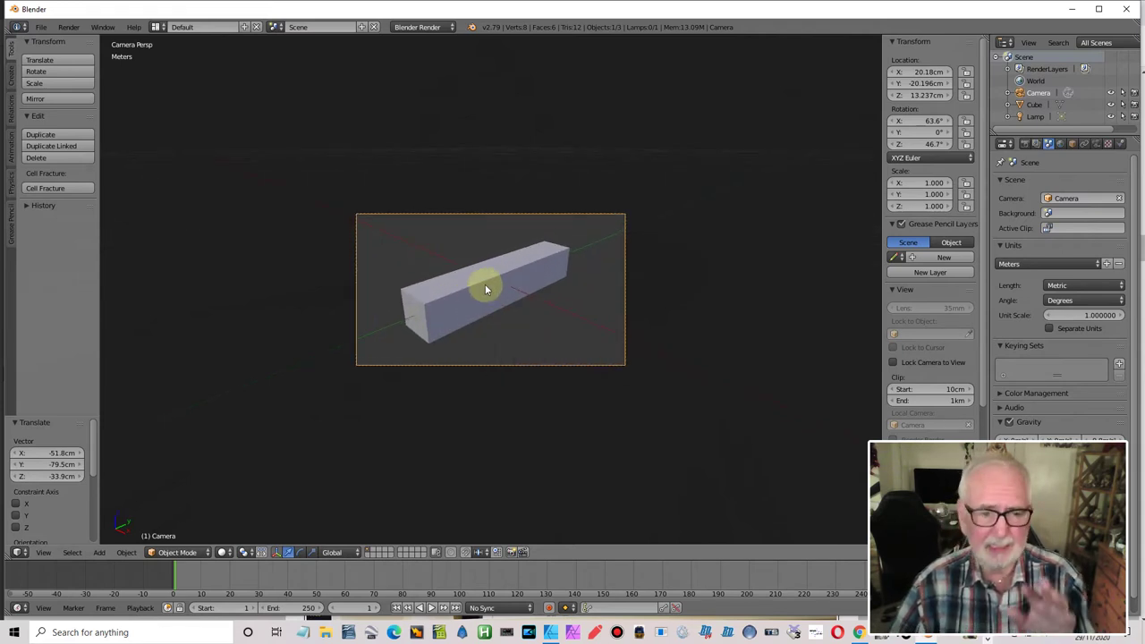
{"action": "left_click", "coordinate": [68, 27]}
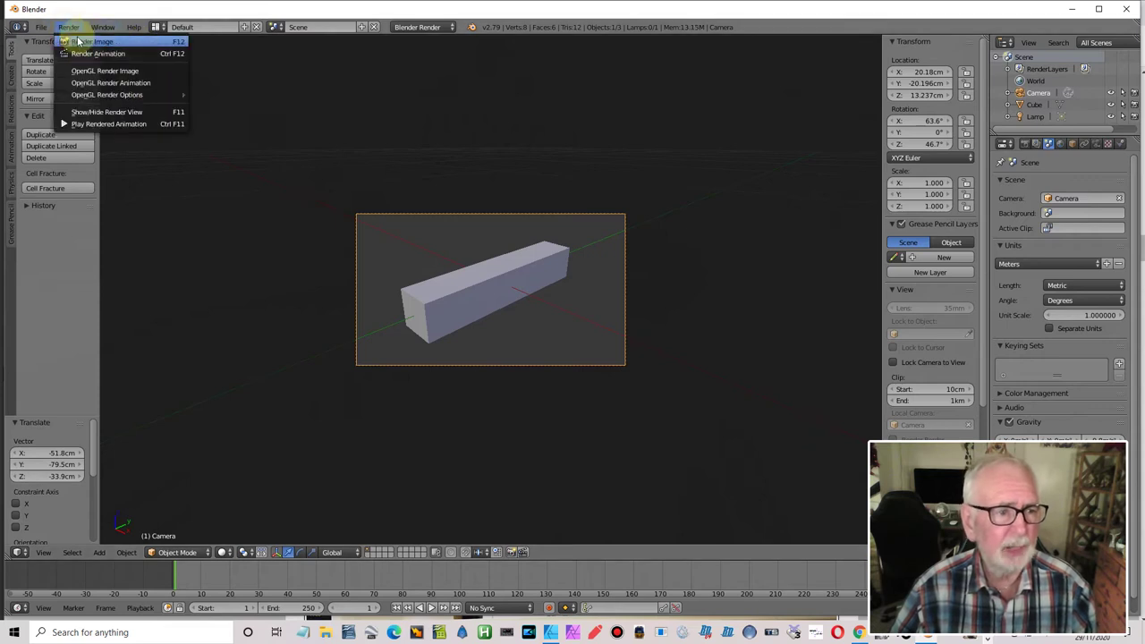
{"action": "left_click", "coordinate": [78, 41]}
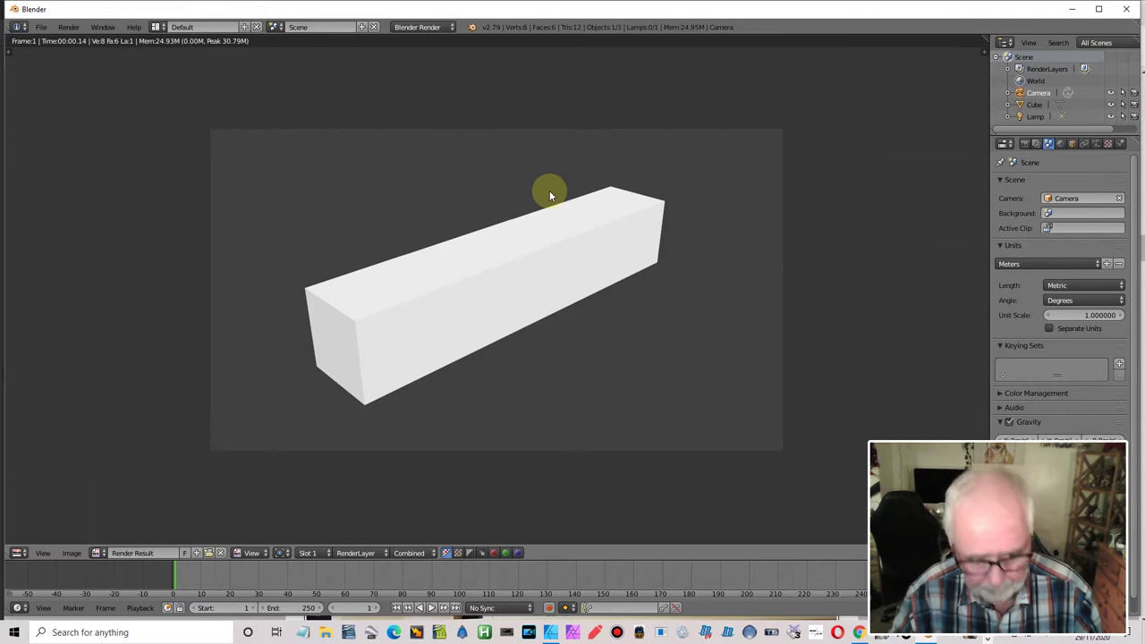
{"action": "key", "text": "Escape"}
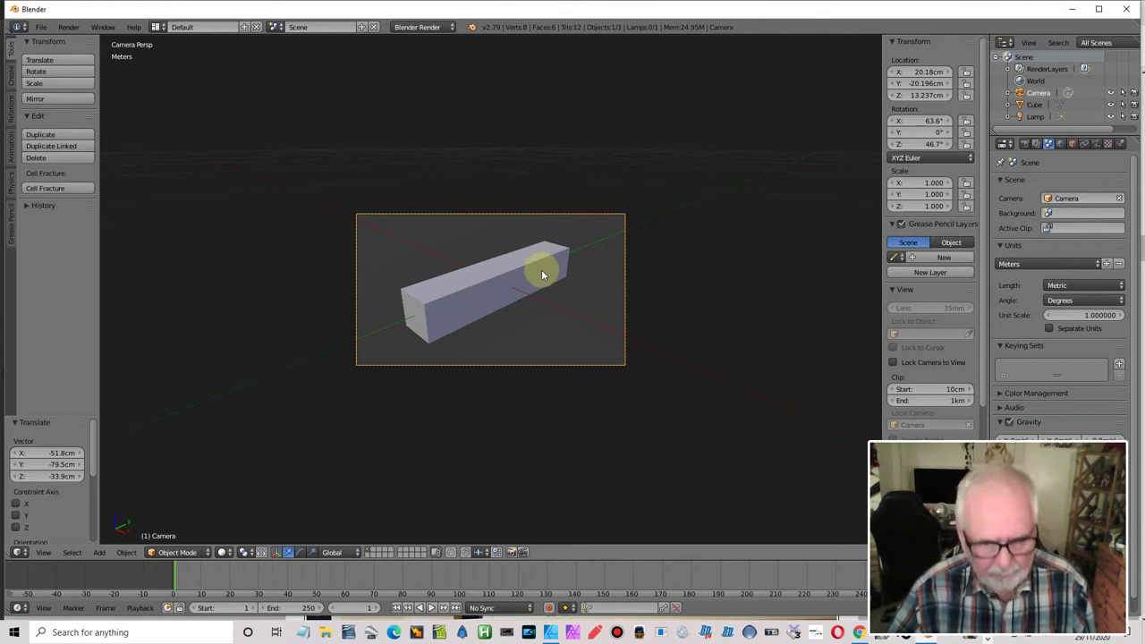
- Select the cube and open it in Edit Mode, seen in an orthographic top view
{"action": "key", "text": "KP_7"}
{"action": "scroll", "coordinate": [504, 299], "scroll_direction": "up", "scroll_amount": 5}
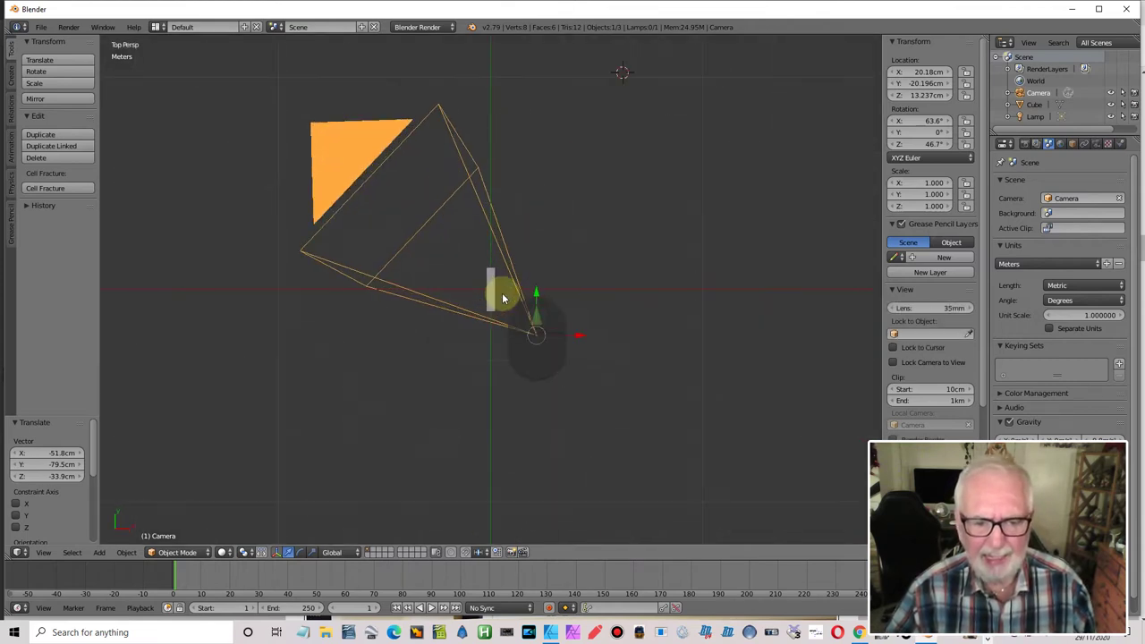
{"action": "right_click", "coordinate": [491, 291]}
{"action": "scroll", "coordinate": [525, 288], "scroll_direction": "up", "scroll_amount": 7}
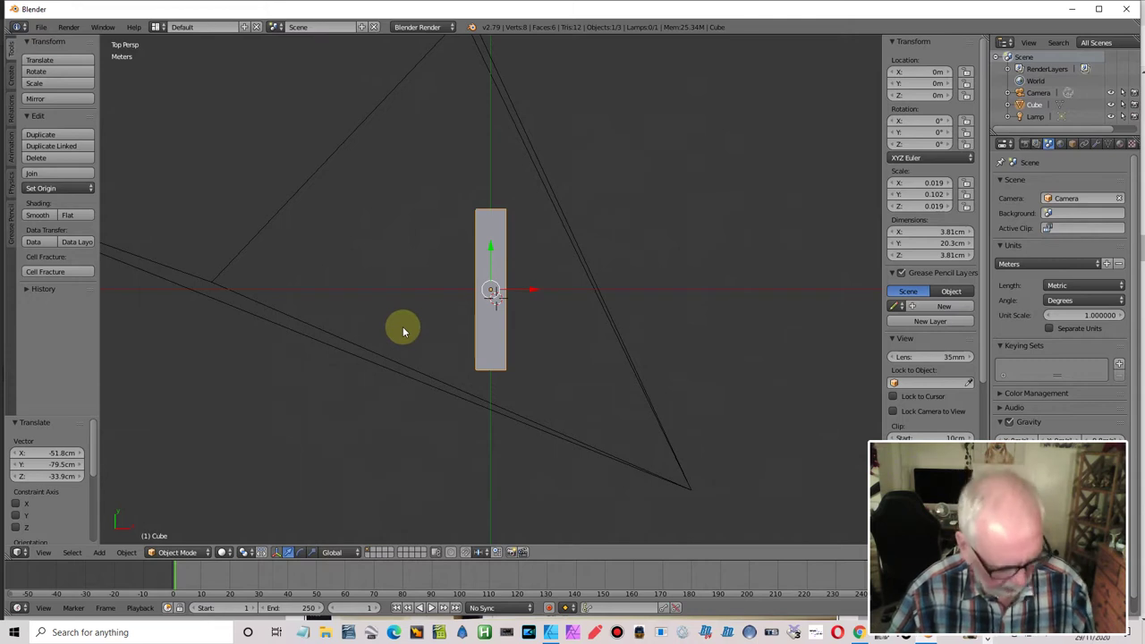
{"action": "key", "text": "Tab"}
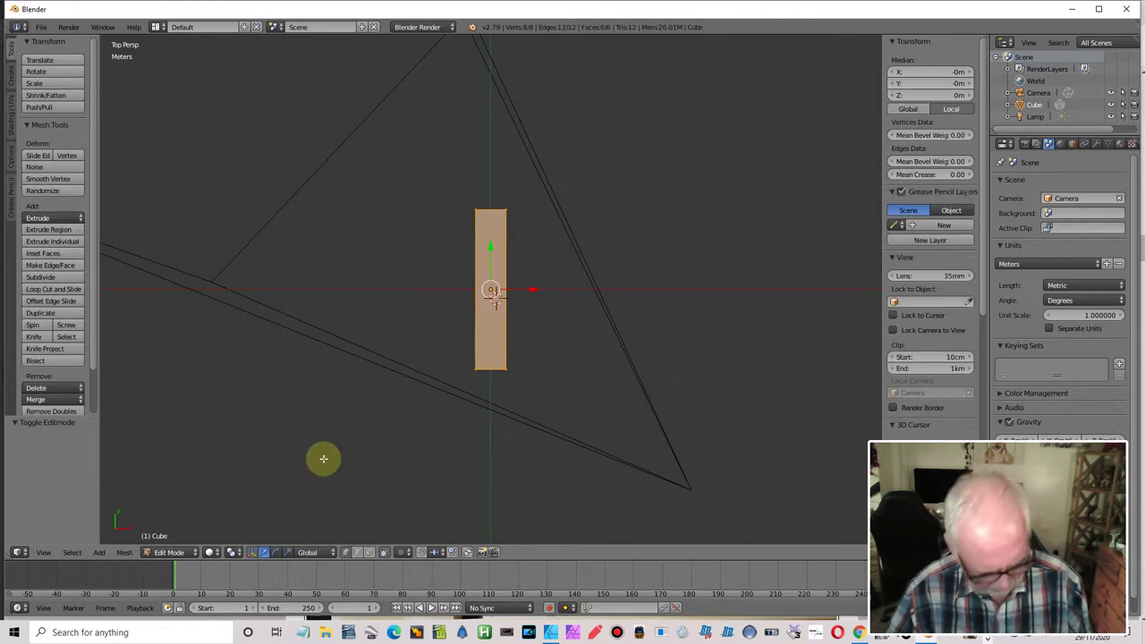
{"action": "key", "text": "KP_5"}
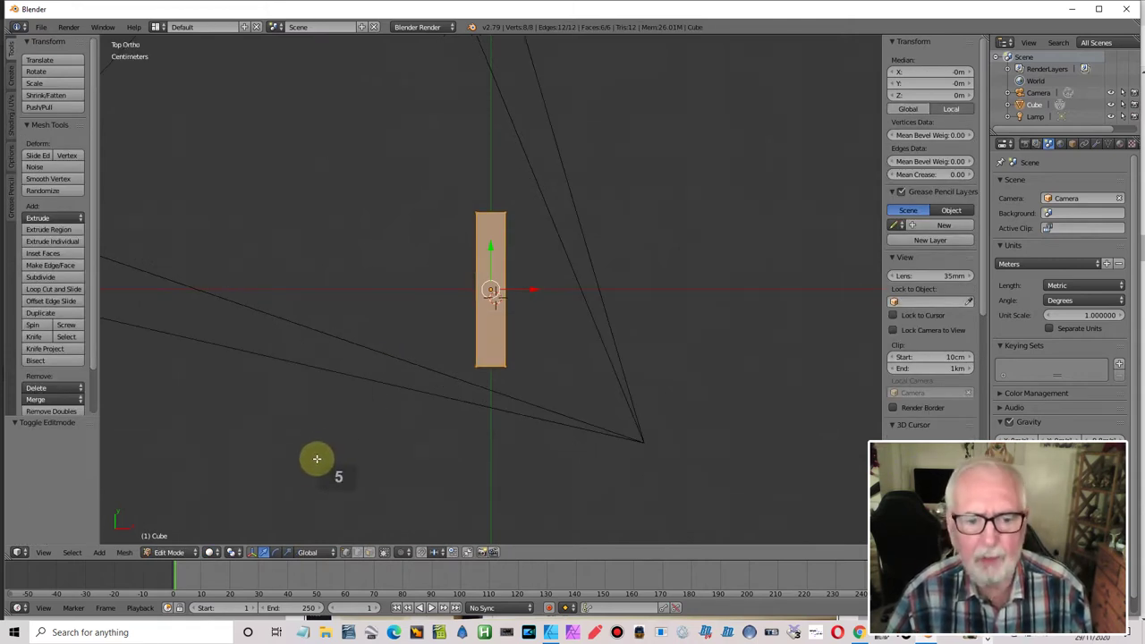
{"action": "left_click", "coordinate": [373, 554]}
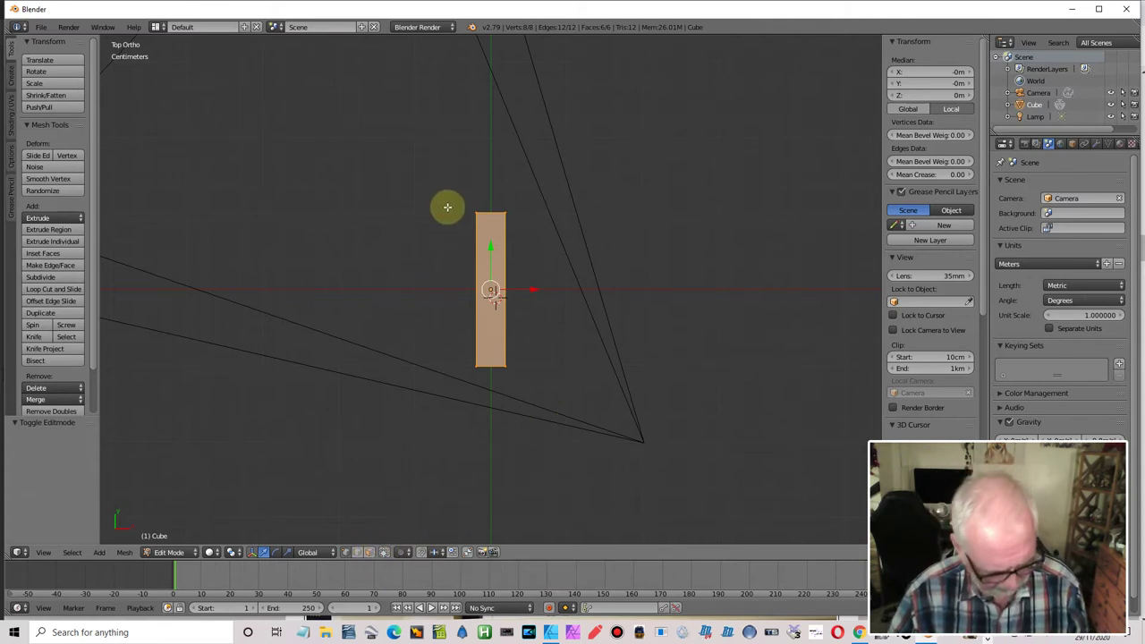
- Select only the vertices at the cube's +Y end and scale them down to about 0.47
{"action": "key", "text": "a"}
{"action": "key", "text": "b"}
{"action": "left_click_drag", "start_coordinate": [450, 188], "coordinate": [563, 234]}
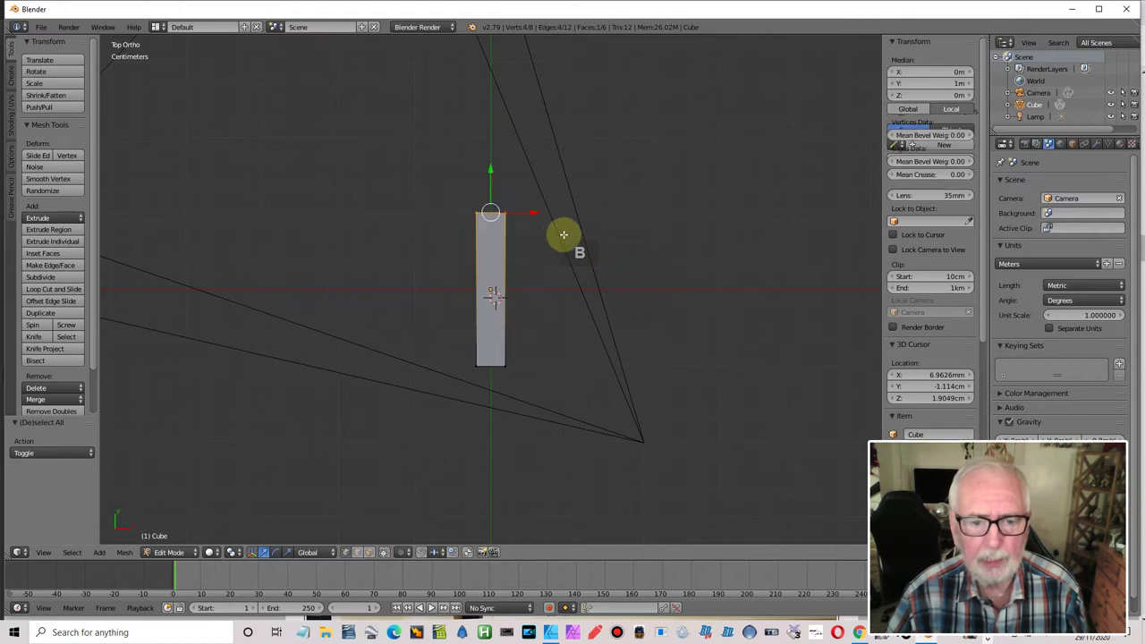
{"action": "scroll", "coordinate": [590, 235], "scroll_direction": "up", "scroll_amount": 3}
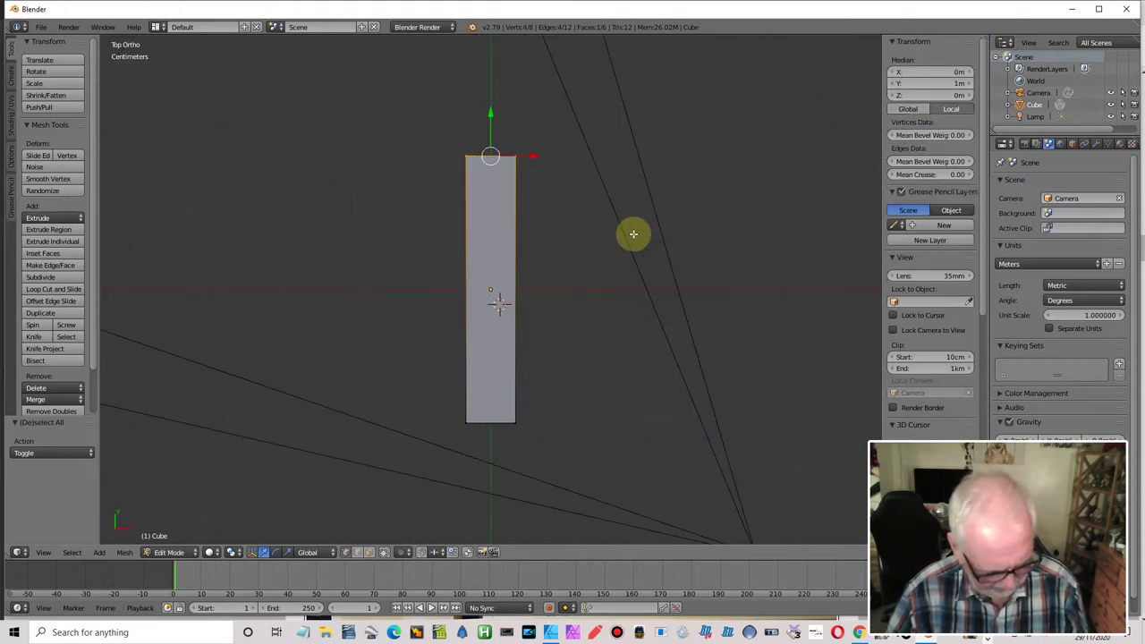
{"action": "key", "text": "s"}
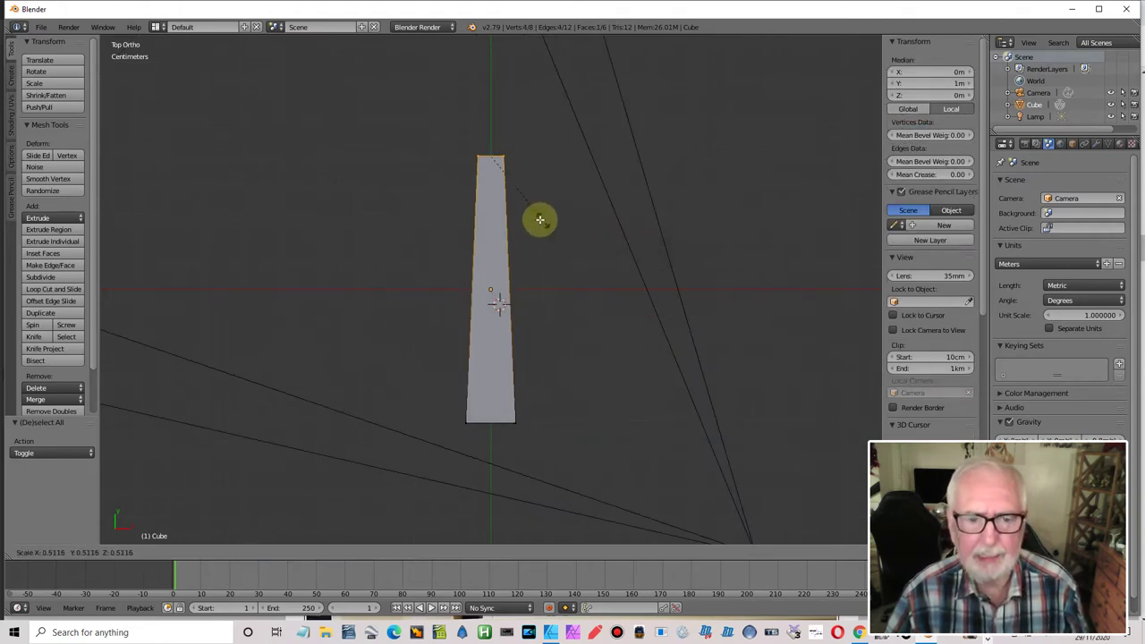
{"action": "left_click", "coordinate": [532, 218]}
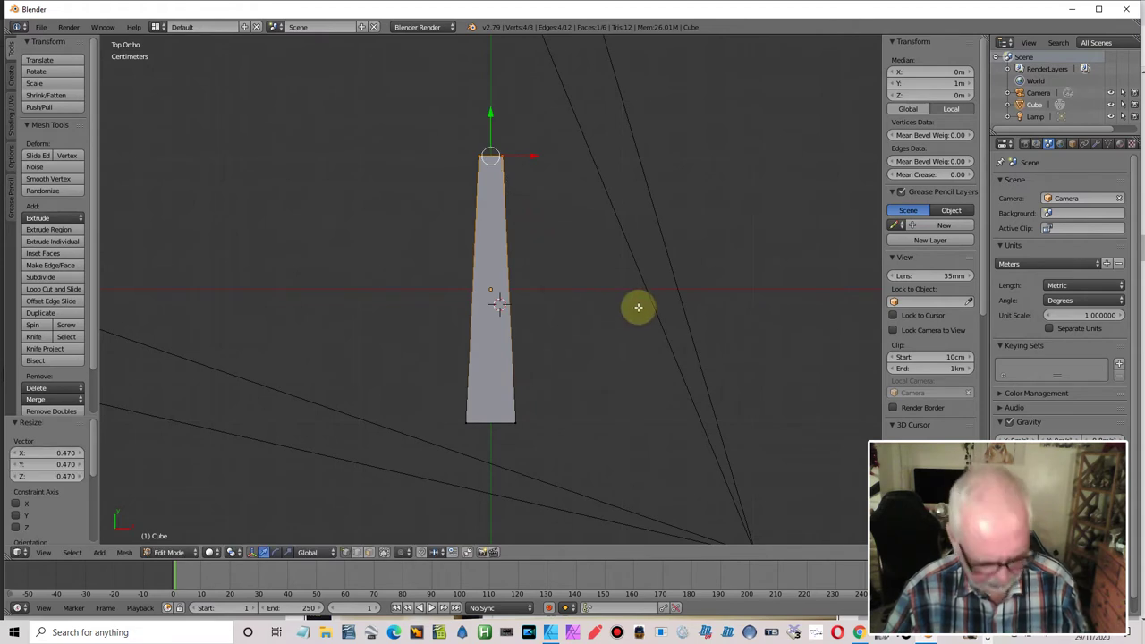
- Raise the narrowed end about 1 cm along Z in the right view, levelling its upper edge with the block's top
{"action": "key", "text": "KP_3"}
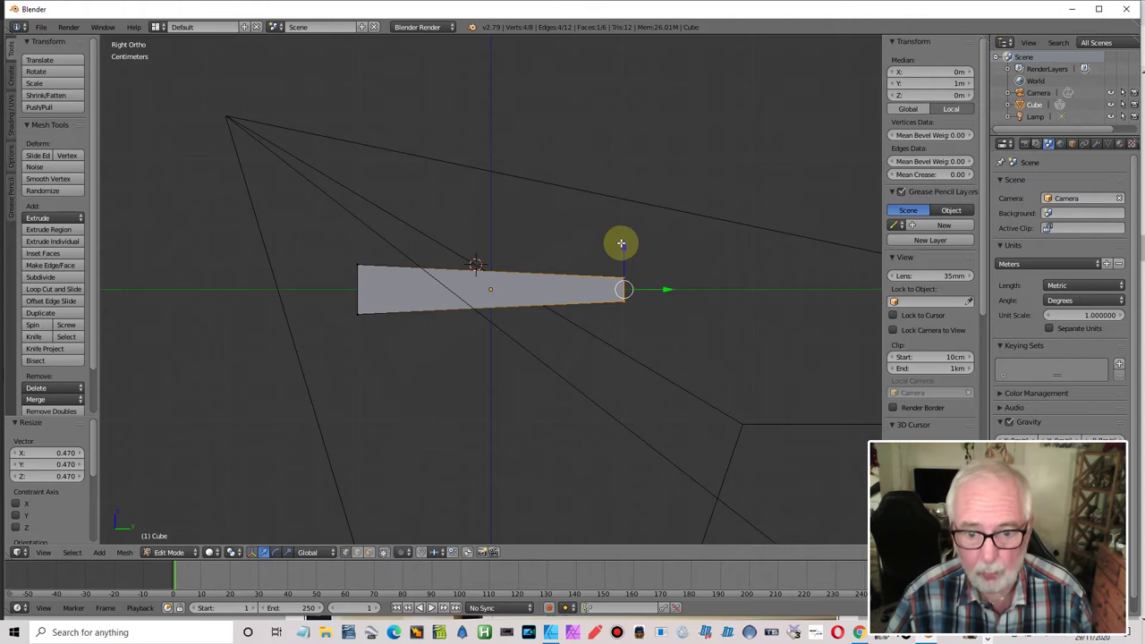
{"action": "left_click_drag", "start_coordinate": [623, 246], "coordinate": [623, 235]}
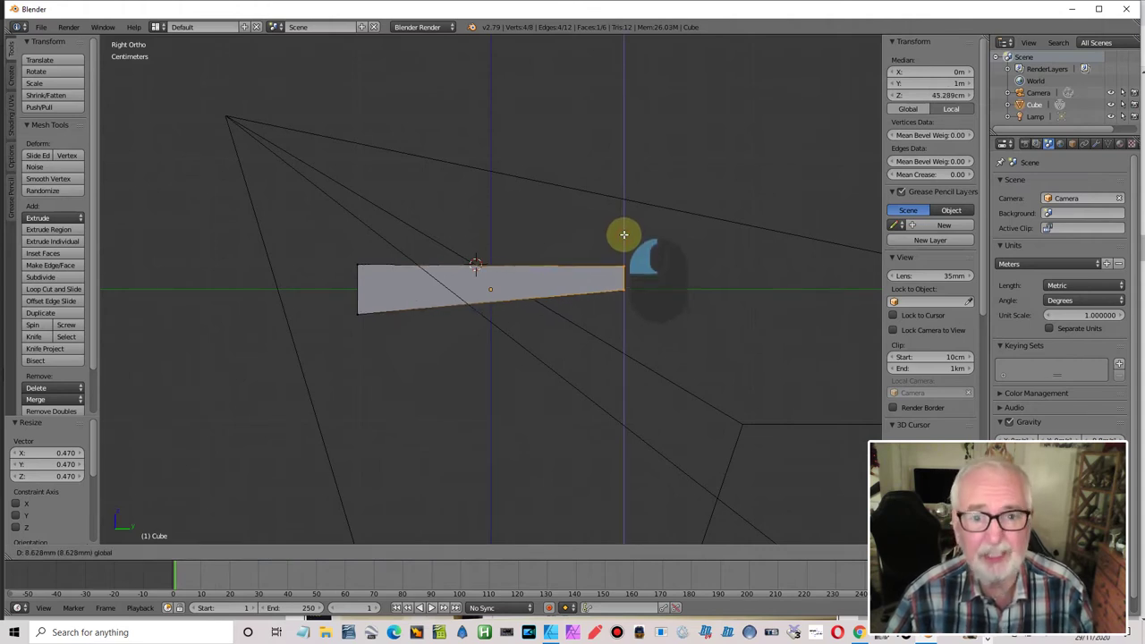
{"action": "left_click_drag", "start_coordinate": [623, 234], "coordinate": [623, 233]}
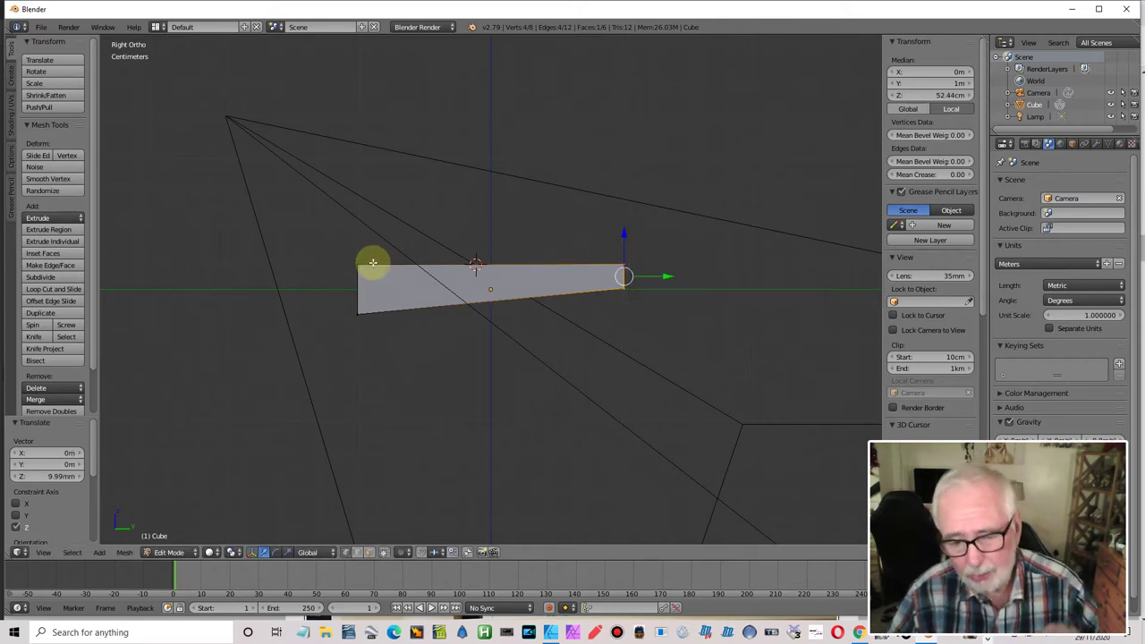
- Add two loop cuts across the block's length, one close to the narrow end and one just past the middle
{"action": "key", "text": "ctrl+r"}
{"action": "left_click", "coordinate": [498, 294]}
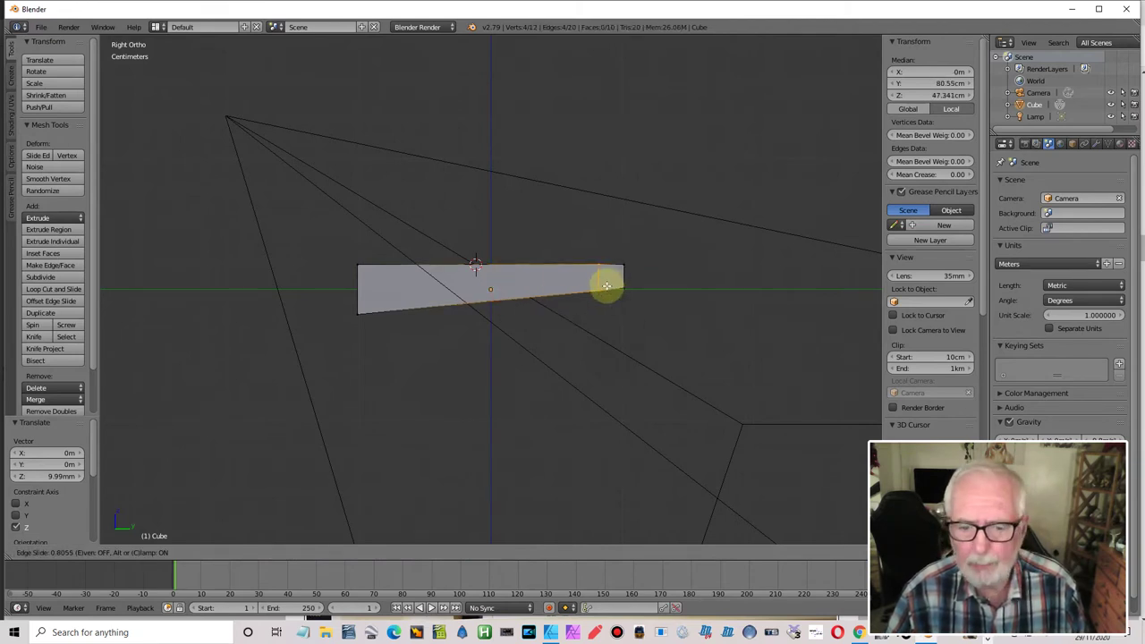
{"action": "left_click", "coordinate": [609, 285]}
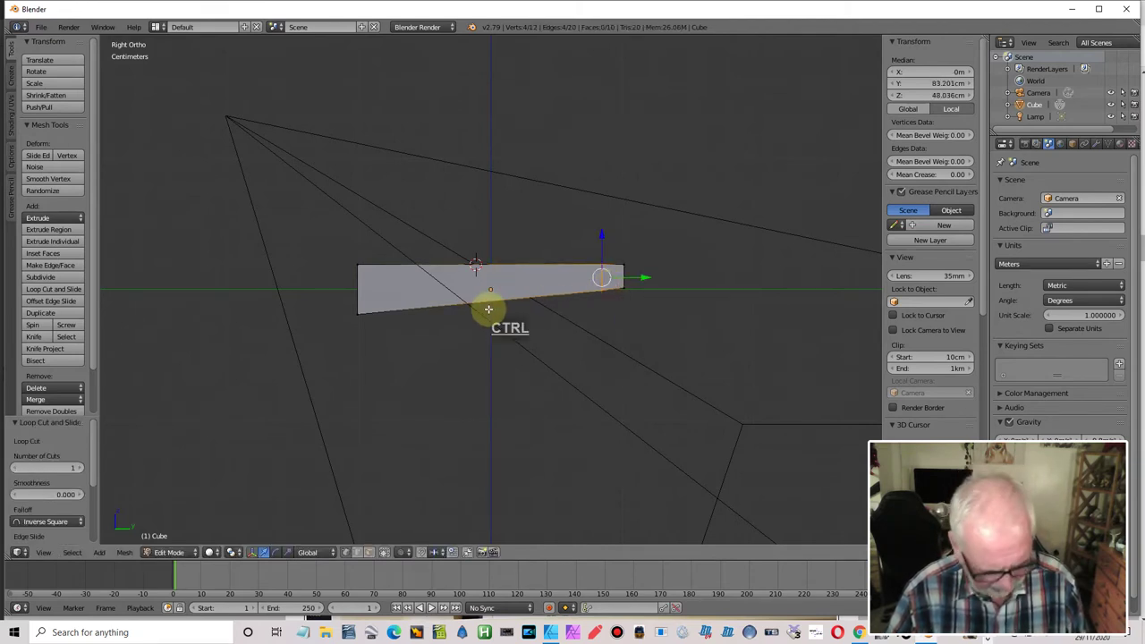
{"action": "key", "text": "ctrl+r"}
{"action": "left_click", "coordinate": [497, 302]}
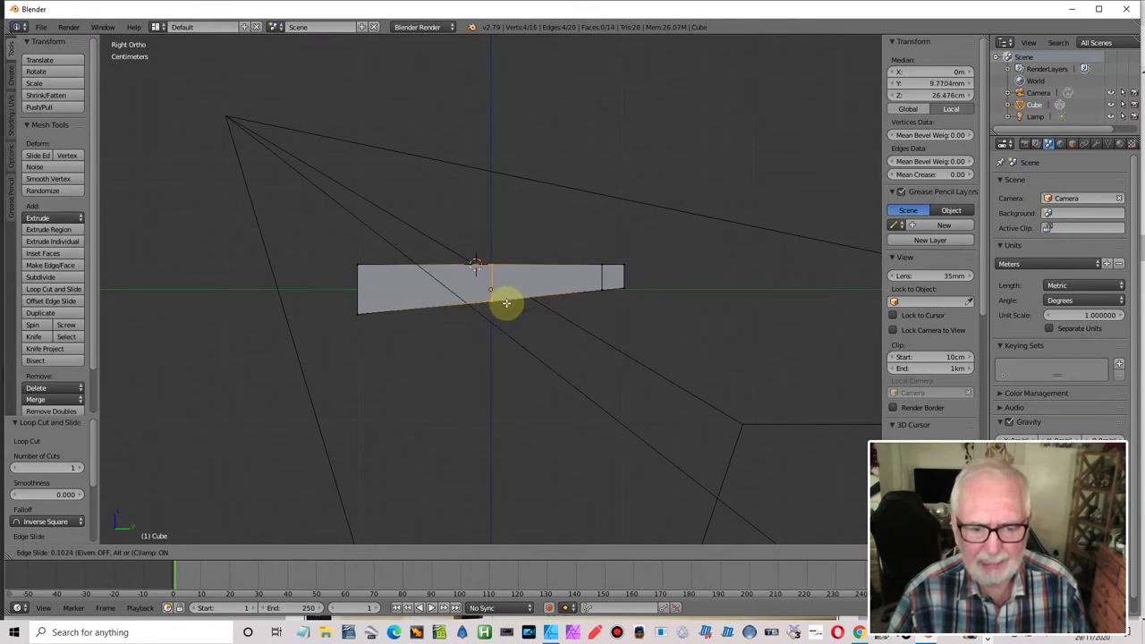
{"action": "left_click", "coordinate": [511, 303]}
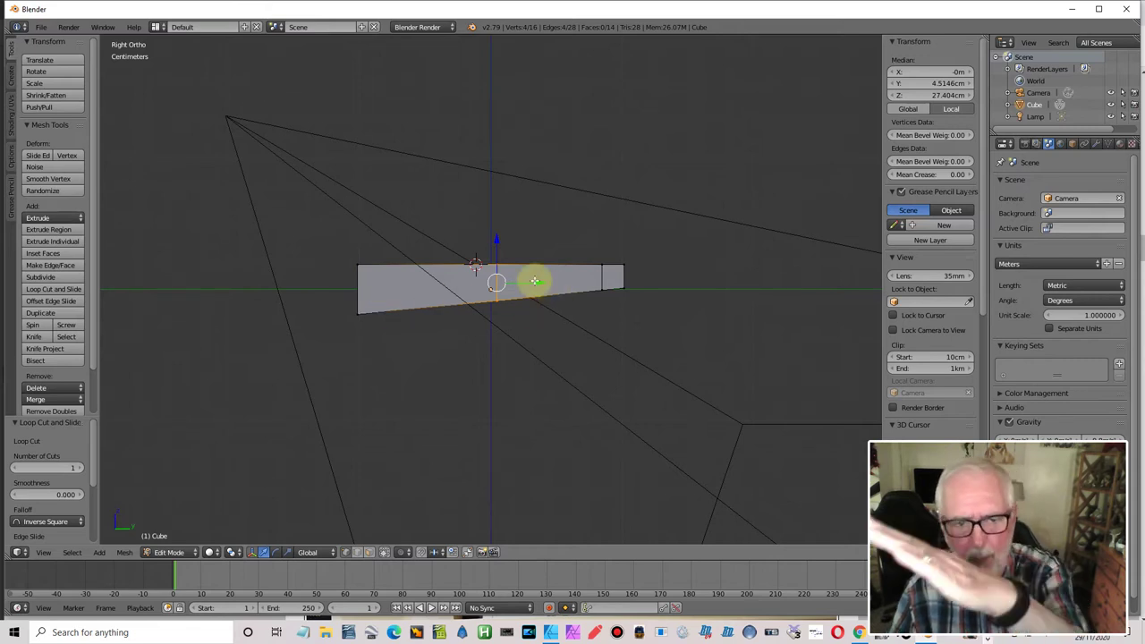
- Select the lower vertices of the middle loop and move them down about 1.04 cm in Z, level with the block's base
{"action": "key", "text": "a"}
{"action": "key", "text": "b"}
{"action": "left_click_drag", "start_coordinate": [486, 291], "coordinate": [506, 312]}
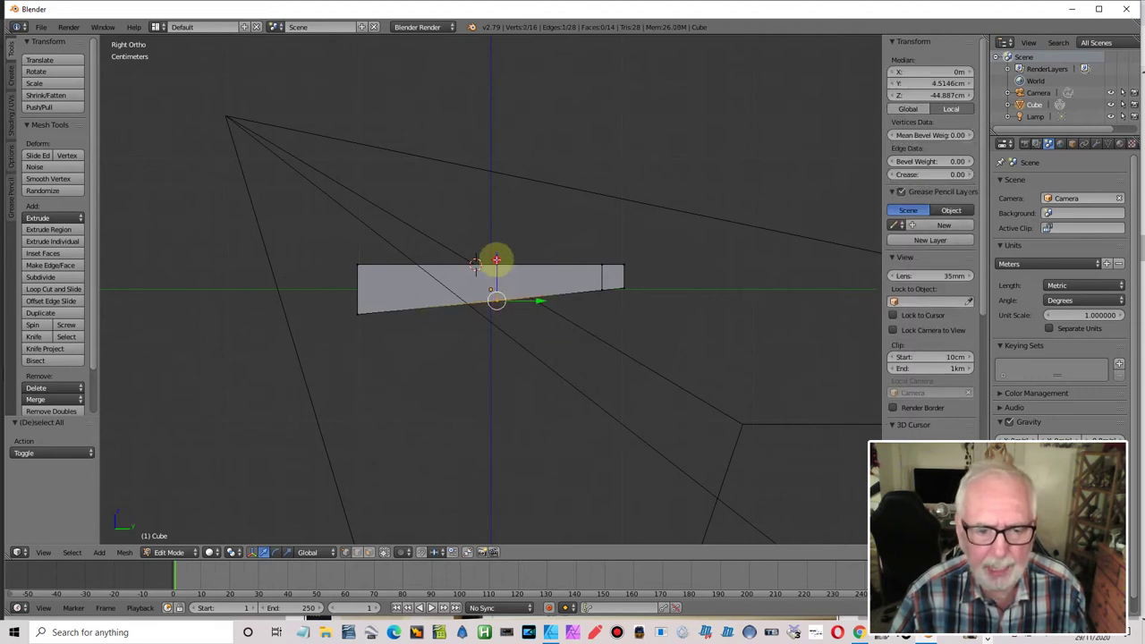
{"action": "key", "text": "g"}
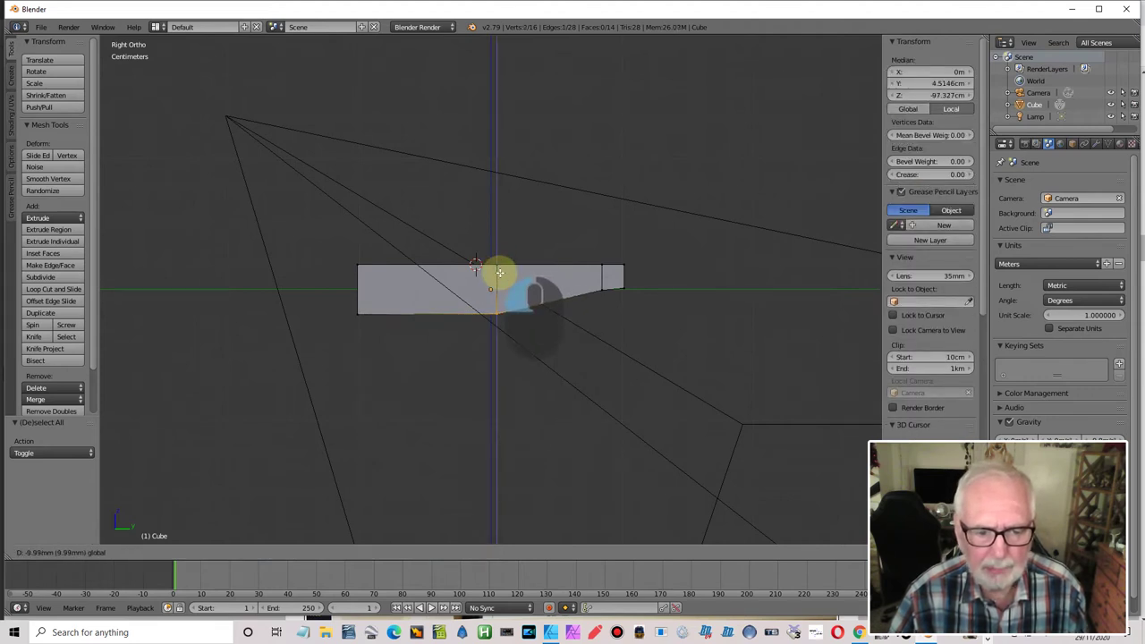
{"action": "left_click", "coordinate": [498, 271]}
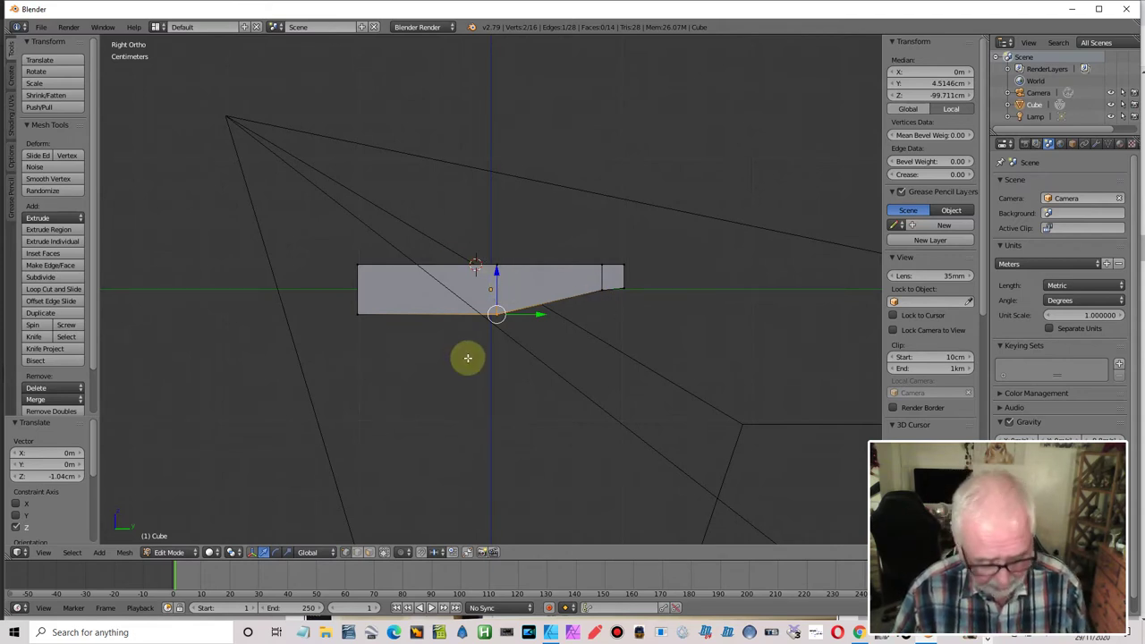
- Select the whole middle loop from above and widen it along X by about 1.375, matching the block's wide end
{"action": "key", "text": "KP_7"}
{"action": "scroll", "coordinate": [485, 350], "scroll_direction": "up", "scroll_amount": 4}
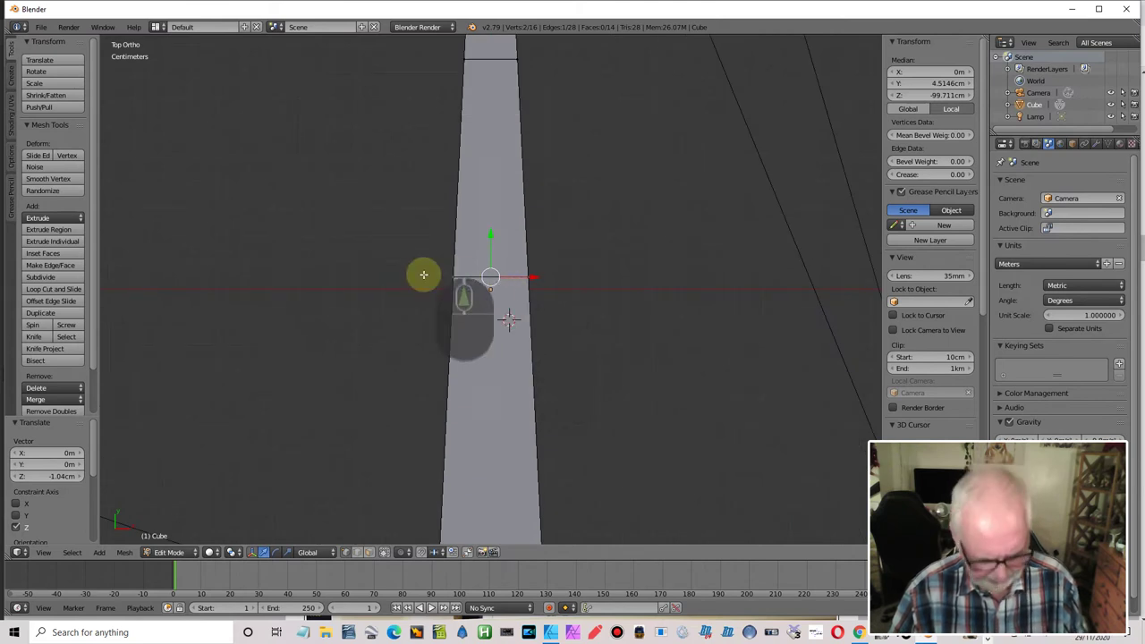
{"action": "key", "text": "b"}
{"action": "left_click_drag", "start_coordinate": [403, 263], "coordinate": [577, 289]}
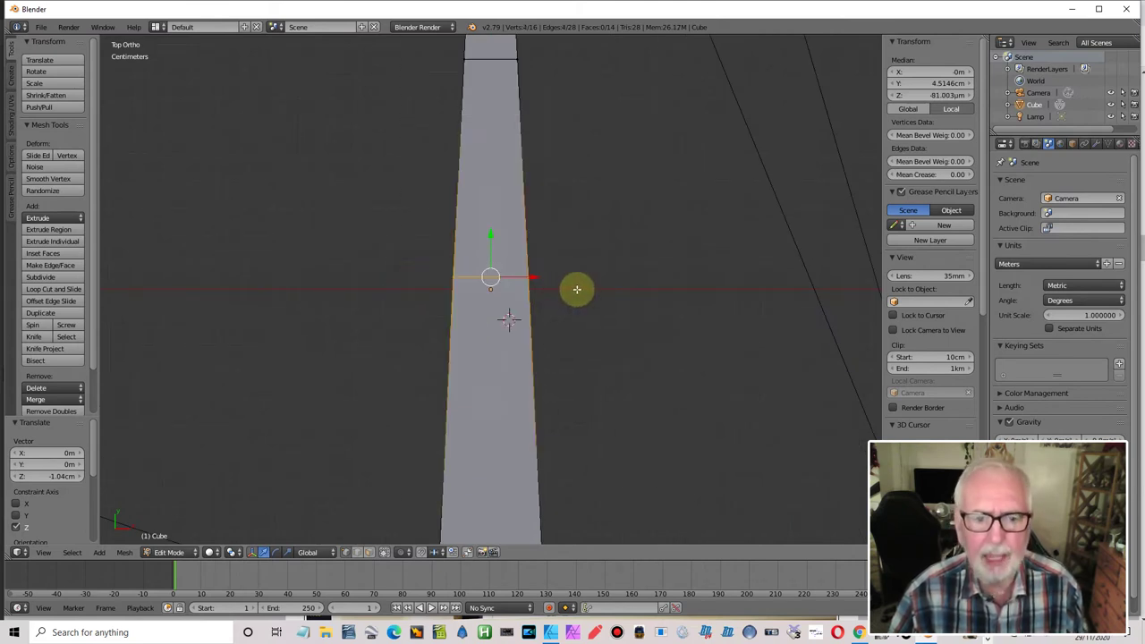
{"action": "scroll", "coordinate": [577, 289], "scroll_direction": "down", "scroll_amount": 2}
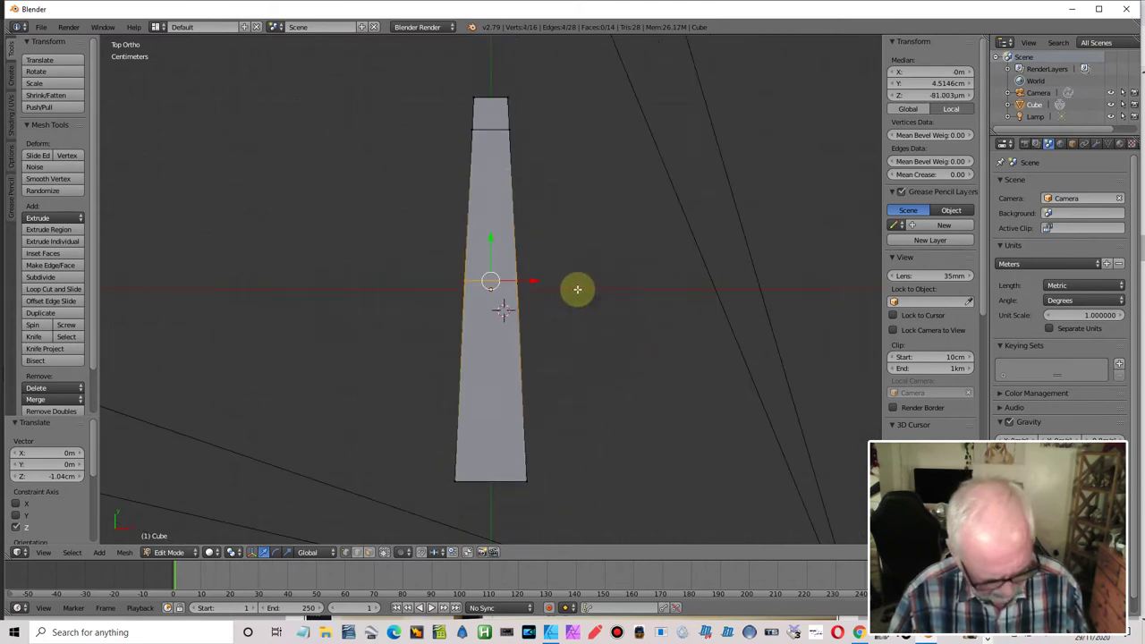
{"action": "key", "text": "s"}
{"action": "key", "text": "x"}
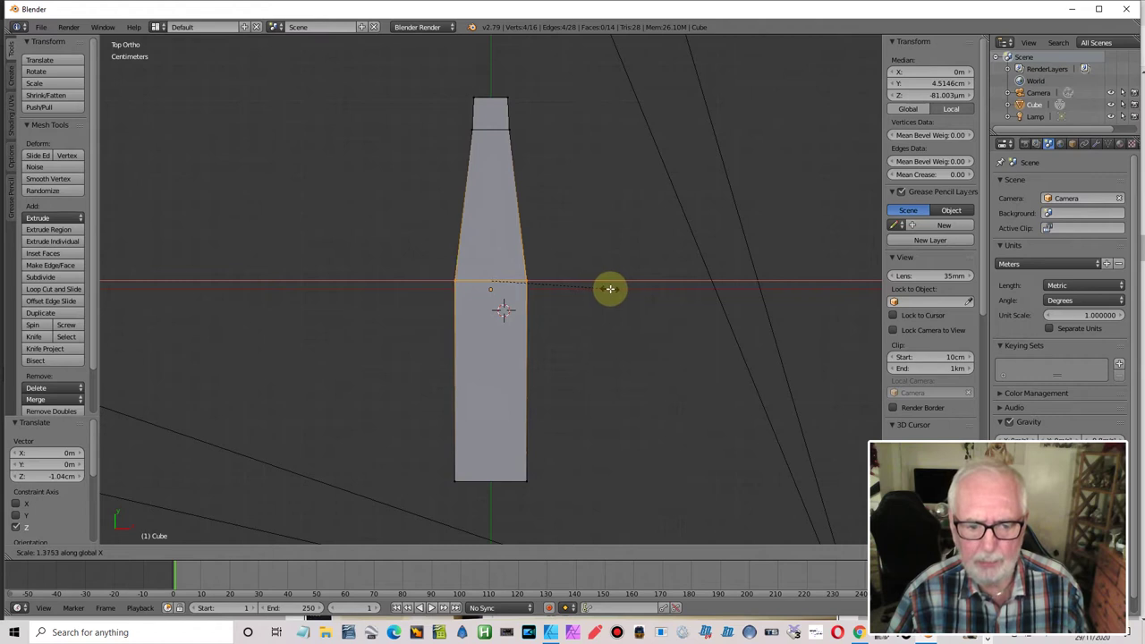
{"action": "left_click", "coordinate": [609, 289]}
{"action": "middle_click_drag", "start_coordinate": [609, 289], "coordinate": [482, 197]}
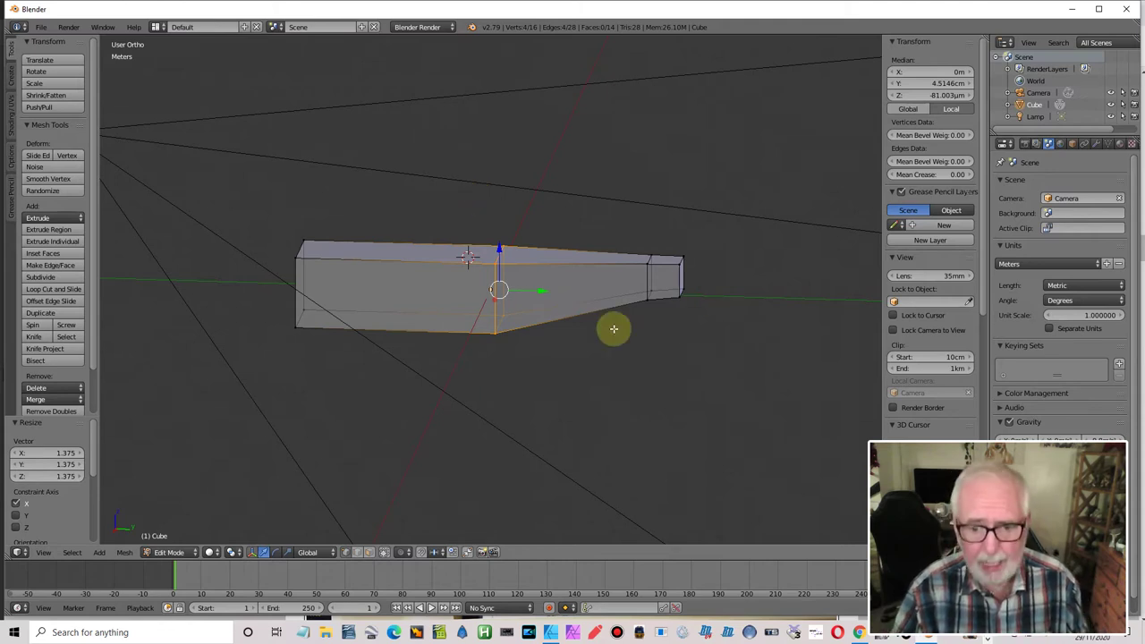
{"action": "middle_click_drag", "start_coordinate": [677, 287], "coordinate": [658, 281]}
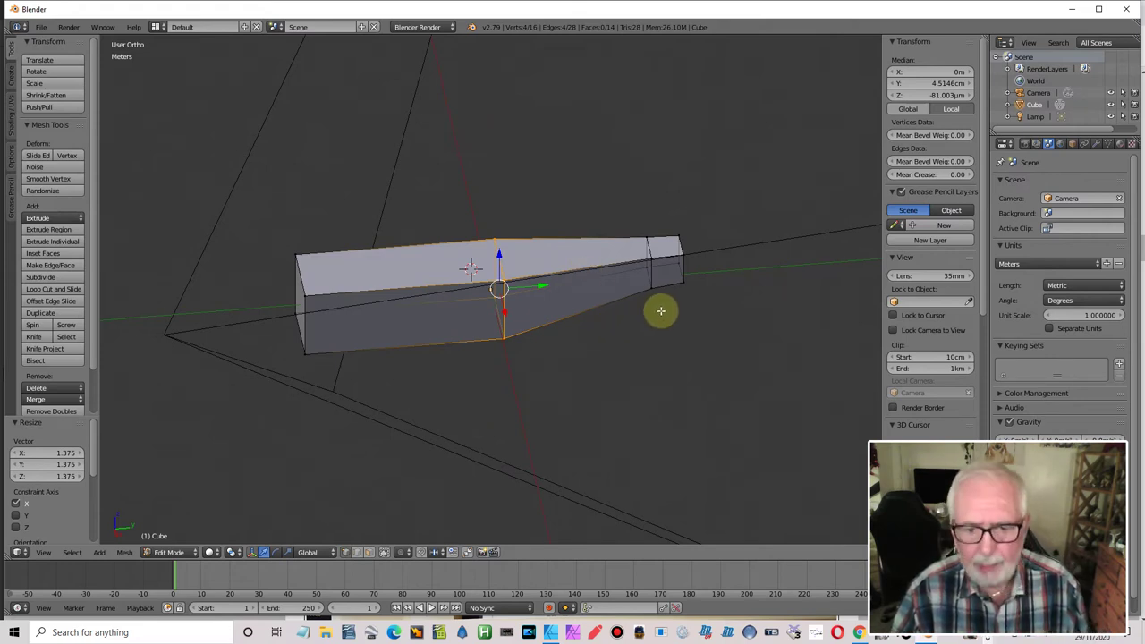
- Select only the lower vertices of the narrow end section in the right view and flatten them by scaling Z to 0
{"action": "key", "text": "KP_3"}
{"action": "scroll", "coordinate": [689, 289], "scroll_direction": "up", "scroll_amount": 3}
{"action": "scroll", "coordinate": [691, 288], "scroll_direction": "down", "scroll_amount": 2}
{"action": "middle_click_drag", "start_coordinate": [694, 289], "coordinate": [630, 292], "text": "shift"}
{"action": "key", "text": "a"}
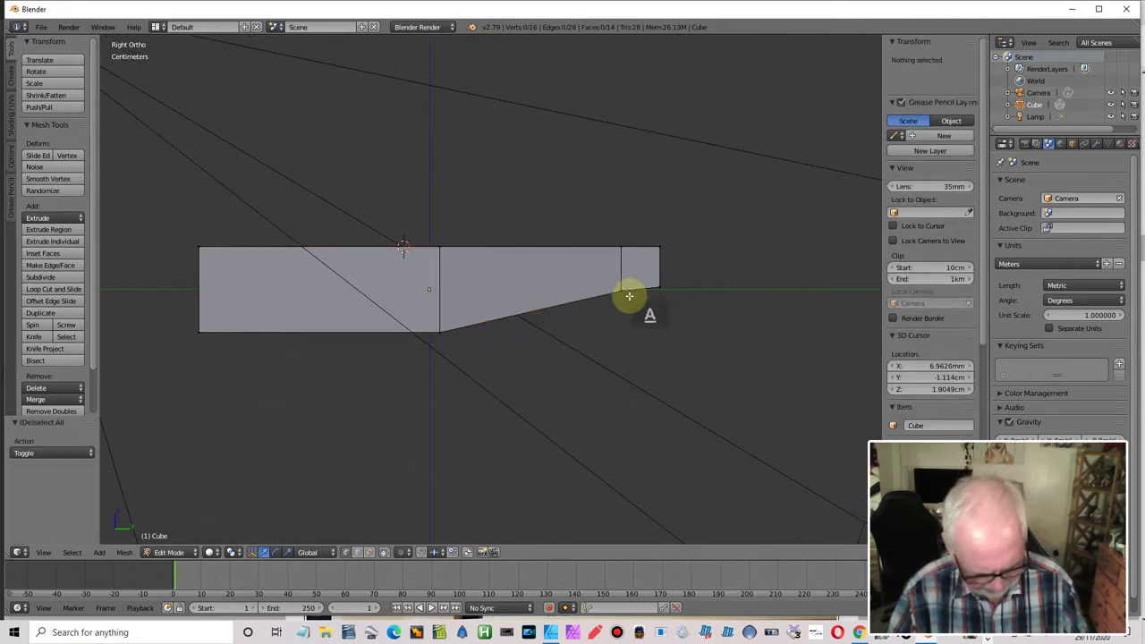
{"action": "key", "text": "b"}
{"action": "left_click_drag", "start_coordinate": [604, 276], "coordinate": [670, 301]}
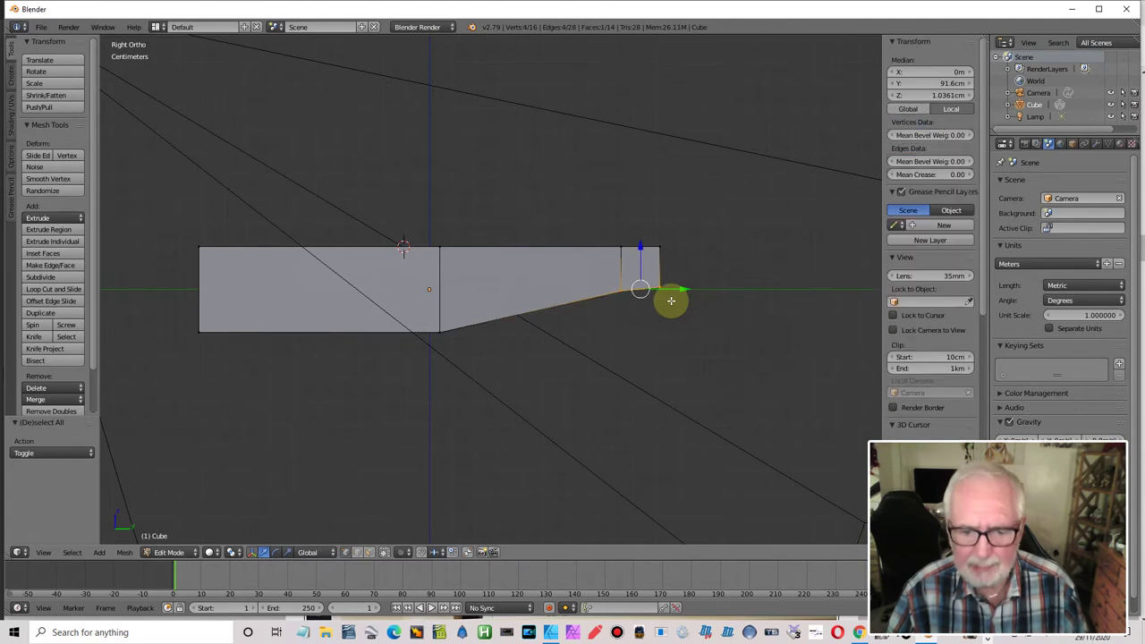
{"action": "key", "text": "s"}
{"action": "key", "text": "z"}
{"action": "key", "text": "0"}
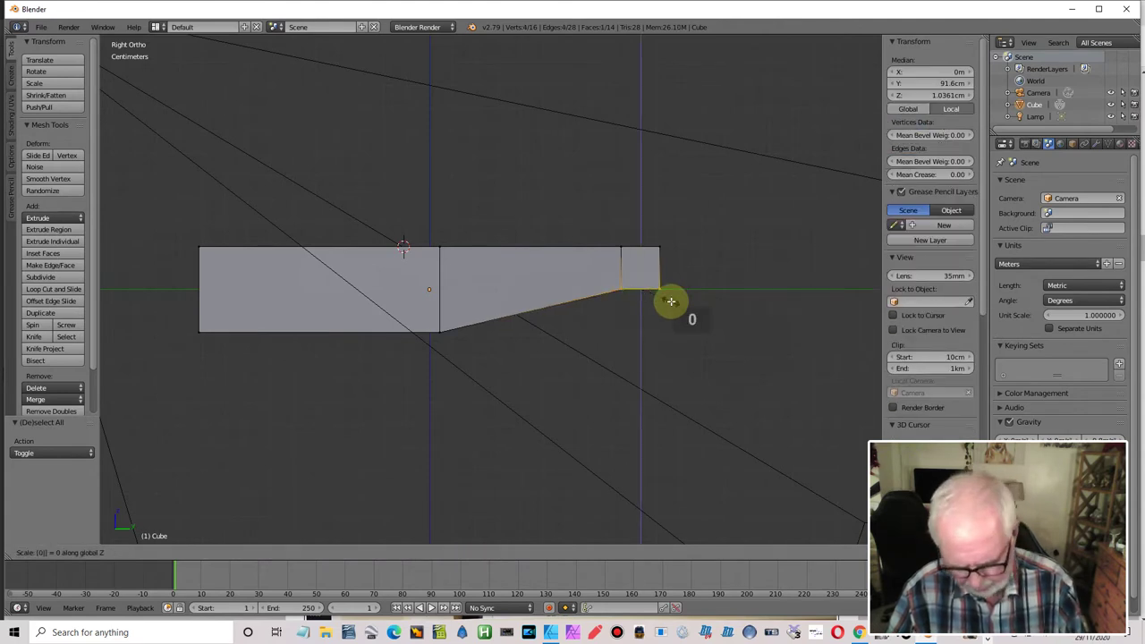
{"action": "key", "text": "Return"}
{"action": "middle_click_drag", "start_coordinate": [644, 289], "coordinate": [690, 361]}
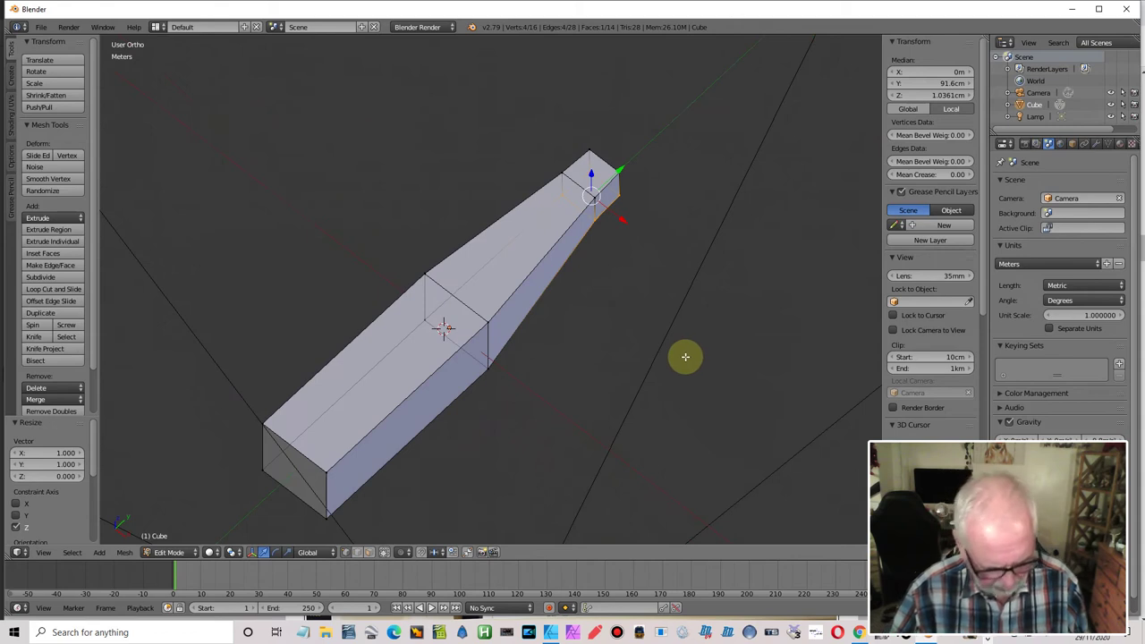
- Select only the loop near the narrow end from above and scale it along X to about 0.908, matching the tip's width
{"action": "key", "text": "KP_7"}
{"action": "middle_click_drag", "start_coordinate": [545, 199], "coordinate": [562, 312], "text": "shift"}
{"action": "key", "text": "a"}
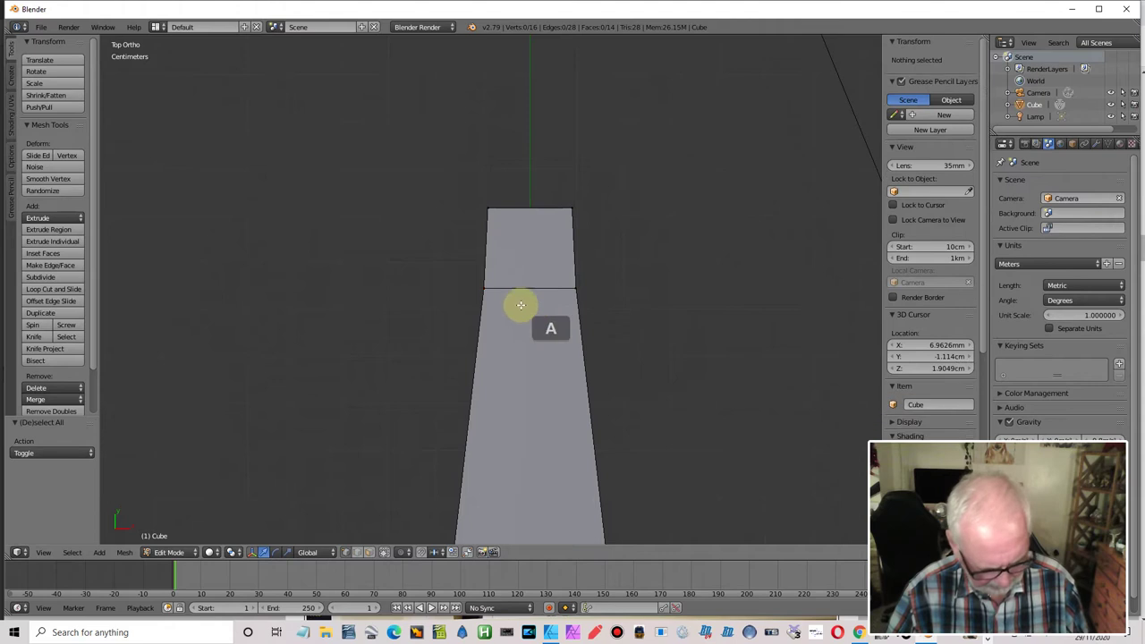
{"action": "key", "text": "b"}
{"action": "left_click_drag", "start_coordinate": [460, 268], "coordinate": [656, 312]}
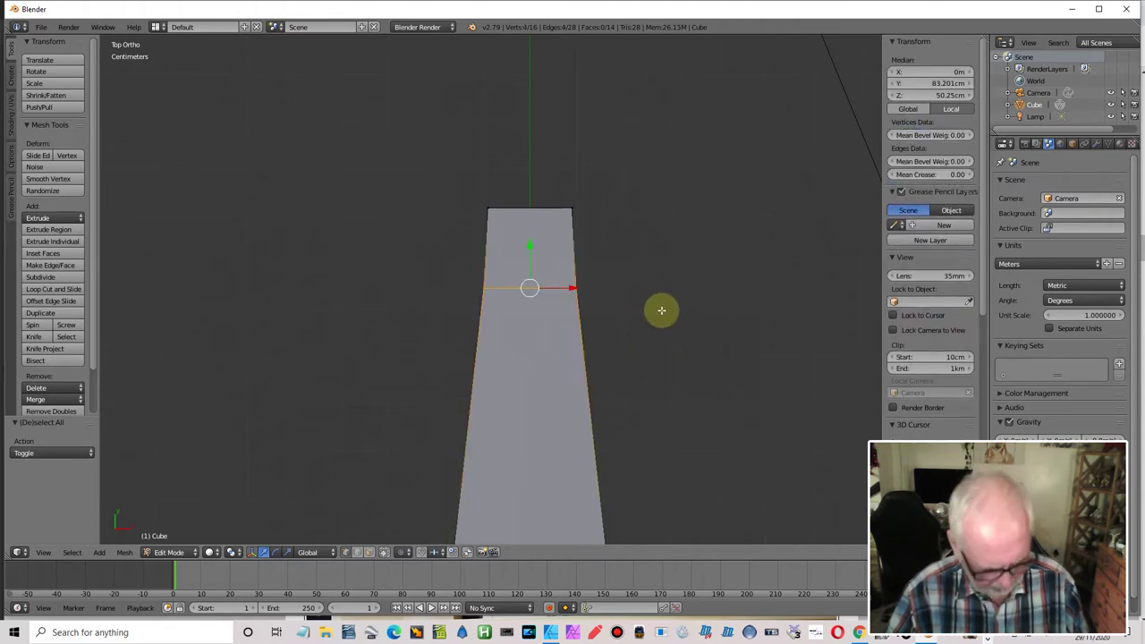
{"action": "key", "text": "s"}
{"action": "key", "text": "x"}
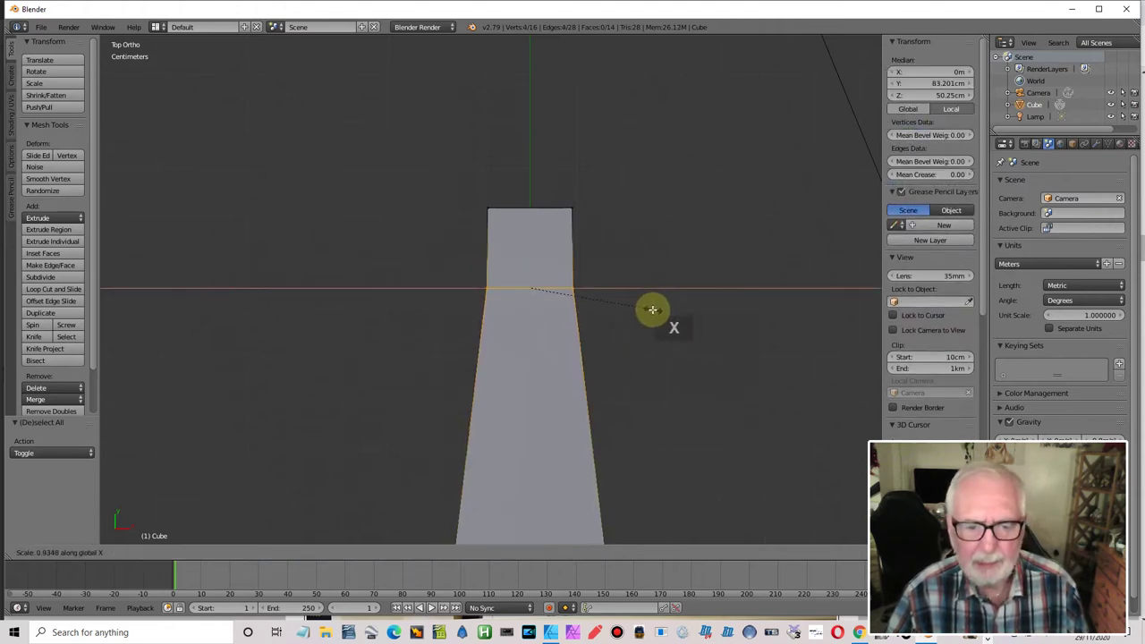
{"action": "left_click", "coordinate": [650, 309]}
{"action": "mouse_move", "coordinate": [672, 312]}
{"action": "middle_mouse_down"}
{"action": "mouse_move", "coordinate": [409, 169]}
{"action": "mouse_move", "coordinate": [533, 195]}
{"action": "mouse_move", "coordinate": [562, 179]}
{"action": "mouse_move", "coordinate": [603, 223]}
{"action": "mouse_move", "coordinate": [558, 294]}
{"action": "mouse_move", "coordinate": [429, 292]}
{"action": "mouse_move", "coordinate": [677, 306]}
{"action": "mouse_move", "coordinate": [654, 304]}
{"action": "middle_mouse_up"}
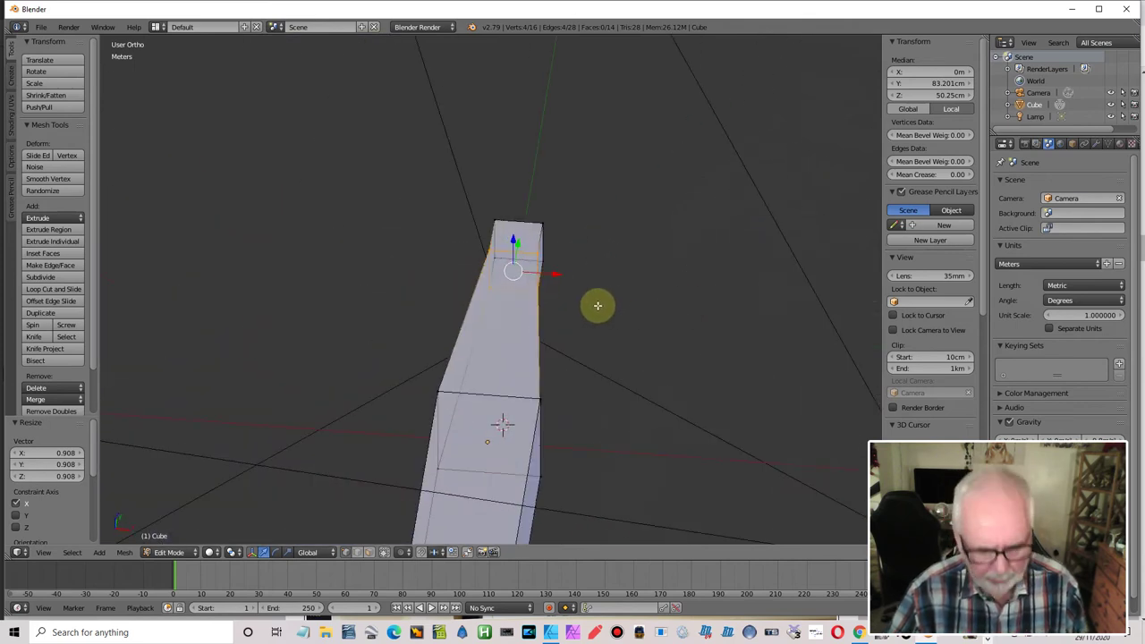
- Move the loop near the narrow end about 1.05 mm along Y towards the tip
{"action": "key", "text": "KP_7"}
{"action": "scroll", "coordinate": [597, 304], "scroll_direction": "up", "scroll_amount": 1}
{"action": "scroll", "coordinate": [597, 308], "scroll_direction": "down", "scroll_amount": 1}
{"action": "middle_click_drag", "start_coordinate": [597, 310], "coordinate": [596, 187], "text": "shift"}
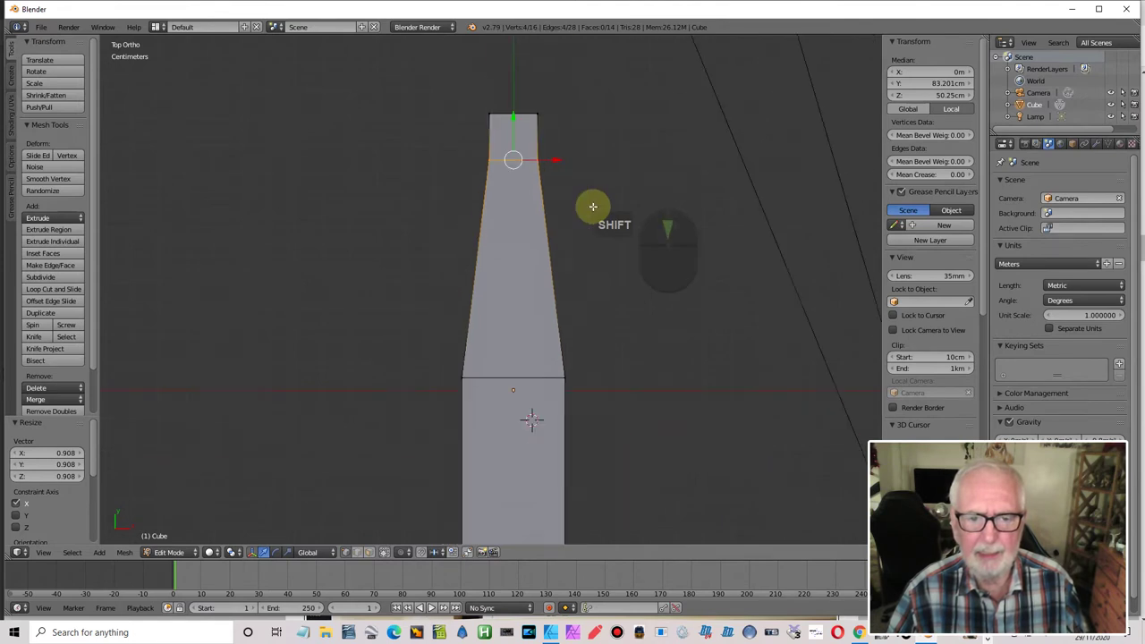
{"action": "scroll", "coordinate": [590, 210], "scroll_direction": "down", "scroll_amount": 3}
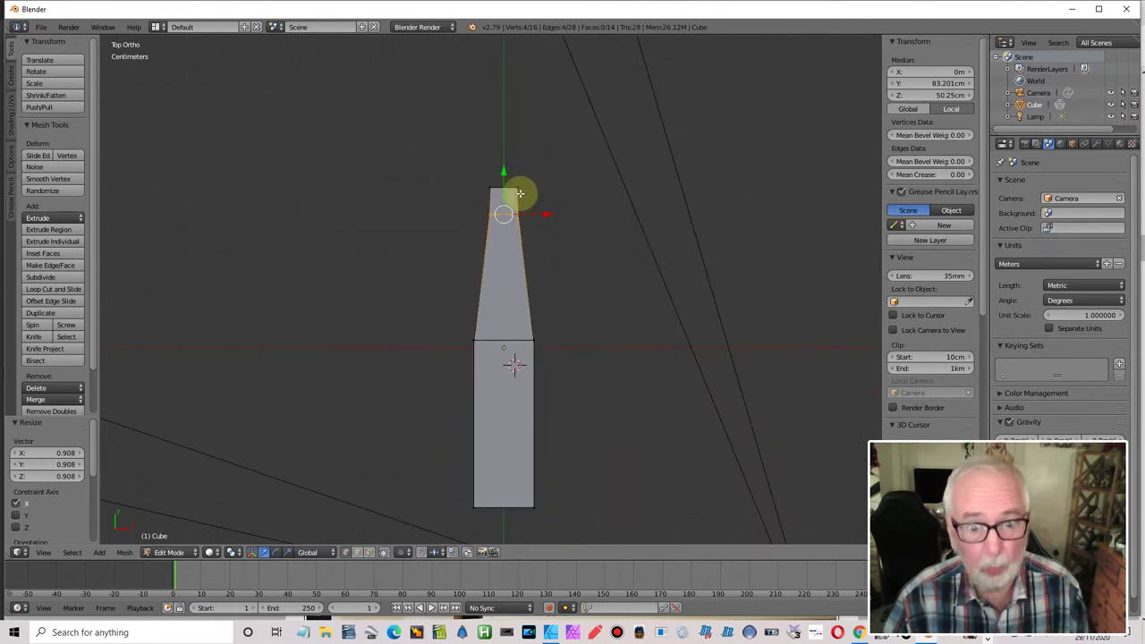
{"action": "scroll", "coordinate": [512, 197], "scroll_direction": "up", "scroll_amount": 2}
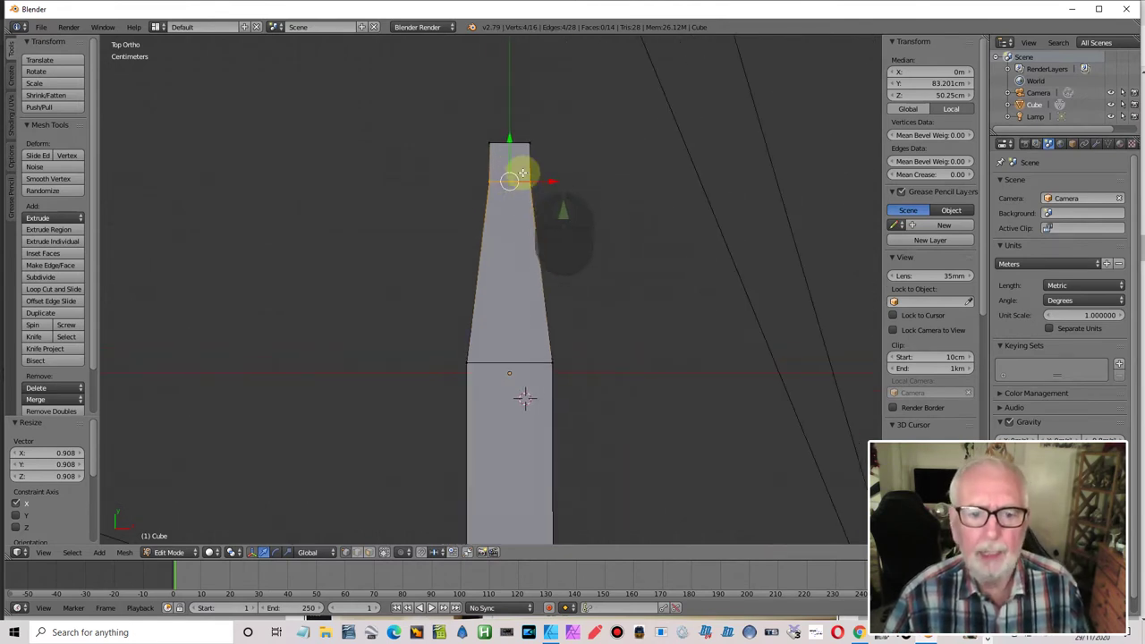
{"action": "left_click_drag", "start_coordinate": [509, 134], "coordinate": [509, 136]}
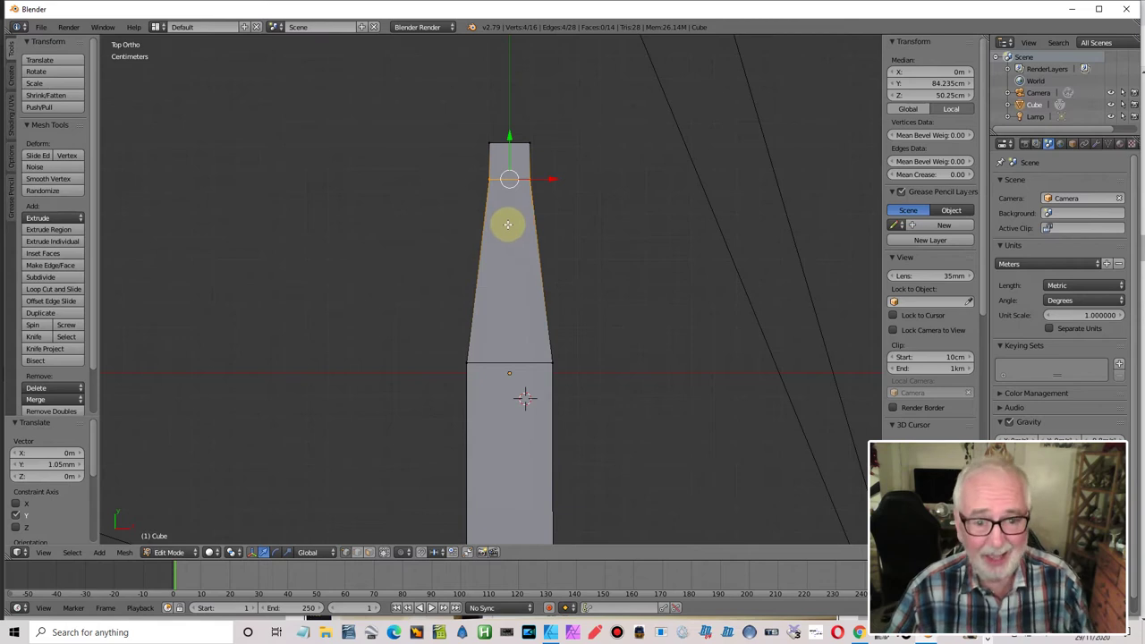
- Add a centred loop cut along the full length of the block and another across the middle of the narrow tip section
{"action": "scroll", "coordinate": [507, 224], "scroll_direction": "down", "scroll_amount": 1}
{"action": "scroll", "coordinate": [506, 225], "scroll_direction": "up", "scroll_amount": 1}
{"action": "middle_click_drag", "start_coordinate": [510, 223], "coordinate": [498, 242], "text": "shift"}
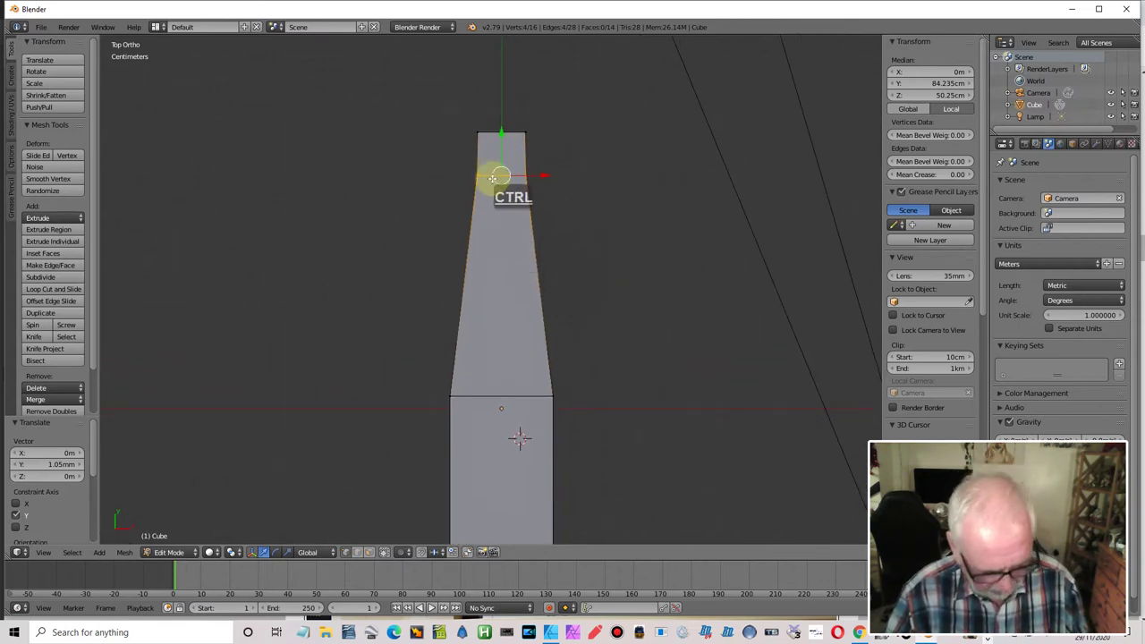
{"action": "key", "text": "ctrl+r"}
{"action": "left_click", "coordinate": [501, 134]}
{"action": "right_click", "coordinate": [531, 153]}
{"action": "key", "text": "ctrl+r"}
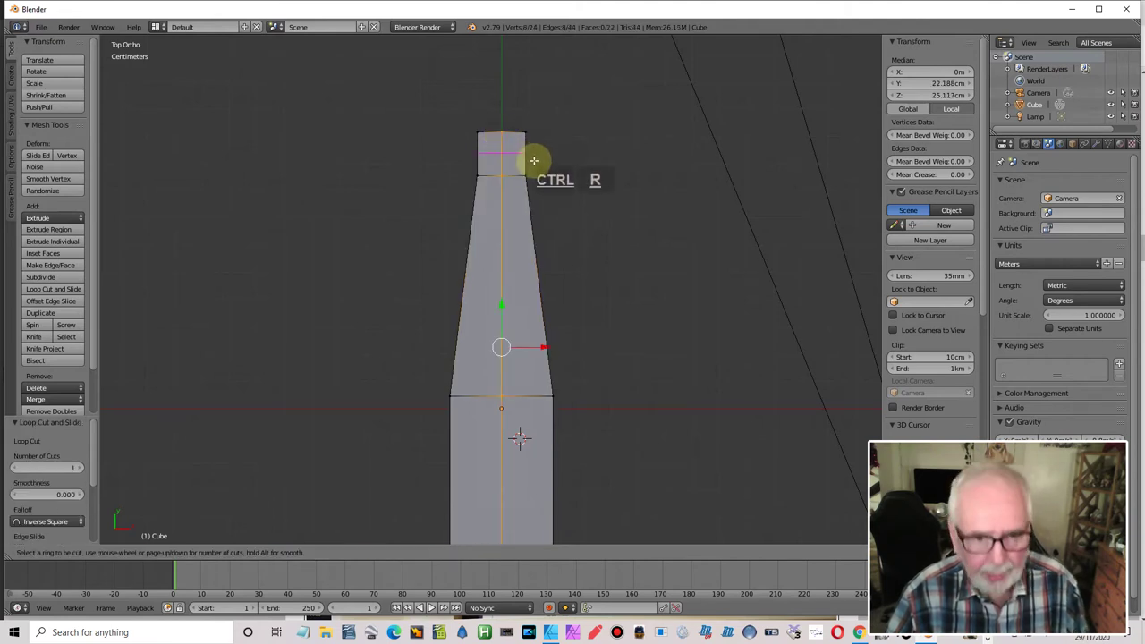
{"action": "left_click", "coordinate": [534, 160]}
{"action": "right_click", "coordinate": [534, 159]}
- Select only the corner vertices of the narrow tip section and scale them along X to about 0.748
{"action": "scroll", "coordinate": [534, 159], "scroll_direction": "up", "scroll_amount": 2}
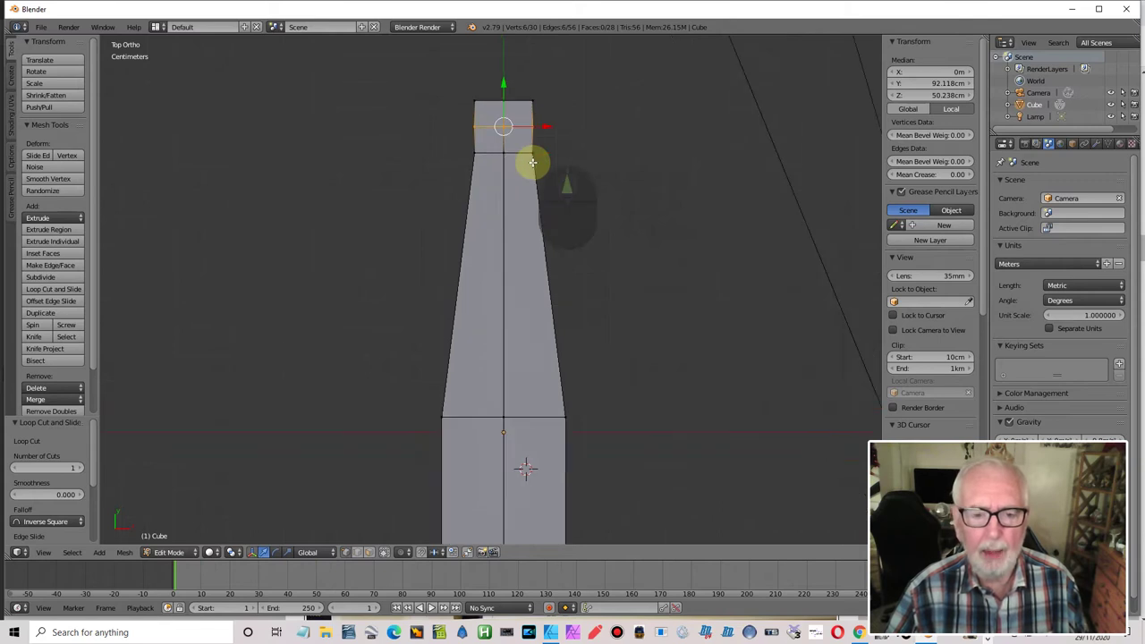
{"action": "middle_click_drag", "start_coordinate": [534, 159], "coordinate": [531, 312], "text": "shift"}
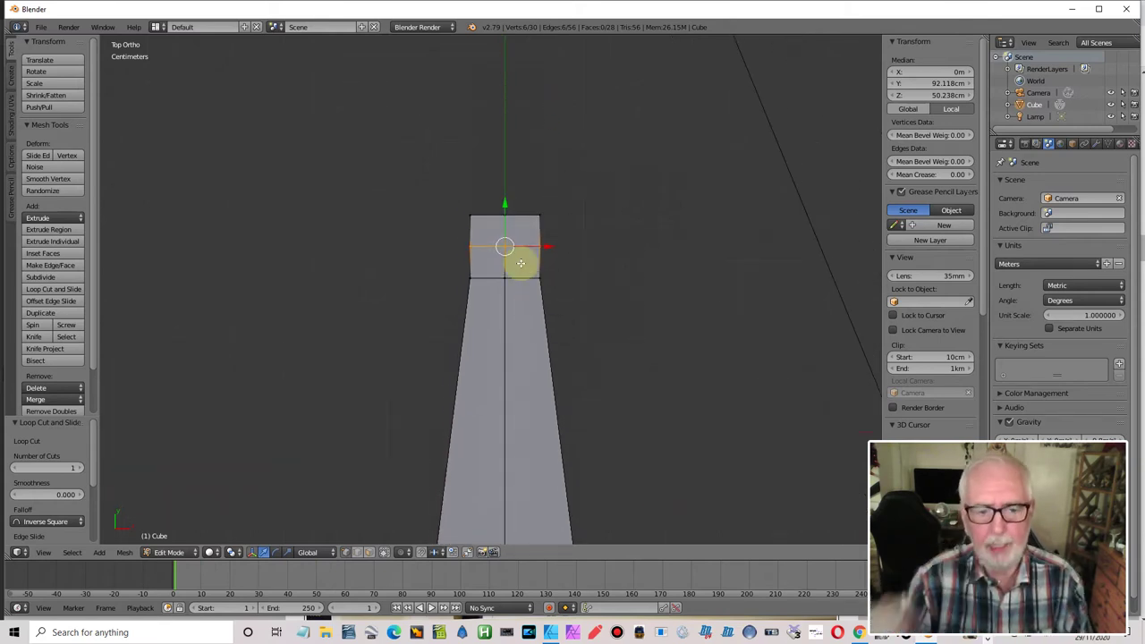
{"action": "key", "text": "a"}
{"action": "key", "text": "b"}
{"action": "left_click_drag", "start_coordinate": [456, 209], "coordinate": [544, 223]}
{"action": "key", "text": "b"}
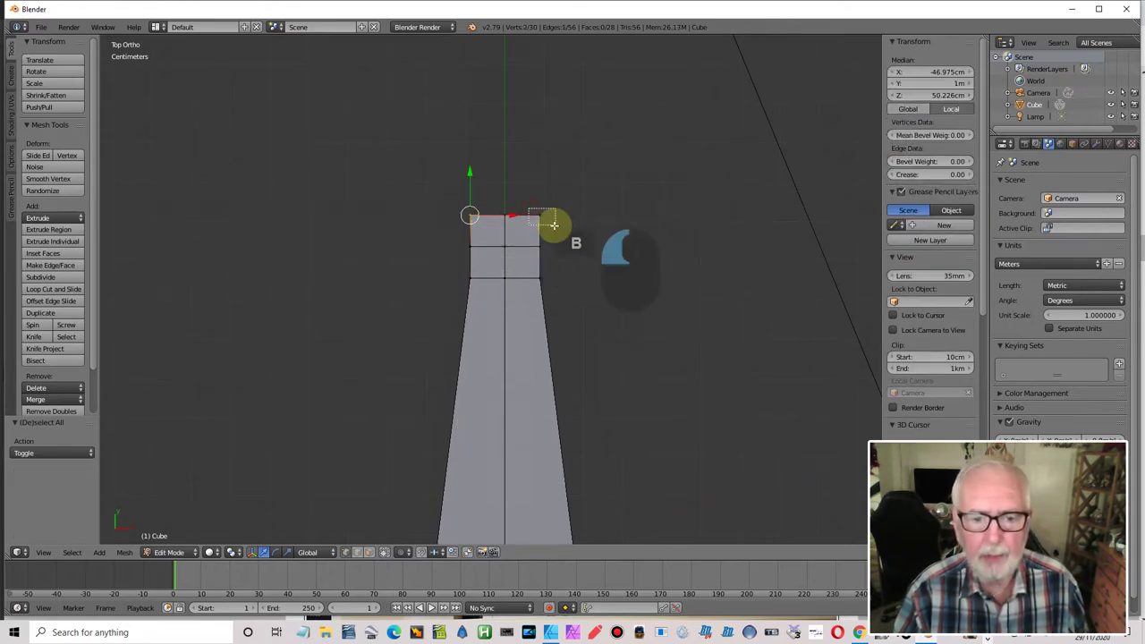
{"action": "left_click_drag", "start_coordinate": [531, 261], "coordinate": [557, 289]}
{"action": "key", "text": "b"}
{"action": "left_click_drag", "start_coordinate": [462, 263], "coordinate": [482, 284]}
{"action": "key", "text": "s"}
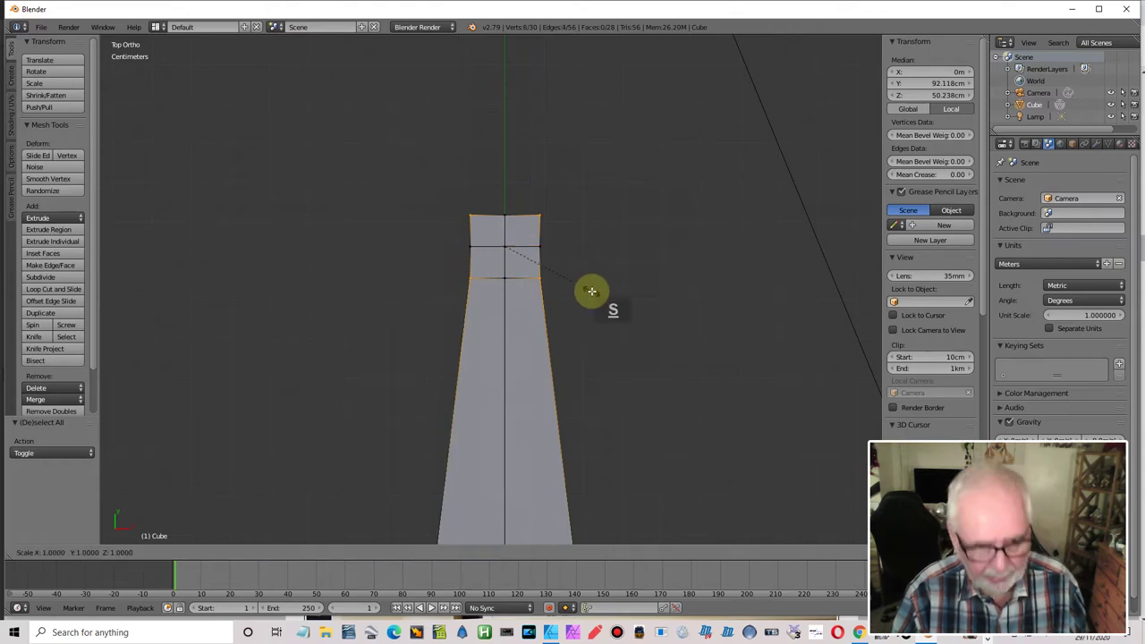
{"action": "key", "text": "x"}
{"action": "left_click", "coordinate": [565, 286]}
- Round the tip further by scaling its corner vertices to about 0.765 along Y and 0.932 along X
{"action": "key", "text": "s"}
{"action": "key", "text": "y"}
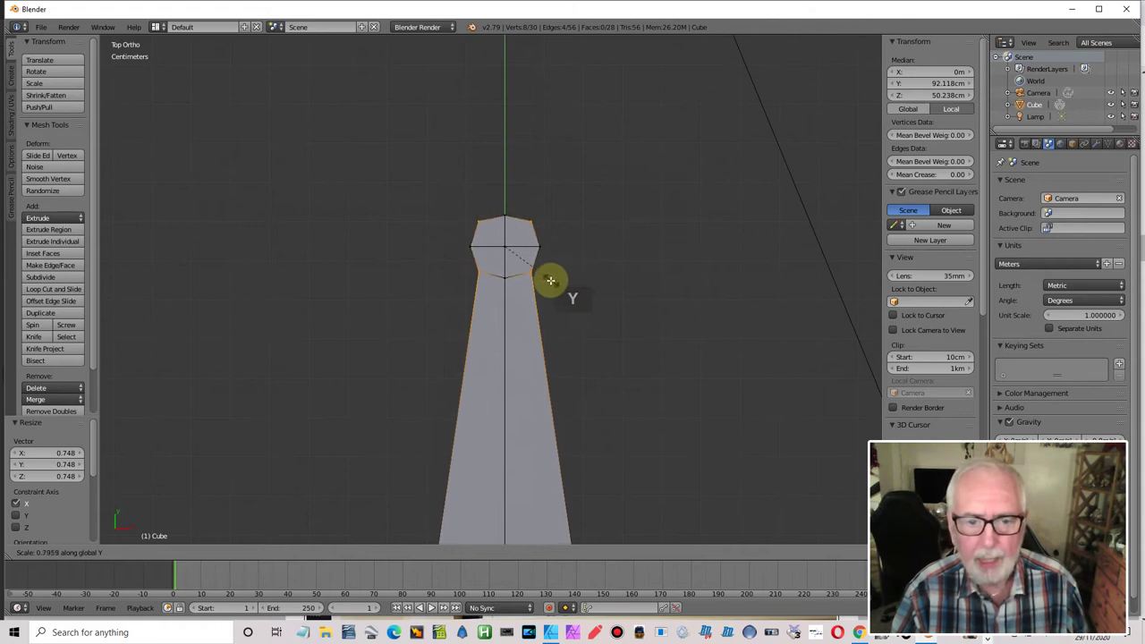
{"action": "left_click", "coordinate": [550, 280]}
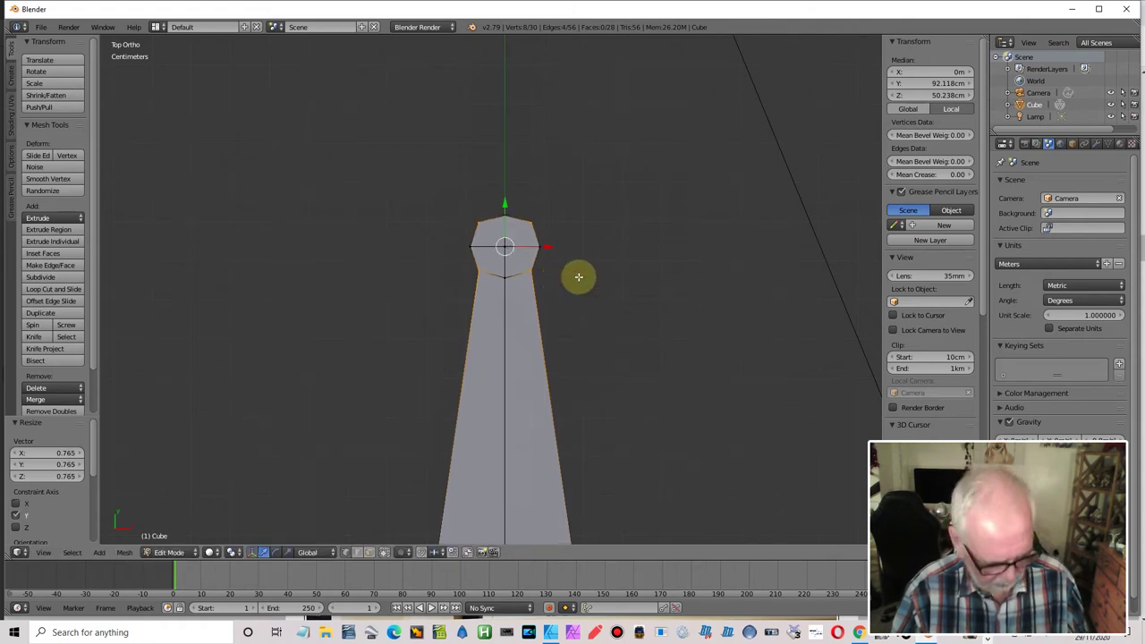
{"action": "key", "text": "s"}
{"action": "key", "text": "x"}
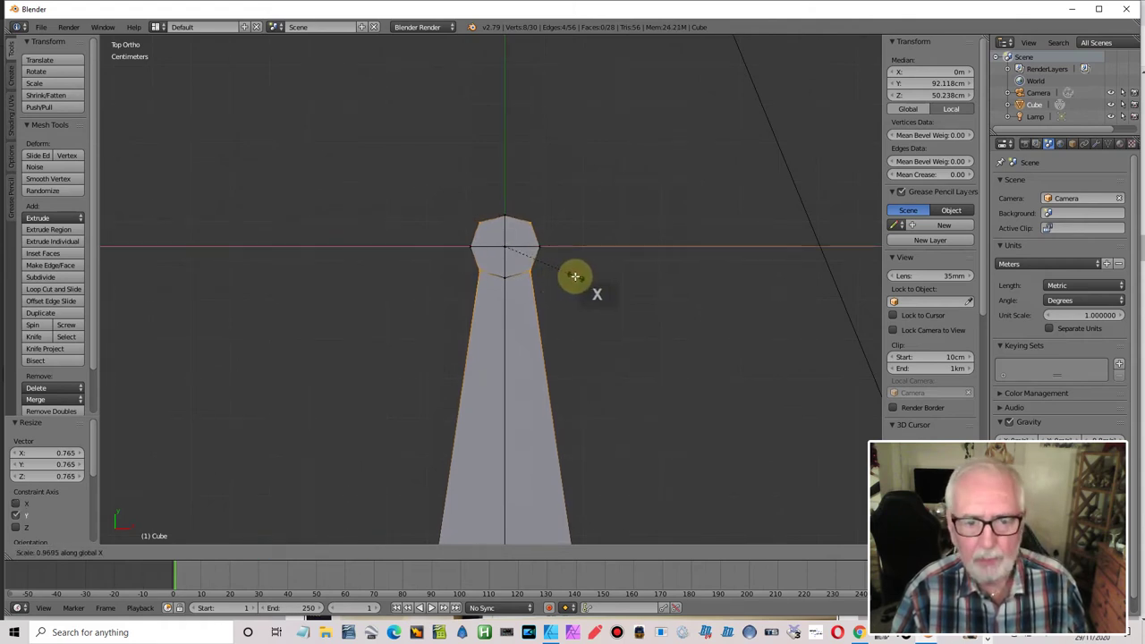
{"action": "left_click", "coordinate": [572, 275]}
{"action": "middle_click_drag", "start_coordinate": [572, 276], "coordinate": [538, 316]}
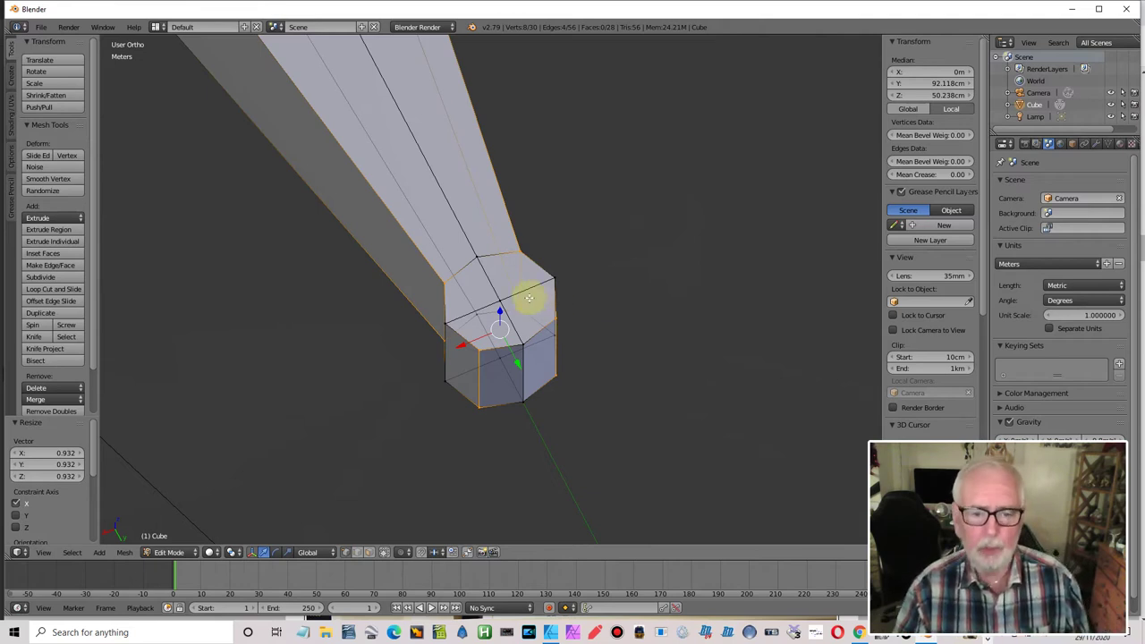
- Return to Object Mode and add a Subdivision Surface modifier to the reshaped block
{"action": "scroll", "coordinate": [523, 304], "scroll_direction": "down", "scroll_amount": 4}
{"action": "middle_click_drag", "start_coordinate": [531, 319], "coordinate": [537, 293]}
{"action": "key", "text": "Tab"}
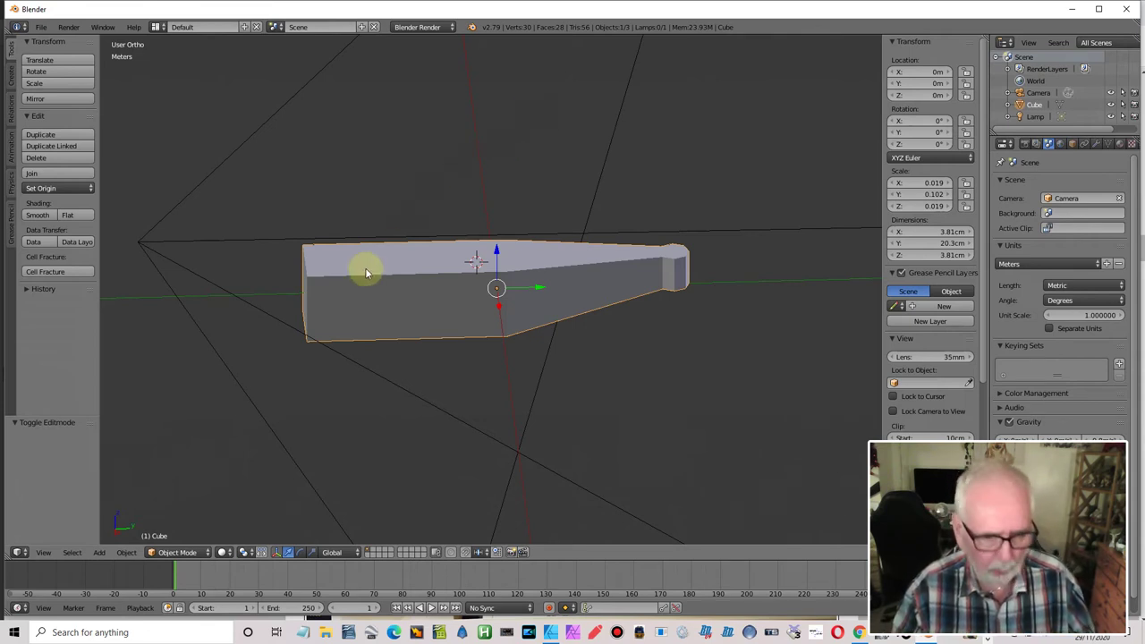
{"action": "middle_click_drag", "start_coordinate": [457, 248], "coordinate": [514, 273]}
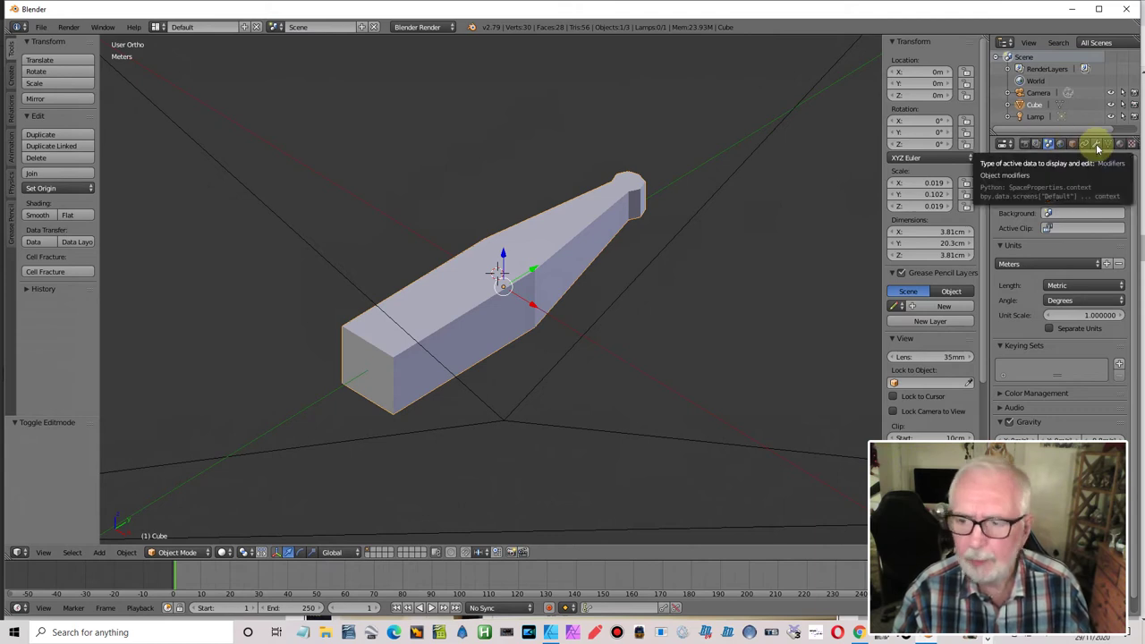
{"action": "left_click", "coordinate": [1097, 145]}
{"action": "left_click", "coordinate": [1045, 183]}
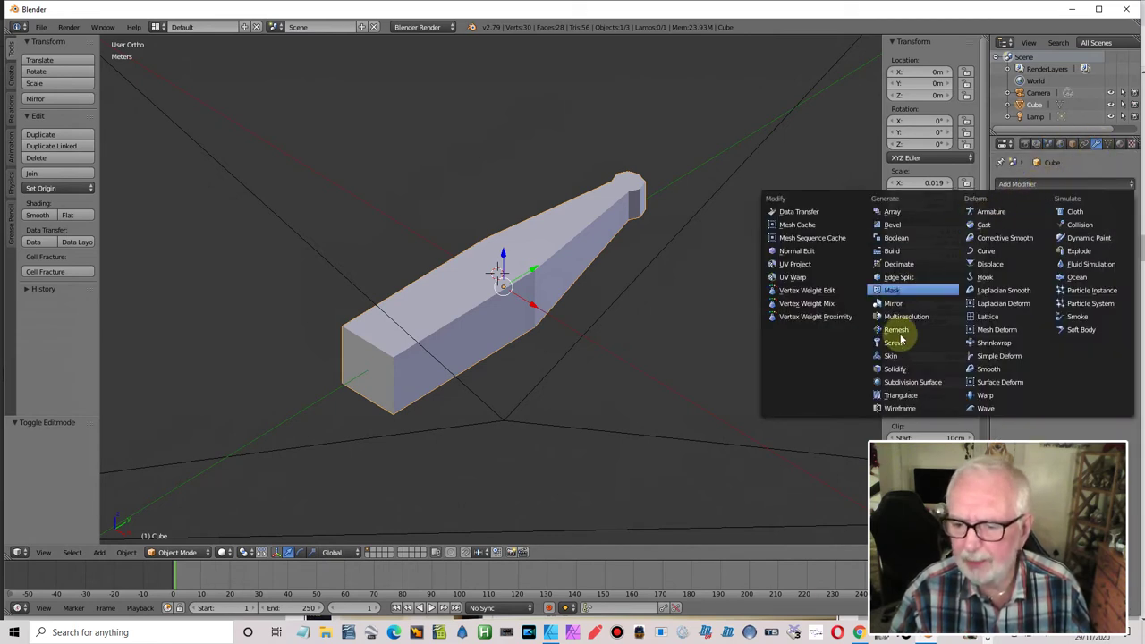
{"action": "left_click", "coordinate": [912, 382]}
- Try a View subdivision level of 3 on the modifier and settle on level 2
{"action": "middle_click_drag", "start_coordinate": [618, 317], "coordinate": [523, 282]}
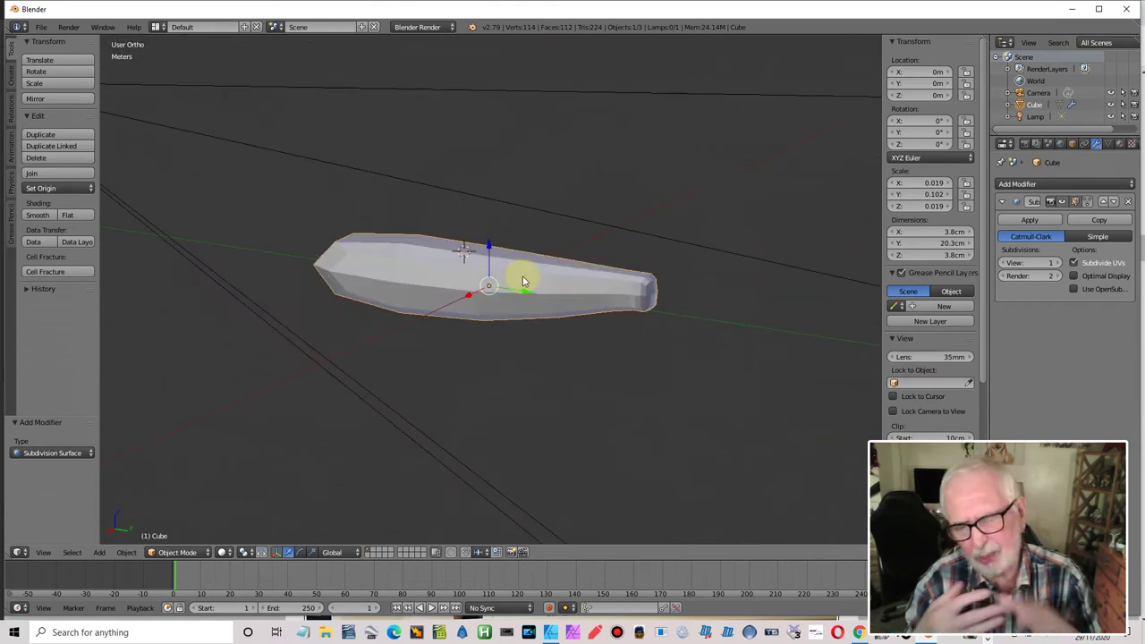
{"action": "left_click", "coordinate": [1058, 264]}
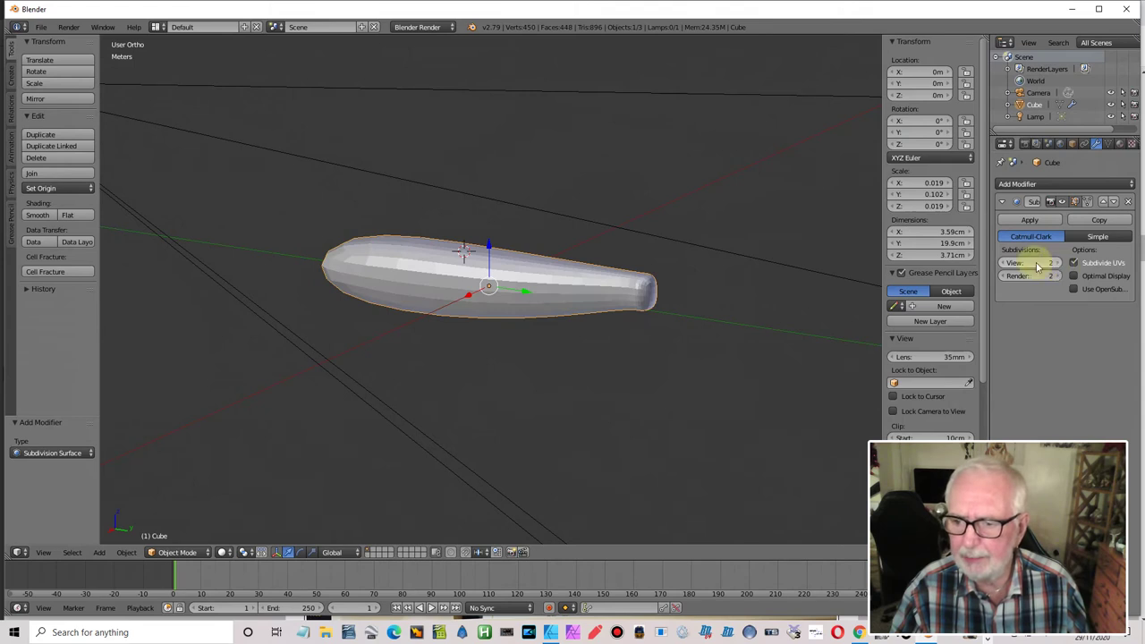
{"action": "left_click", "coordinate": [1058, 264]}
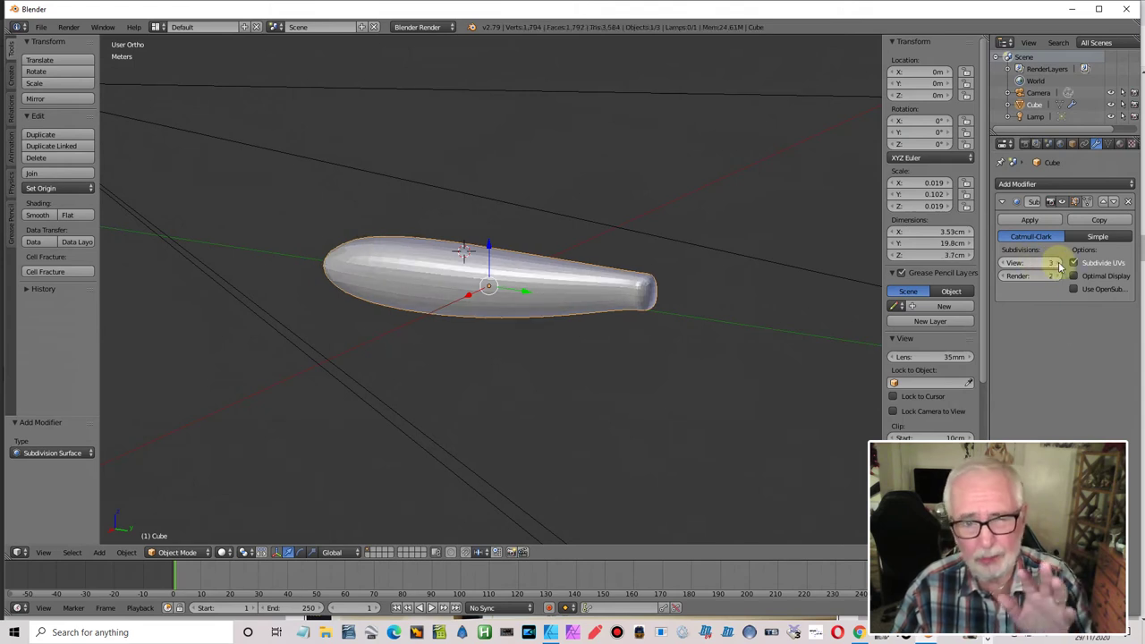
{"action": "left_click", "coordinate": [1004, 262]}
{"action": "middle_click_drag", "start_coordinate": [646, 266], "coordinate": [415, 329]}
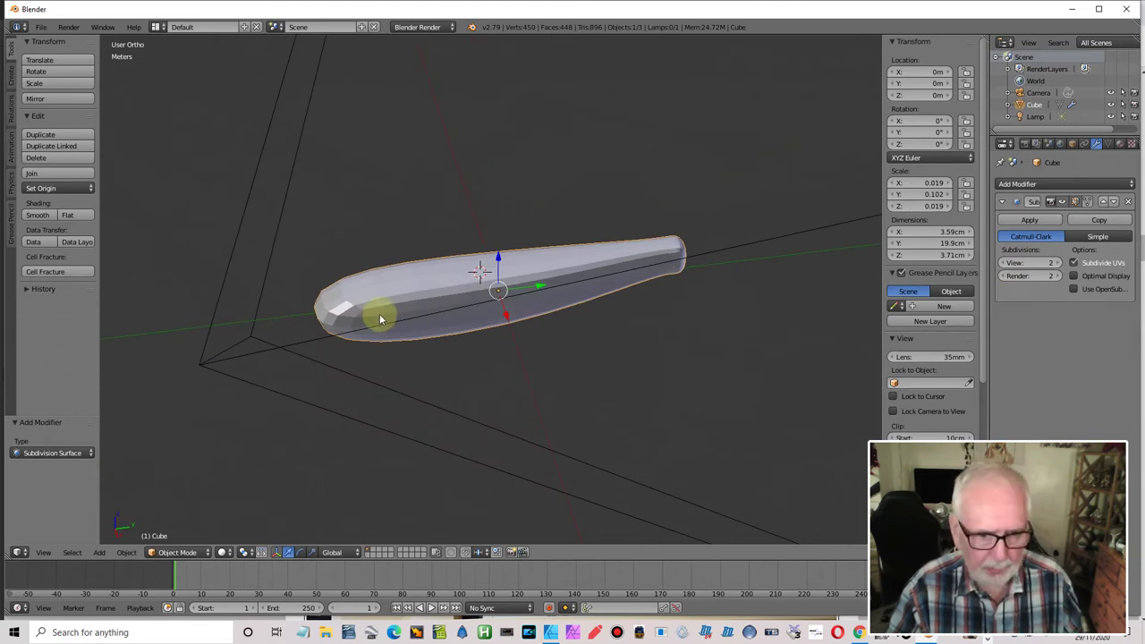
- Enter Edit Mode and add a loop cut around the body, slid close to its wide end
{"action": "key", "text": "Tab"}
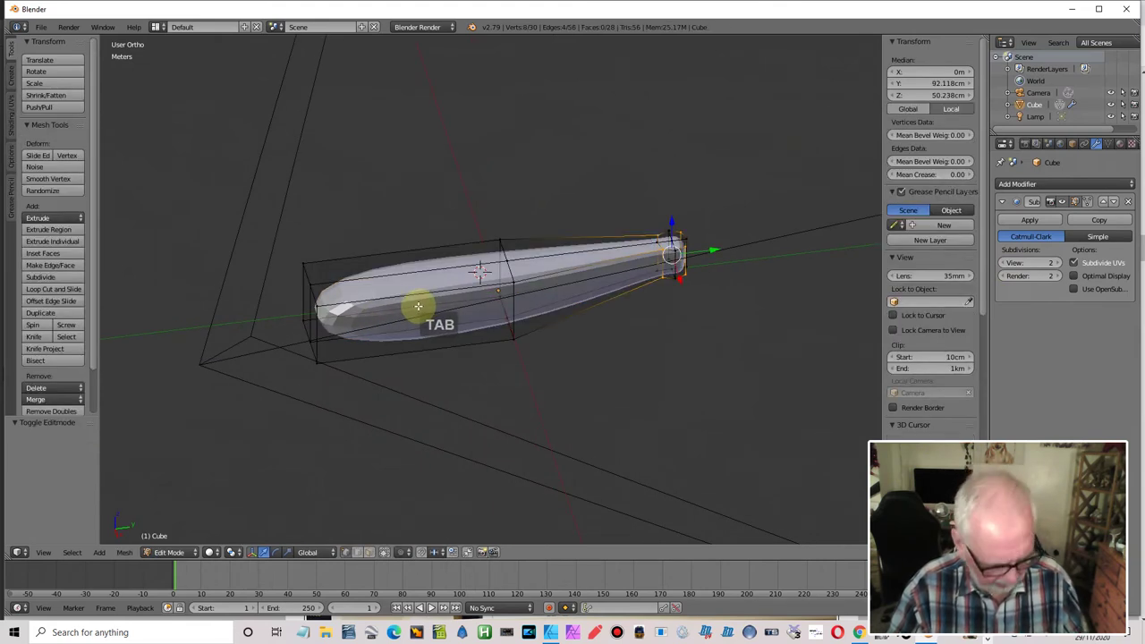
{"action": "key", "text": "ctrl+r"}
{"action": "left_click", "coordinate": [417, 304]}
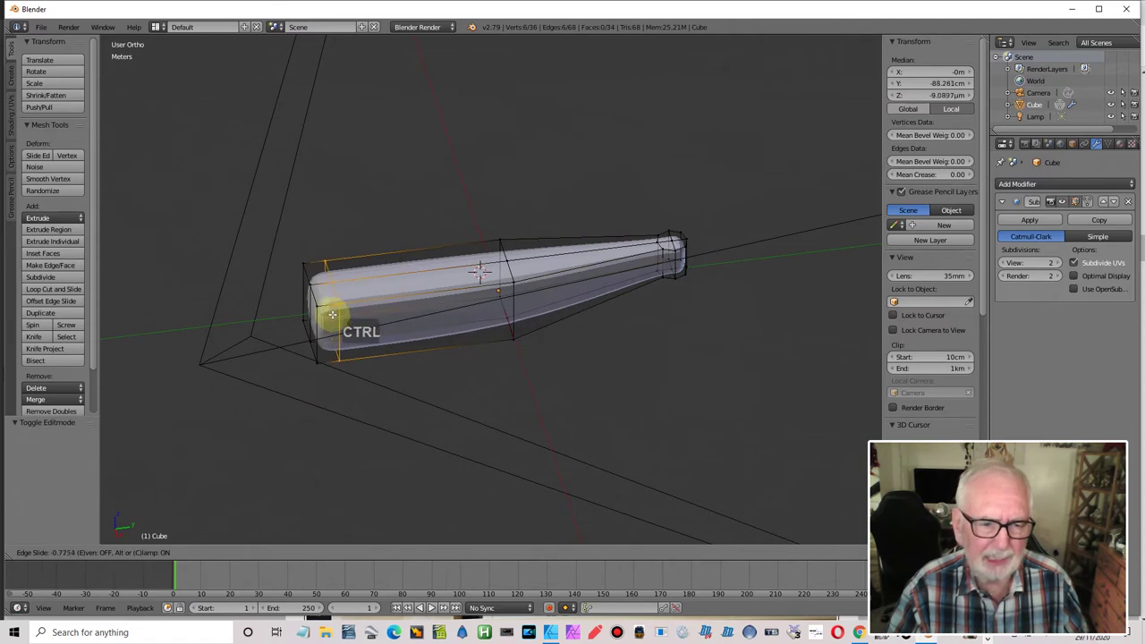
{"action": "left_click", "coordinate": [330, 311]}
{"action": "middle_click_drag", "start_coordinate": [439, 301], "coordinate": [483, 277]}
- Add lengthwise loop cuts close to the body's upper and lower edges and return to Object Mode
{"action": "key", "text": "ctrl+r"}
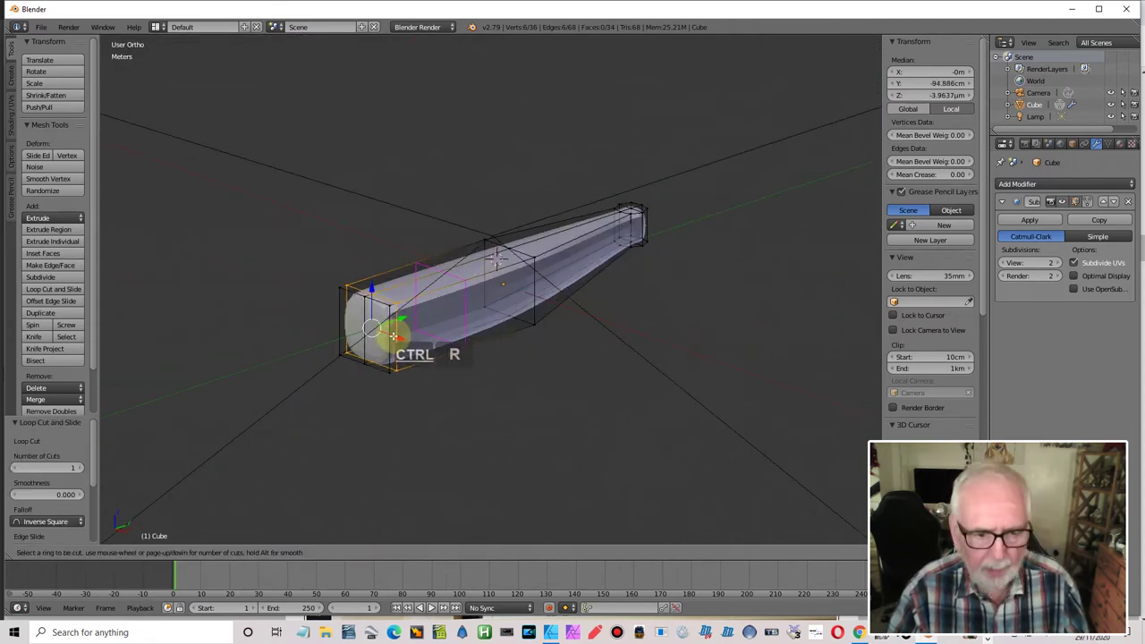
{"action": "left_click", "coordinate": [366, 321]}
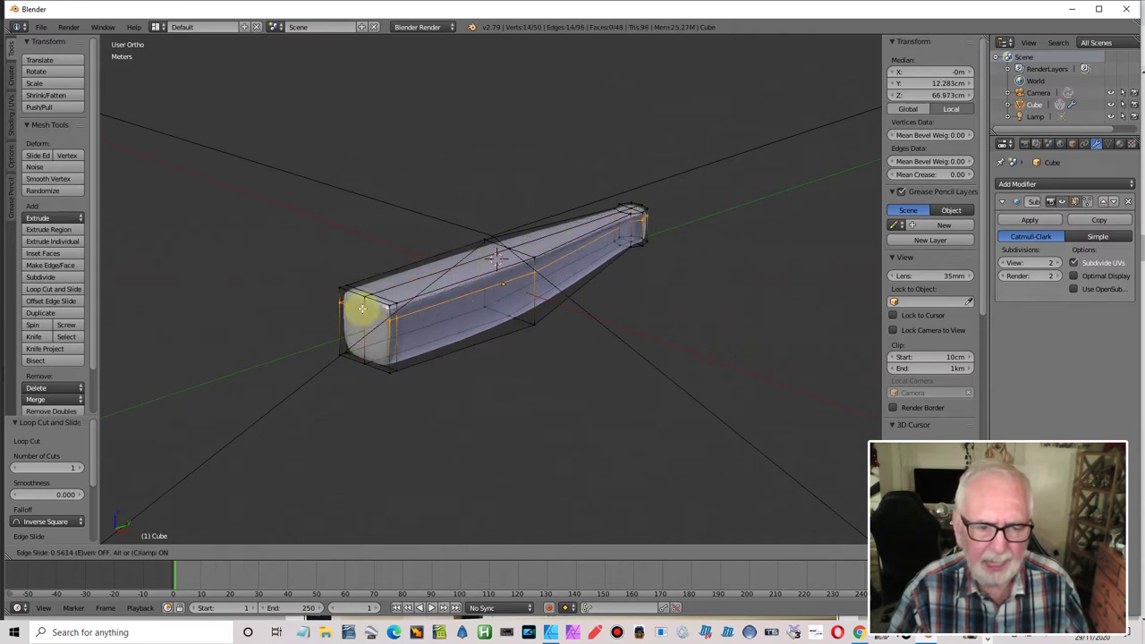
{"action": "left_click", "coordinate": [374, 324]}
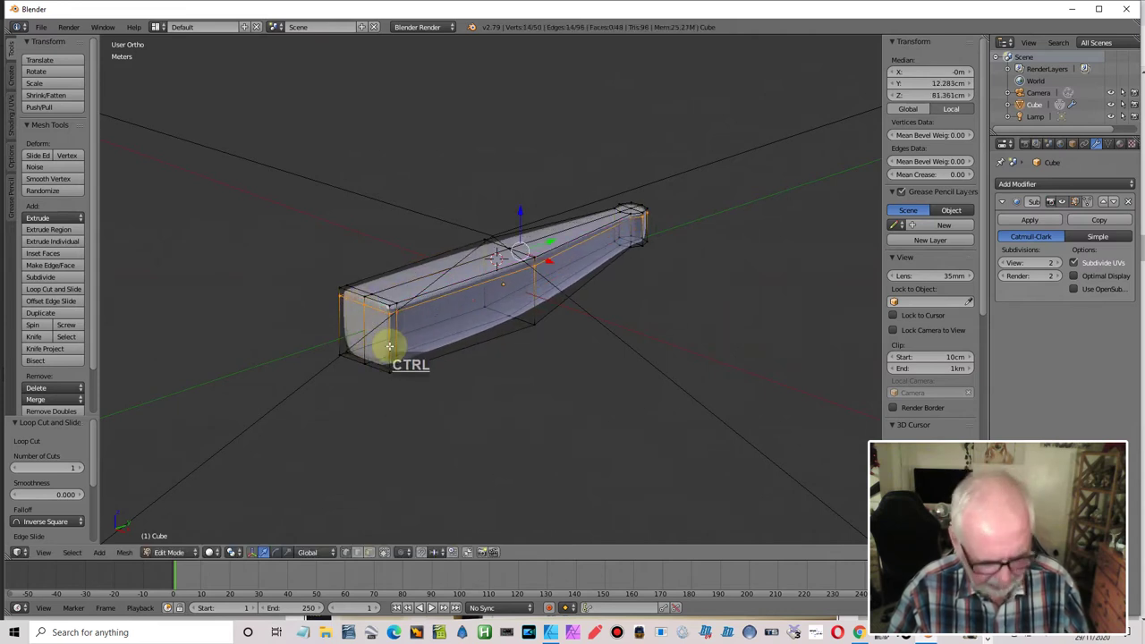
{"action": "key", "text": "ctrl+r"}
{"action": "left_click", "coordinate": [388, 362]}
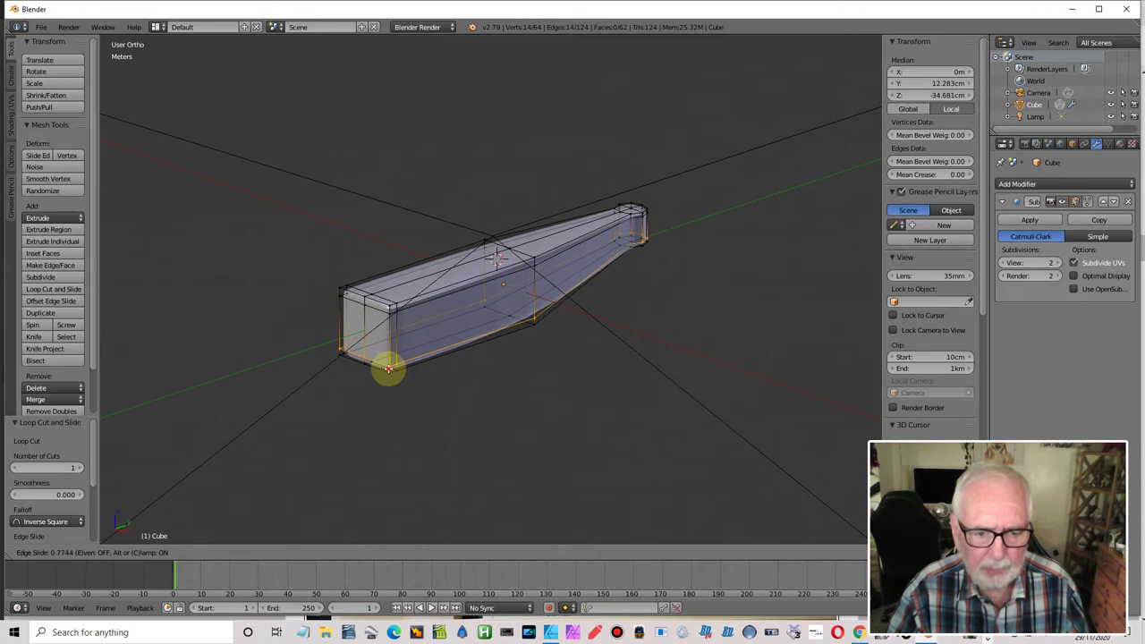
{"action": "left_click", "coordinate": [651, 331]}
{"action": "key", "text": "Tab"}
{"action": "middle_click_drag", "start_coordinate": [634, 332], "coordinate": [597, 352]}
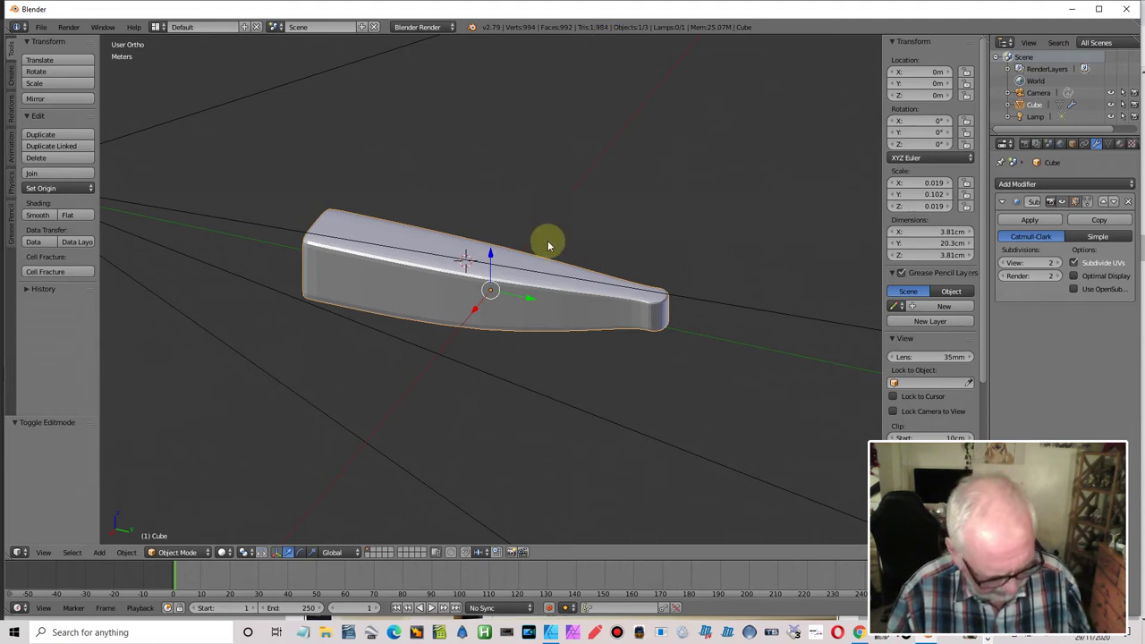
- Undo the added loop cuts and remove the Subdivision Surface modifier from the block
{"action": "key", "text": "ctrl+z"}
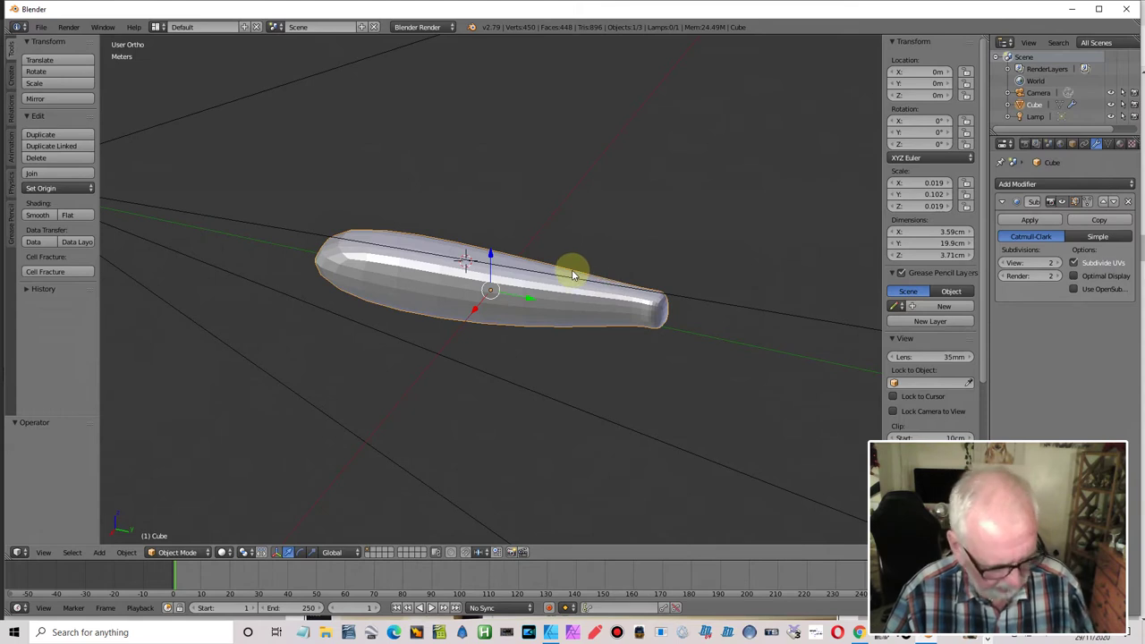
{"action": "left_click", "coordinate": [1128, 202]}
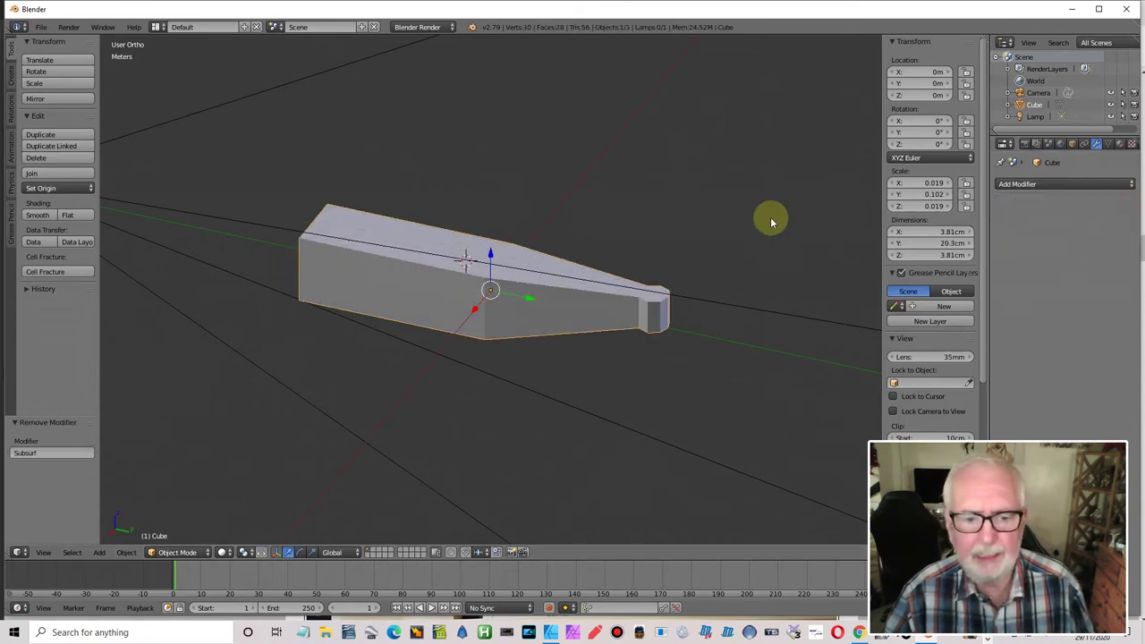
{"action": "key", "text": "Tab"}
{"action": "middle_click_drag", "start_coordinate": [542, 258], "coordinate": [599, 261]}
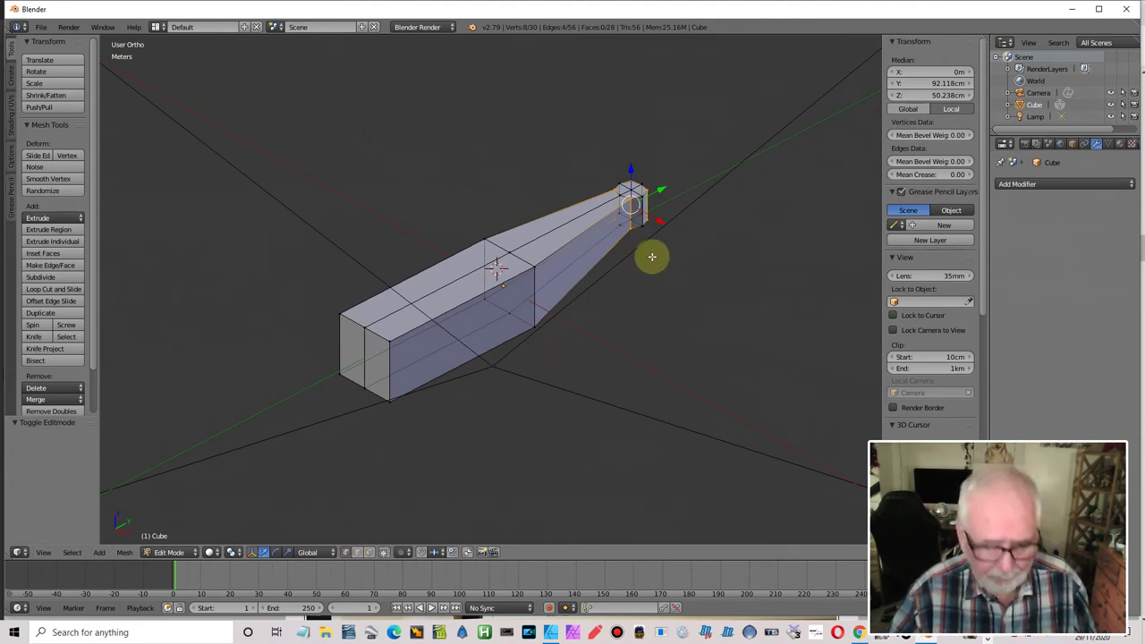
- Try a Bevel modifier on the block with the Percent width method, a width of 2.52 and 5 segments
{"action": "left_click", "coordinate": [1042, 183]}
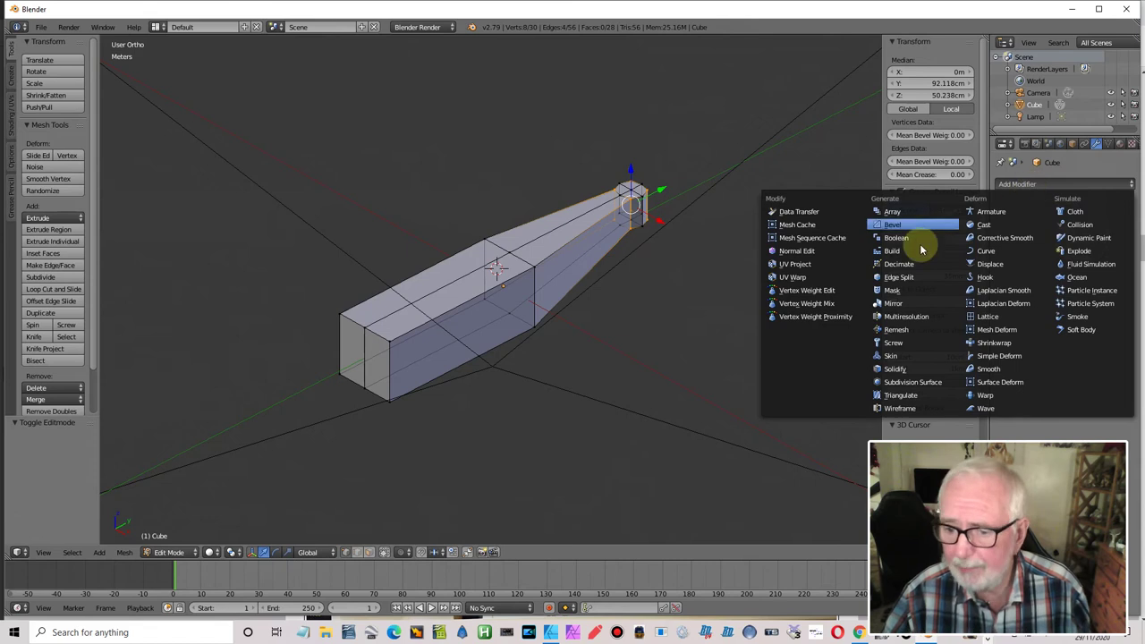
{"action": "left_click", "coordinate": [893, 225]}
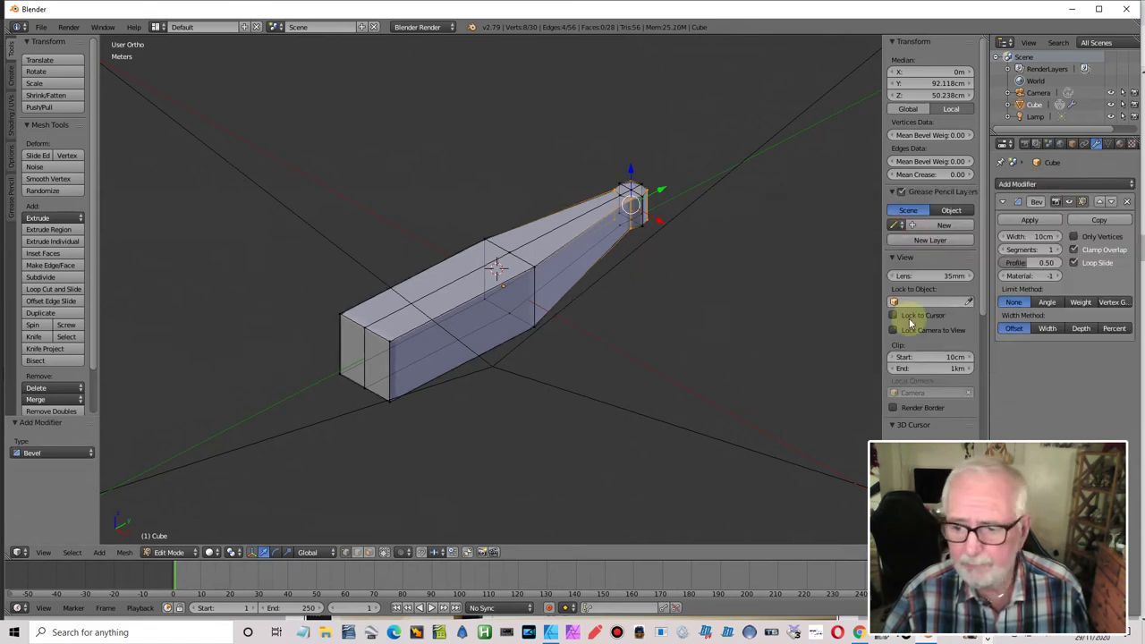
{"action": "left_click", "coordinate": [1113, 328]}
{"action": "left_click_drag", "start_coordinate": [1030, 235], "coordinate": [1092, 275]}
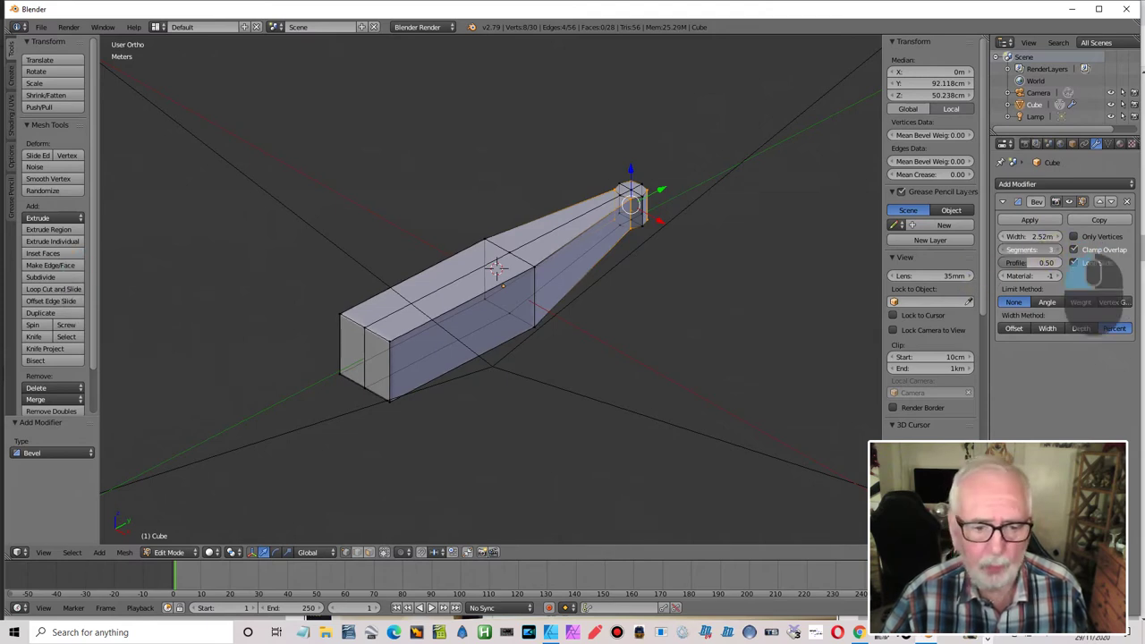
{"action": "key", "text": "Tab"}
{"action": "middle_click_drag", "start_coordinate": [609, 281], "coordinate": [521, 253]}
{"action": "scroll", "coordinate": [295, 214], "scroll_direction": "up", "scroll_amount": 3}
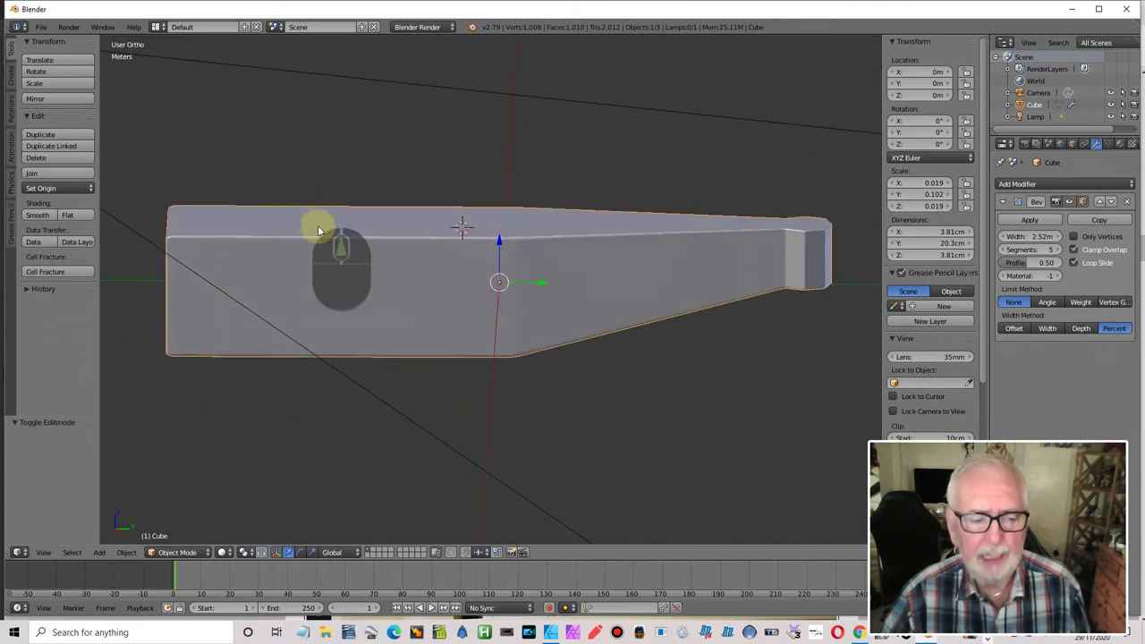
{"action": "middle_click_drag", "start_coordinate": [321, 227], "coordinate": [323, 257]}
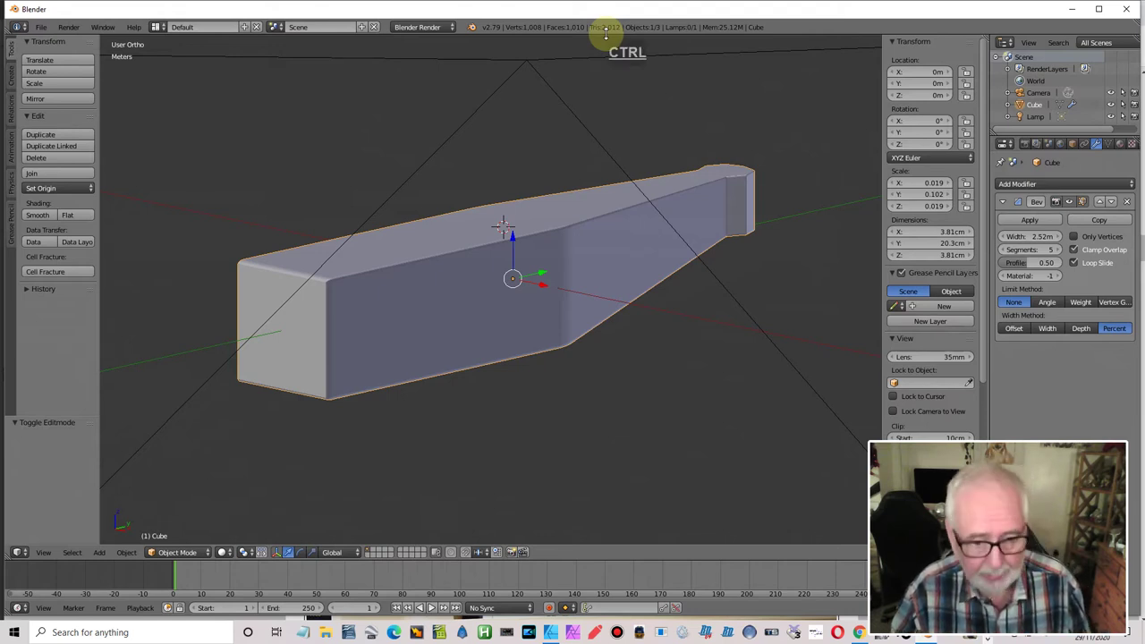
- Undo the Bevel modifier attempt and remove the restored Subdivision Surface modifier
{"action": "key", "text": "ctrl+z"}
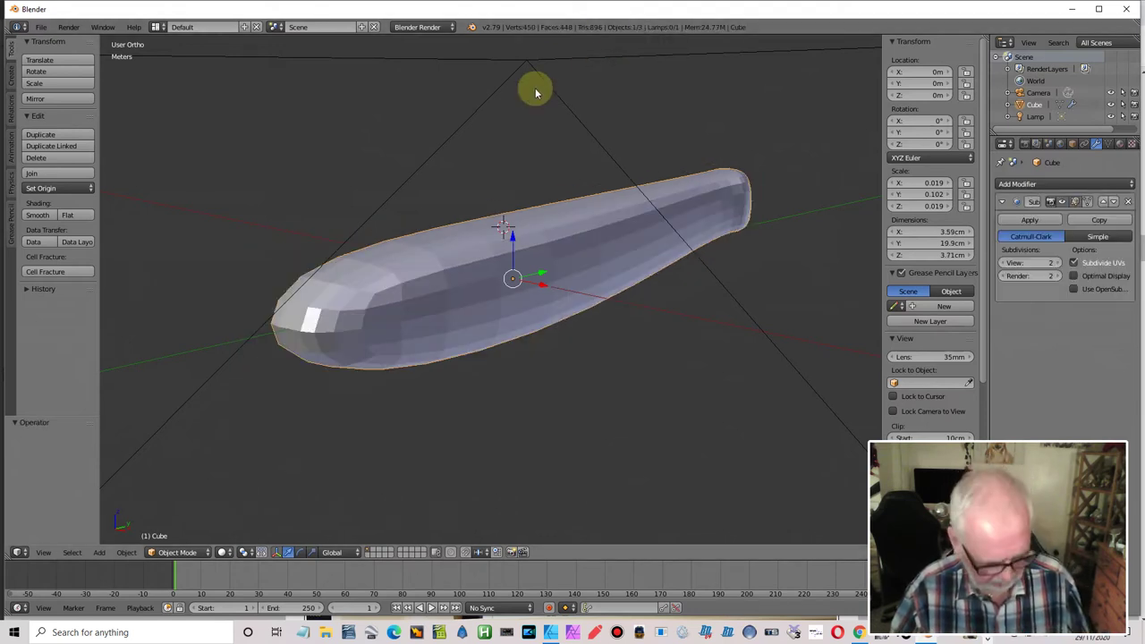
{"action": "left_click", "coordinate": [1128, 201]}
{"action": "middle_click_drag", "start_coordinate": [607, 262], "coordinate": [561, 310]}
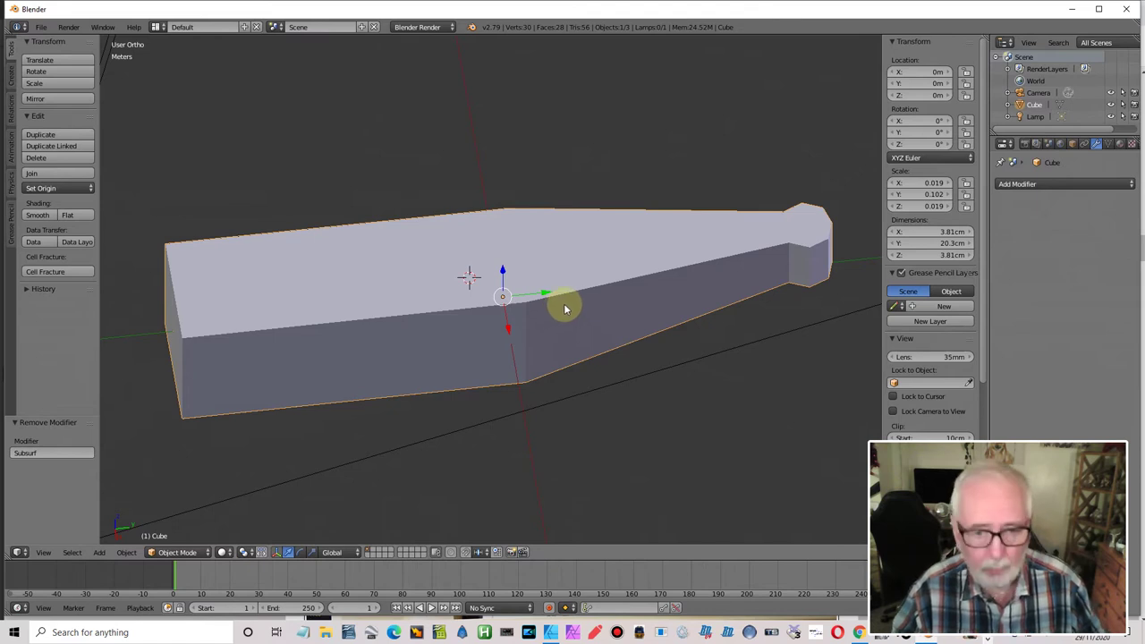
- Enter Edit Mode on the tapered block and switch to edge selection
{"action": "key", "text": "Tab"}
{"action": "middle_click_drag", "start_coordinate": [582, 280], "coordinate": [600, 271]}
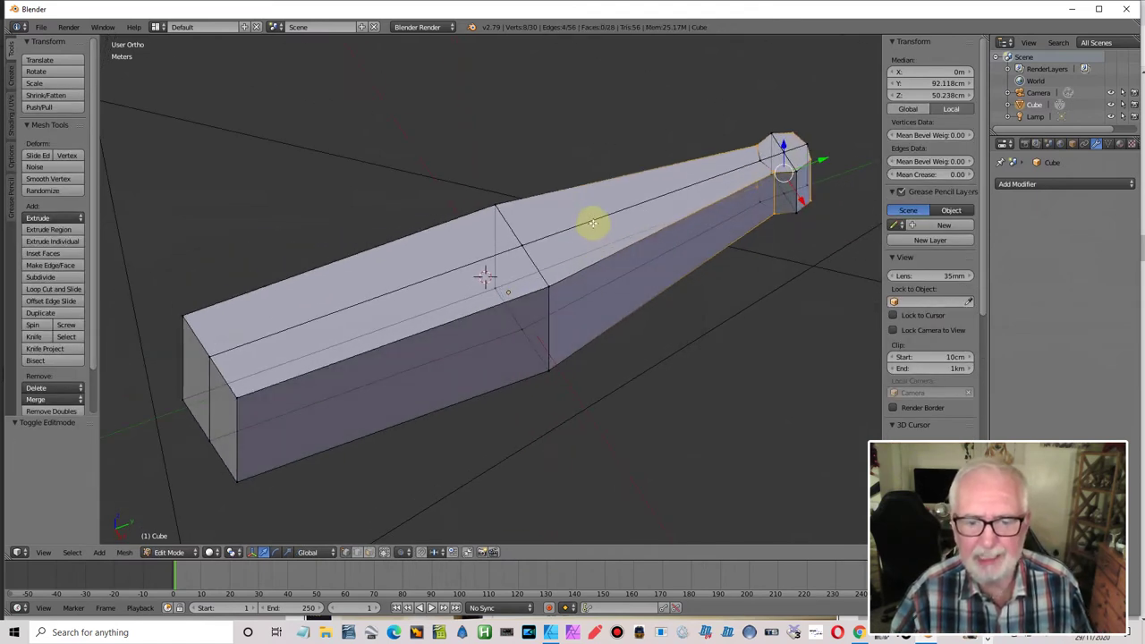
{"action": "left_click", "coordinate": [579, 222]}
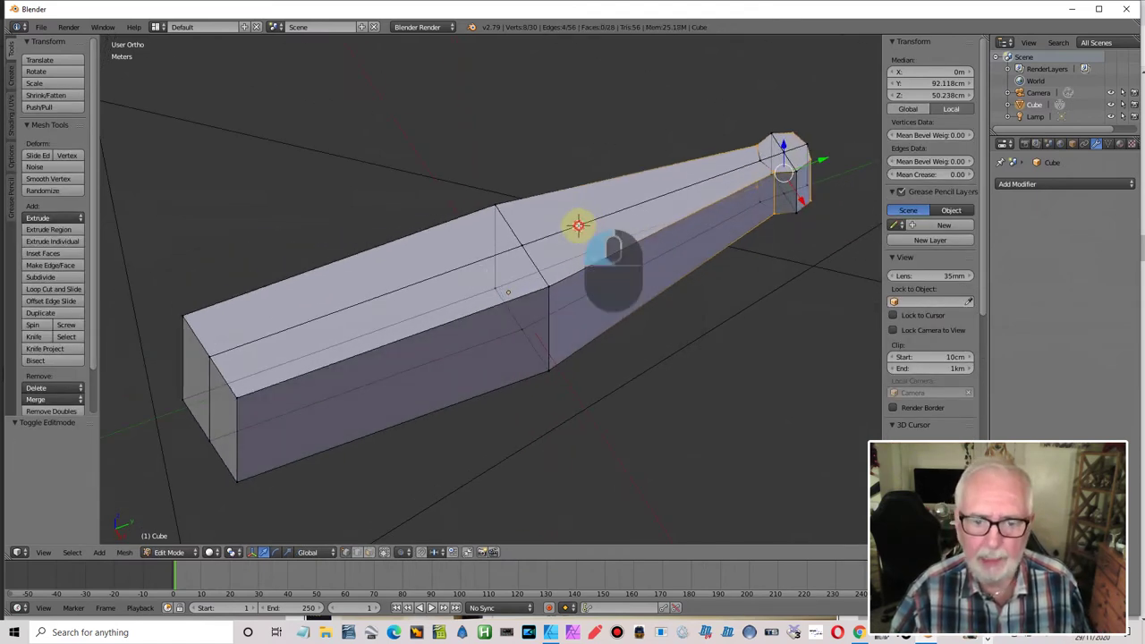
{"action": "right_click", "coordinate": [619, 217]}
{"action": "middle_click_drag", "start_coordinate": [618, 217], "coordinate": [539, 309]}
{"action": "right_click", "coordinate": [570, 301]}
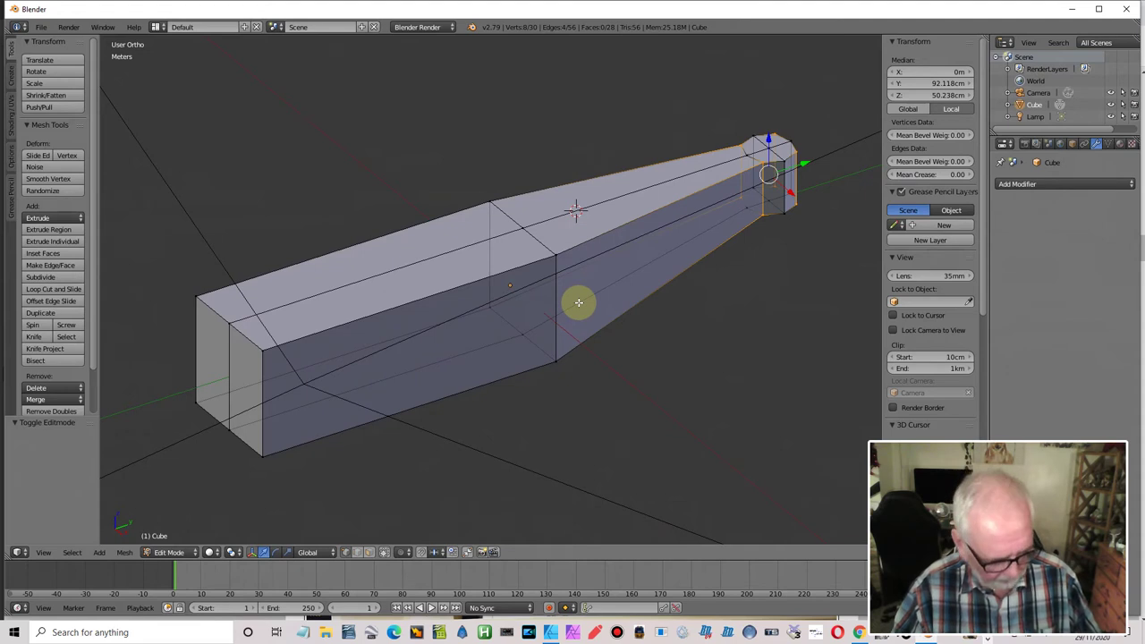
{"action": "key", "text": "Tab"}
{"action": "key", "text": "Tab"}
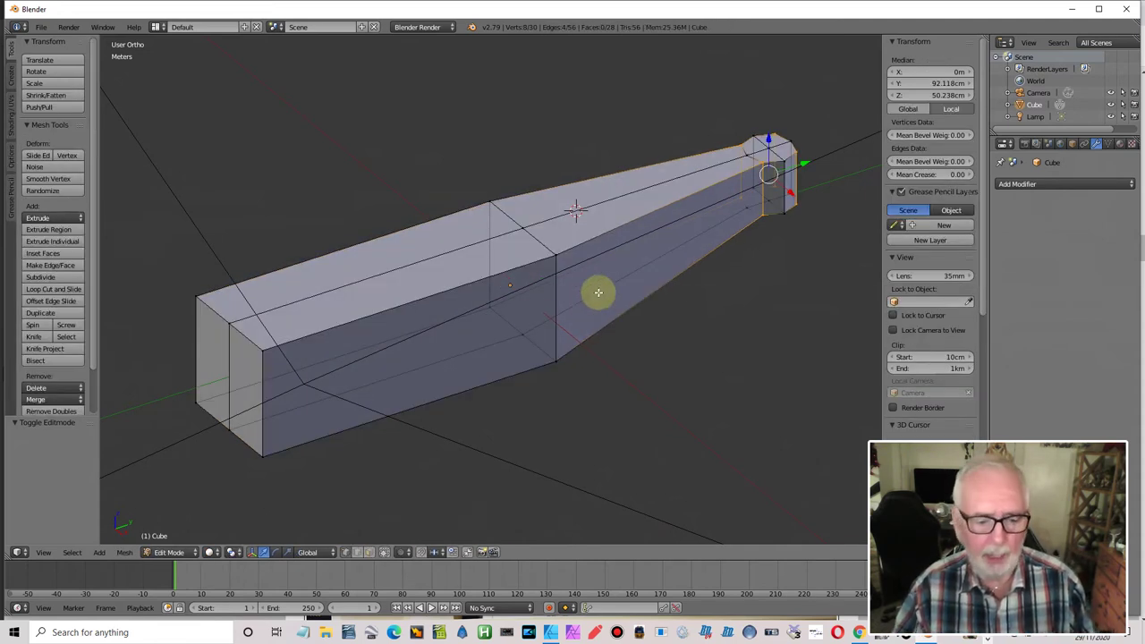
{"action": "left_click", "coordinate": [357, 552]}
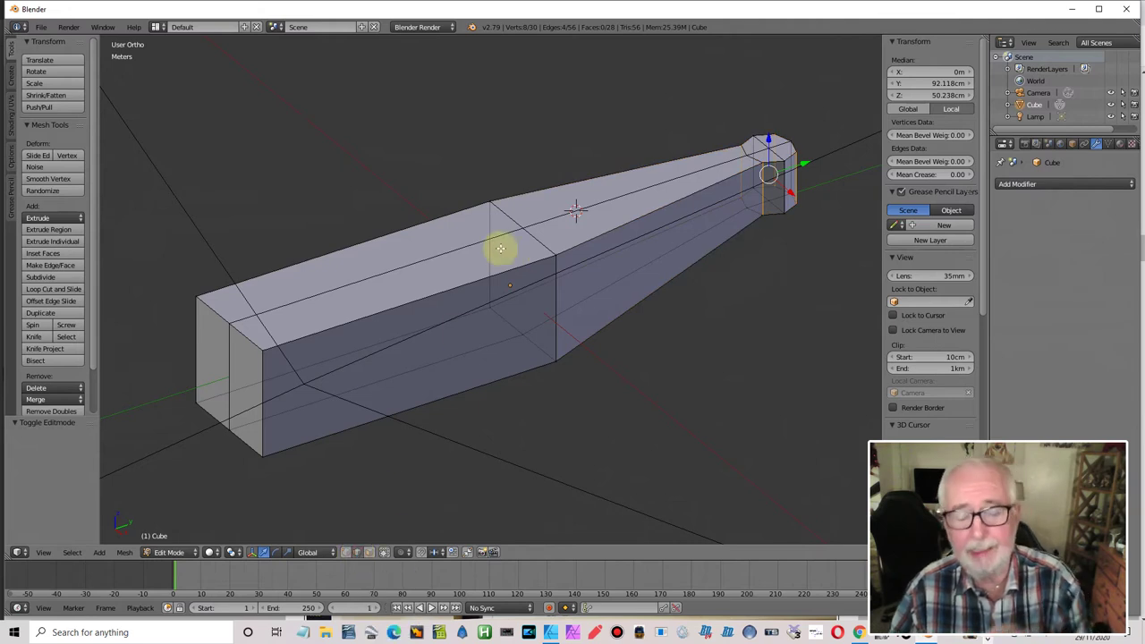
- Select the lengthwise centre edges on the top and side plus the wide end's vertical centre edge, and dissolve them
{"action": "right_click", "coordinate": [455, 254]}
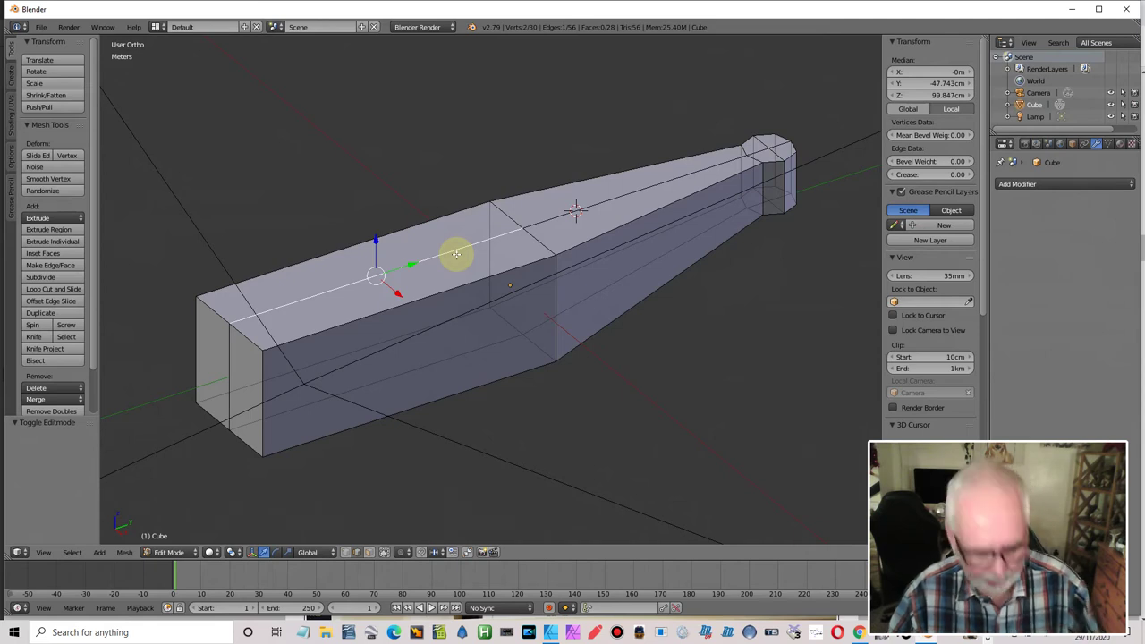
{"action": "right_click", "coordinate": [626, 216], "text": "shift"}
{"action": "right_click", "coordinate": [646, 263], "text": "shift"}
{"action": "right_click", "coordinate": [487, 338], "text": "shift"}
{"action": "right_click", "coordinate": [230, 383], "text": "shift"}
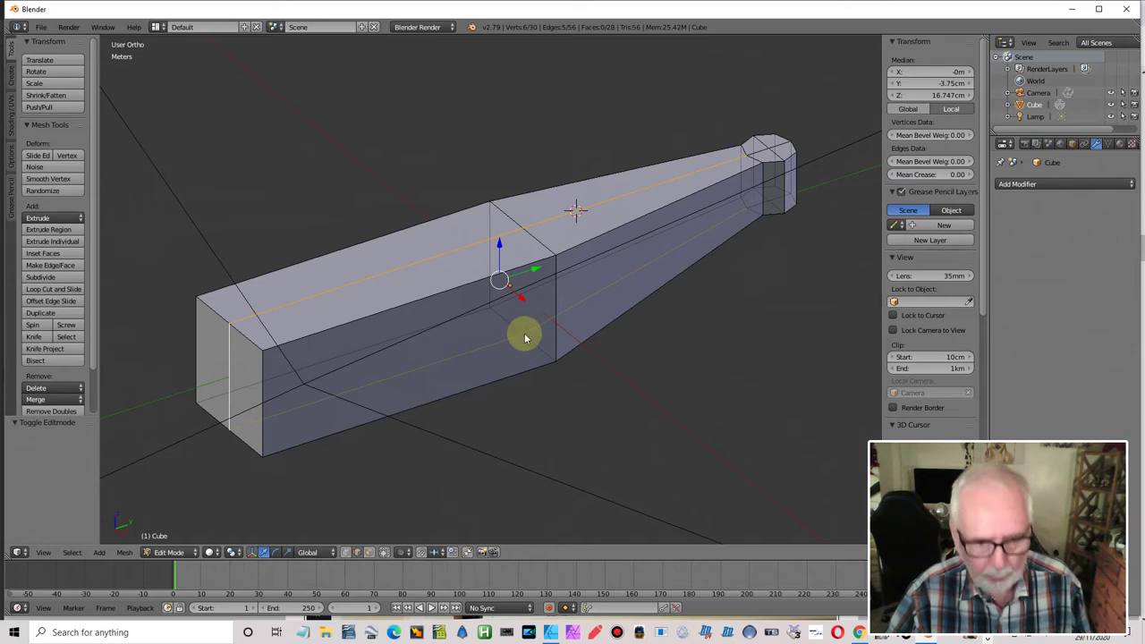
{"action": "key", "text": "x"}
{"action": "left_click", "coordinate": [511, 405]}
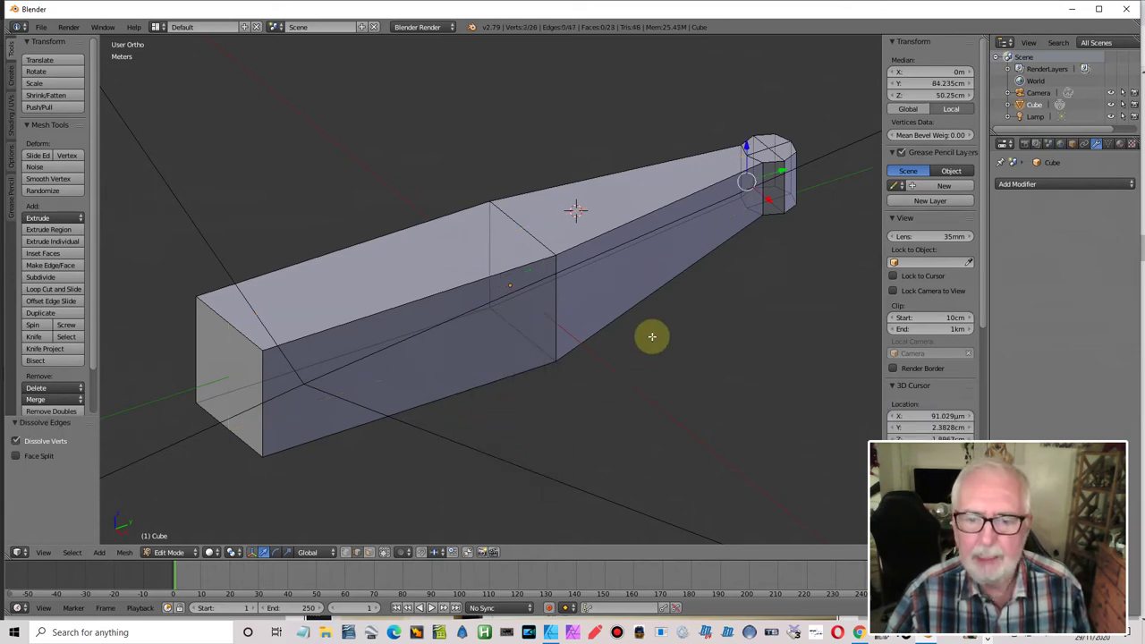
- Dissolve the remaining edge across the upper face where the taper begins
{"action": "mouse_move", "coordinate": [652, 336]}
{"action": "middle_mouse_down"}
{"action": "mouse_move", "coordinate": [592, 340]}
{"action": "mouse_move", "coordinate": [652, 353]}
{"action": "middle_mouse_up"}
{"action": "right_click", "coordinate": [522, 228]}
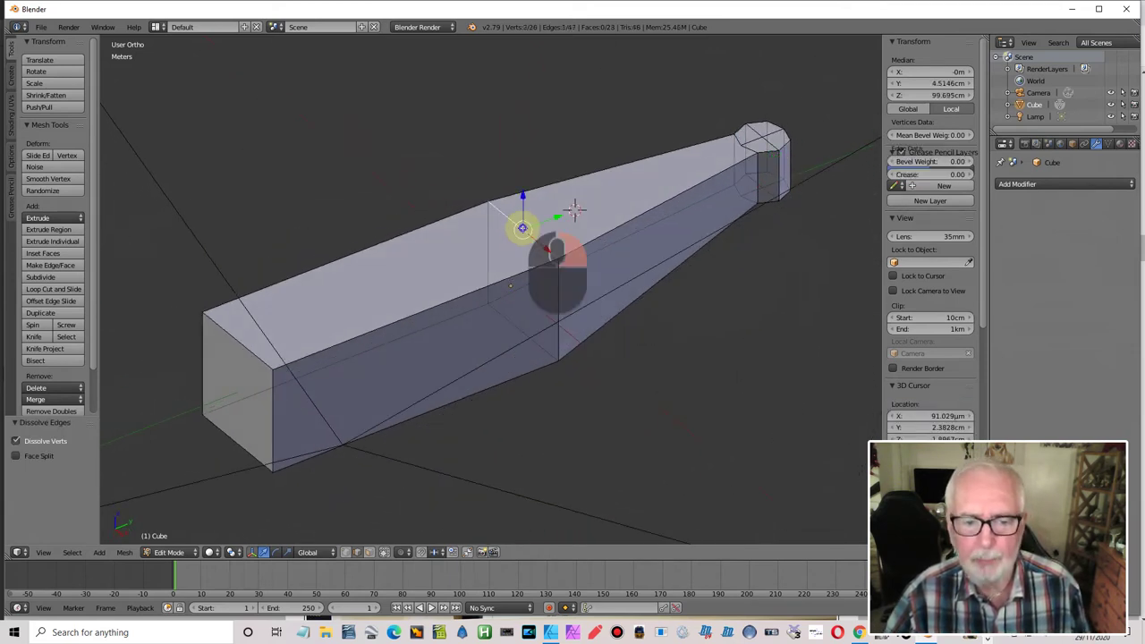
{"action": "key", "text": "x"}
{"action": "left_click", "coordinate": [526, 225]}
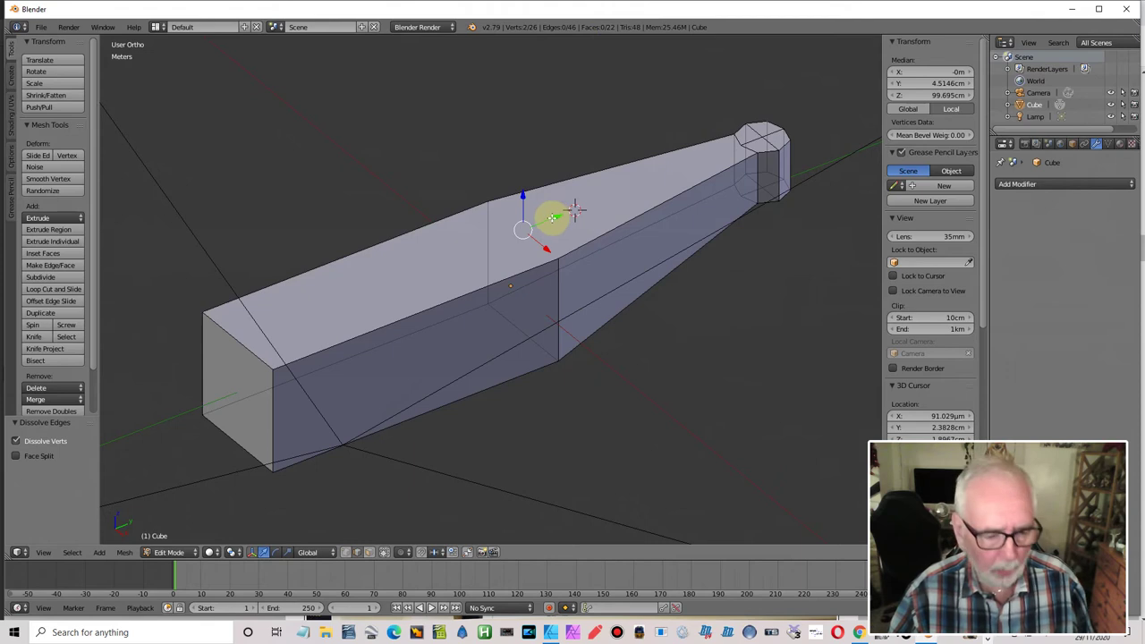
- Select the upper face's four long side edges and its wide-end edge, and bevel them with 3 segments and an offset of about 0.030
{"action": "scroll", "coordinate": [537, 221], "scroll_direction": "down", "scroll_amount": 2}
{"action": "scroll", "coordinate": [523, 220], "scroll_direction": "up", "scroll_amount": 3}
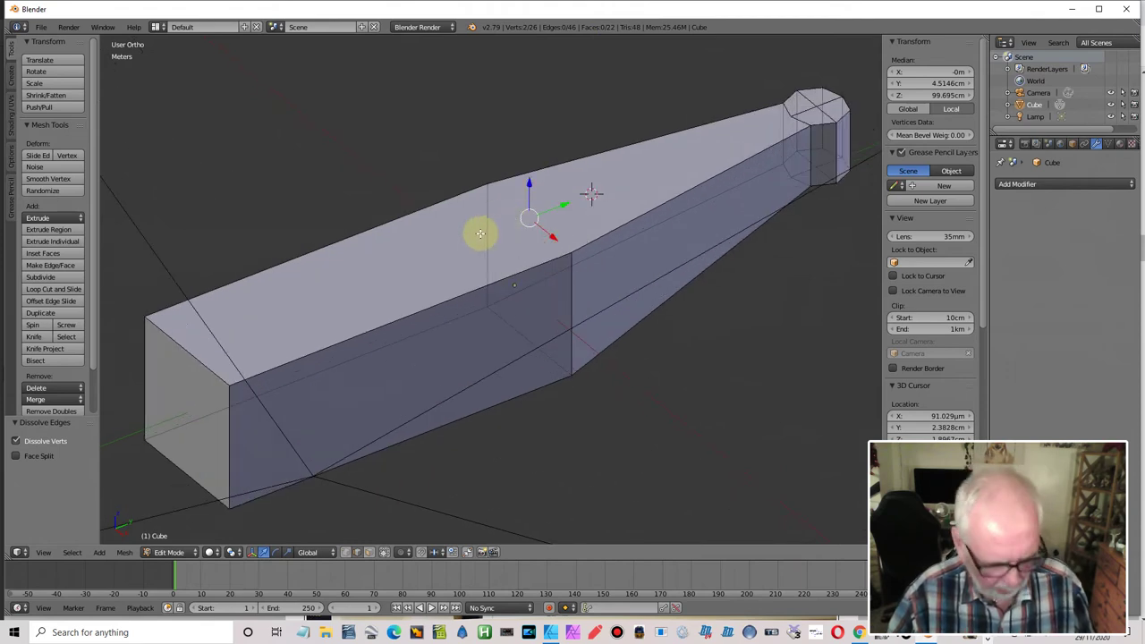
{"action": "middle_click_drag", "start_coordinate": [480, 233], "coordinate": [524, 225], "text": "shift"}
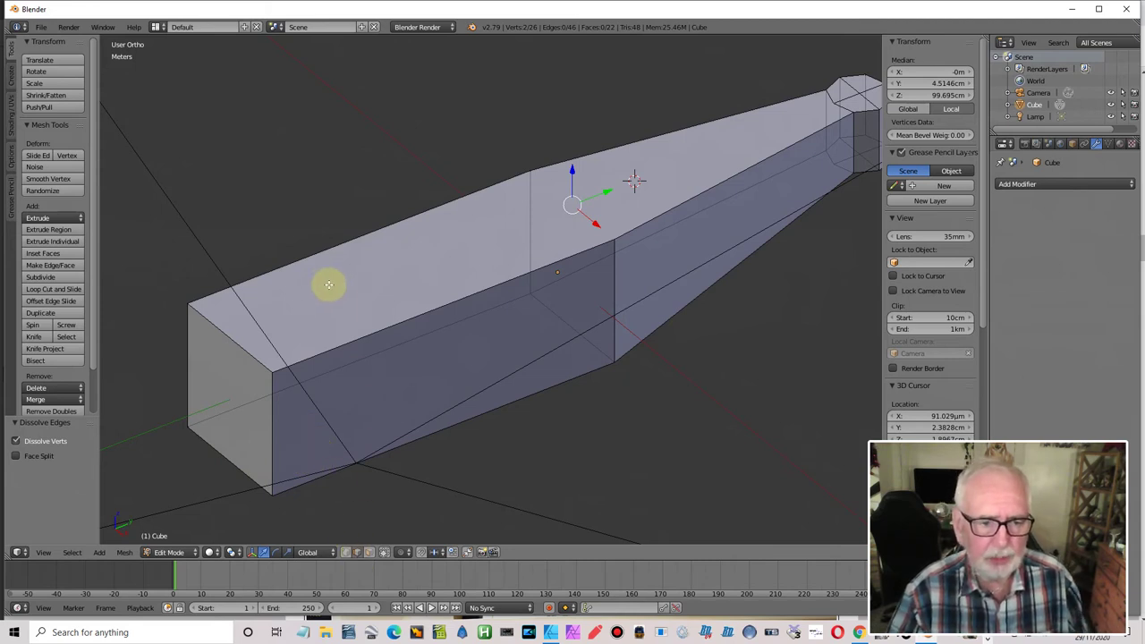
{"action": "right_click", "coordinate": [349, 253]}
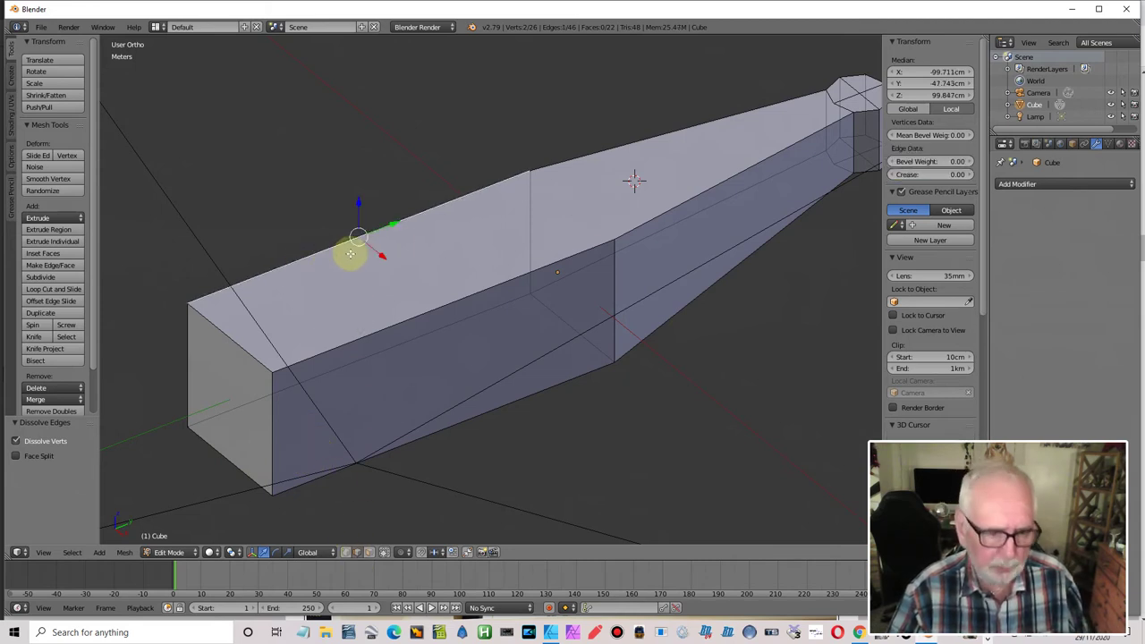
{"action": "right_click", "coordinate": [389, 323], "text": "shift"}
{"action": "right_click", "coordinate": [689, 164], "text": "shift"}
{"action": "right_click", "coordinate": [647, 141], "text": "shift"}
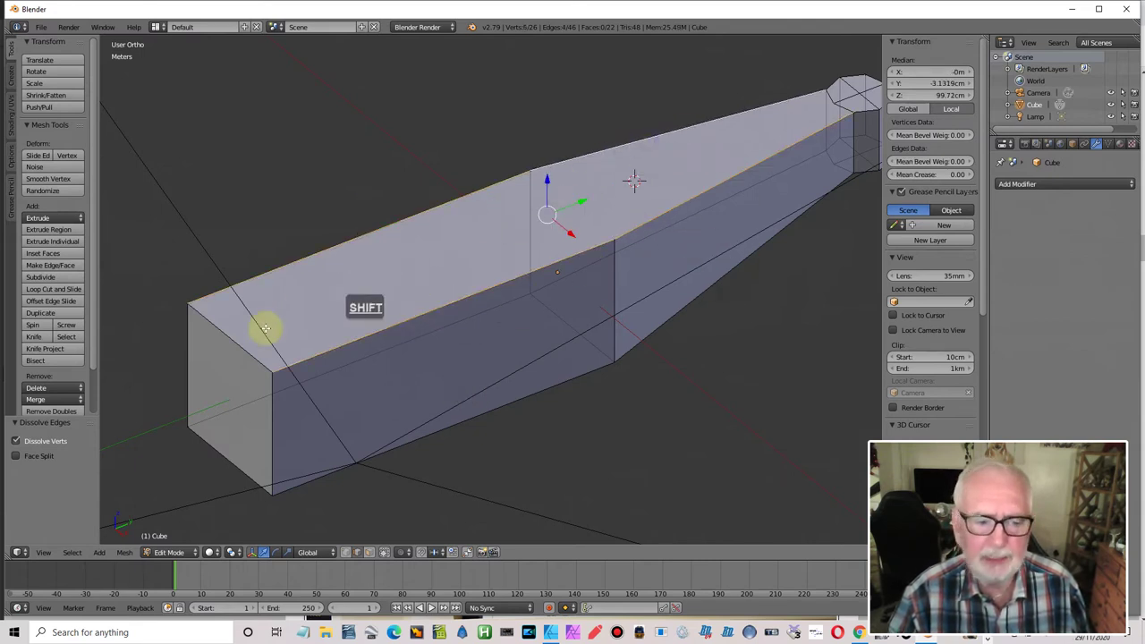
{"action": "right_click", "coordinate": [232, 340], "text": "shift"}
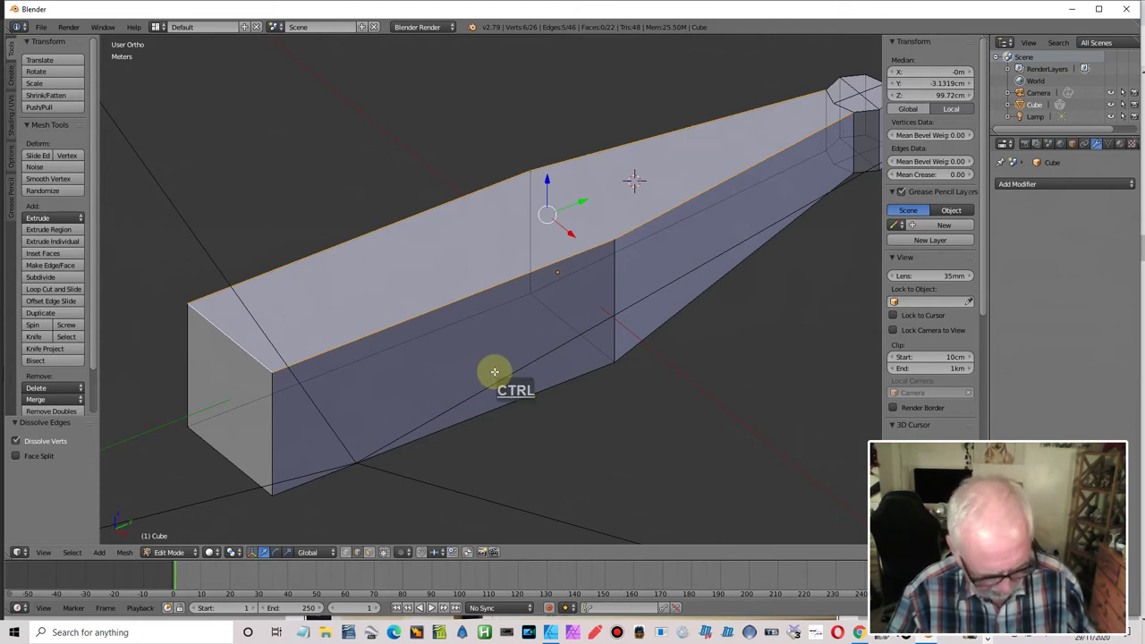
{"action": "key", "text": "ctrl+b"}
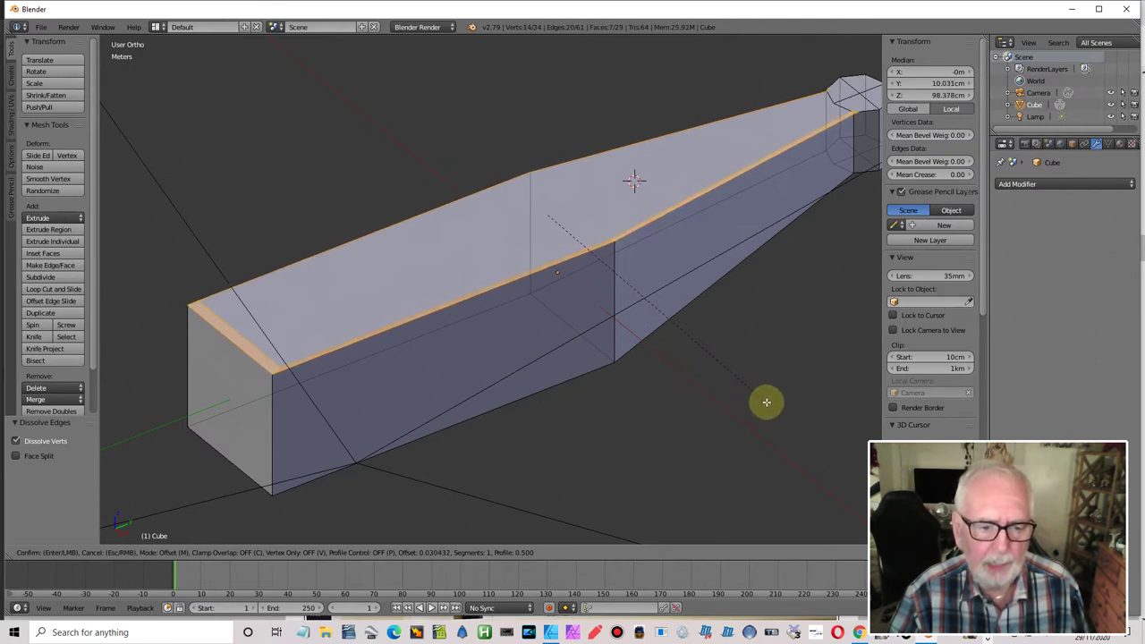
{"action": "scroll", "coordinate": [766, 402], "scroll_direction": "up", "scroll_amount": 1}
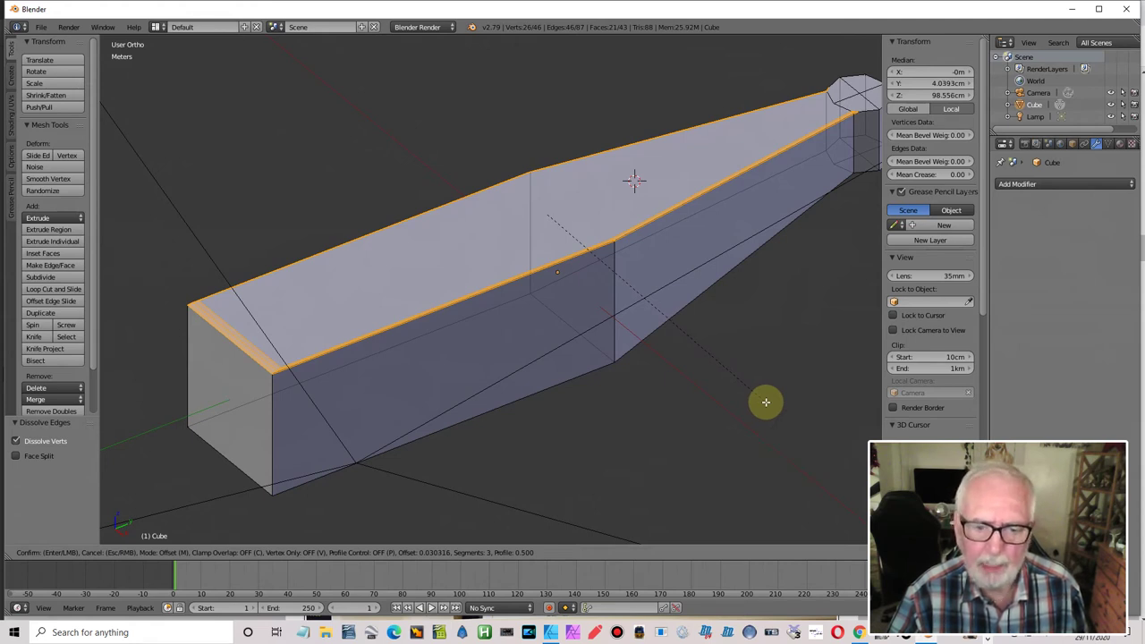
{"action": "left_click", "coordinate": [765, 402]}
{"action": "scroll", "coordinate": [424, 365], "scroll_direction": "up", "scroll_amount": 4}
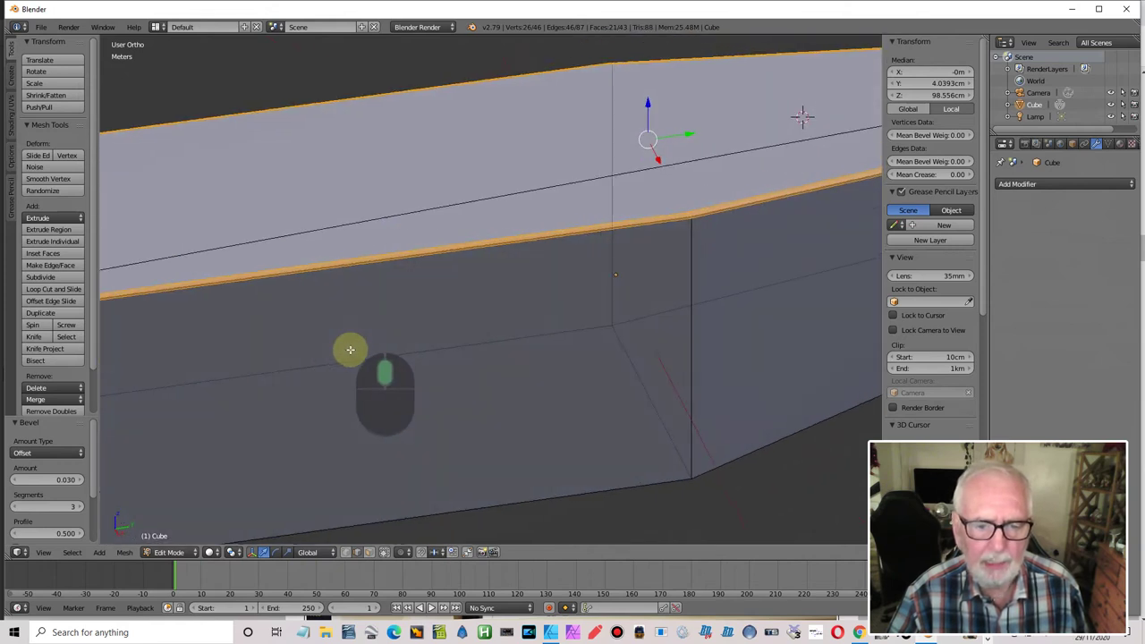
- Leave Edit Mode and inspect the bevel along the block's upper edges and wide end
{"action": "scroll", "coordinate": [358, 351], "scroll_direction": "down", "scroll_amount": 2}
{"action": "key", "text": "Tab"}
{"action": "scroll", "coordinate": [351, 342], "scroll_direction": "up", "scroll_amount": 3}
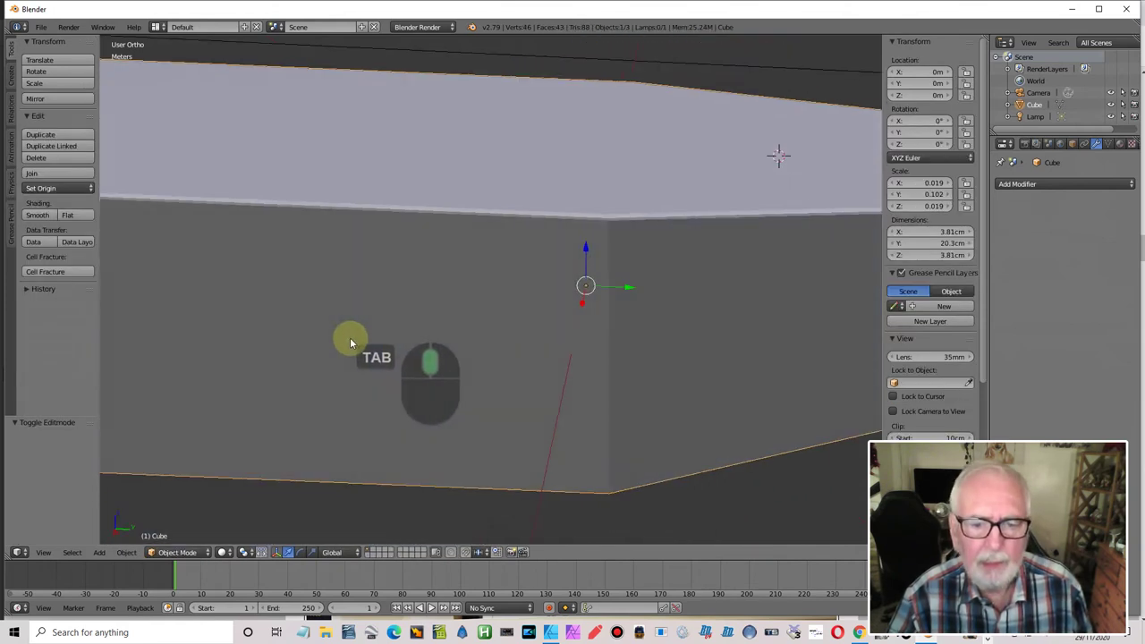
{"action": "middle_click_drag", "start_coordinate": [351, 343], "coordinate": [342, 327]}
{"action": "middle_click_drag", "start_coordinate": [249, 266], "coordinate": [274, 301]}
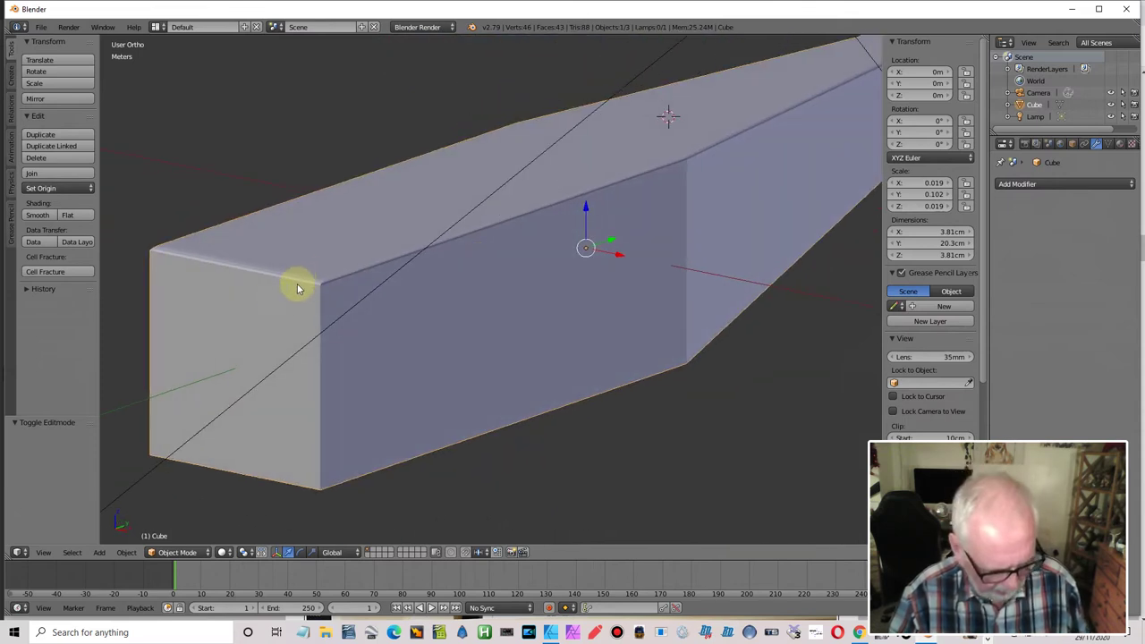
- Try to tighten the wide end by box-selecting its vertices in the side view and scaling them along Y by about 0.36
{"action": "key", "text": "KP_3"}
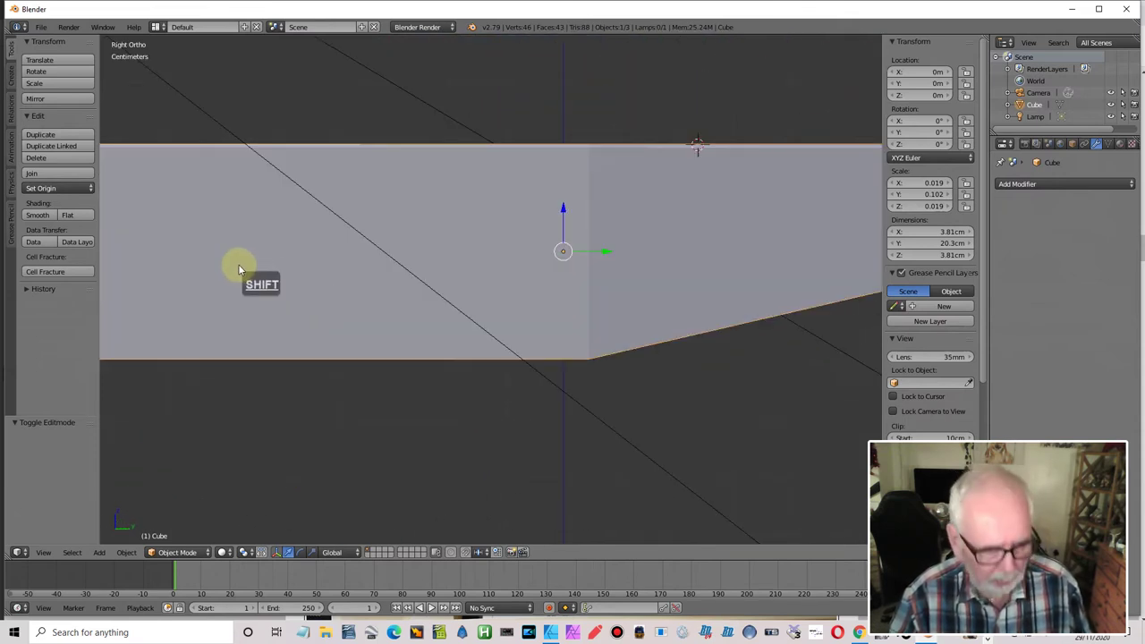
{"action": "middle_click_drag", "start_coordinate": [238, 263], "coordinate": [649, 330], "text": "shift"}
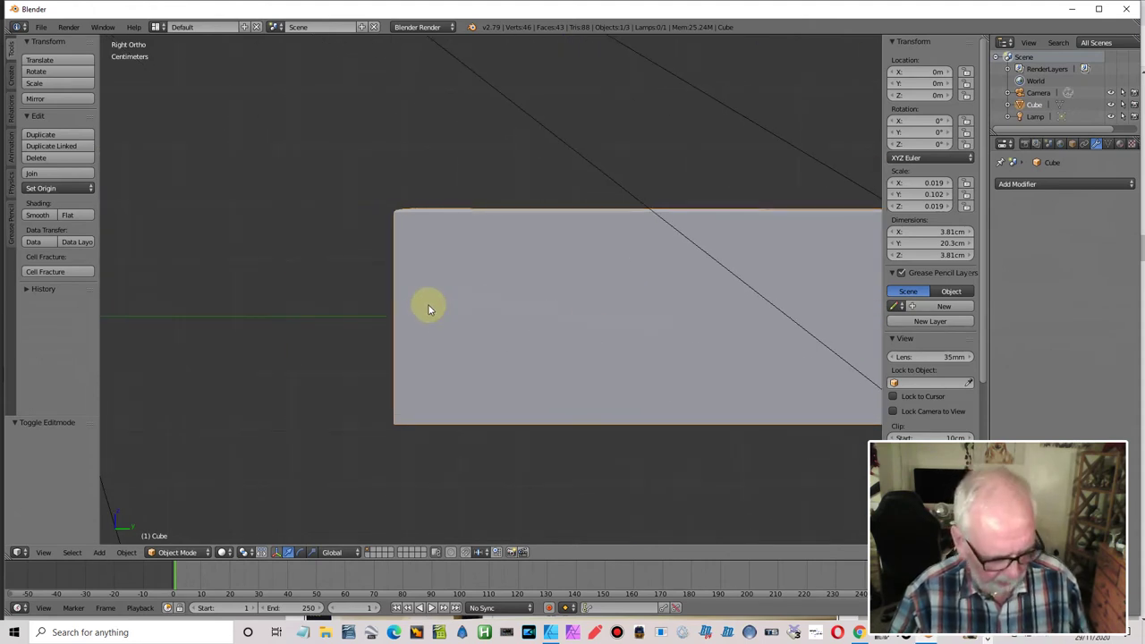
{"action": "key", "text": "Tab"}
{"action": "scroll", "coordinate": [380, 237], "scroll_direction": "up", "scroll_amount": 2}
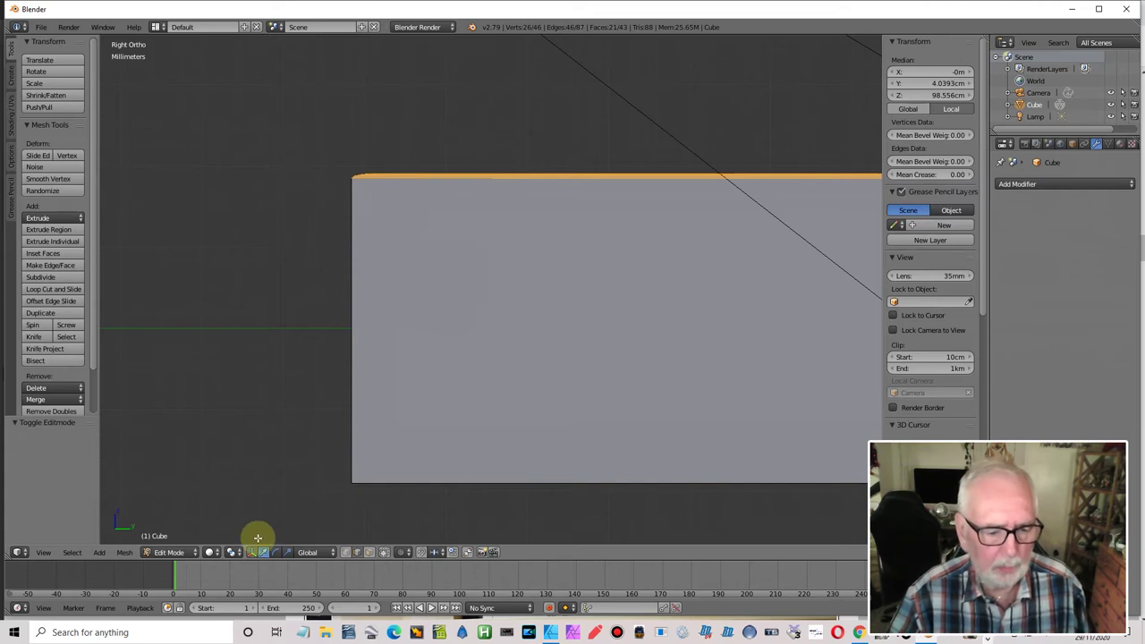
{"action": "left_click", "coordinate": [345, 552]}
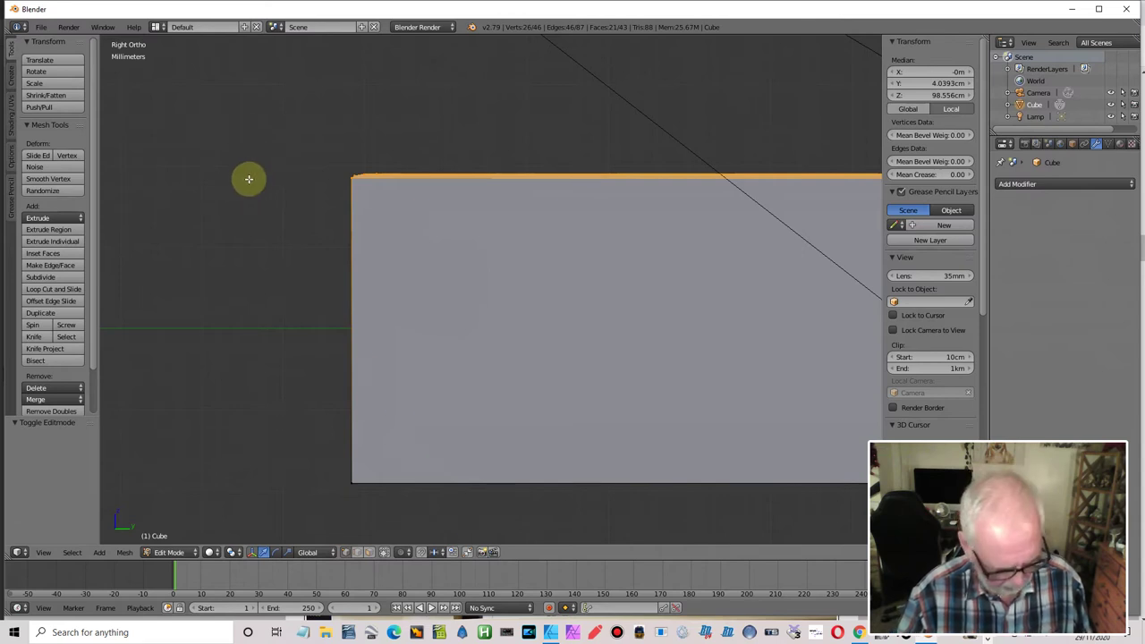
{"action": "key", "text": "a"}
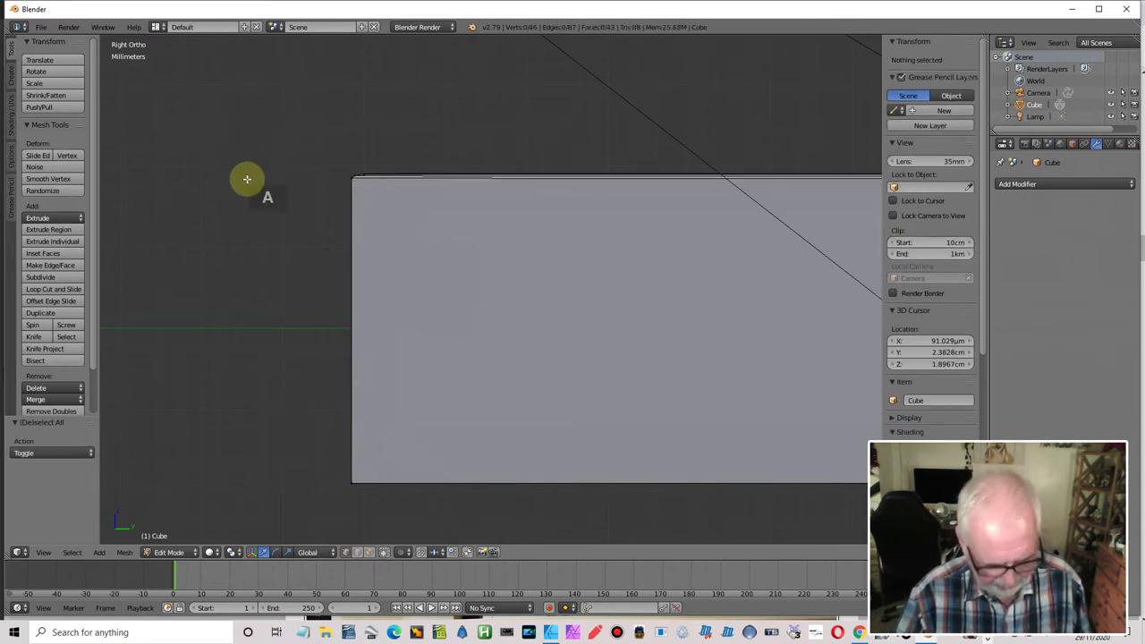
{"action": "key", "text": "b"}
{"action": "left_click_drag", "start_coordinate": [270, 138], "coordinate": [390, 483]}
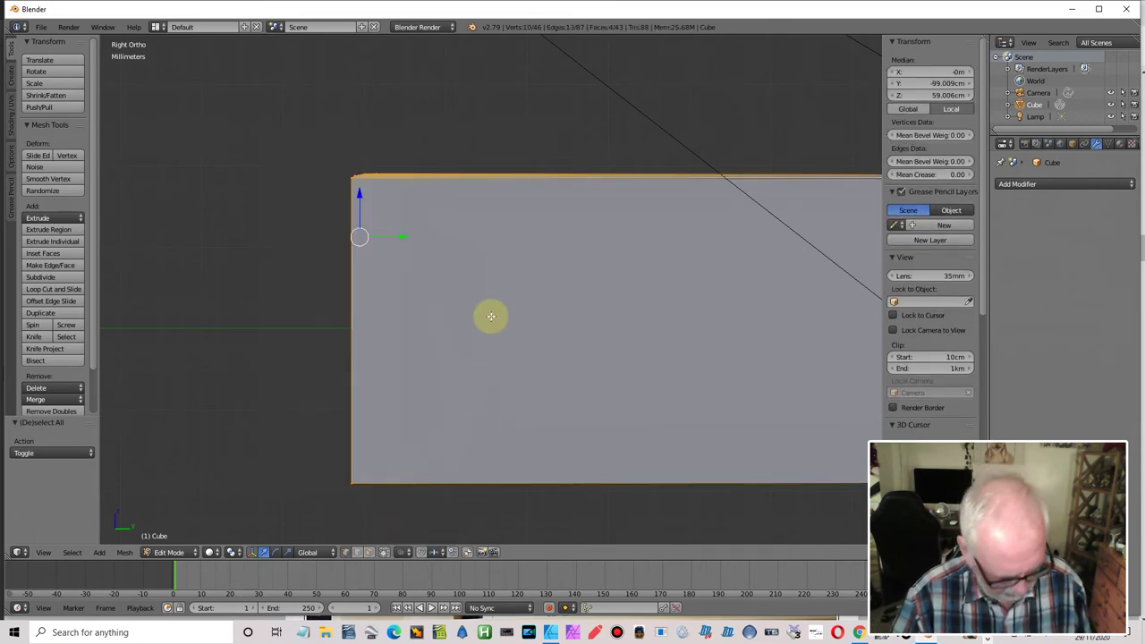
{"action": "key", "text": "s"}
{"action": "key", "text": "y"}
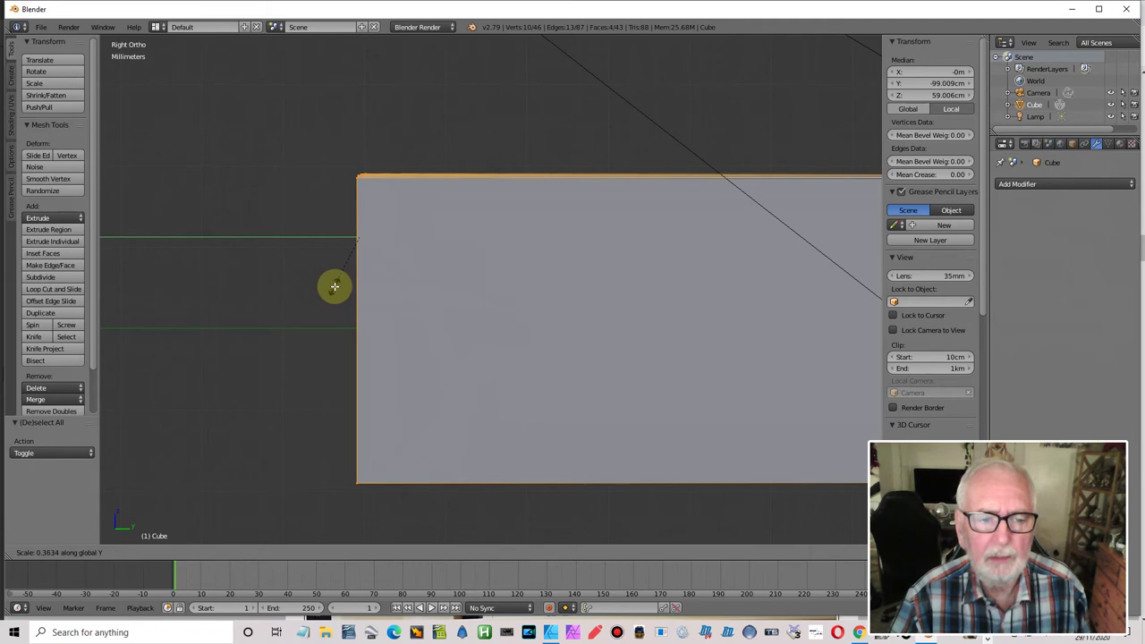
{"action": "left_click", "coordinate": [335, 286]}
- Return to Object Mode and examine the bevelled corners of the wide end and the whole block from both sides
{"action": "middle_click_drag", "start_coordinate": [335, 286], "coordinate": [536, 328]}
{"action": "key", "text": "Tab"}
{"action": "scroll", "coordinate": [537, 329], "scroll_direction": "down", "scroll_amount": 3}
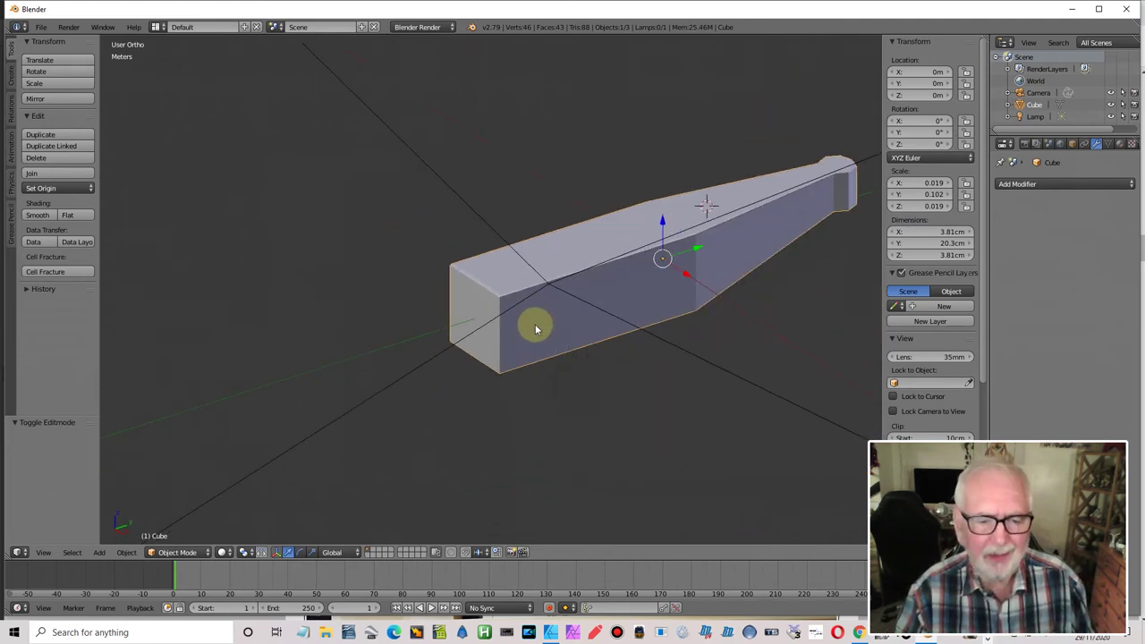
{"action": "scroll", "coordinate": [534, 328], "scroll_direction": "up", "scroll_amount": 5}
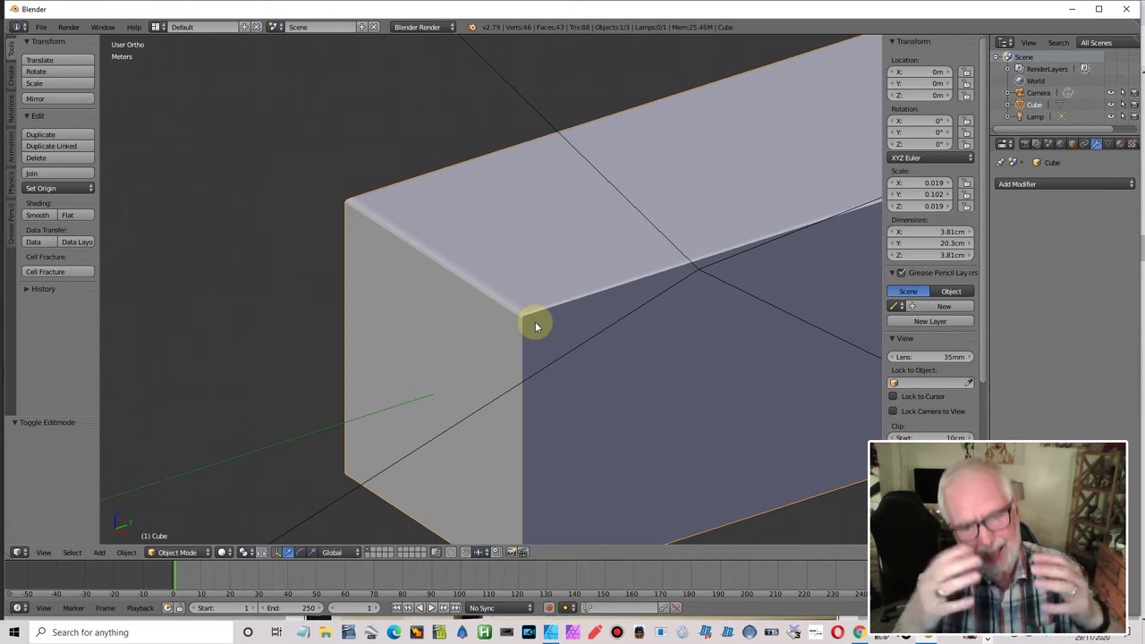
{"action": "scroll", "coordinate": [568, 298], "scroll_direction": "down", "scroll_amount": 6}
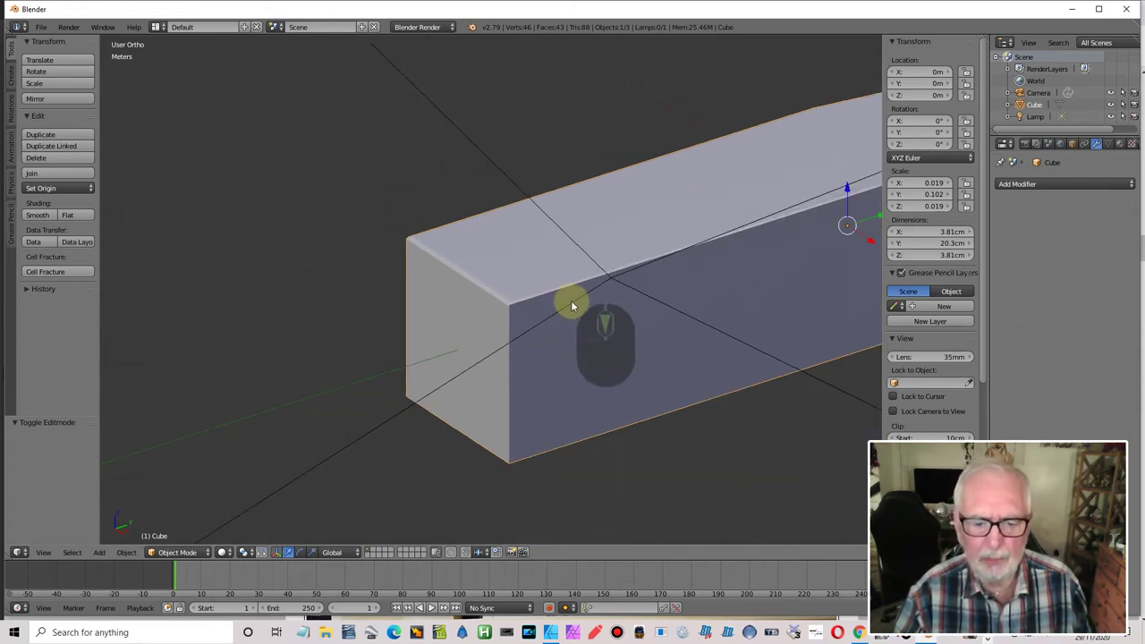
{"action": "middle_click_drag", "start_coordinate": [584, 303], "coordinate": [412, 365], "text": "shift"}
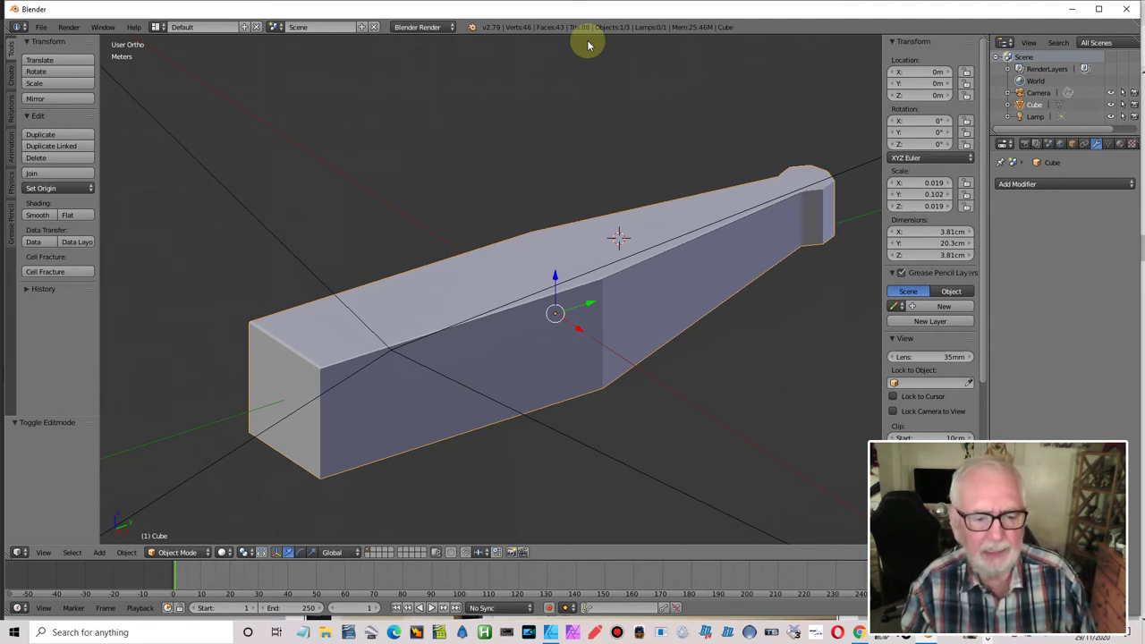
{"action": "scroll", "coordinate": [356, 373], "scroll_direction": "up", "scroll_amount": 2}
{"action": "middle_click_drag", "start_coordinate": [328, 370], "coordinate": [554, 396]}
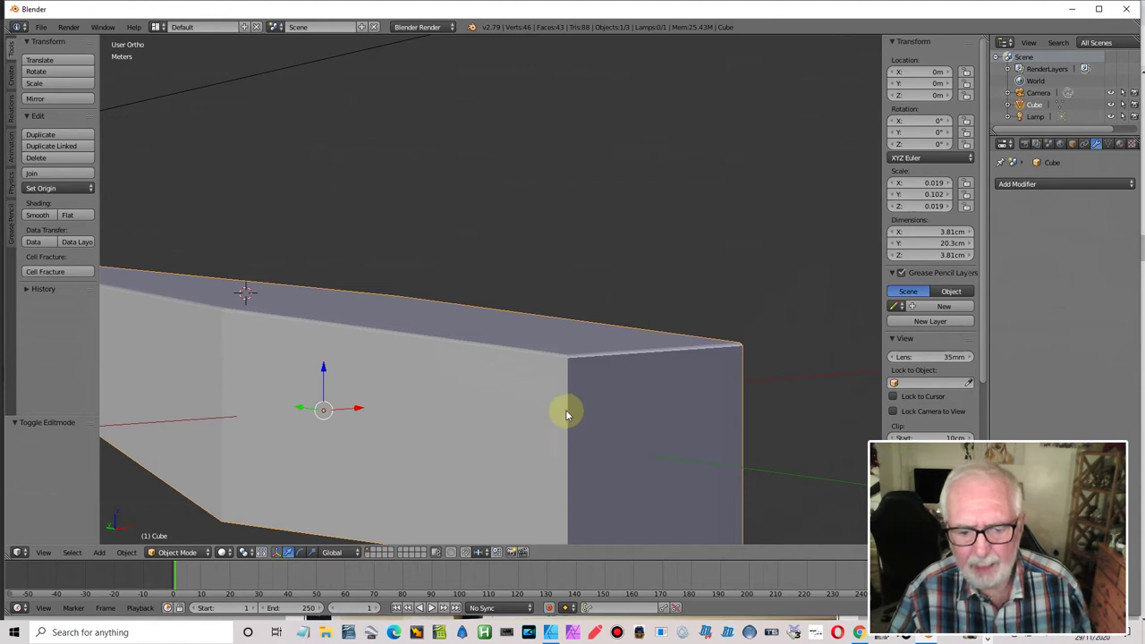
{"action": "middle_click_drag", "start_coordinate": [713, 438], "coordinate": [599, 446]}
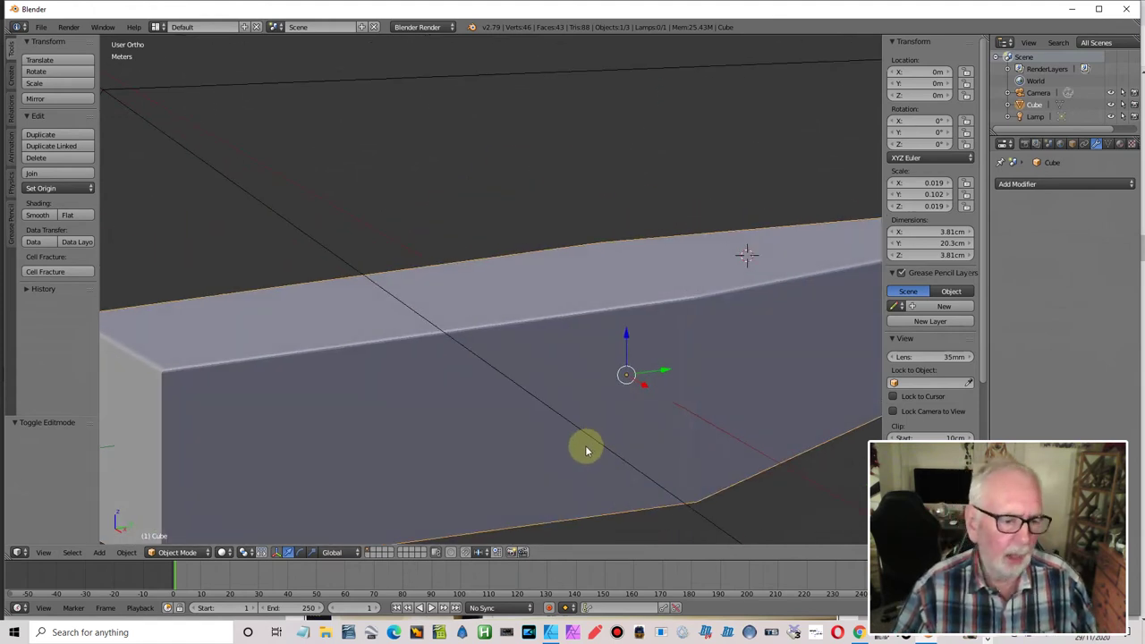
{"action": "scroll", "coordinate": [585, 447], "scroll_direction": "down", "scroll_amount": 5}
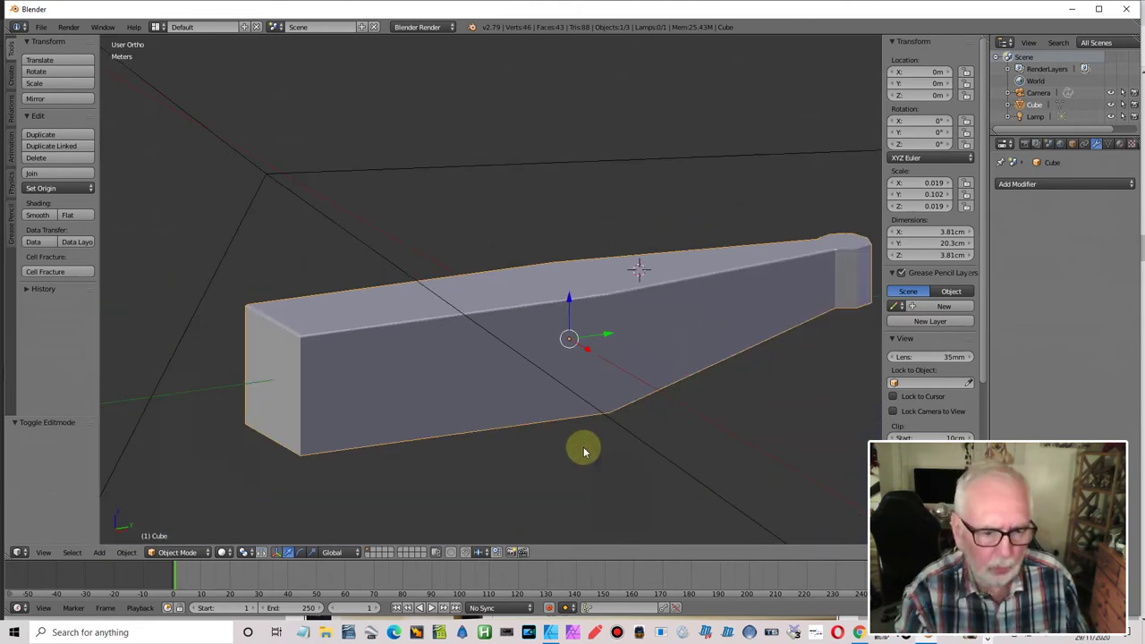
- Undo the wide-end scaling, the bevel and the edge dissolves, and re-enter Edit Mode with edge selection
{"action": "key", "text": "ctrl+z"}
{"action": "mouse_move", "coordinate": [544, 393]}
{"action": "middle_mouse_down"}
{"action": "mouse_move", "coordinate": [524, 383]}
{"action": "mouse_move", "coordinate": [530, 391]}
{"action": "middle_mouse_up"}
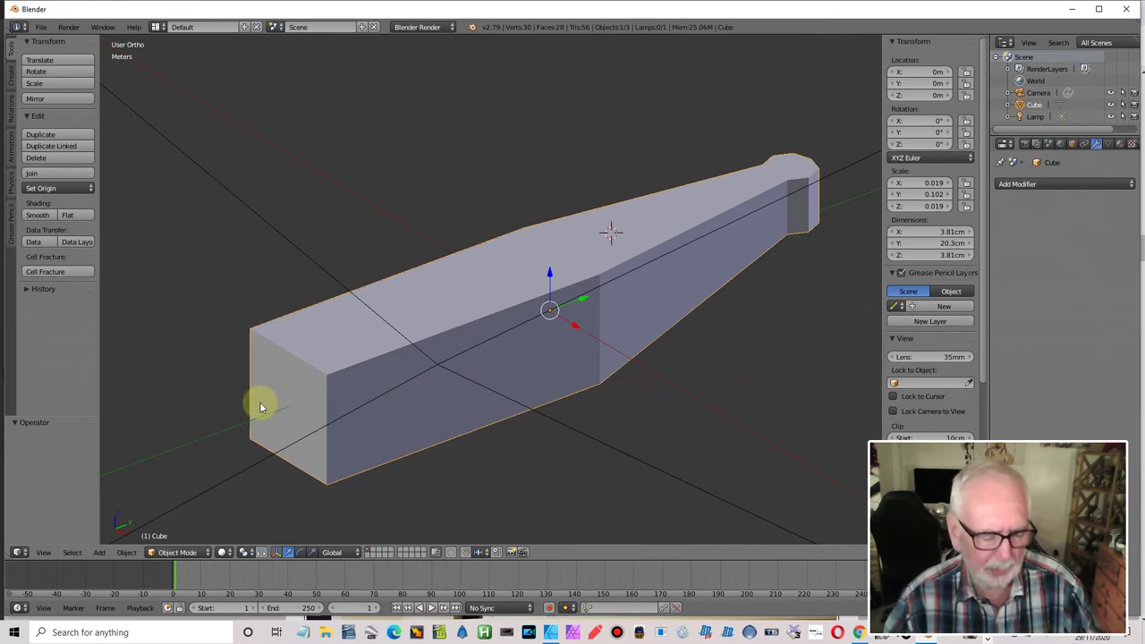
{"action": "key", "text": "Tab"}
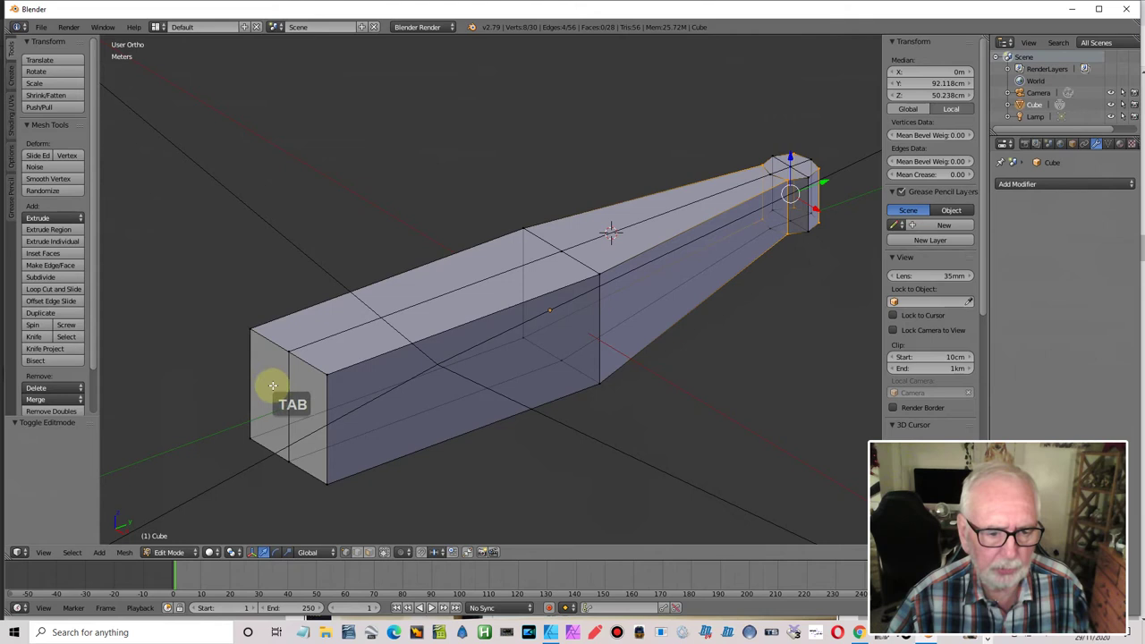
{"action": "left_click", "coordinate": [363, 551]}
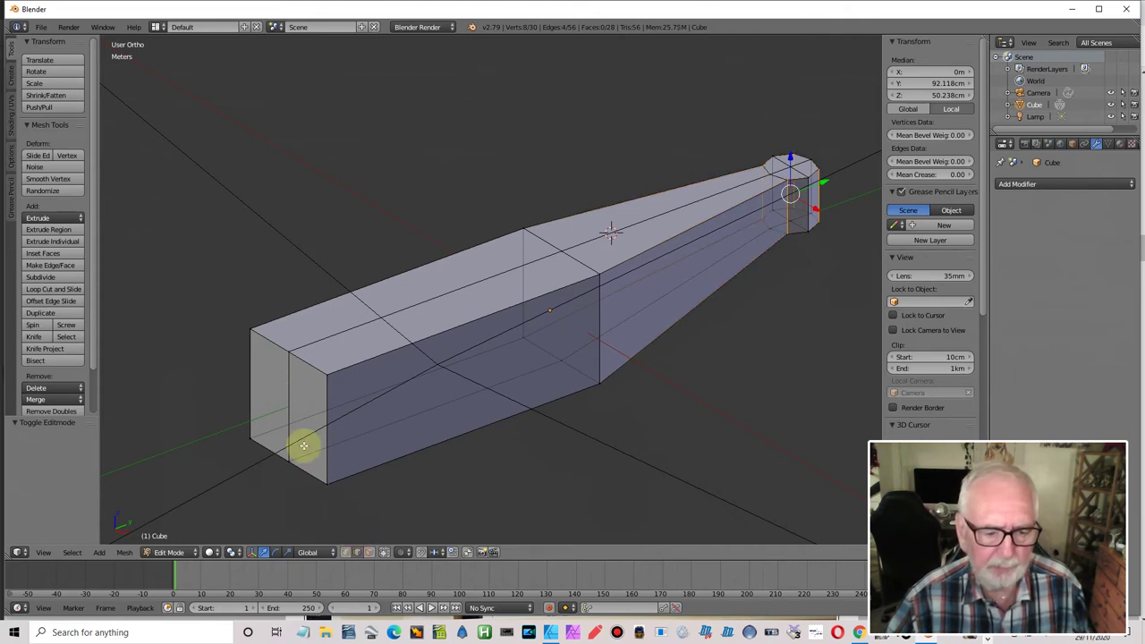
- Select the centre edges along the top, underside and wide end plus the upper crosswise edge at the taper, and dissolve them
{"action": "right_click", "coordinate": [286, 427]}
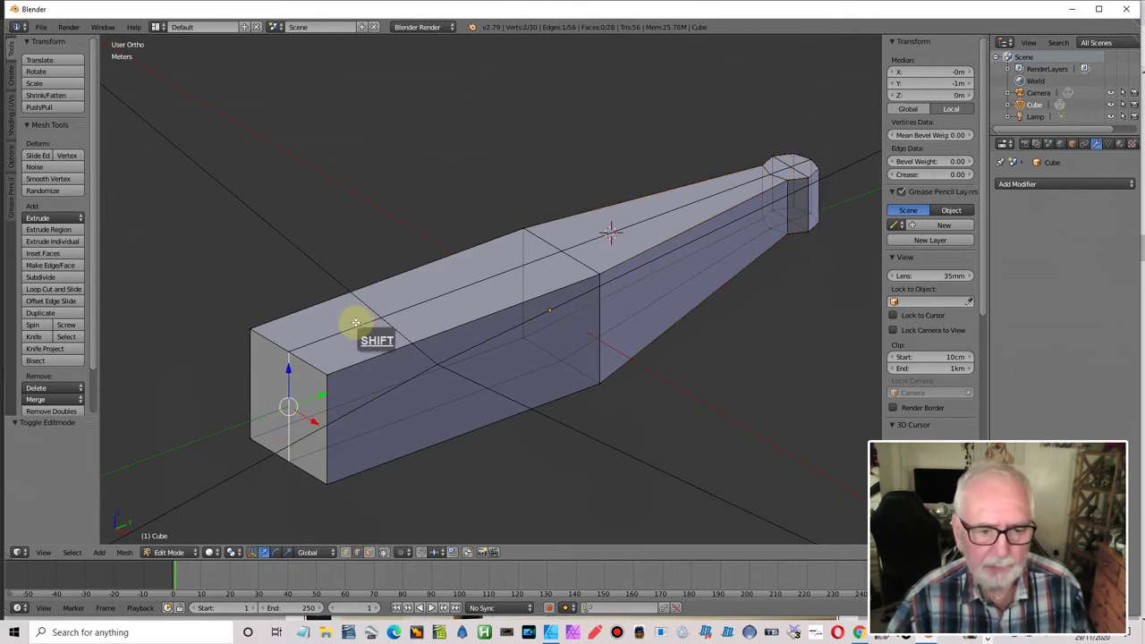
{"action": "right_click", "coordinate": [371, 328], "text": "shift"}
{"action": "right_click", "coordinate": [660, 216], "text": "shift"}
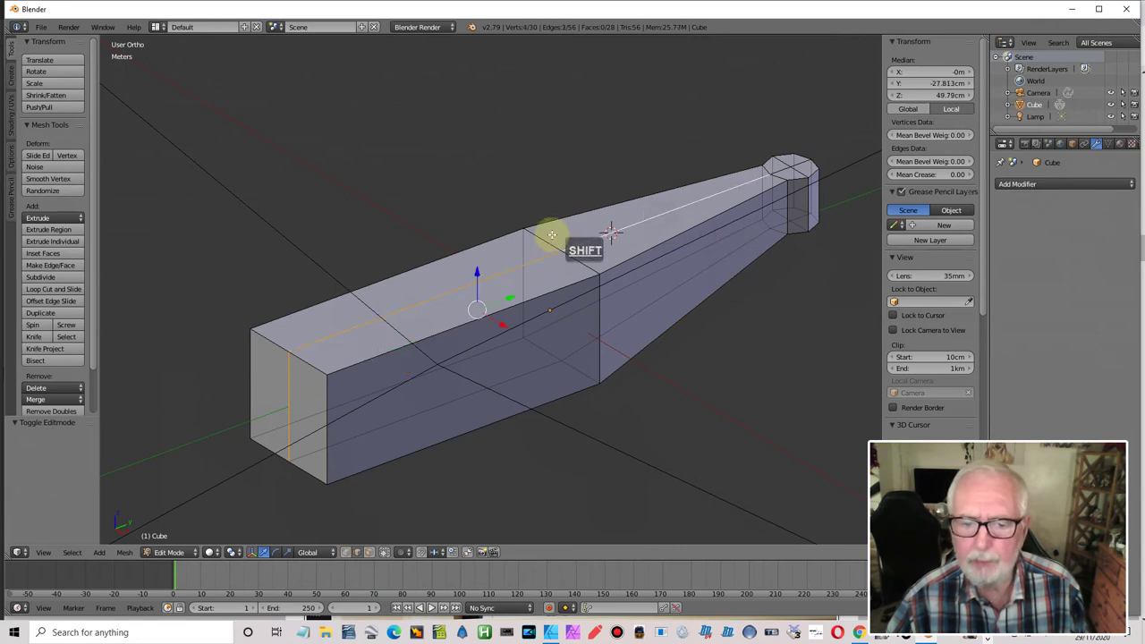
{"action": "right_click", "coordinate": [575, 262], "text": "shift"}
{"action": "right_click", "coordinate": [651, 299], "text": "shift"}
{"action": "right_click", "coordinate": [503, 379], "text": "shift"}
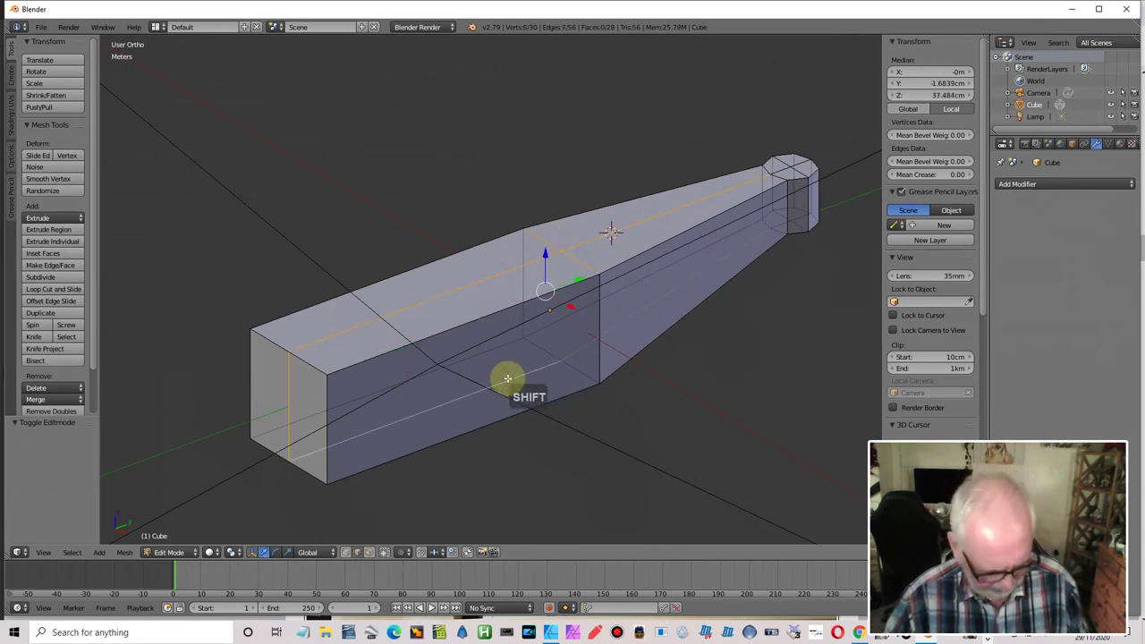
{"action": "key", "text": "x"}
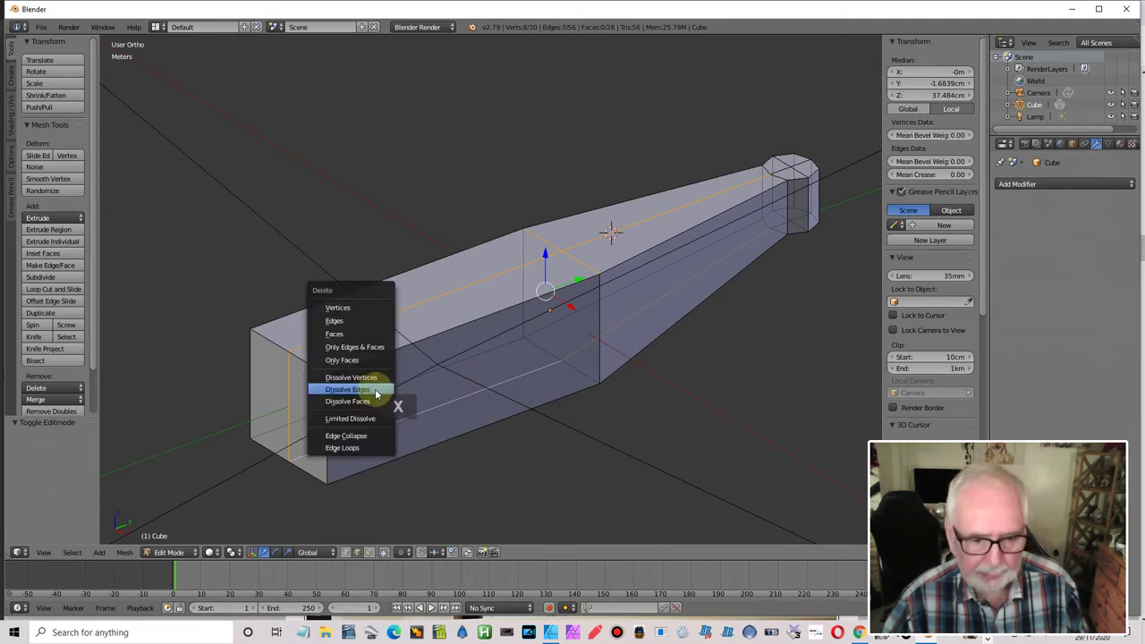
{"action": "left_click", "coordinate": [370, 392]}
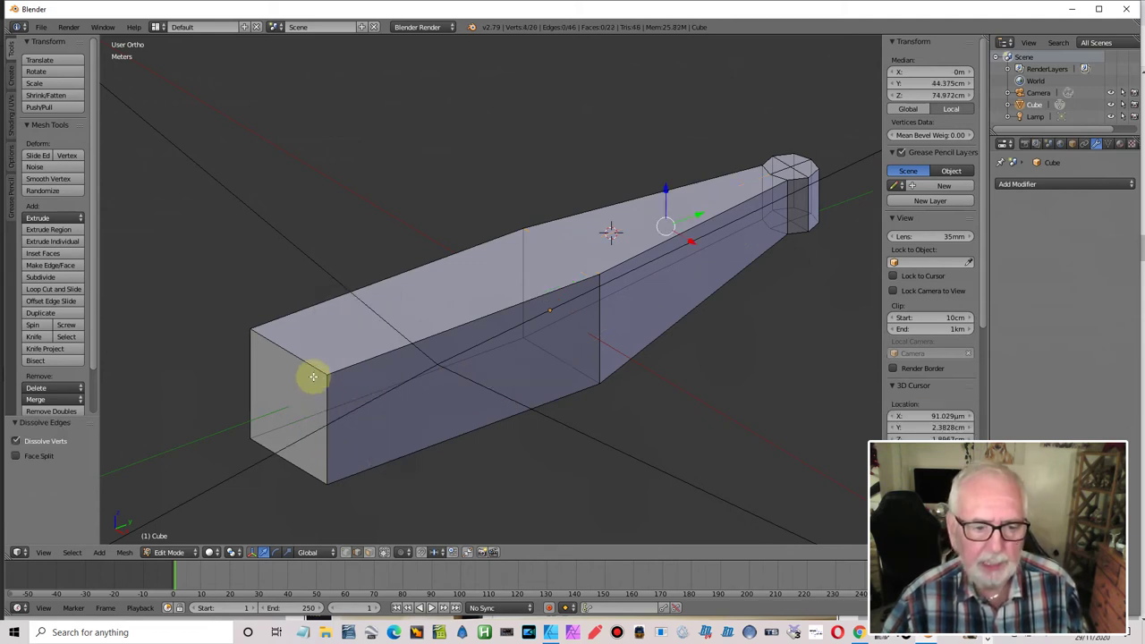
- Select the upper face's four long side edges and the wide end's upper and two vertical edges, and bevel them with 4 segments and about 0.022 offset
{"action": "right_click", "coordinate": [250, 350]}
{"action": "right_click", "coordinate": [288, 358], "text": "shift"}
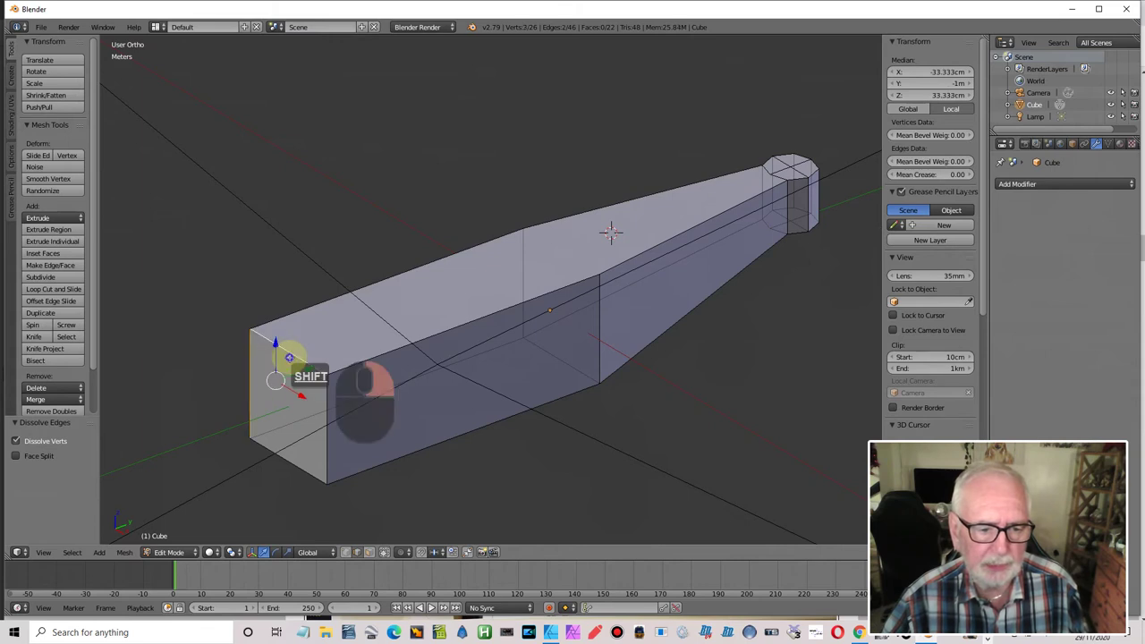
{"action": "right_click", "coordinate": [314, 396], "text": "shift"}
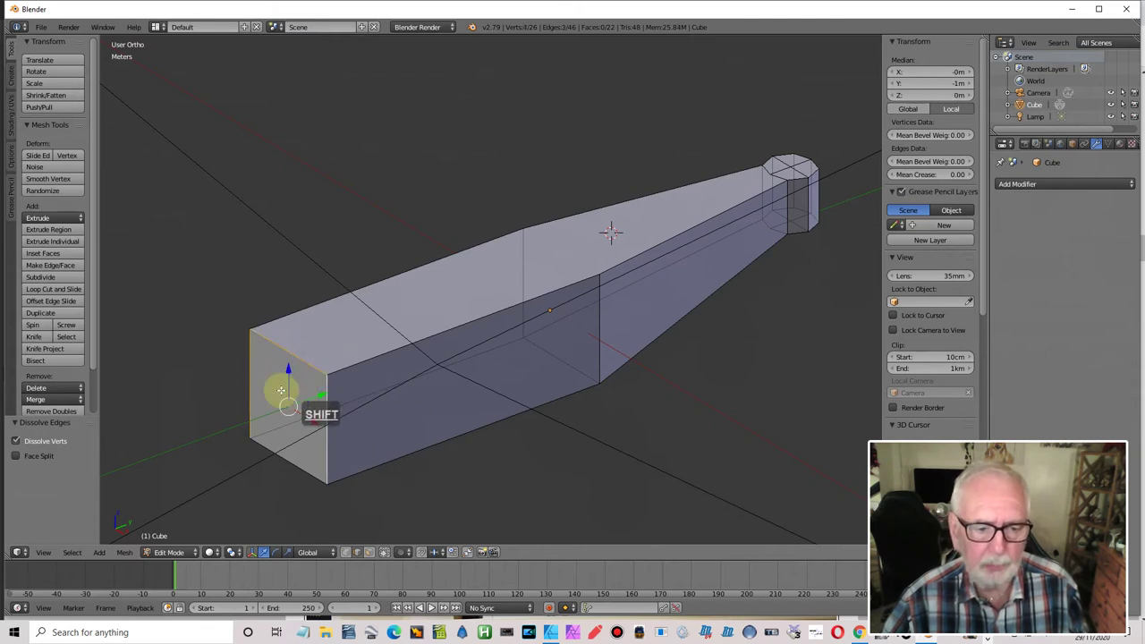
{"action": "right_click", "coordinate": [384, 352], "text": "shift"}
{"action": "right_click", "coordinate": [305, 309], "text": "shift"}
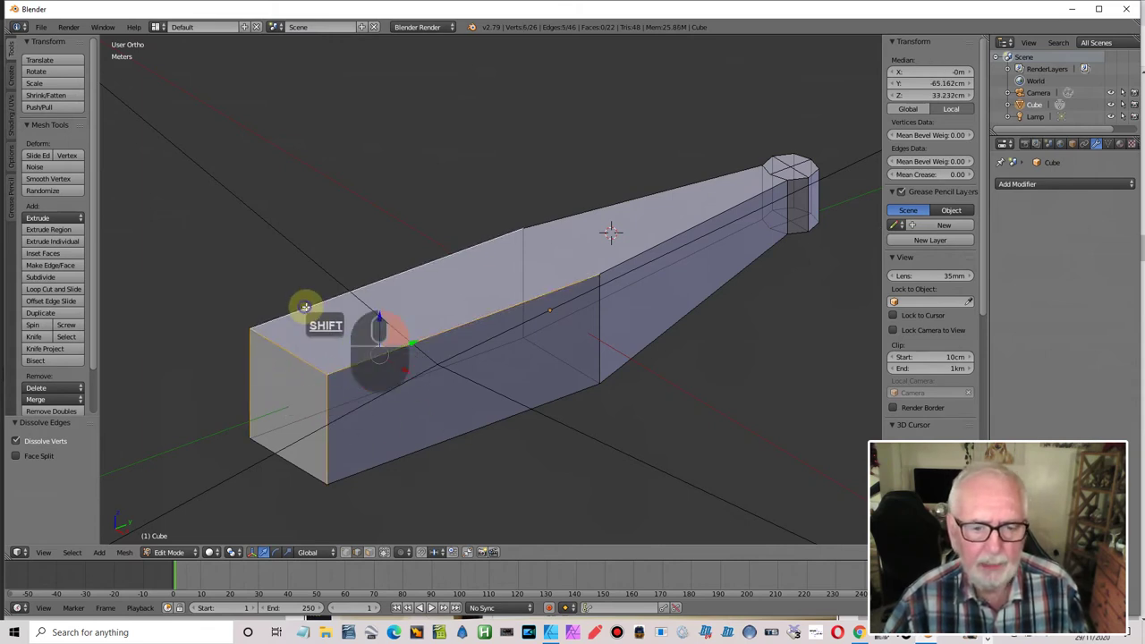
{"action": "right_click", "coordinate": [641, 247], "text": "shift"}
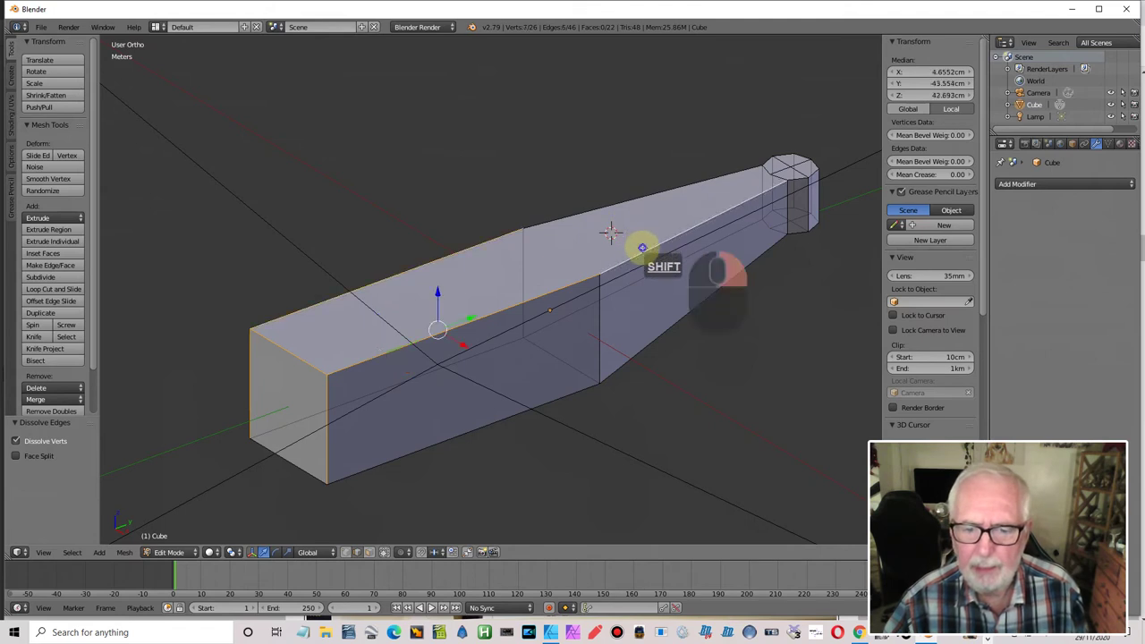
{"action": "right_click", "coordinate": [622, 203], "text": "shift"}
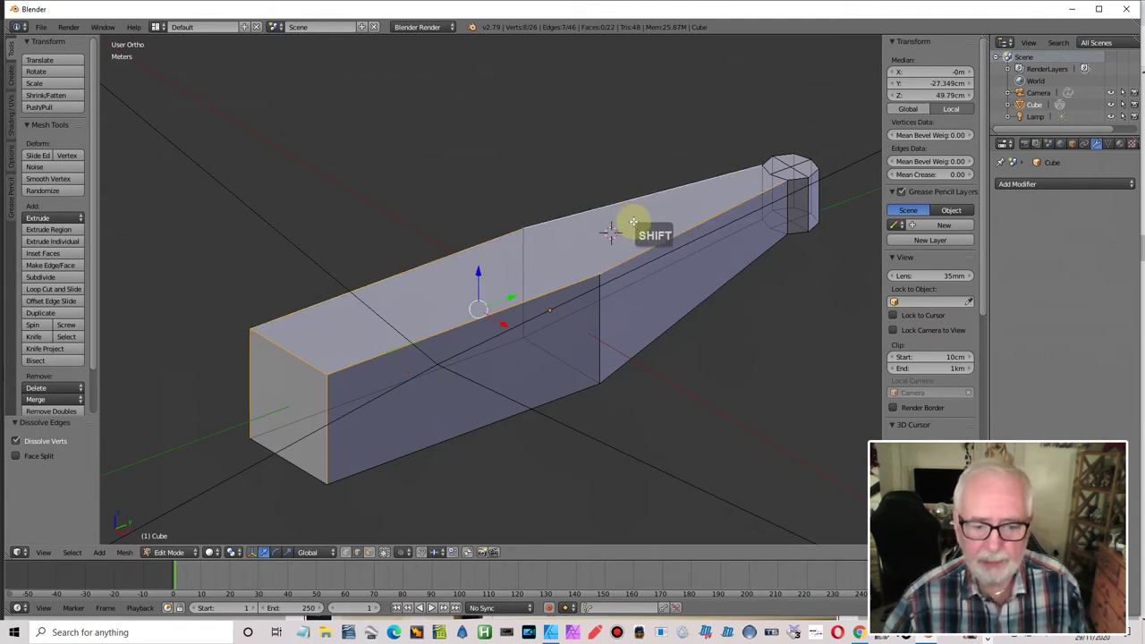
{"action": "key", "text": "ctrl+b"}
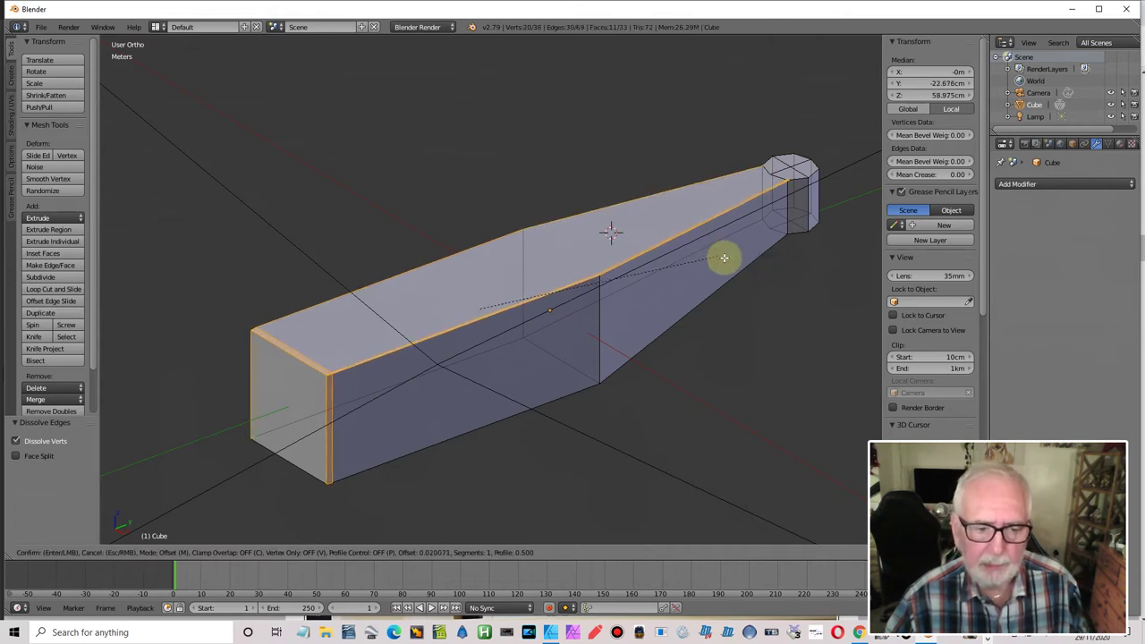
{"action": "scroll", "coordinate": [727, 260], "scroll_direction": "up", "scroll_amount": 1}
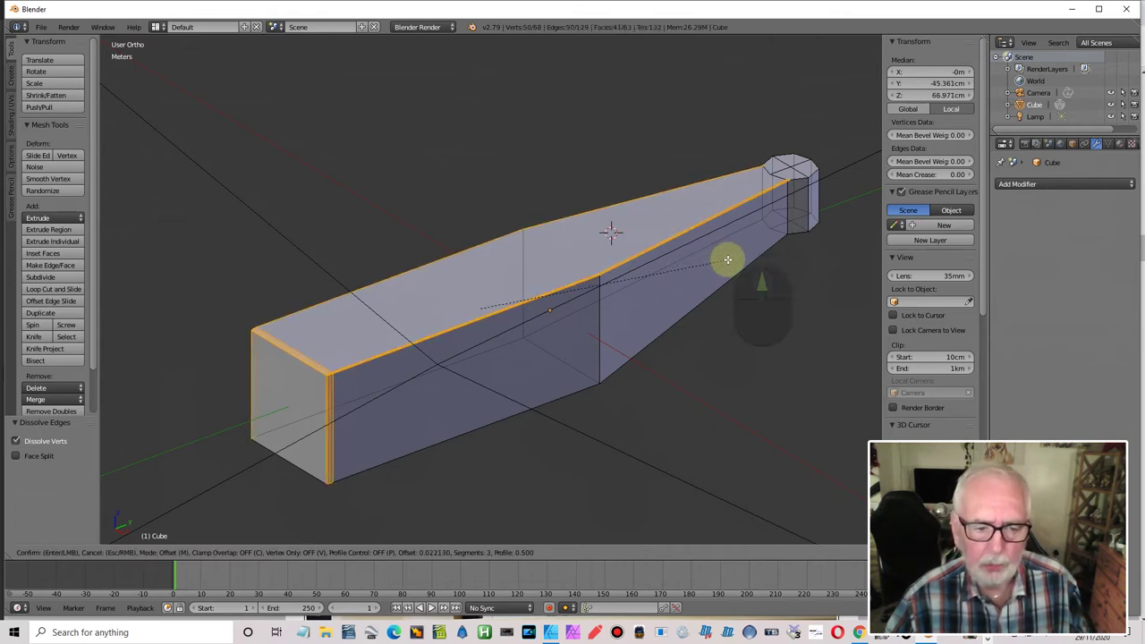
{"action": "scroll", "coordinate": [727, 260], "scroll_direction": "up", "scroll_amount": 1}
{"action": "scroll", "coordinate": [727, 259], "scroll_direction": "up", "scroll_amount": 1}
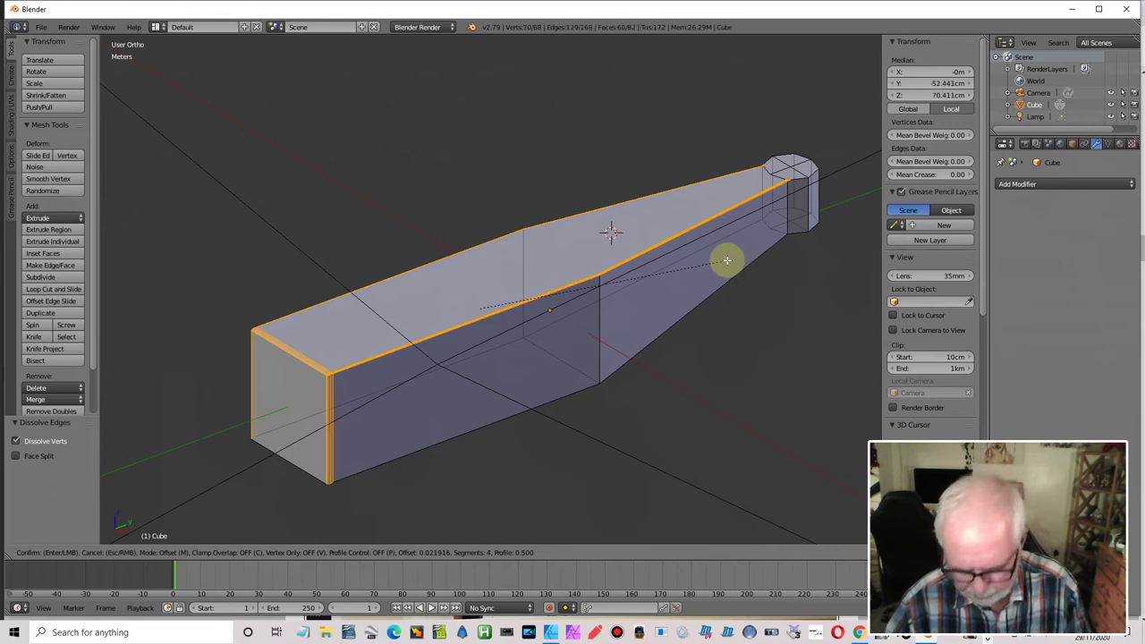
{"action": "key", "text": "Return"}
- Select only the bevelled wide end of the block from the side view and scale it along Y to about 0.463
{"action": "scroll", "coordinate": [456, 368], "scroll_direction": "up", "scroll_amount": 2}
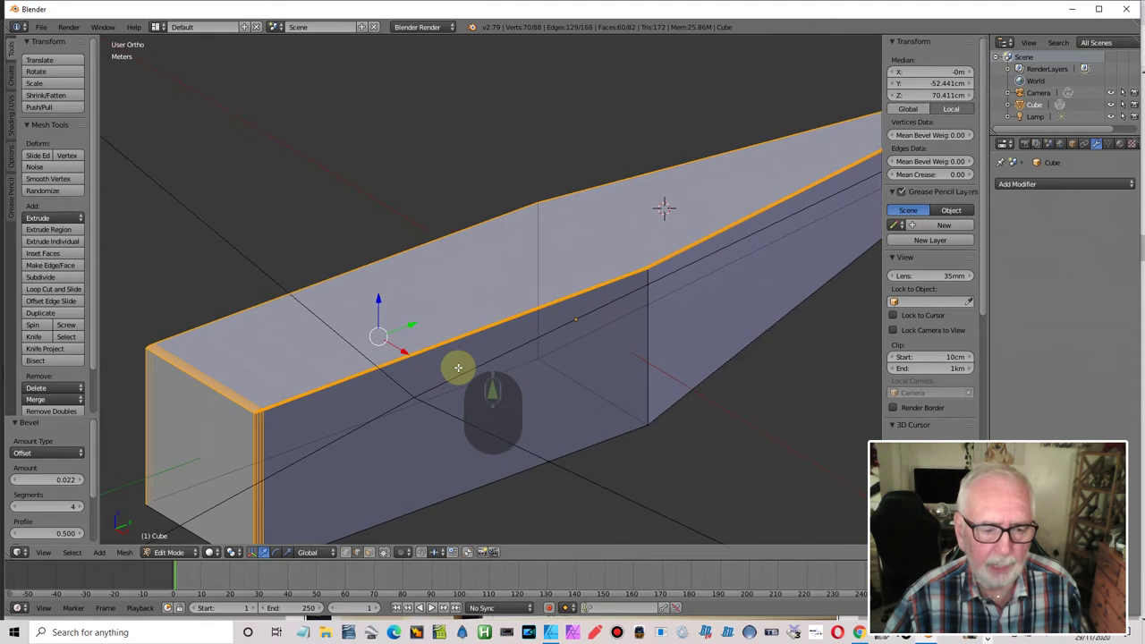
{"action": "key", "text": "KP_3"}
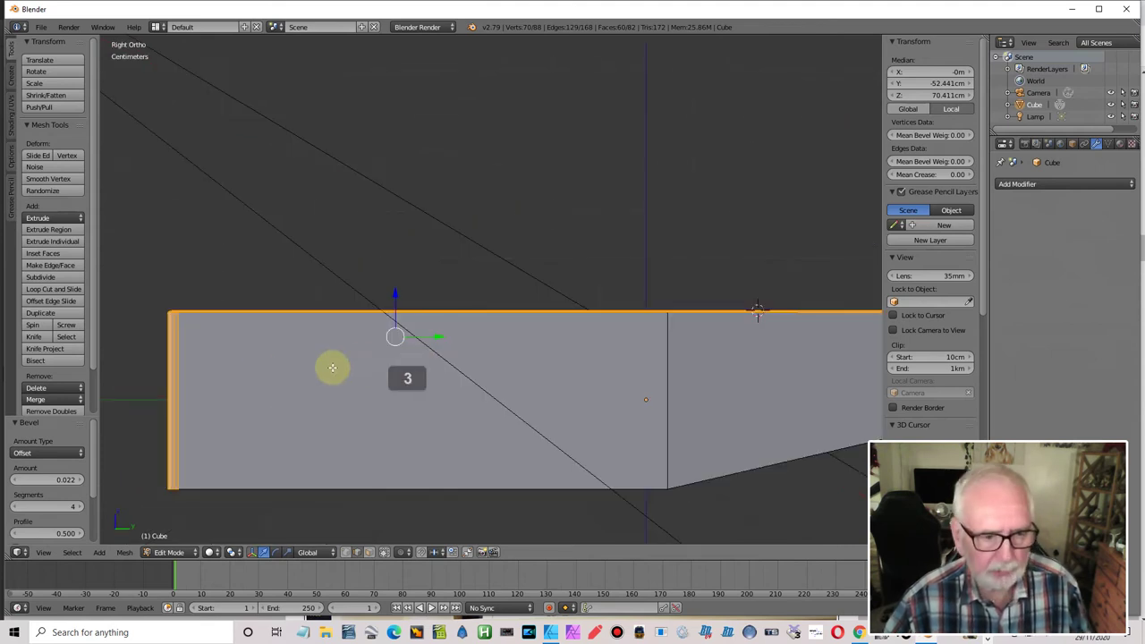
{"action": "middle_click_drag", "start_coordinate": [268, 366], "coordinate": [347, 372], "text": "shift"}
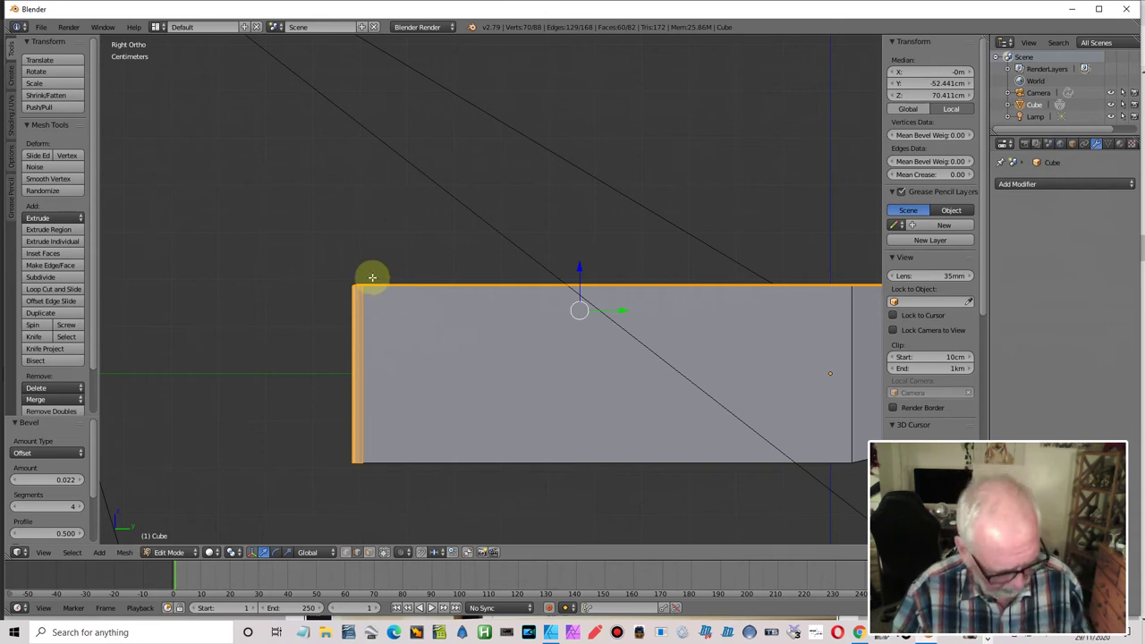
{"action": "key", "text": "a"}
{"action": "key", "text": "b"}
{"action": "left_click_drag", "start_coordinate": [332, 256], "coordinate": [383, 470]}
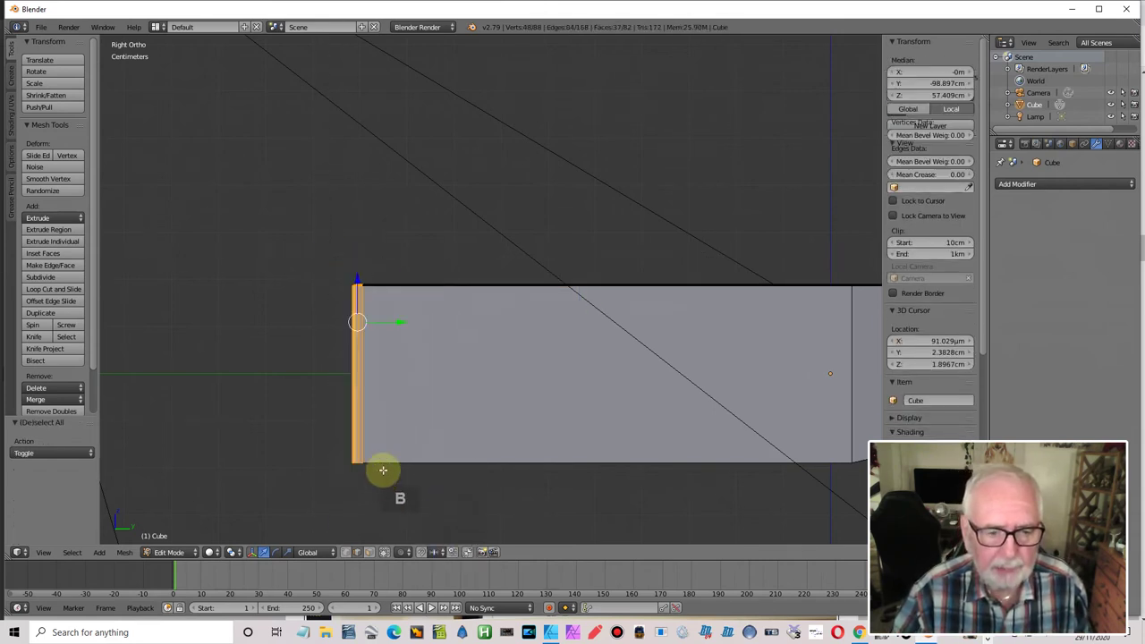
{"action": "key", "text": "s"}
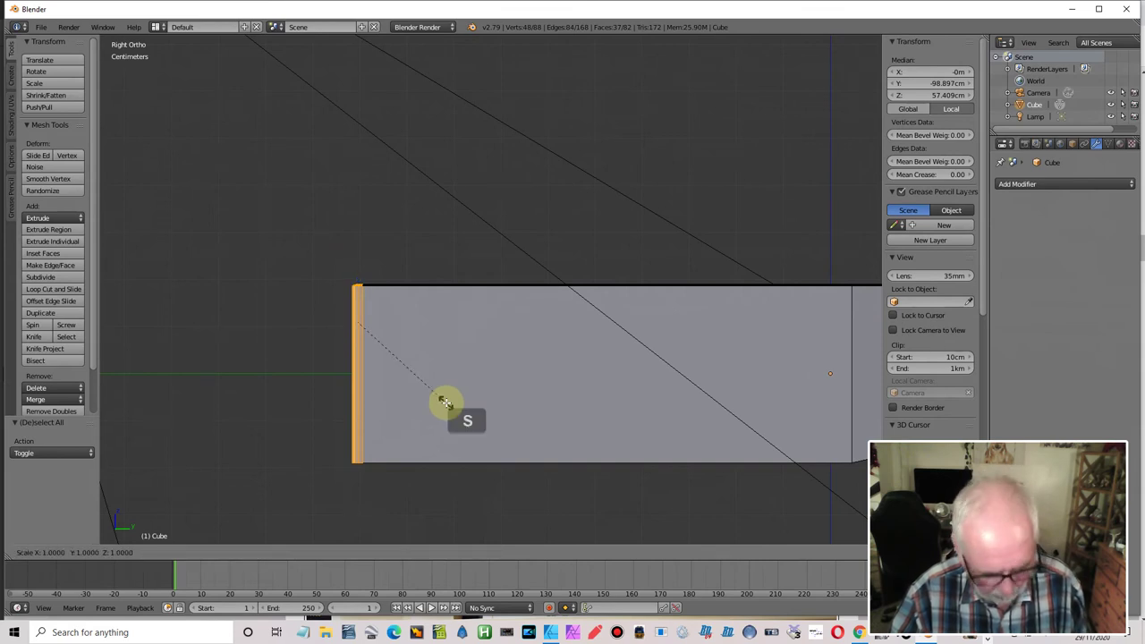
{"action": "key", "text": "y"}
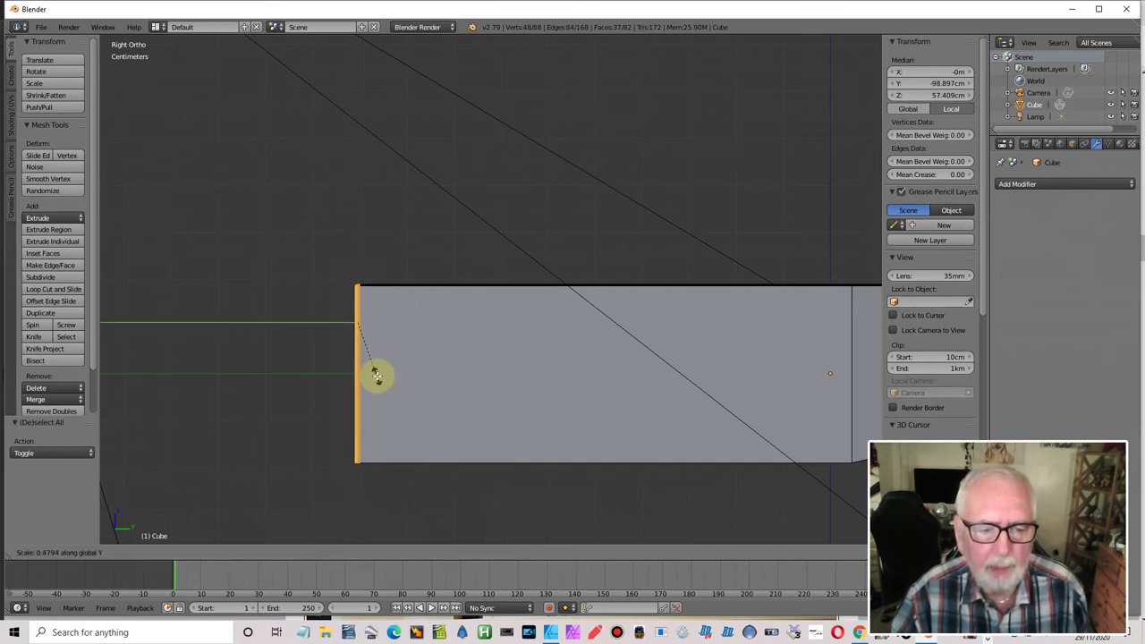
{"action": "left_click", "coordinate": [370, 373]}
- Return to Object Mode and examine the narrowed bevels at the wide end and the whole block
{"action": "middle_click_drag", "start_coordinate": [371, 373], "coordinate": [444, 359]}
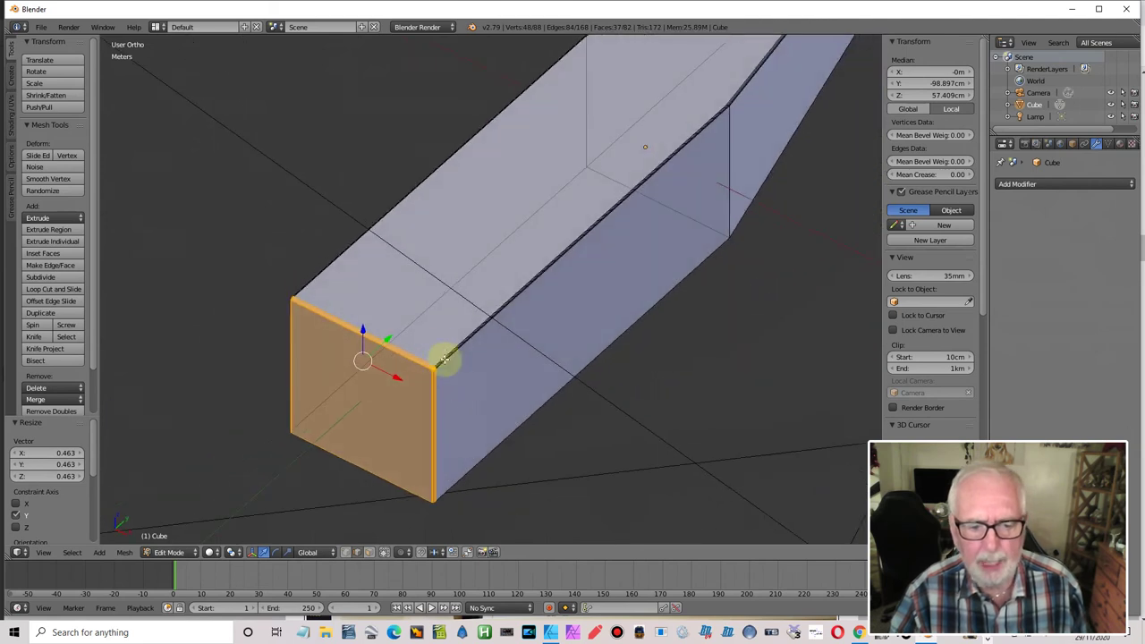
{"action": "key", "text": "Tab"}
{"action": "middle_click_drag", "start_coordinate": [505, 385], "coordinate": [423, 282]}
{"action": "mouse_move", "coordinate": [394, 387]}
{"action": "middle_mouse_down"}
{"action": "mouse_move", "coordinate": [421, 312]}
{"action": "mouse_move", "coordinate": [410, 391]}
{"action": "mouse_move", "coordinate": [407, 376]}
{"action": "middle_mouse_up"}
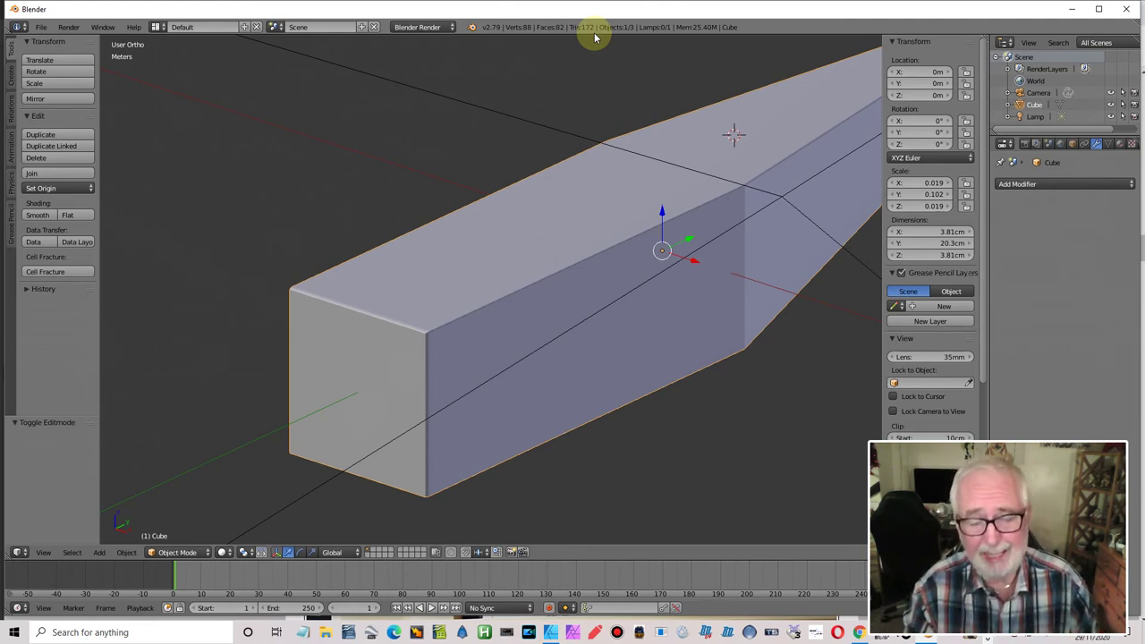
{"action": "scroll", "coordinate": [629, 290], "scroll_direction": "down", "scroll_amount": 4}
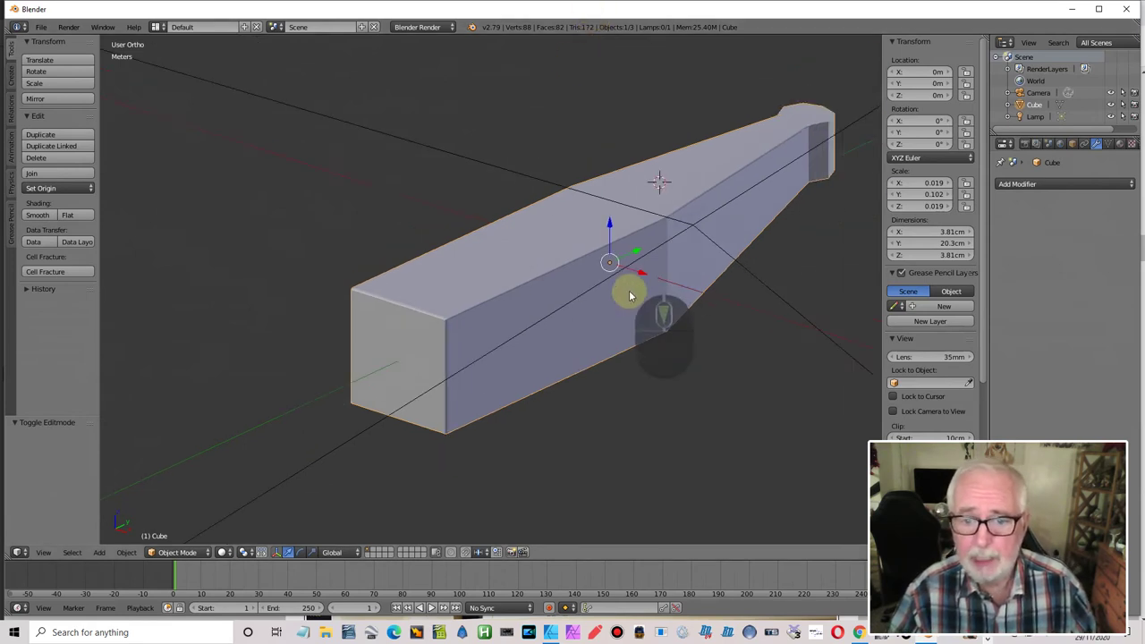
{"action": "middle_click_drag", "start_coordinate": [635, 285], "coordinate": [640, 328]}
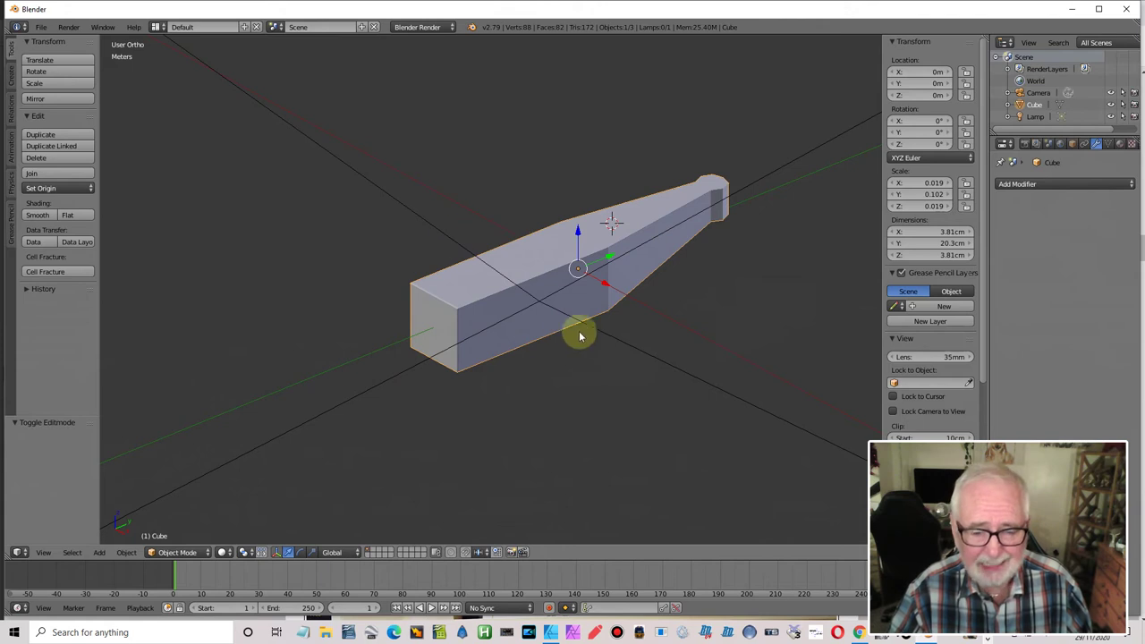
- Add a mesh cylinder with 24 vertices at the 3D cursor, working in the top view
{"action": "key", "text": "KP_7"}
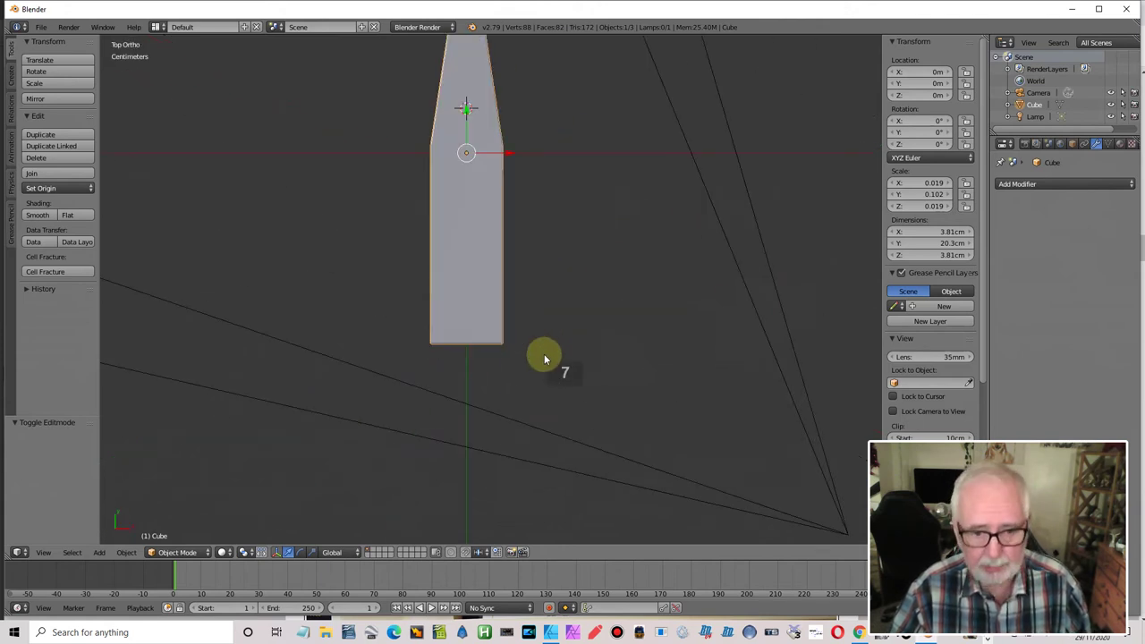
{"action": "left_click", "coordinate": [126, 551]}
{"action": "left_click", "coordinate": [98, 550]}
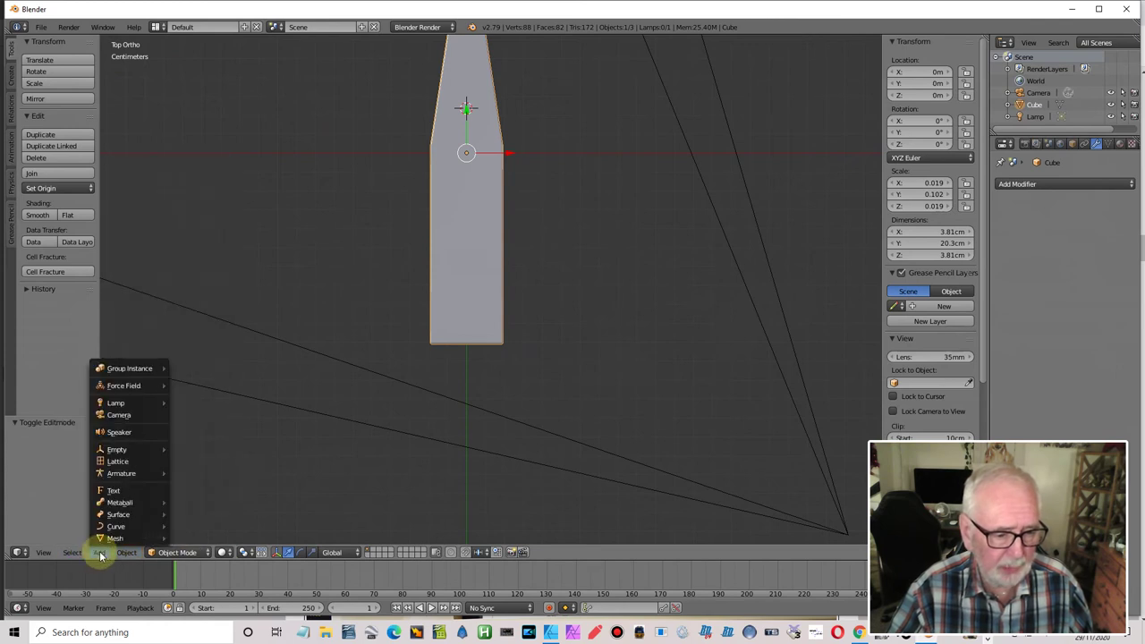
{"action": "mouse_move", "coordinate": [121, 537]}
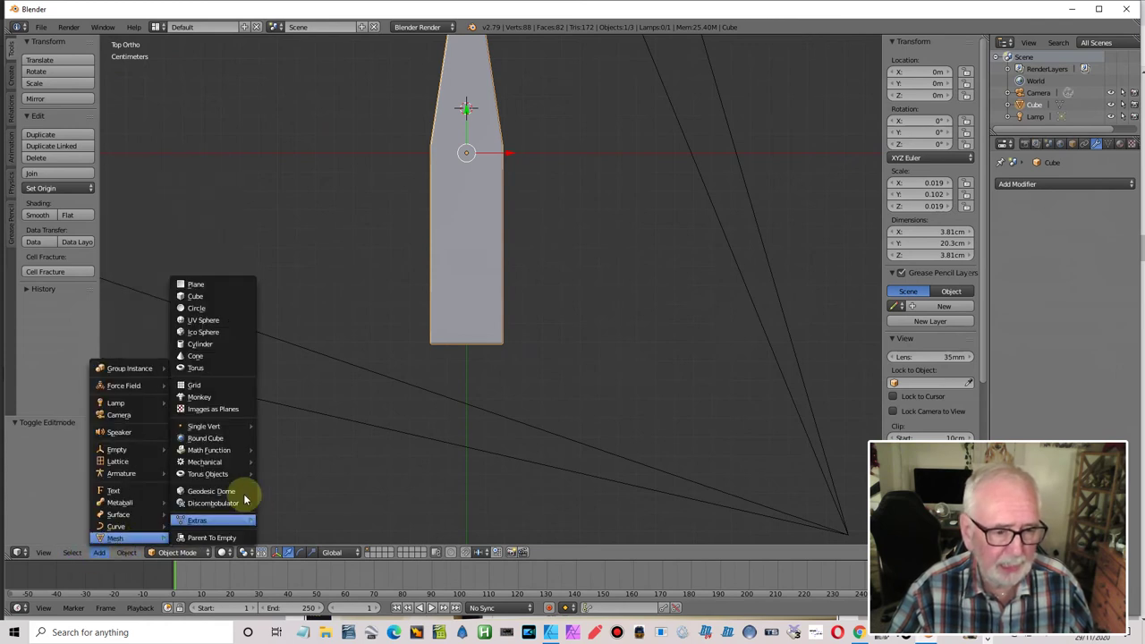
{"action": "left_click", "coordinate": [219, 343]}
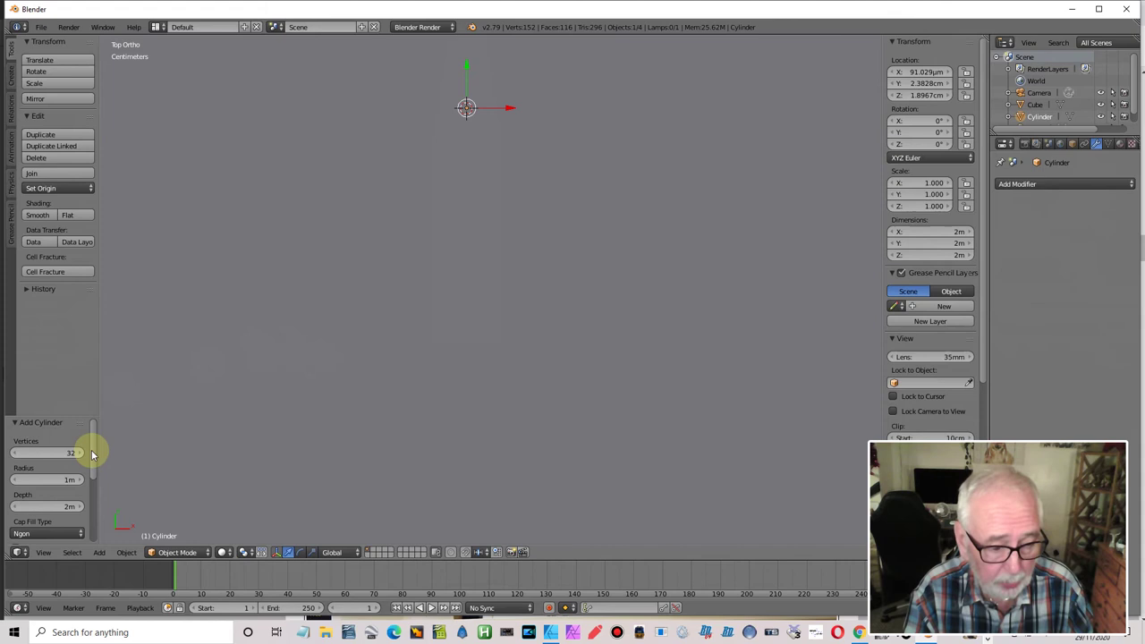
{"action": "left_click", "coordinate": [69, 452]}
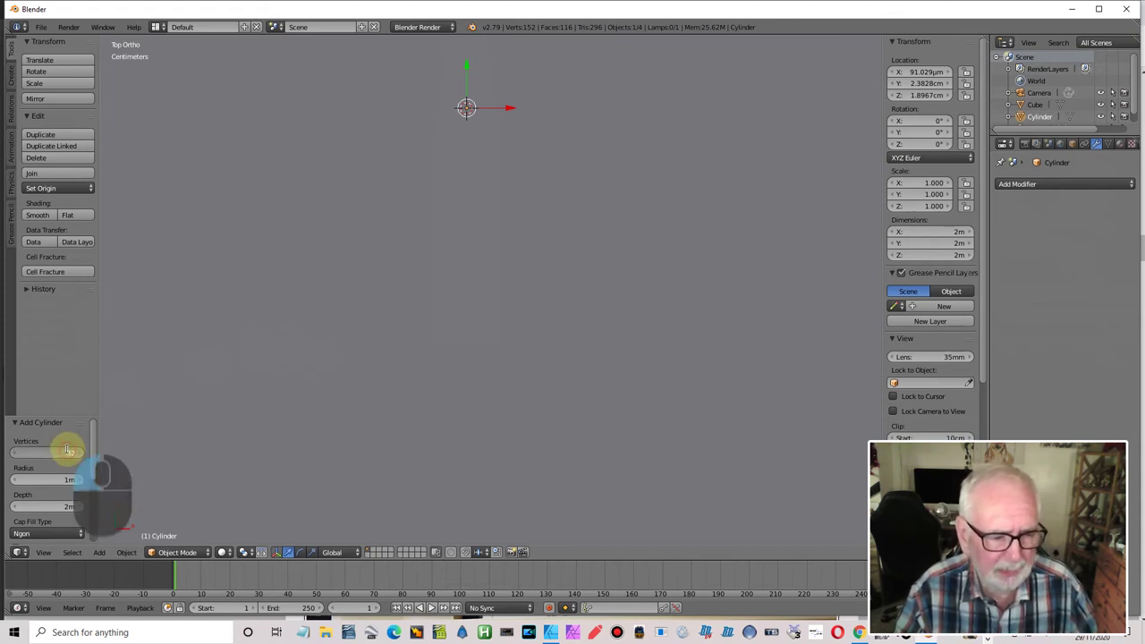
{"action": "type", "text": "24"}
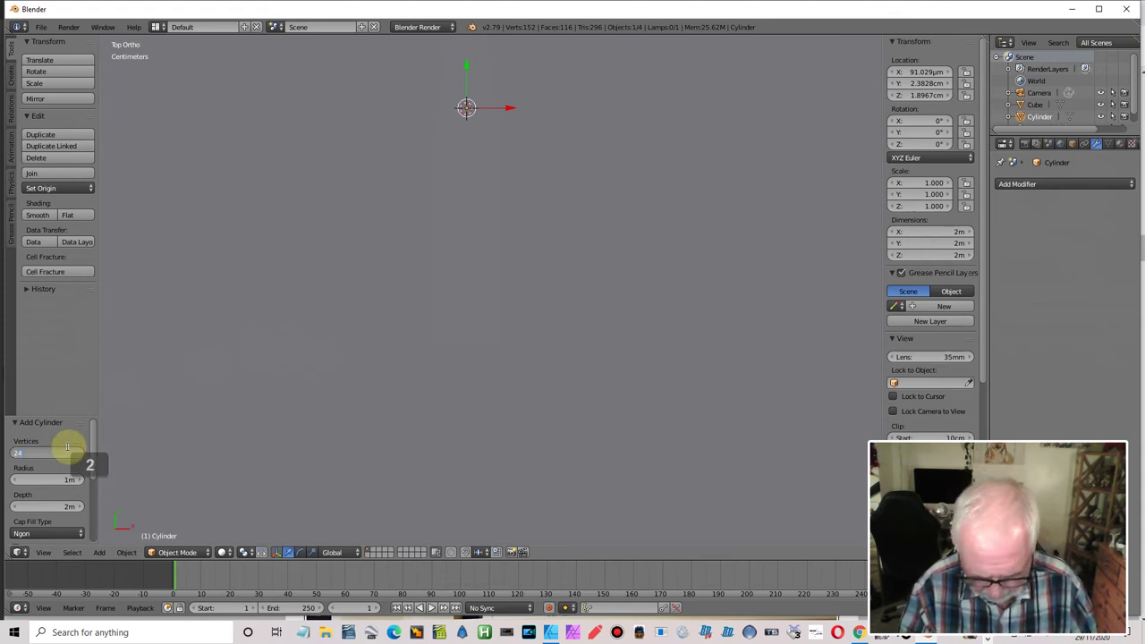
{"action": "key", "text": "Return"}
- Scale the cylinder down to about 12.5 cm across and move it about 6.92 cm along negative Y over the block's wide part
{"action": "scroll", "coordinate": [554, 343], "scroll_direction": "up", "scroll_amount": 6}
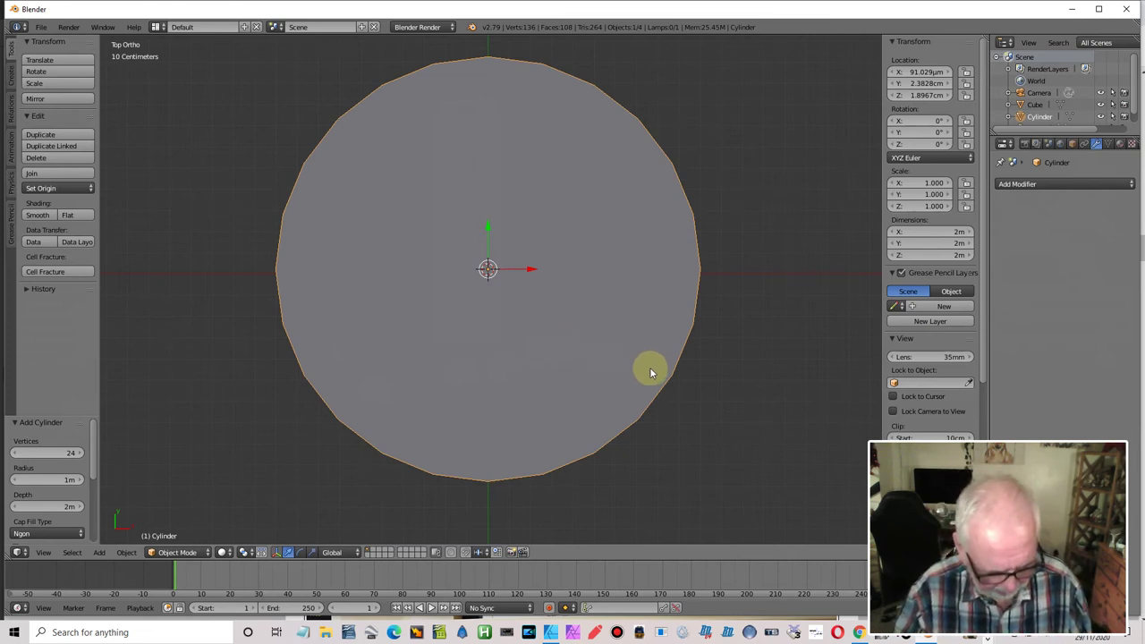
{"action": "key", "text": "s"}
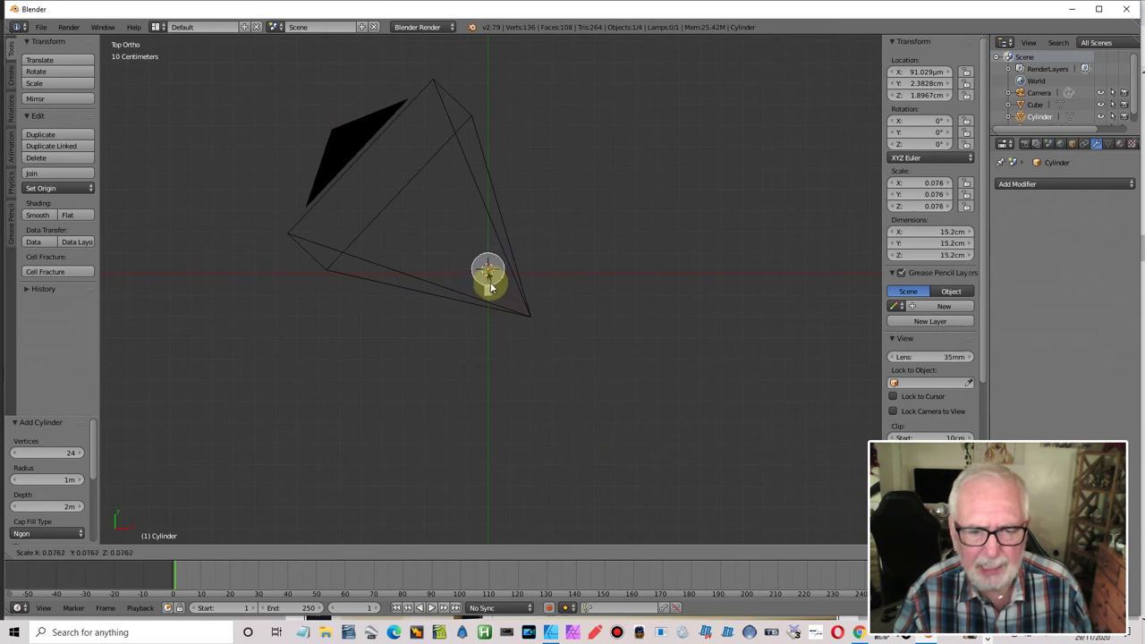
{"action": "left_click", "coordinate": [490, 280]}
{"action": "scroll", "coordinate": [515, 288], "scroll_direction": "up", "scroll_amount": 4}
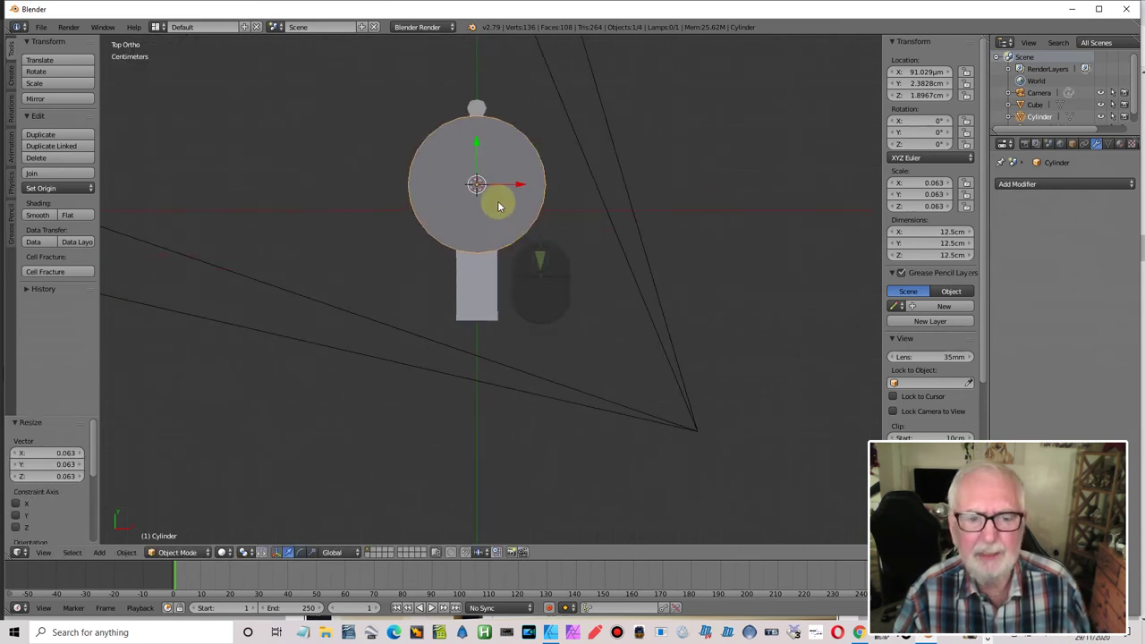
{"action": "left_click_drag", "start_coordinate": [476, 142], "coordinate": [483, 212]}
- Flatten the cylinder along Z into a disc about 2.83 mm thick and lower it to the block's underside at about Z -2.08 cm
{"action": "middle_click_drag", "start_coordinate": [572, 298], "coordinate": [605, 277]}
{"action": "key", "text": "s"}
{"action": "key", "text": "z"}
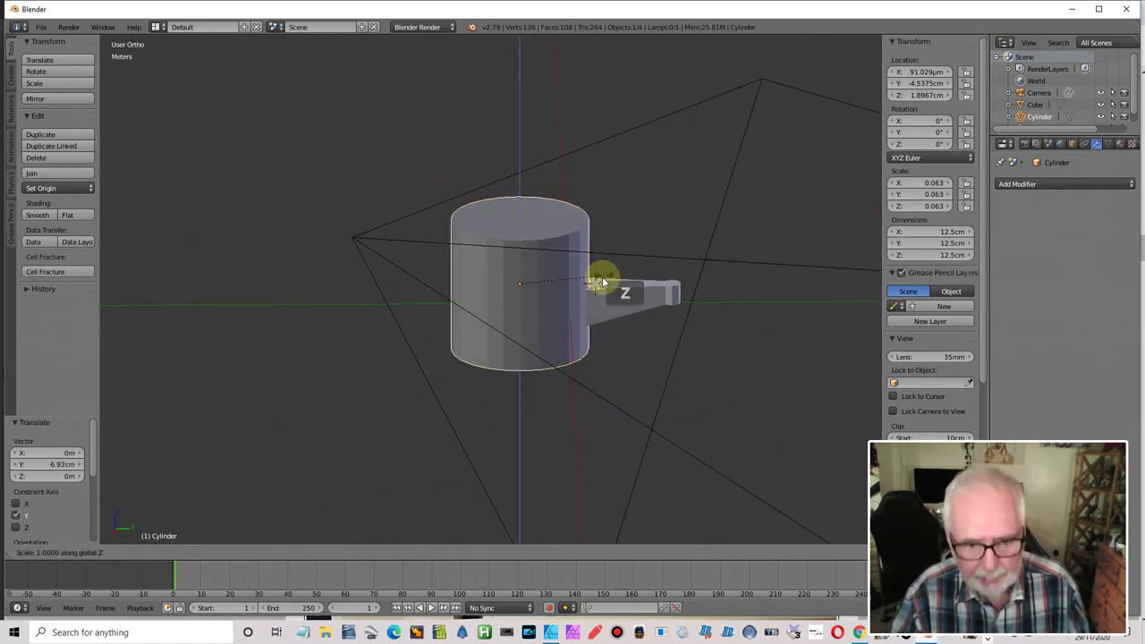
{"action": "left_click", "coordinate": [520, 287]}
{"action": "left_click_drag", "start_coordinate": [519, 247], "coordinate": [537, 315]}
{"action": "key", "text": "KP_3"}
{"action": "scroll", "coordinate": [527, 306], "scroll_direction": "up", "scroll_amount": 3}
{"action": "middle_click_drag", "start_coordinate": [542, 325], "coordinate": [630, 419]}
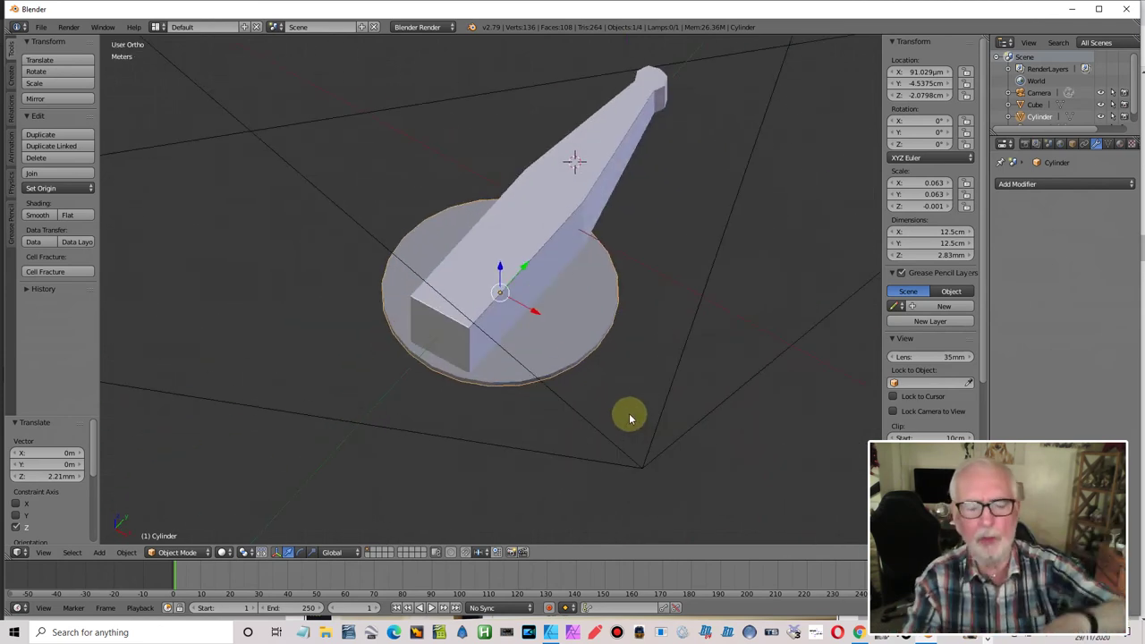
- Scale the disc up by about 1.087 in the top view, to about 13.6 cm across, and inspect it beneath the block
{"action": "middle_click_drag", "start_coordinate": [575, 388], "coordinate": [622, 390]}
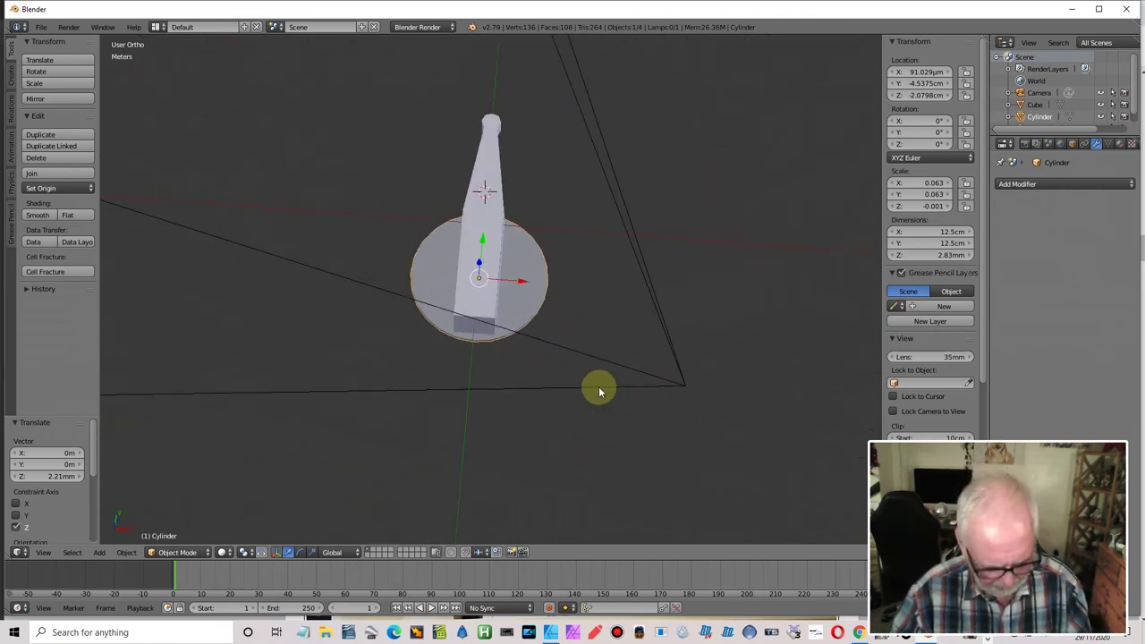
{"action": "key", "text": "KP_7"}
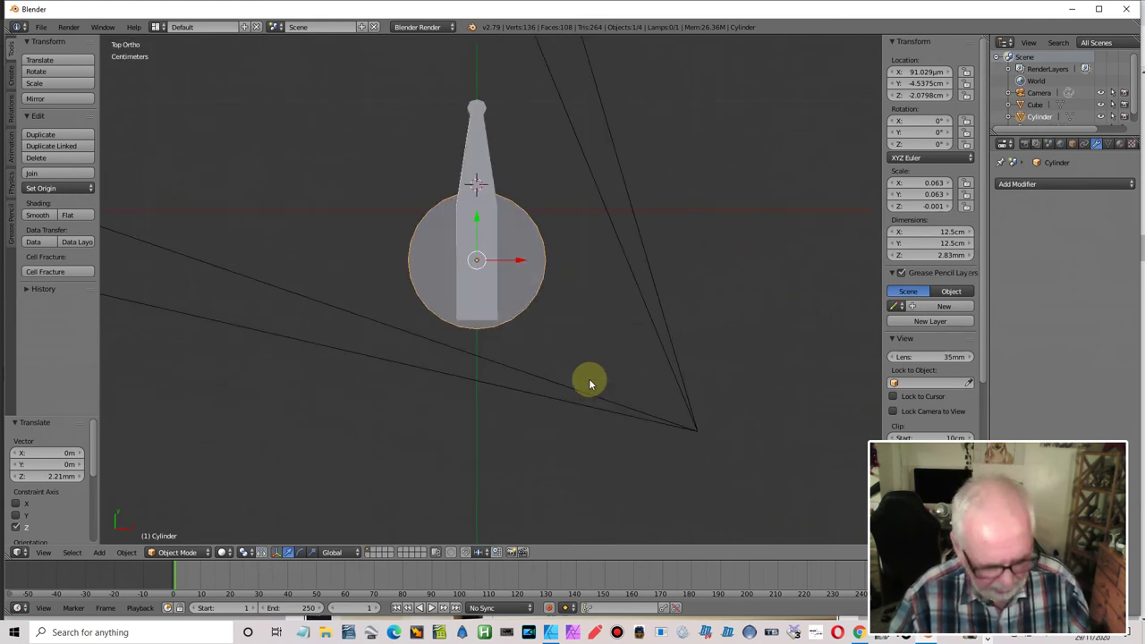
{"action": "key", "text": "s"}
{"action": "left_click", "coordinate": [605, 383]}
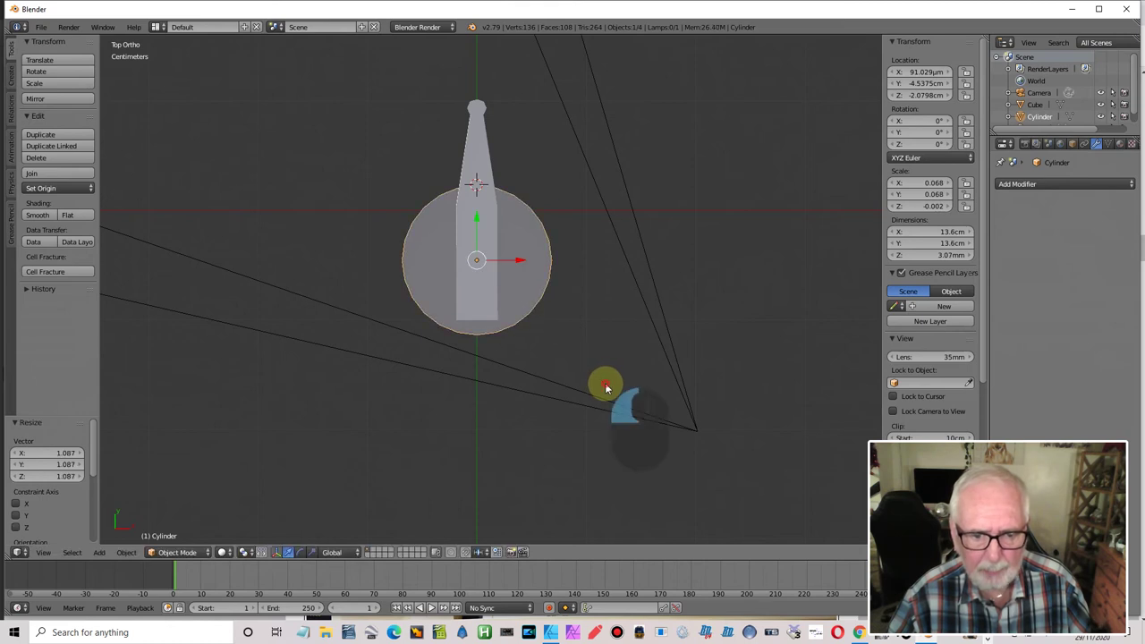
{"action": "middle_click_drag", "start_coordinate": [604, 382], "coordinate": [431, 287]}
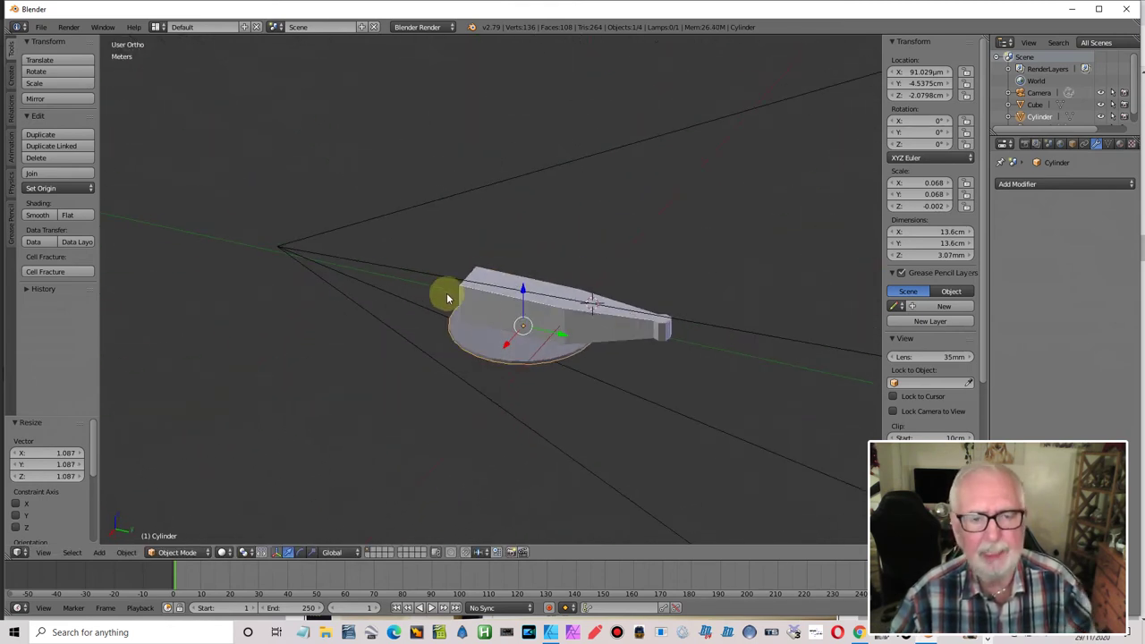
{"action": "middle_click_drag", "start_coordinate": [504, 330], "coordinate": [549, 340]}
{"action": "middle_click_drag", "start_coordinate": [510, 304], "coordinate": [506, 300]}
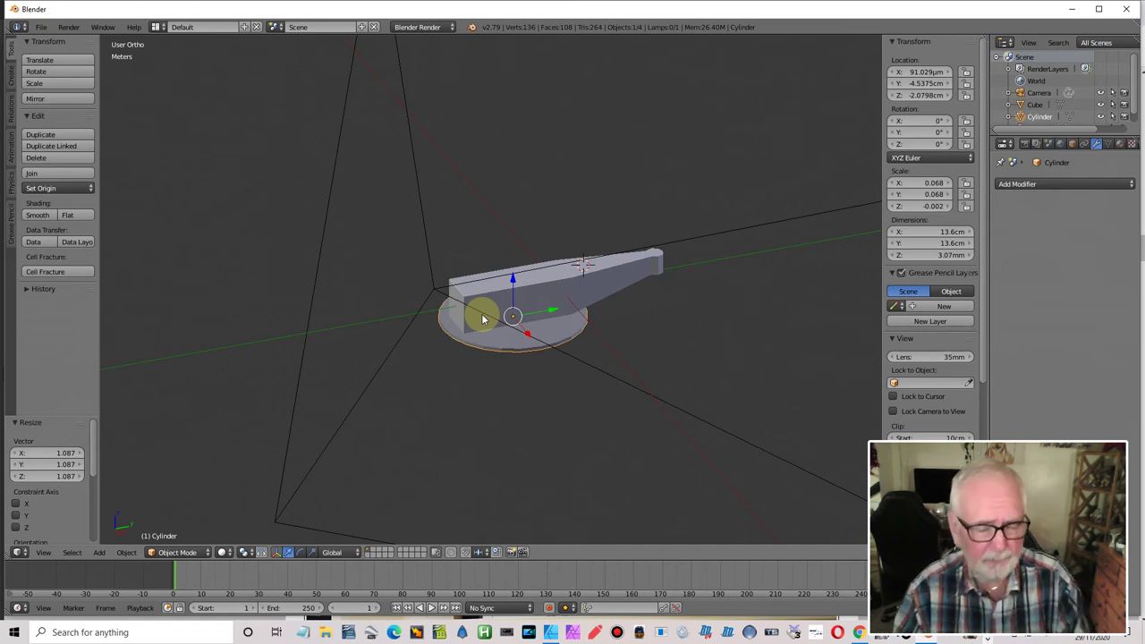
- Add a second mesh cylinder with 7 vertices at the 3D cursor
{"action": "left_click", "coordinate": [127, 553]}
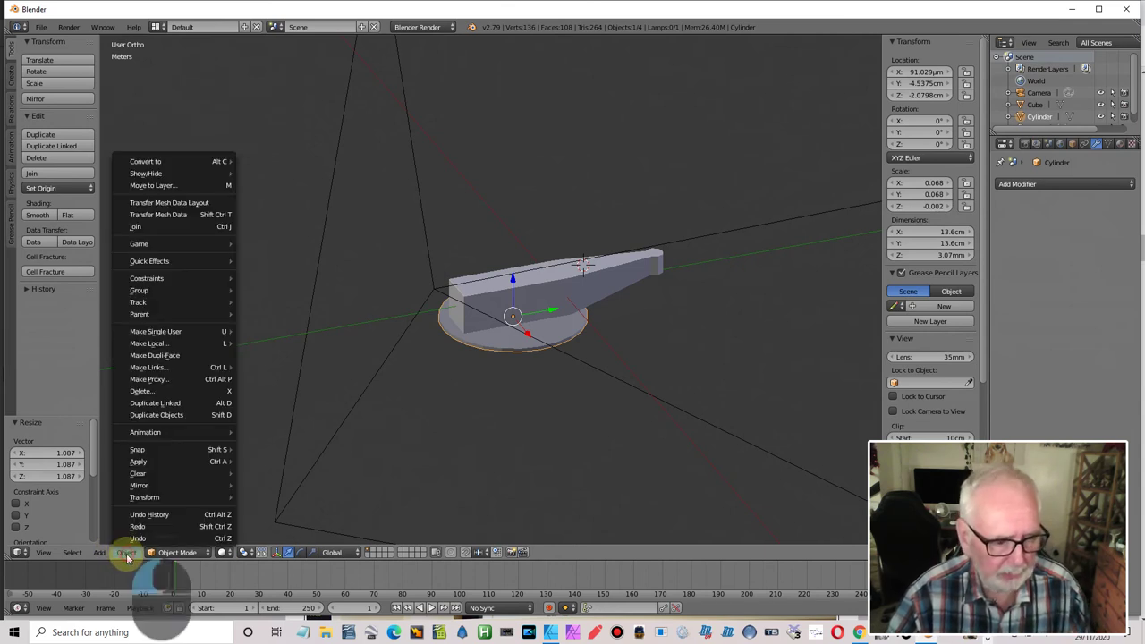
{"action": "left_click", "coordinate": [104, 549]}
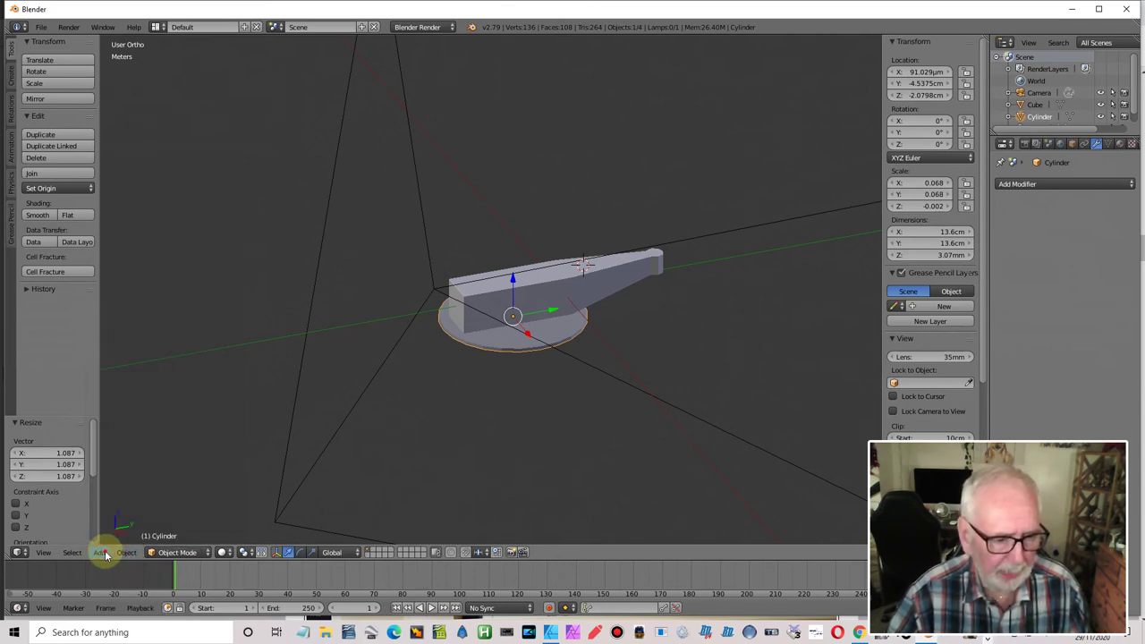
{"action": "left_click", "coordinate": [104, 553]}
{"action": "mouse_move", "coordinate": [134, 538]}
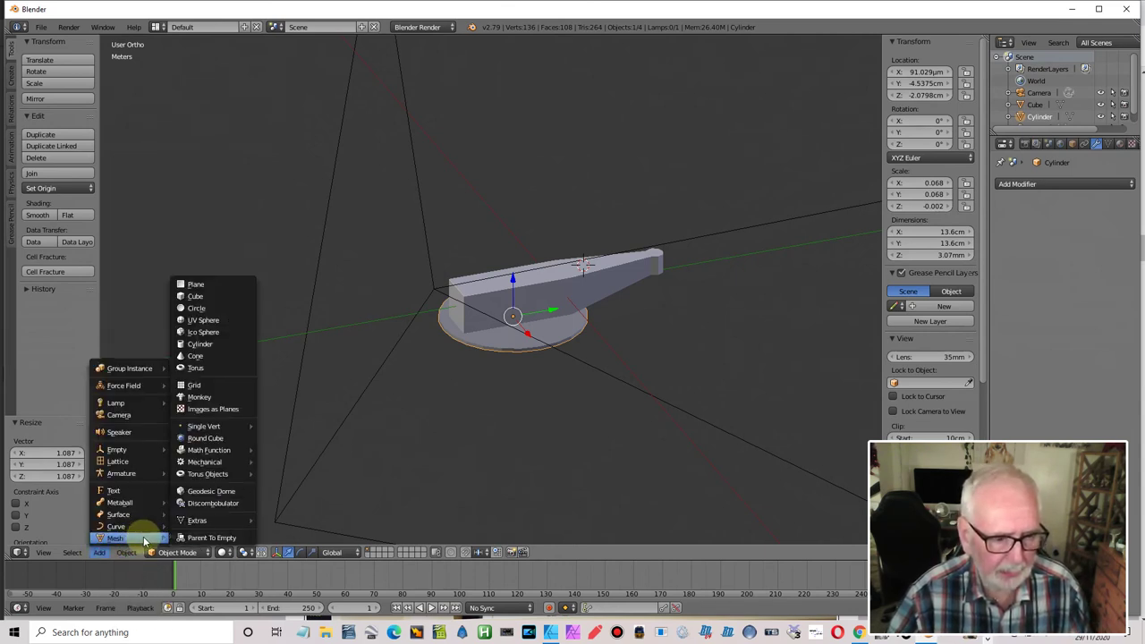
{"action": "left_click", "coordinate": [217, 344]}
{"action": "left_click", "coordinate": [69, 453]}
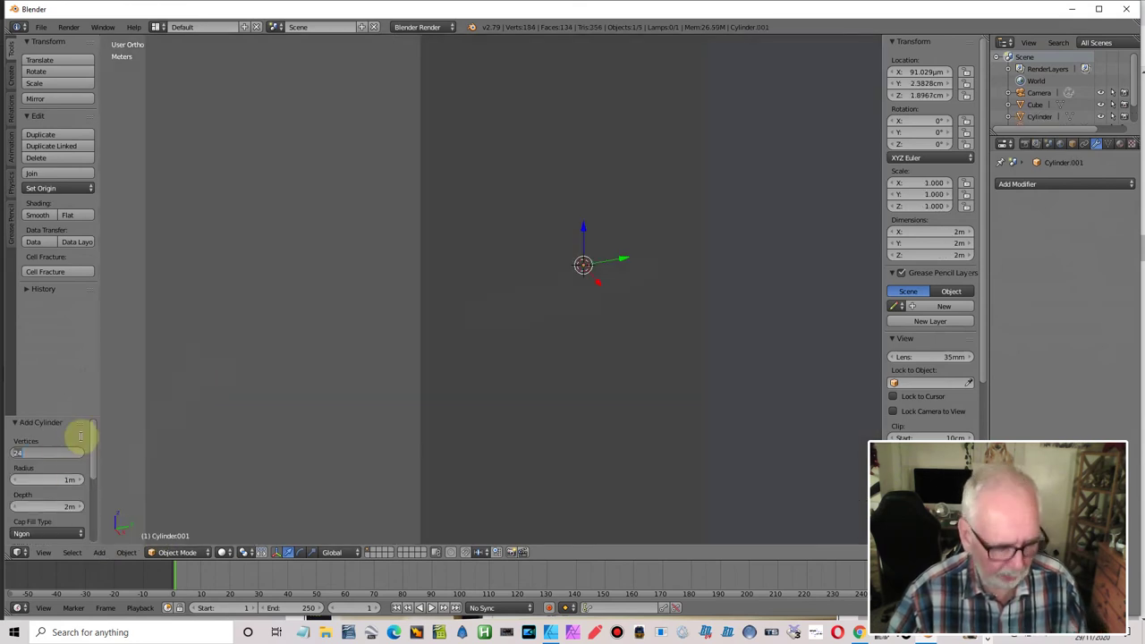
{"action": "type", "text": "7"}
{"action": "key", "text": "Return"}
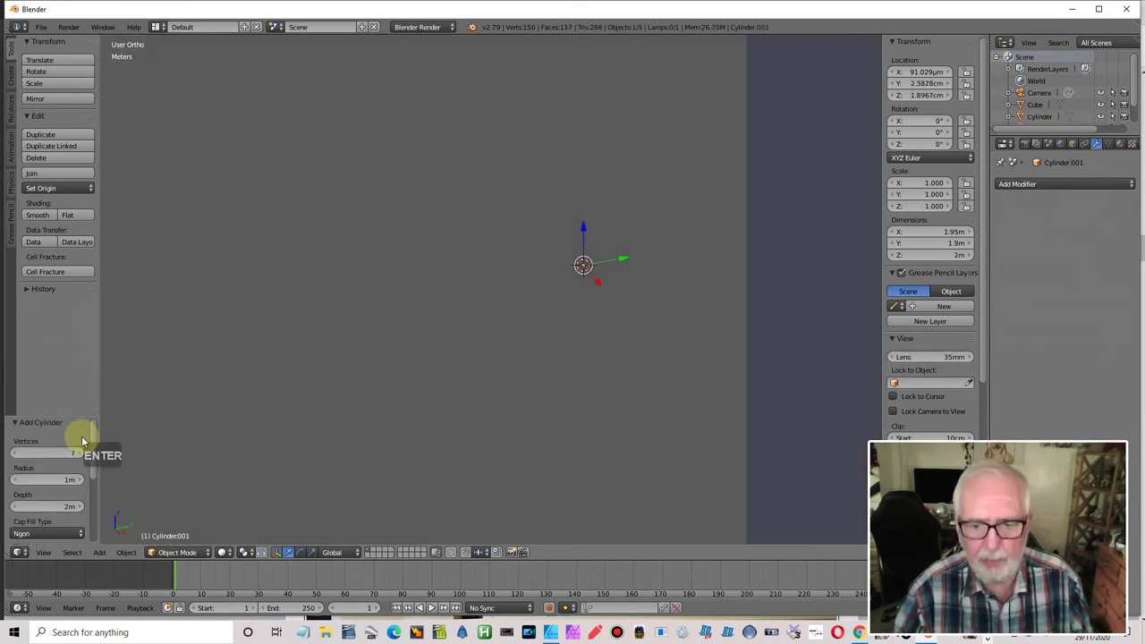
- Rotate the seven-sided cylinder 90 degrees about the Y axis
{"action": "left_click", "coordinate": [648, 427]}
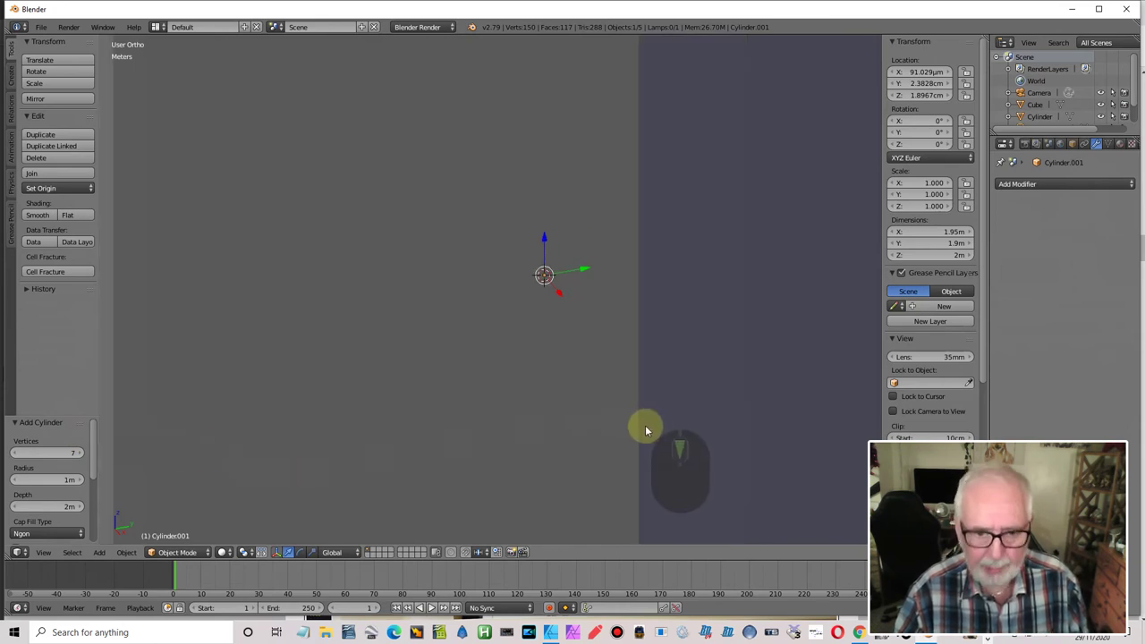
{"action": "key", "text": "r"}
{"action": "key", "text": "y"}
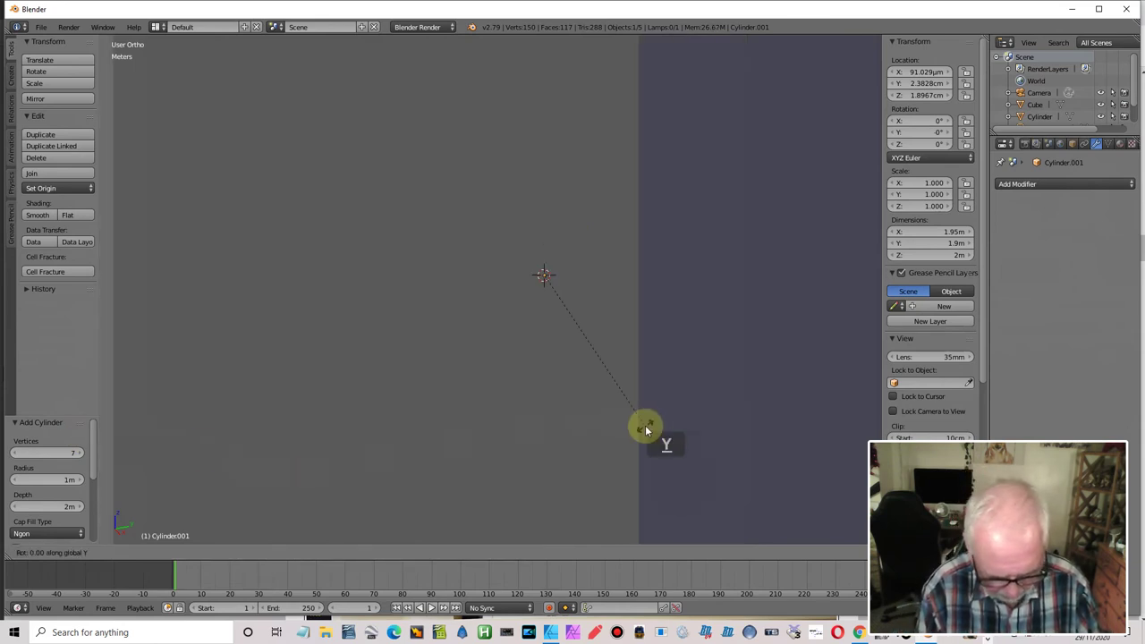
{"action": "key", "text": "9"}
{"action": "key", "text": "0"}
{"action": "key", "text": "Return"}
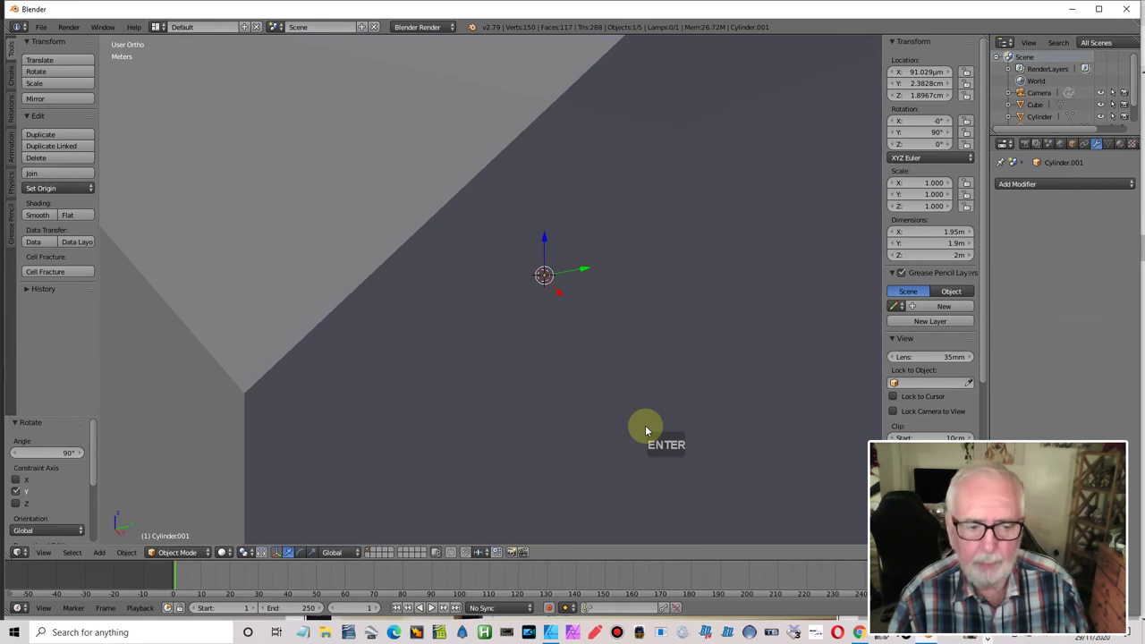
{"action": "scroll", "coordinate": [651, 432], "scroll_direction": "down", "scroll_amount": 5}
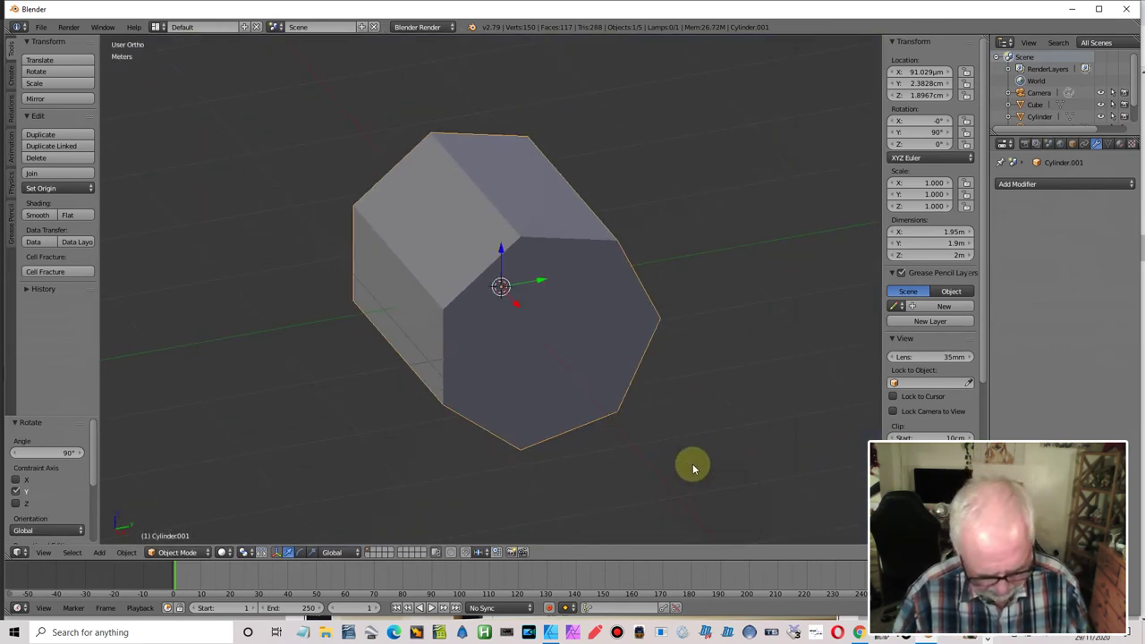
- Scale the seven-sided cylinder down in the top view to about 8.3 mm across
{"action": "key", "text": "KP_7"}
{"action": "key", "text": "s"}
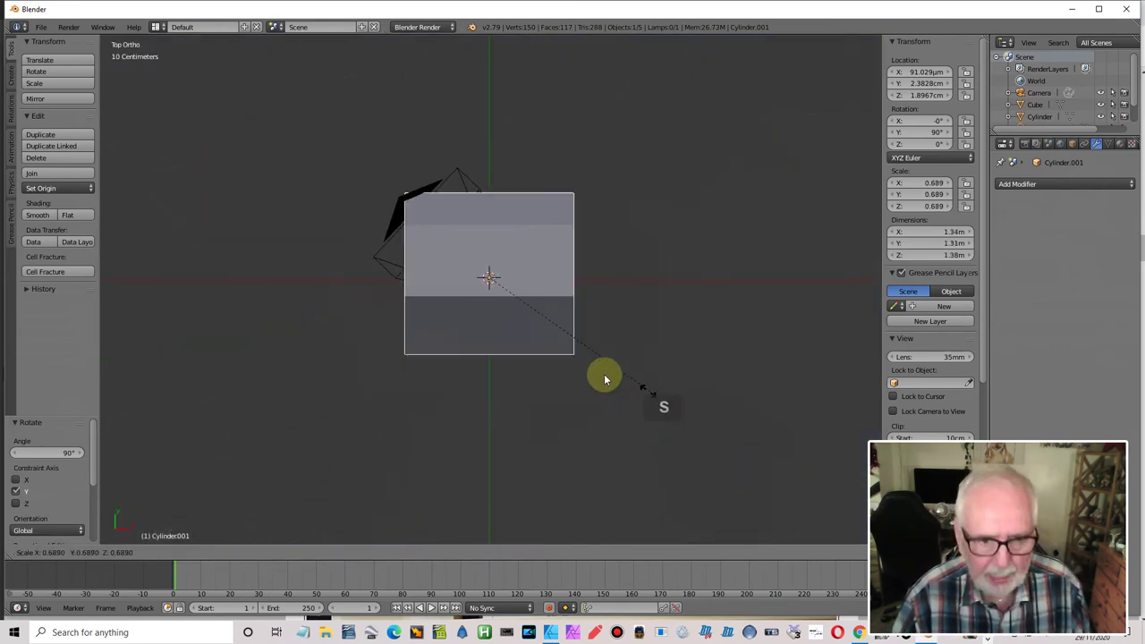
{"action": "left_click", "coordinate": [498, 288]}
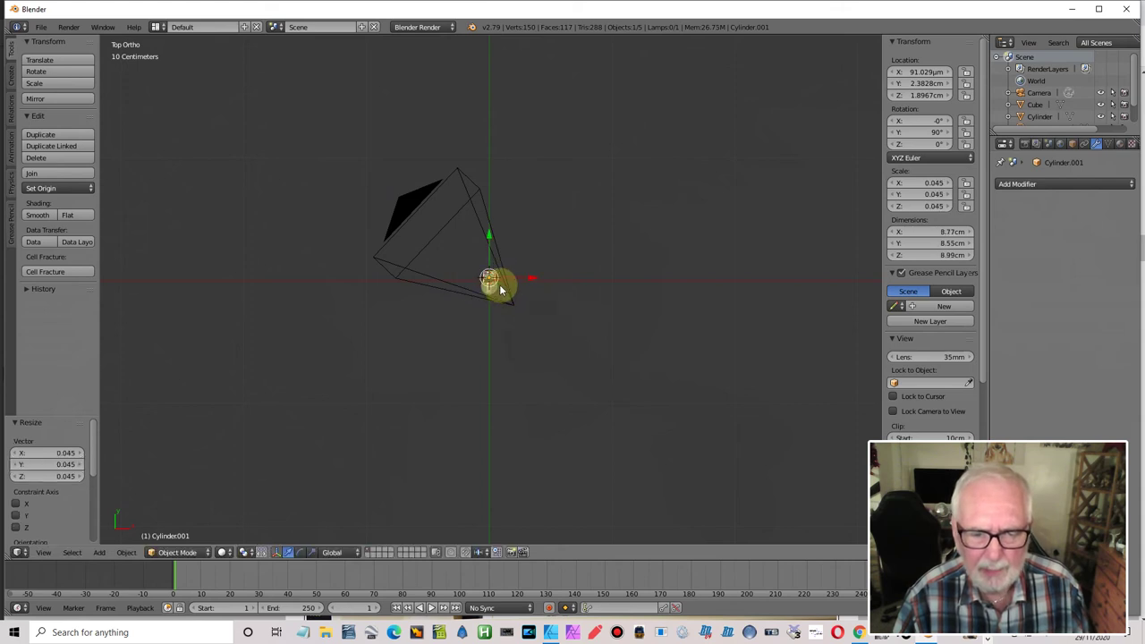
{"action": "scroll", "coordinate": [501, 287], "scroll_direction": "up", "scroll_amount": 6}
{"action": "key", "text": "s"}
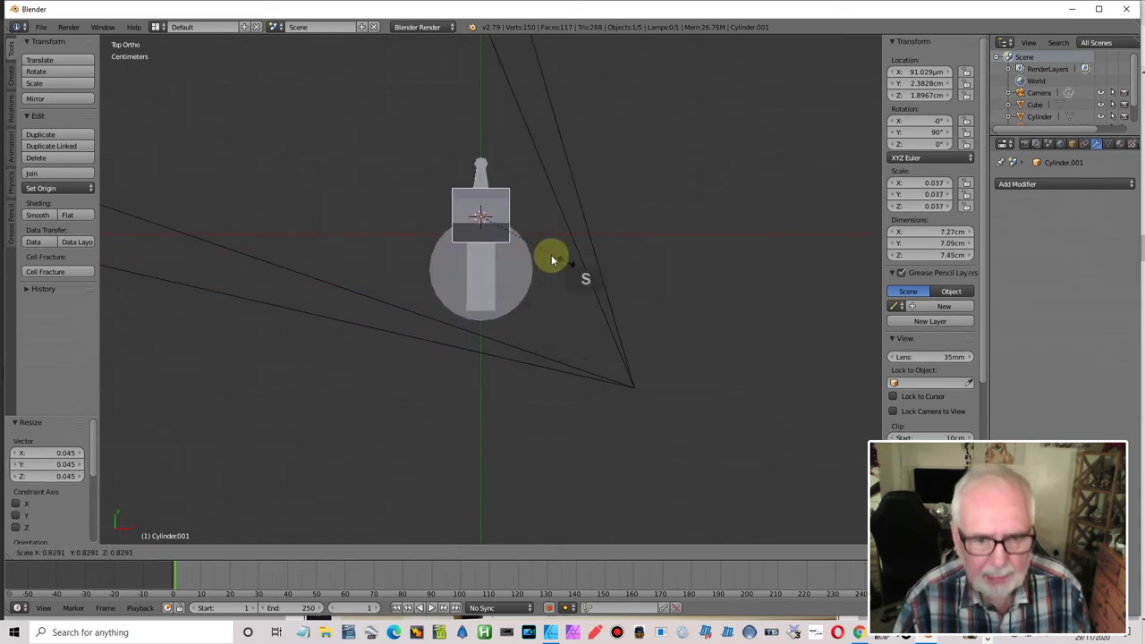
{"action": "left_click", "coordinate": [485, 224]}
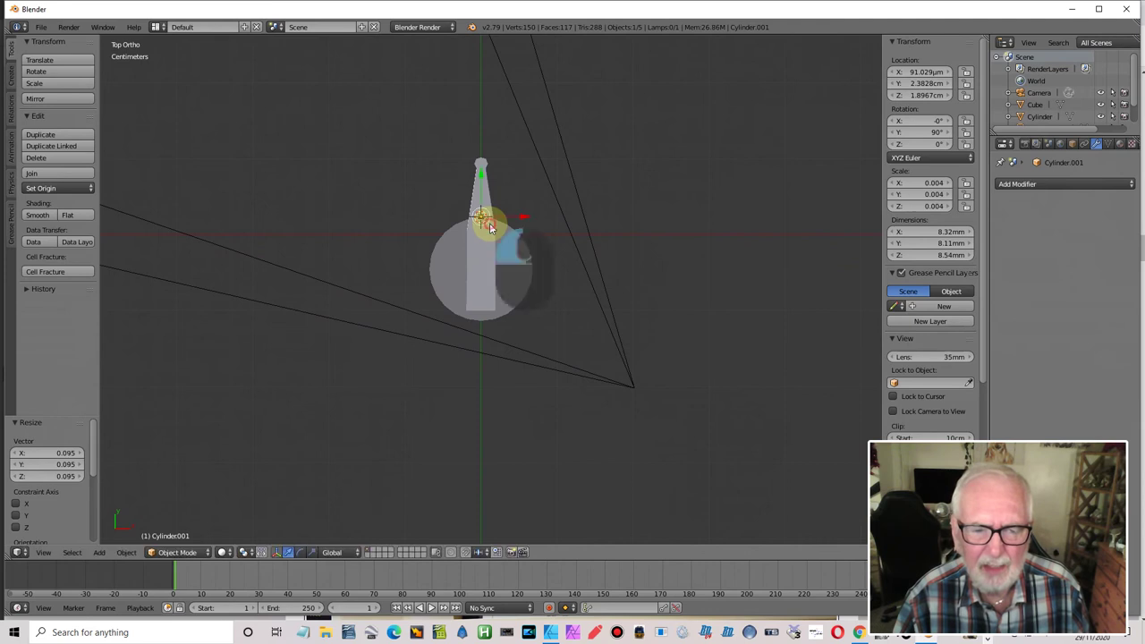
- Move the small cylinder about -11.1 cm along Y to the block's wide end and scale it by about 0.647
{"action": "left_click_drag", "start_coordinate": [481, 176], "coordinate": [497, 258]}
{"action": "scroll", "coordinate": [535, 346], "scroll_direction": "up", "scroll_amount": 2}
{"action": "scroll", "coordinate": [534, 346], "scroll_direction": "up", "scroll_amount": 4}
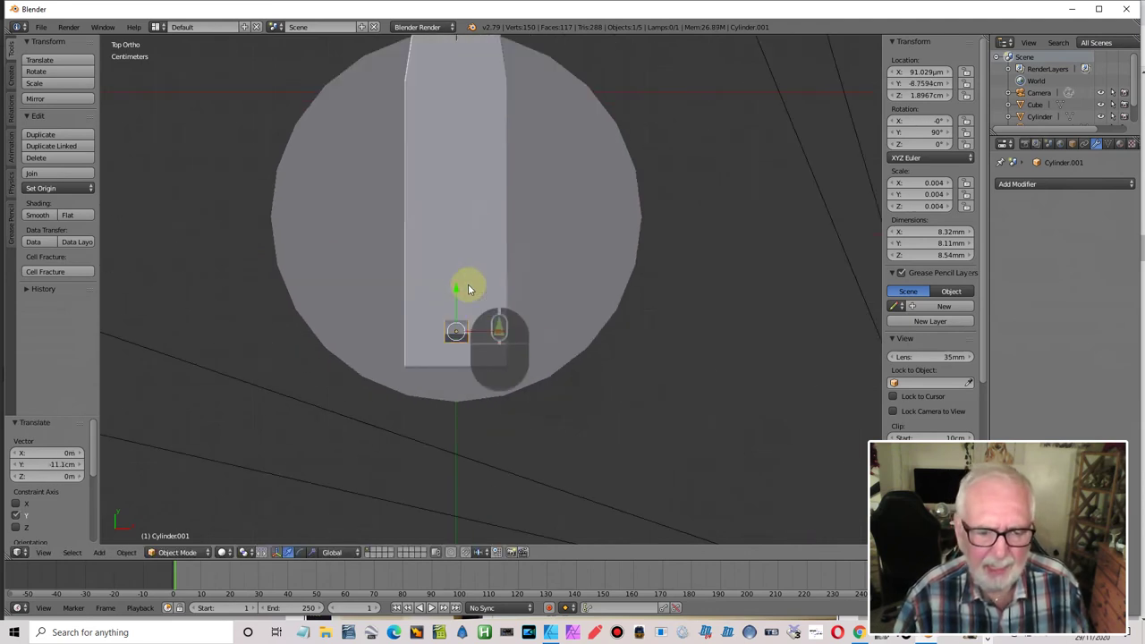
{"action": "key", "text": "s"}
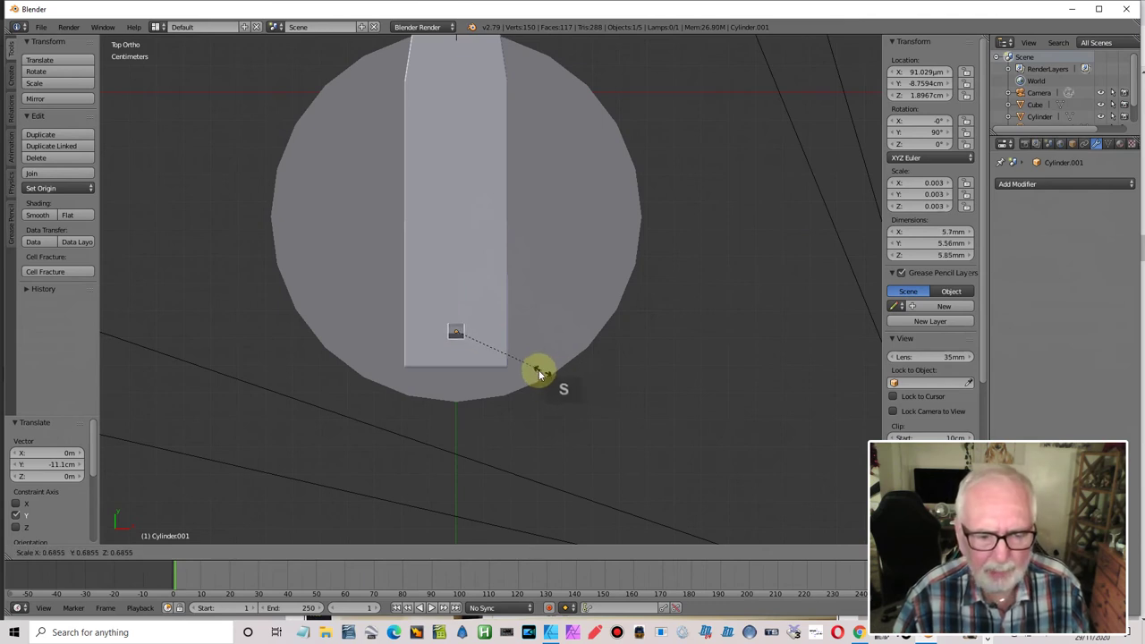
{"action": "left_click", "coordinate": [539, 374]}
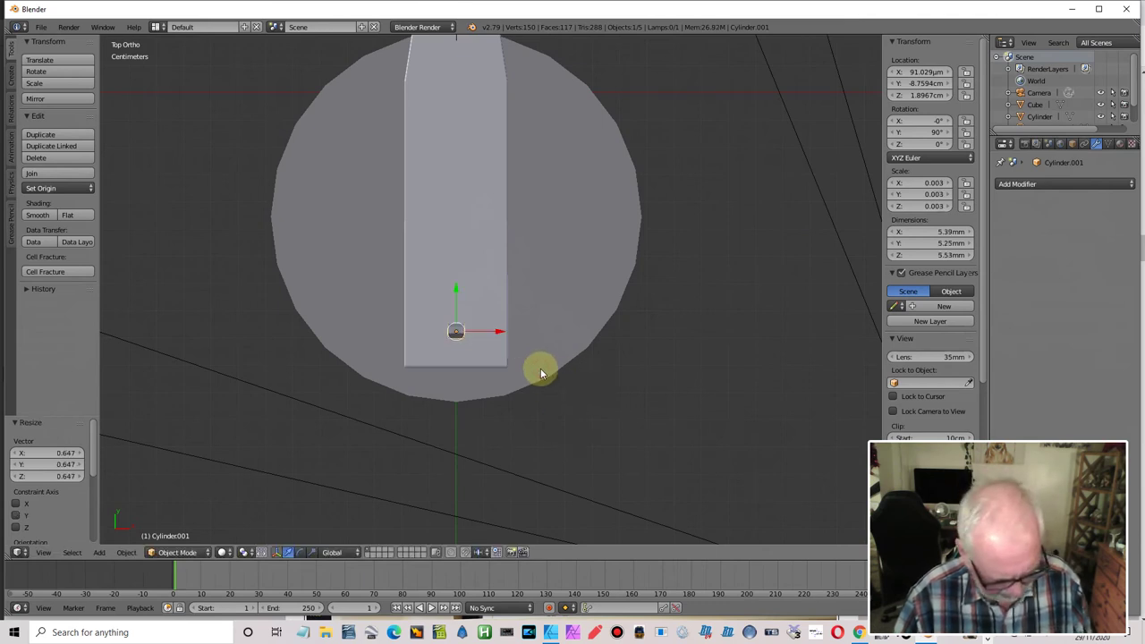
- Stretch the cylinder along X by about 7.92, into a pin about 4.38 cm long that spans the block's width
{"action": "key", "text": "s"}
{"action": "key", "text": "x"}
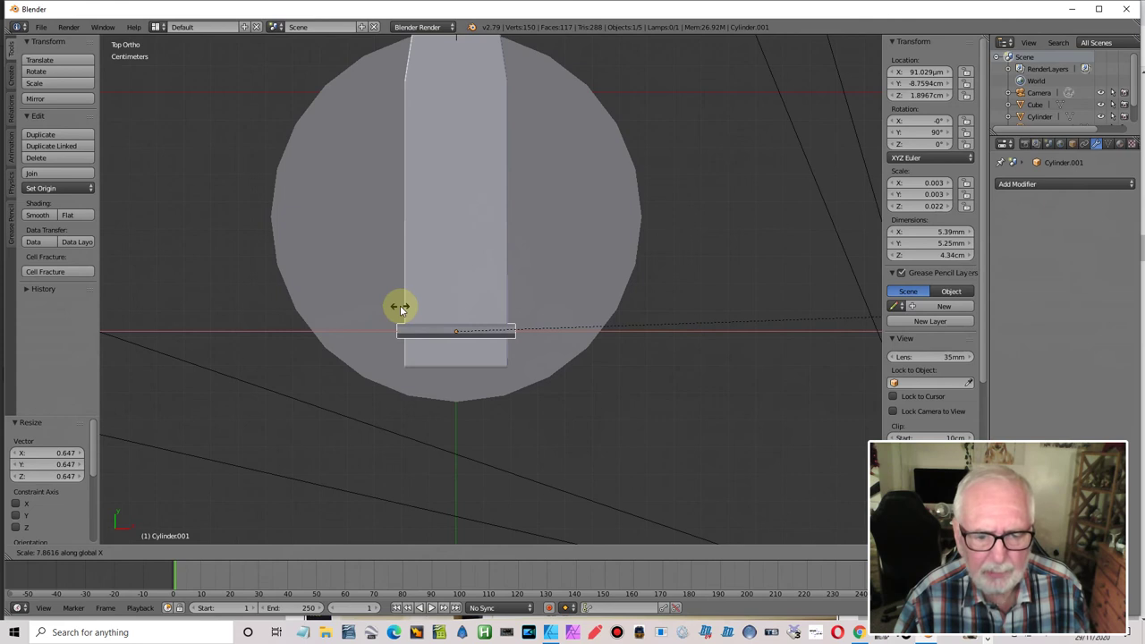
{"action": "left_click", "coordinate": [402, 307]}
- Lower the pin about 2.8 cm into the block's side and shift it about -1.75 mm along Y in the right view
{"action": "middle_click_drag", "start_coordinate": [349, 355], "coordinate": [205, 275]}
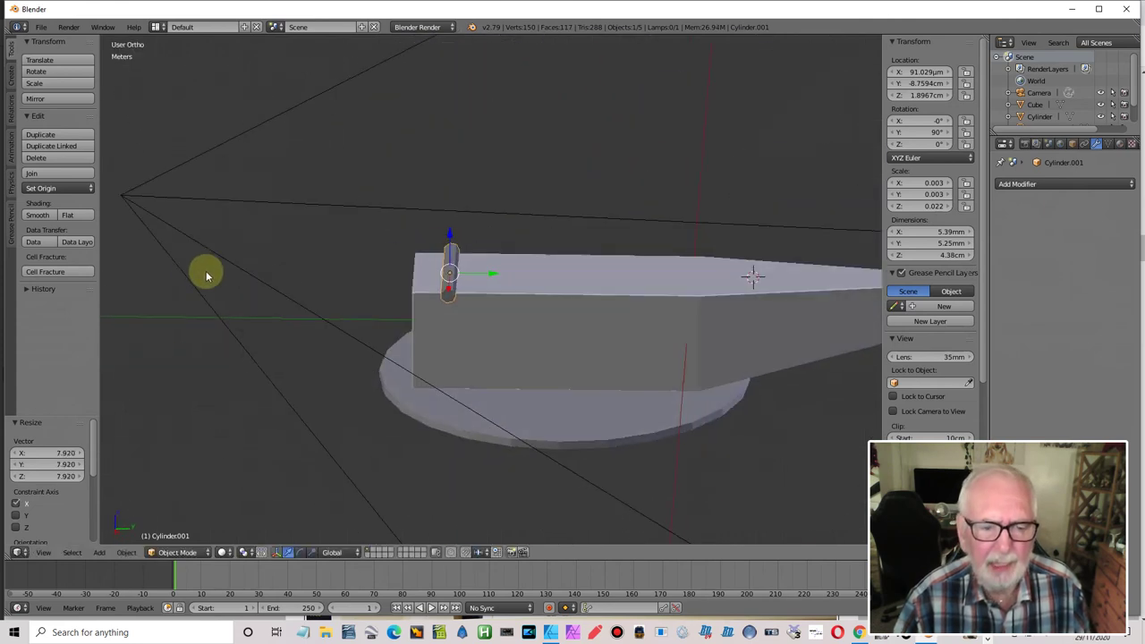
{"action": "left_click_drag", "start_coordinate": [450, 234], "coordinate": [442, 302]}
{"action": "middle_click_drag", "start_coordinate": [441, 301], "coordinate": [445, 347]}
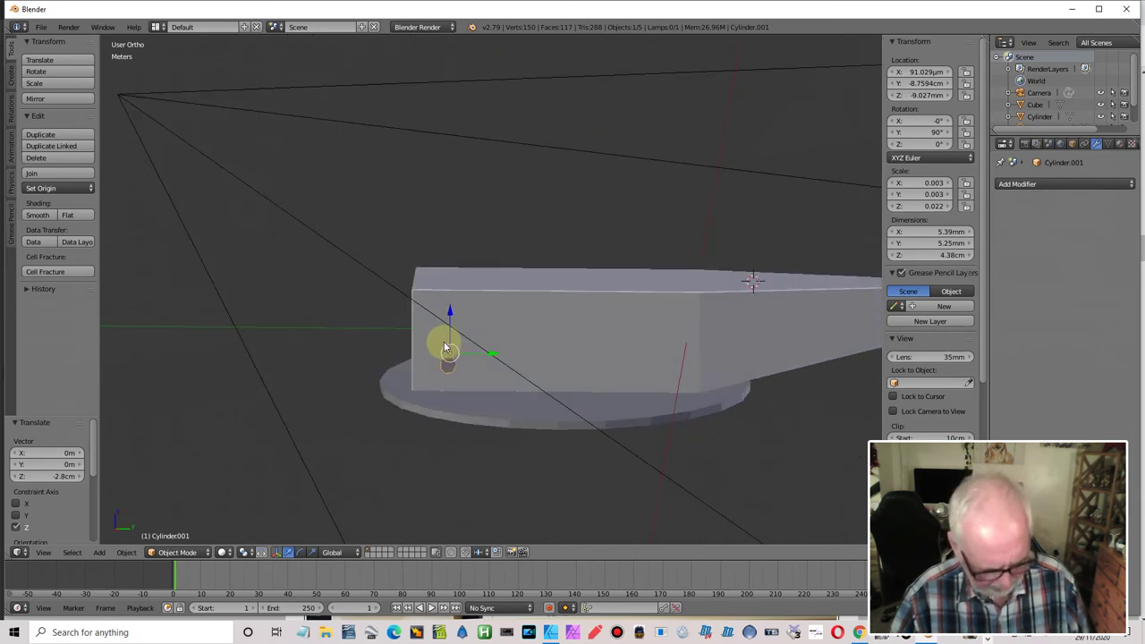
{"action": "key", "text": "KP_3"}
{"action": "left_click_drag", "start_coordinate": [494, 365], "coordinate": [487, 366]}
- Thicken the pin by a uniform scale of about 1.458, and shorten it along X to about 4.14 cm
{"action": "key", "text": "s"}
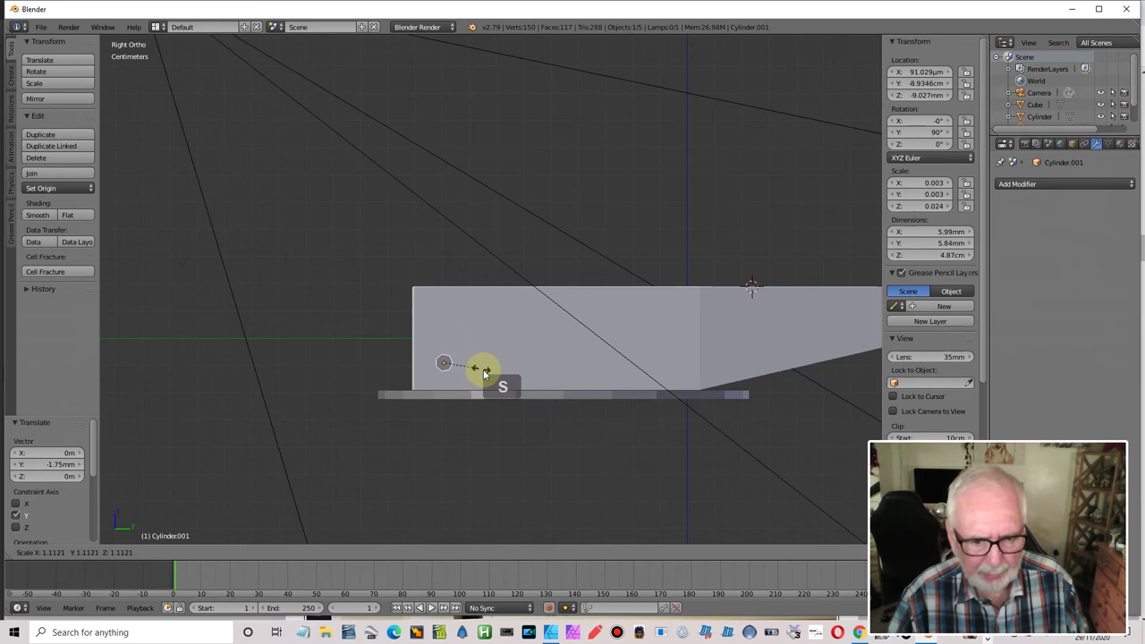
{"action": "left_click", "coordinate": [473, 364]}
{"action": "middle_click_drag", "start_coordinate": [439, 360], "coordinate": [578, 404]}
{"action": "key", "text": "s"}
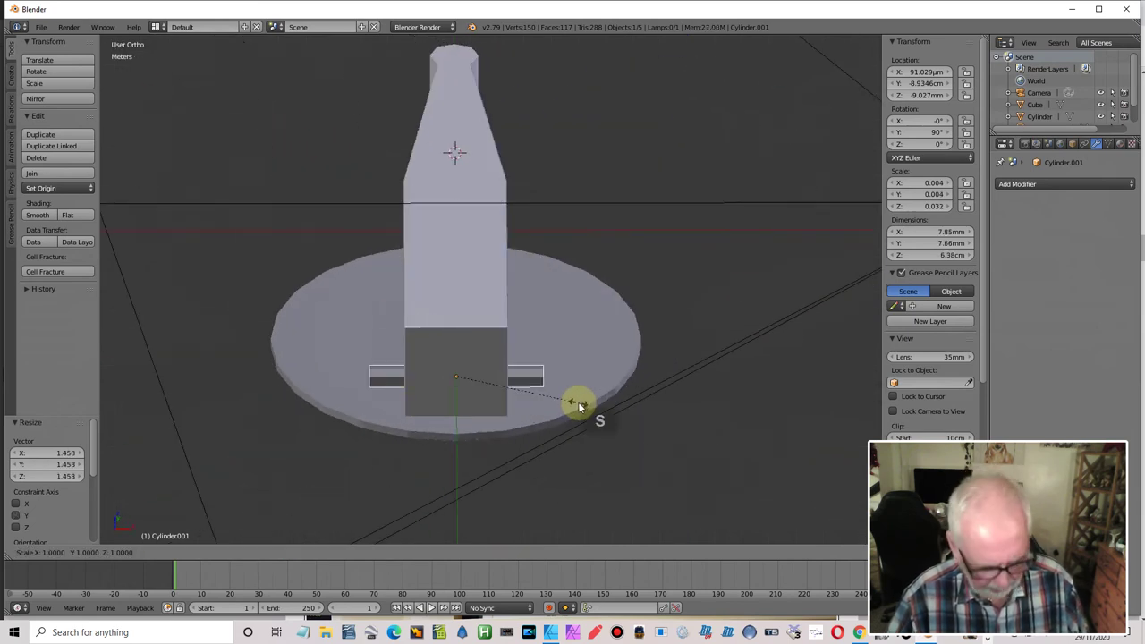
{"action": "key", "text": "x"}
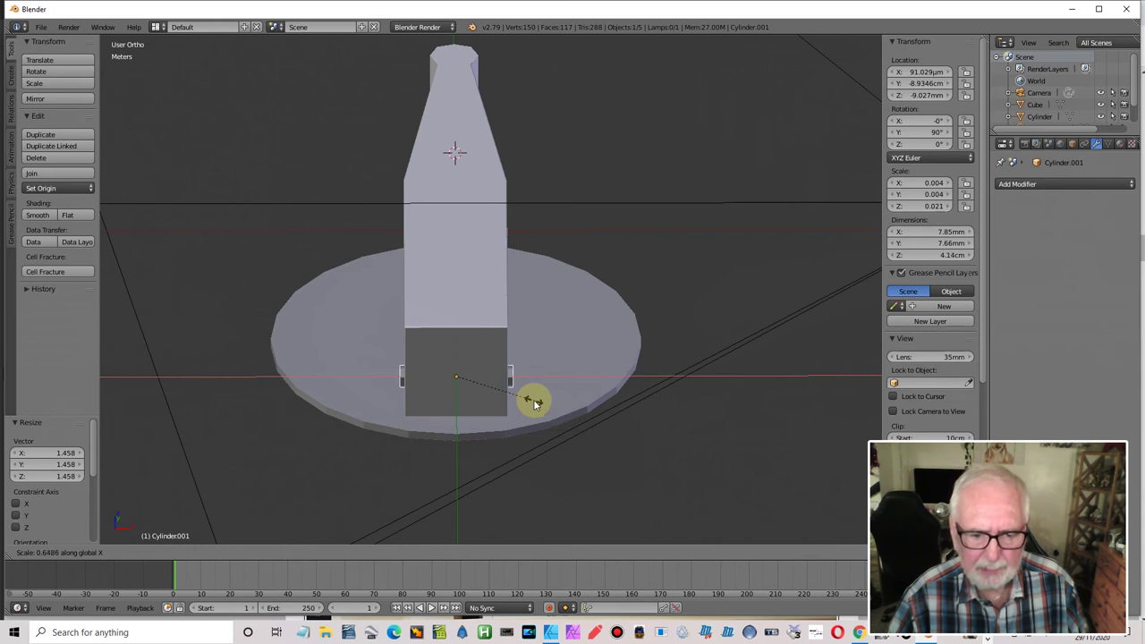
{"action": "left_click", "coordinate": [534, 403]}
- Centre the pin on the block by setting its X location to 0 m
{"action": "left_click", "coordinate": [919, 71]}
{"action": "type", "text": "0m"}
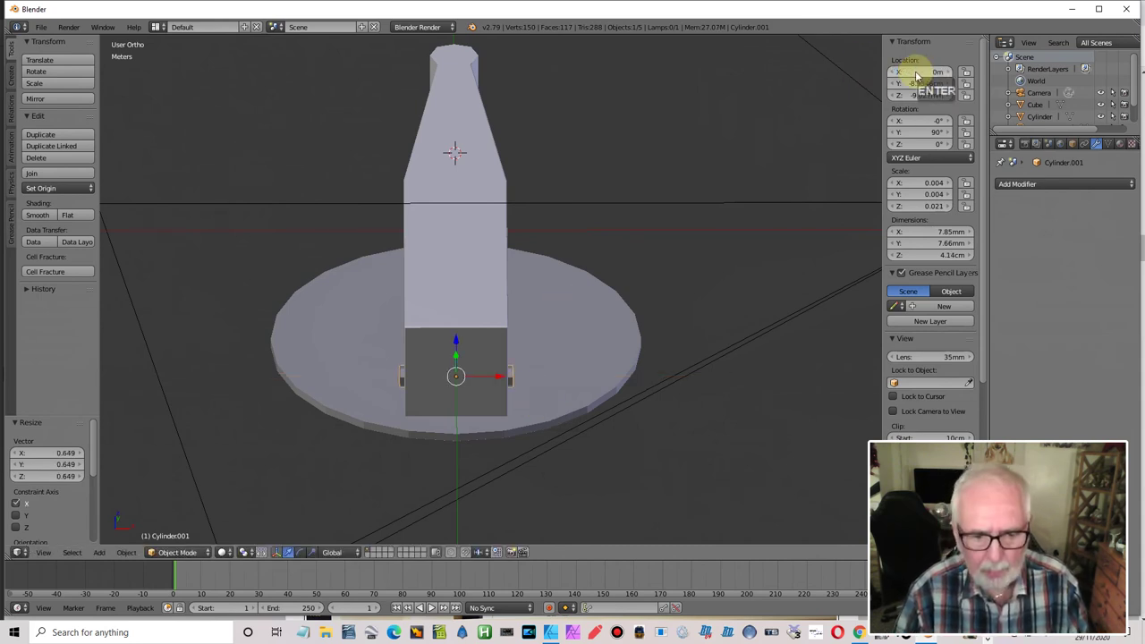
{"action": "key", "text": "Return"}
{"action": "middle_click_drag", "start_coordinate": [569, 379], "coordinate": [504, 361]}
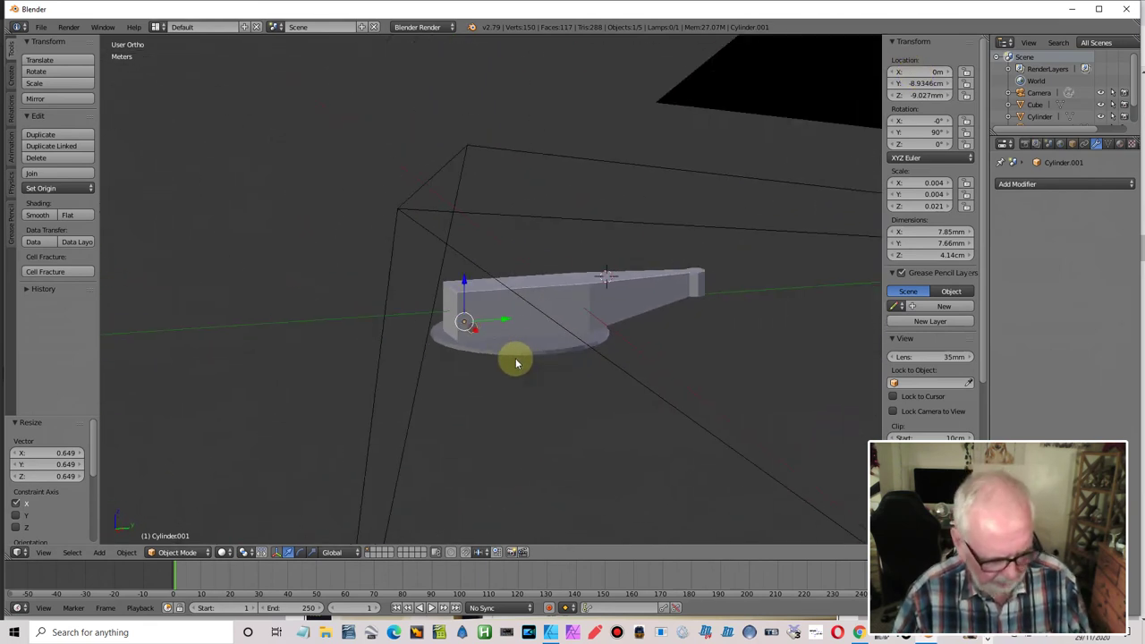
{"action": "key", "text": "Tab"}
{"action": "middle_click_drag", "start_coordinate": [578, 355], "coordinate": [614, 358]}
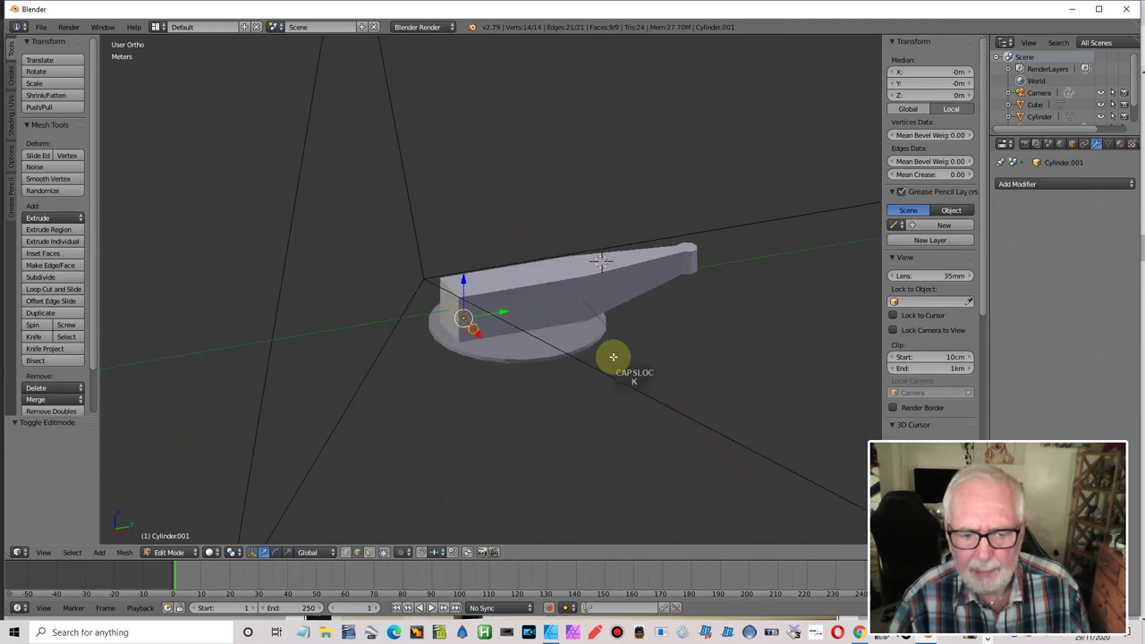
{"action": "key", "text": "Tab"}
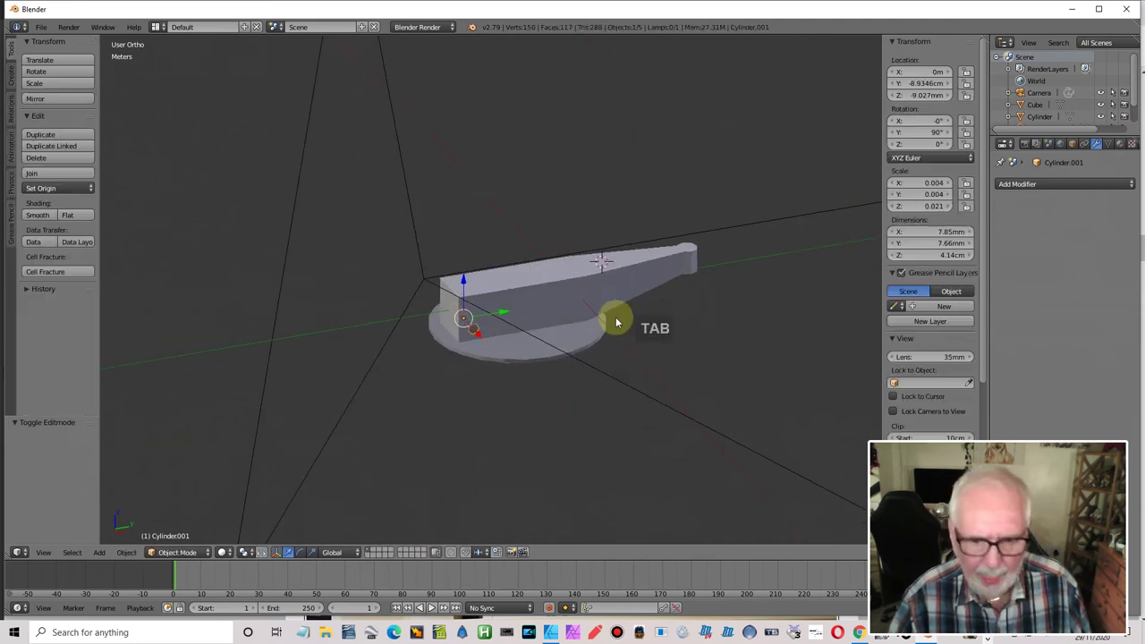
{"action": "right_click", "coordinate": [687, 269]}
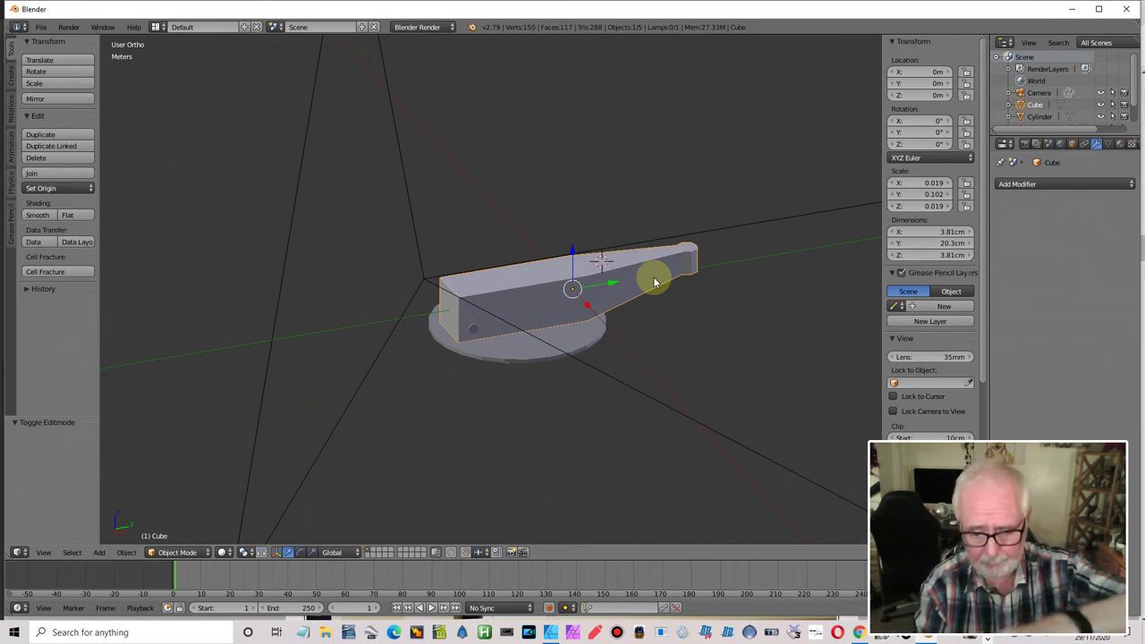
- Add a UV sphere with 24 segments and 8 rings at the 3D cursor
{"action": "left_click", "coordinate": [127, 552]}
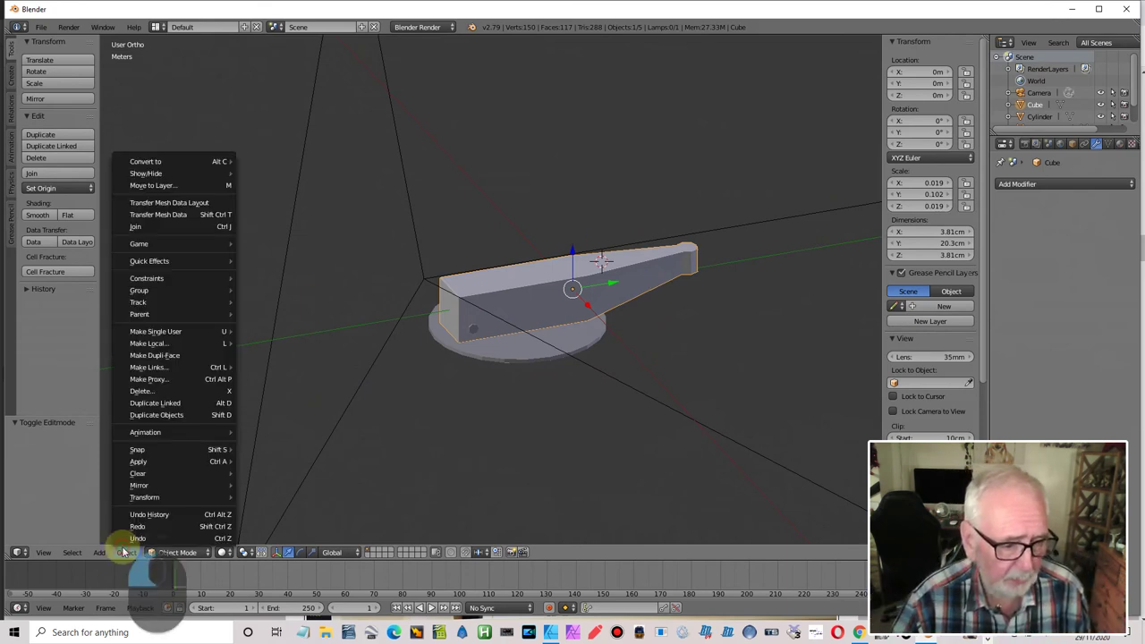
{"action": "mouse_move", "coordinate": [96, 547]}
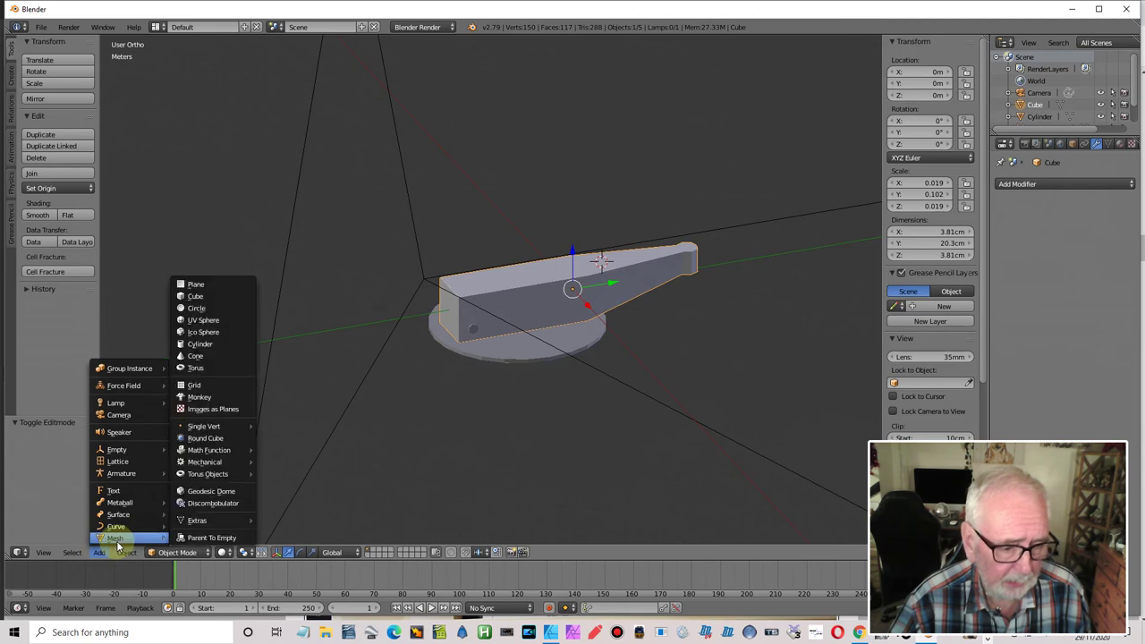
{"action": "left_click", "coordinate": [235, 318]}
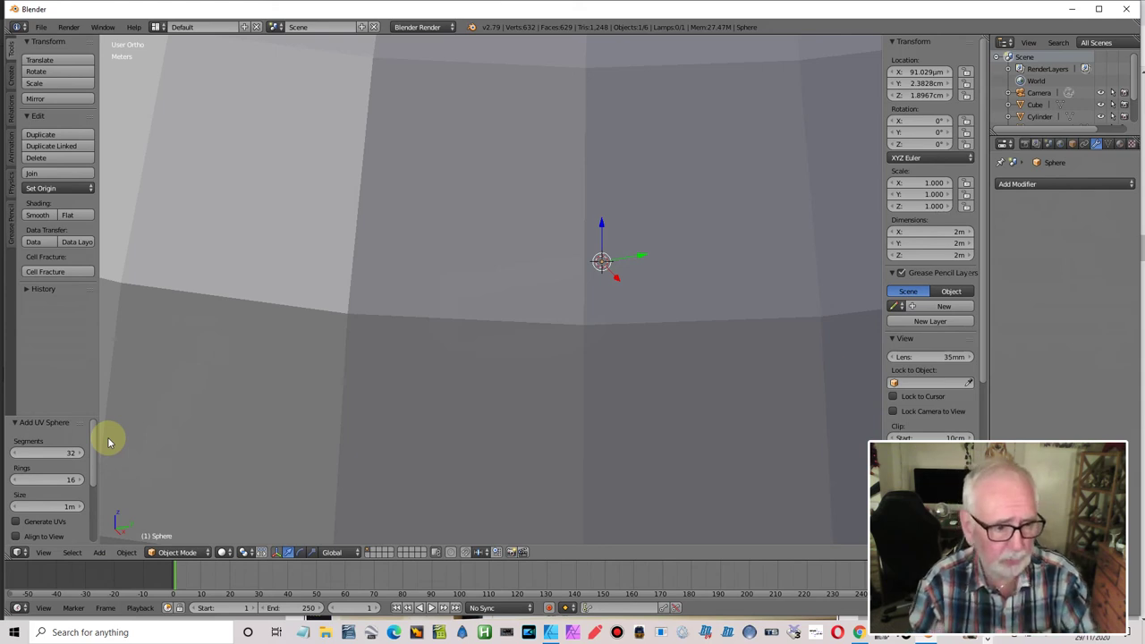
{"action": "left_click", "coordinate": [67, 452]}
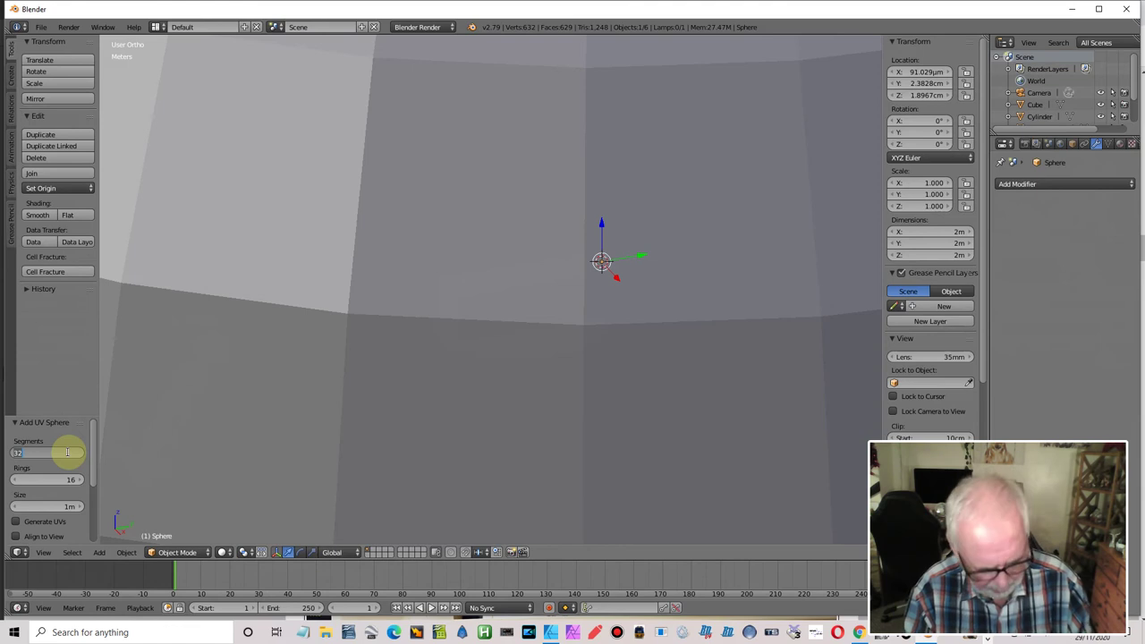
{"action": "type", "text": "2"}
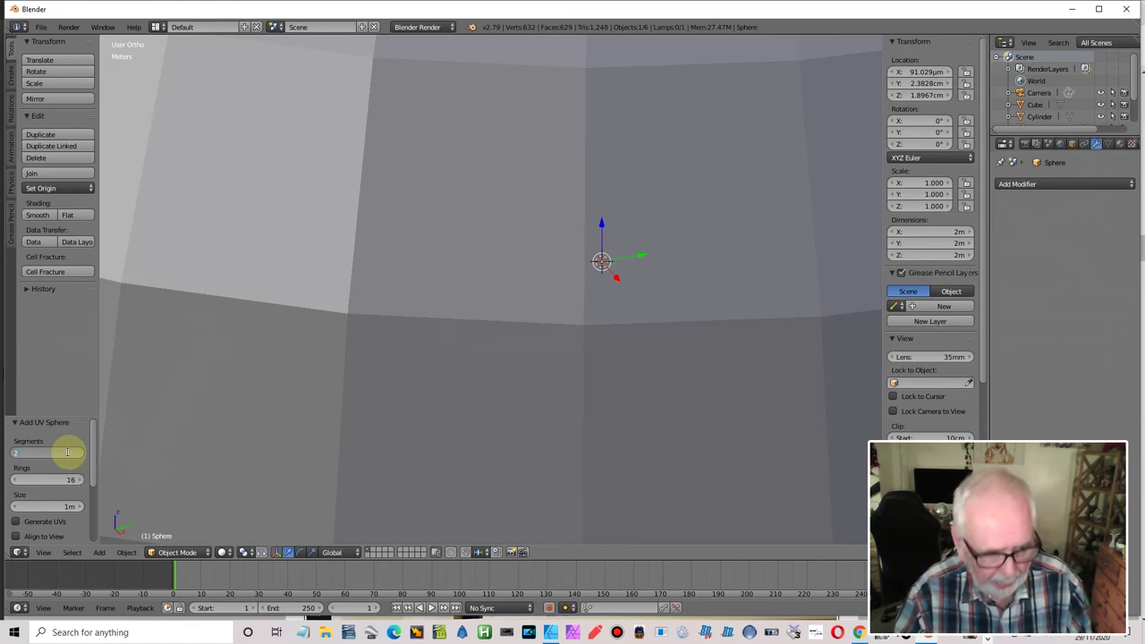
{"action": "type", "text": "4"}
{"action": "left_click", "coordinate": [70, 479]}
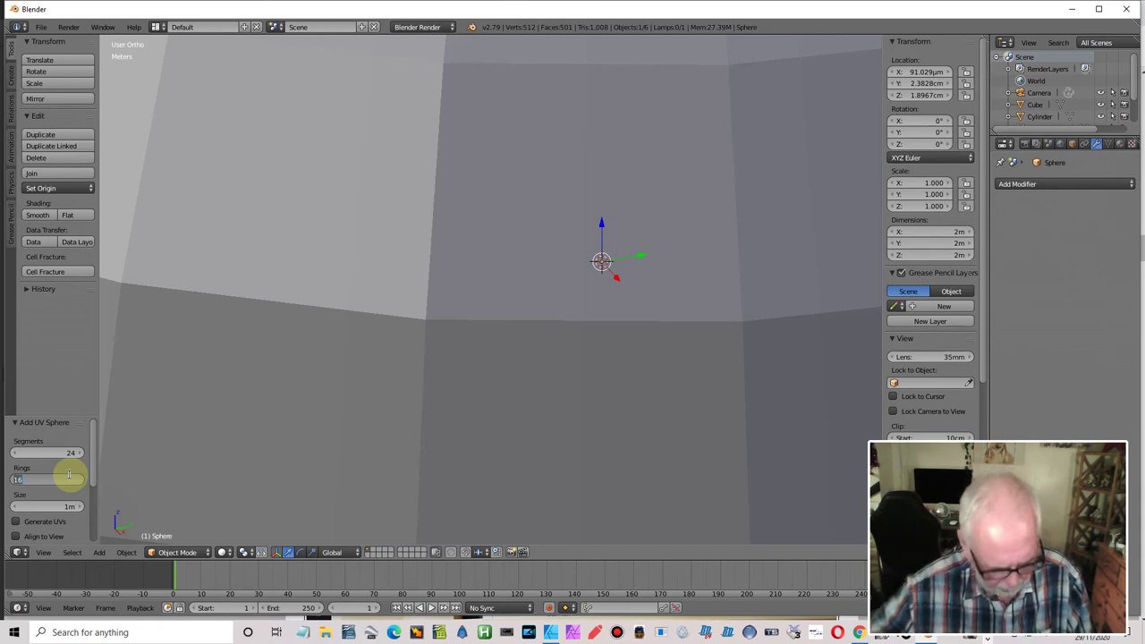
{"action": "type", "text": "8"}
{"action": "key", "text": "Return"}
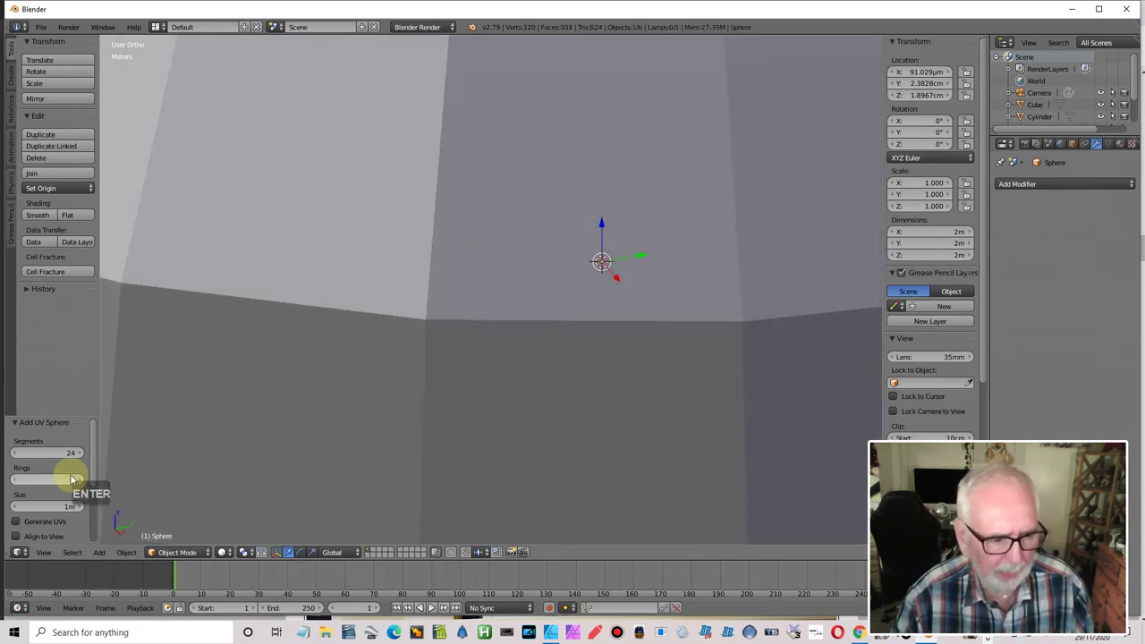
- Scale the sphere down by about 0.052 in the top view, to about 10.4 cm across
{"action": "scroll", "coordinate": [477, 247], "scroll_direction": "down", "scroll_amount": 8}
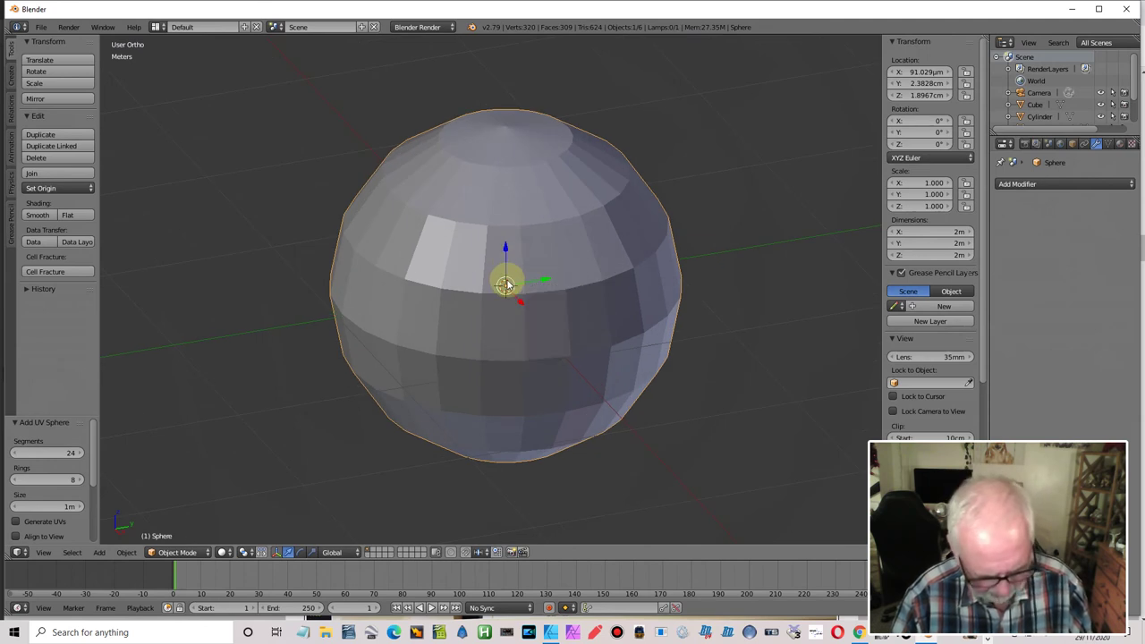
{"action": "key", "text": "KP_7"}
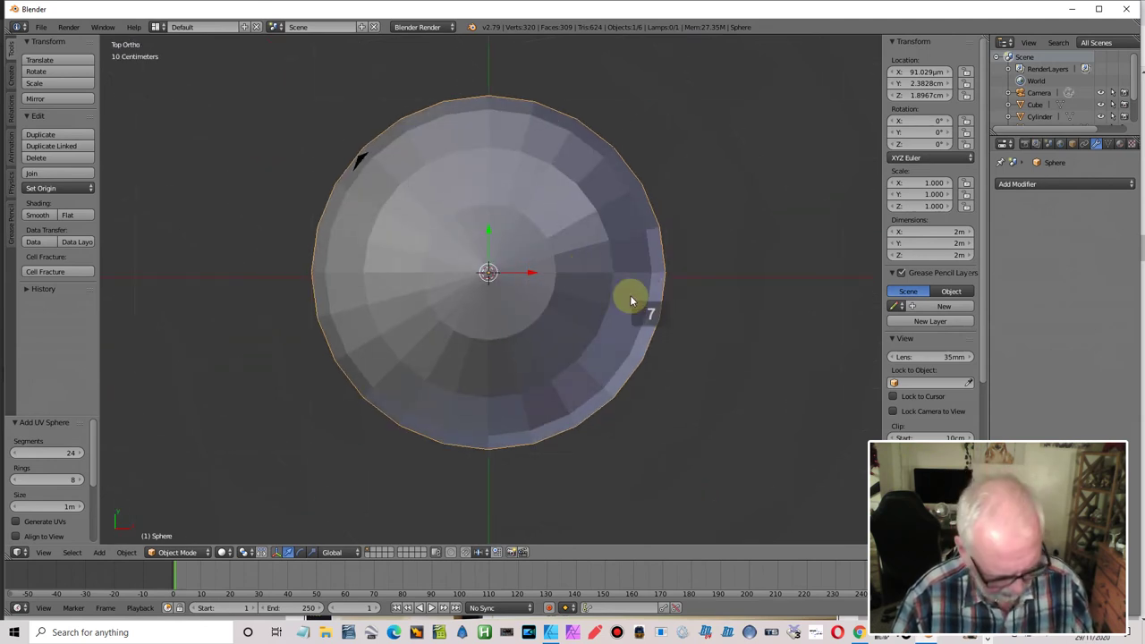
{"action": "key", "text": "s"}
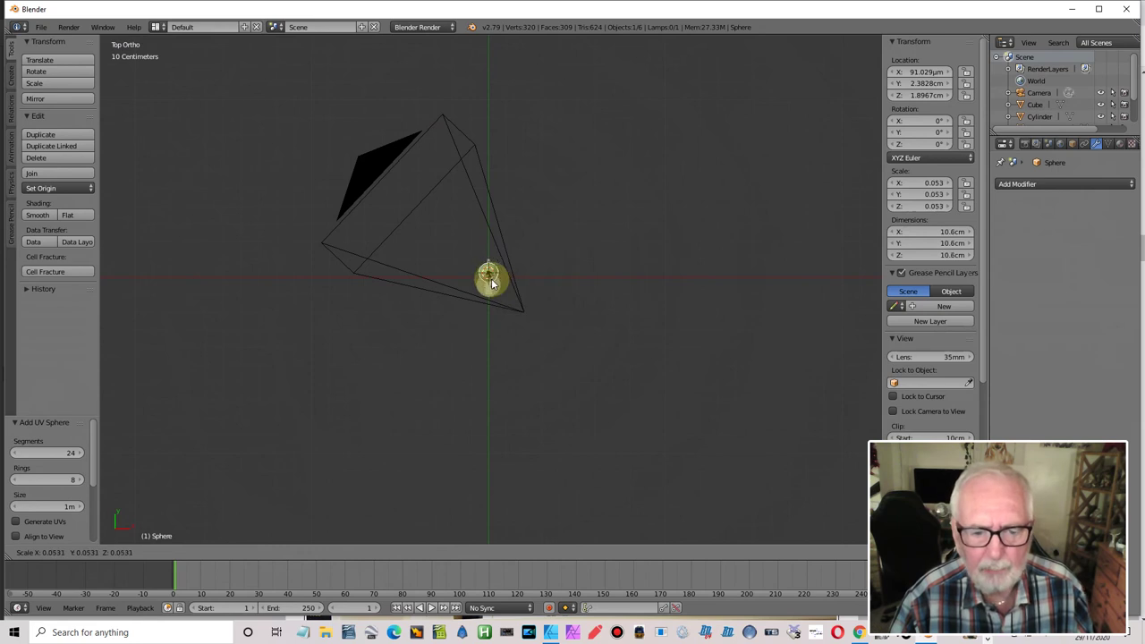
{"action": "left_click", "coordinate": [492, 283]}
{"action": "scroll", "coordinate": [510, 273], "scroll_direction": "up", "scroll_amount": 8}
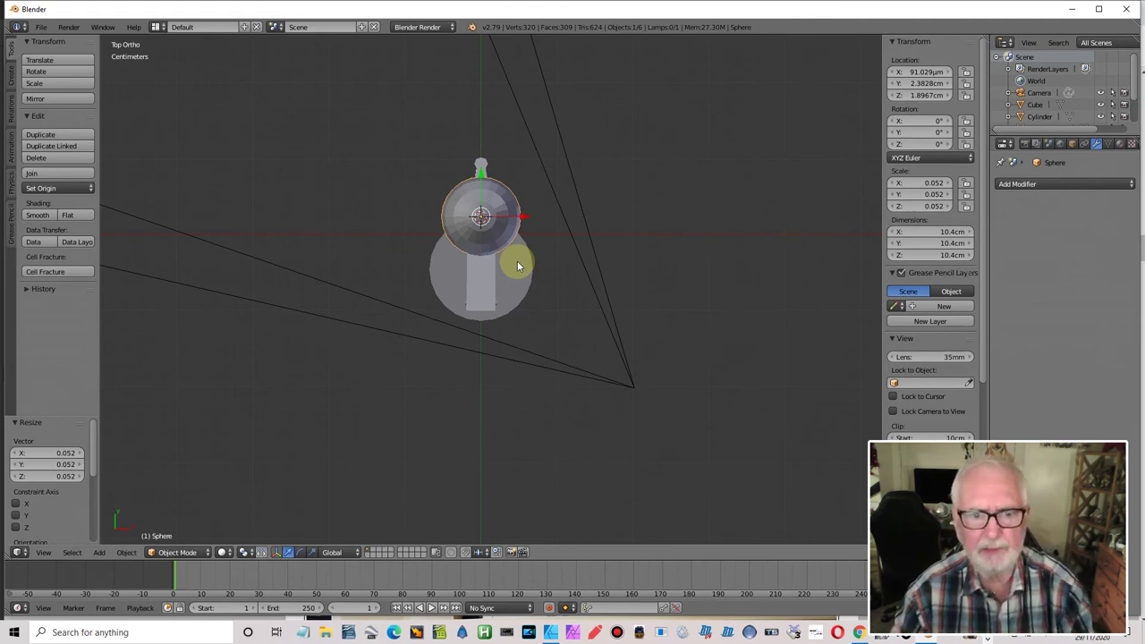
- Shrink the sphere to about 6.43 cm across and move it about 6.31 cm along Y onto the block's narrow end
{"action": "scroll", "coordinate": [510, 251], "scroll_direction": "up", "scroll_amount": 3}
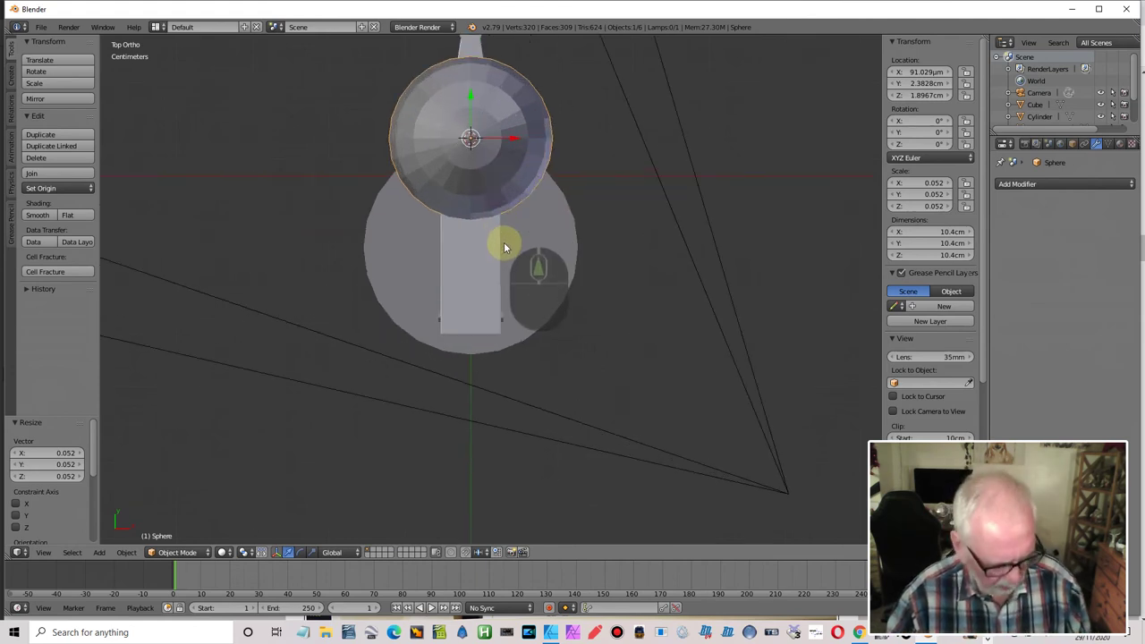
{"action": "scroll", "coordinate": [503, 242], "scroll_direction": "up", "scroll_amount": 4, "text": "shift"}
{"action": "scroll", "coordinate": [519, 347], "scroll_direction": "up", "scroll_amount": 3}
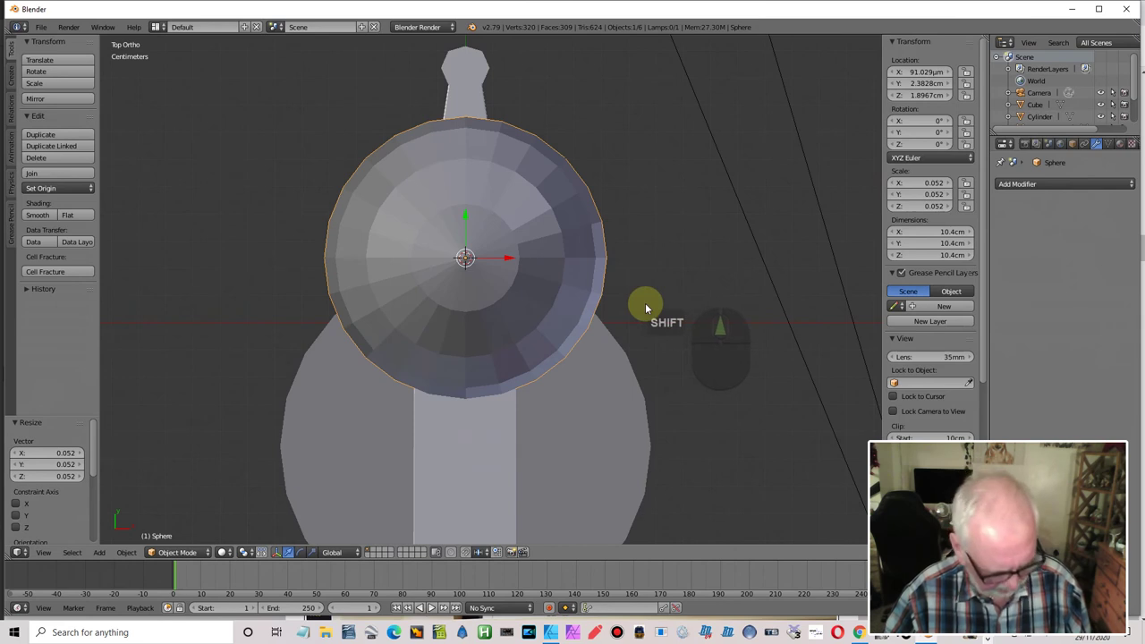
{"action": "key", "text": "s"}
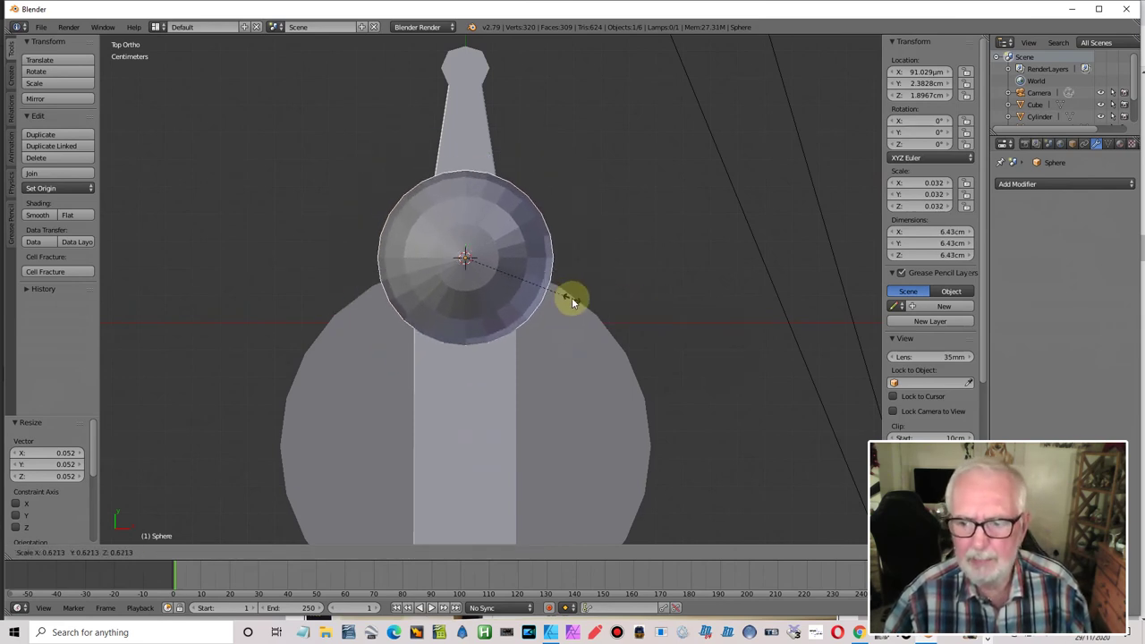
{"action": "left_click", "coordinate": [571, 296]}
{"action": "left_click_drag", "start_coordinate": [465, 205], "coordinate": [474, 50]}
{"action": "middle_click_drag", "start_coordinate": [605, 176], "coordinate": [601, 295]}
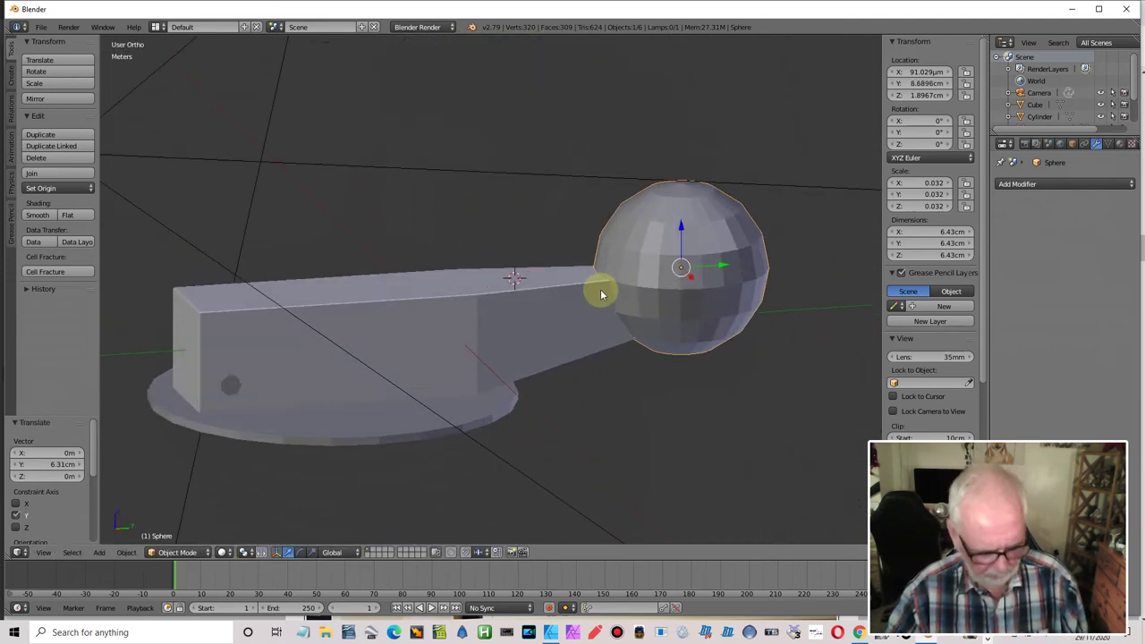
- Flatten the sphere along Z in the right side view to about 1.57 cm thick
{"action": "key", "text": "KP_3"}
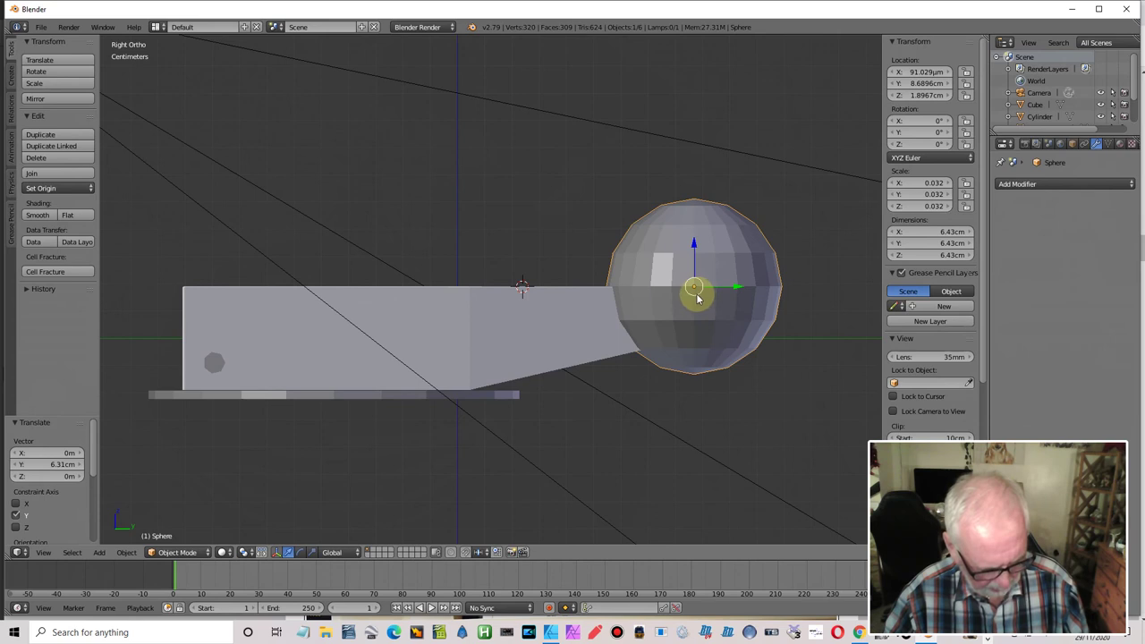
{"action": "key", "text": "s"}
{"action": "key", "text": "z"}
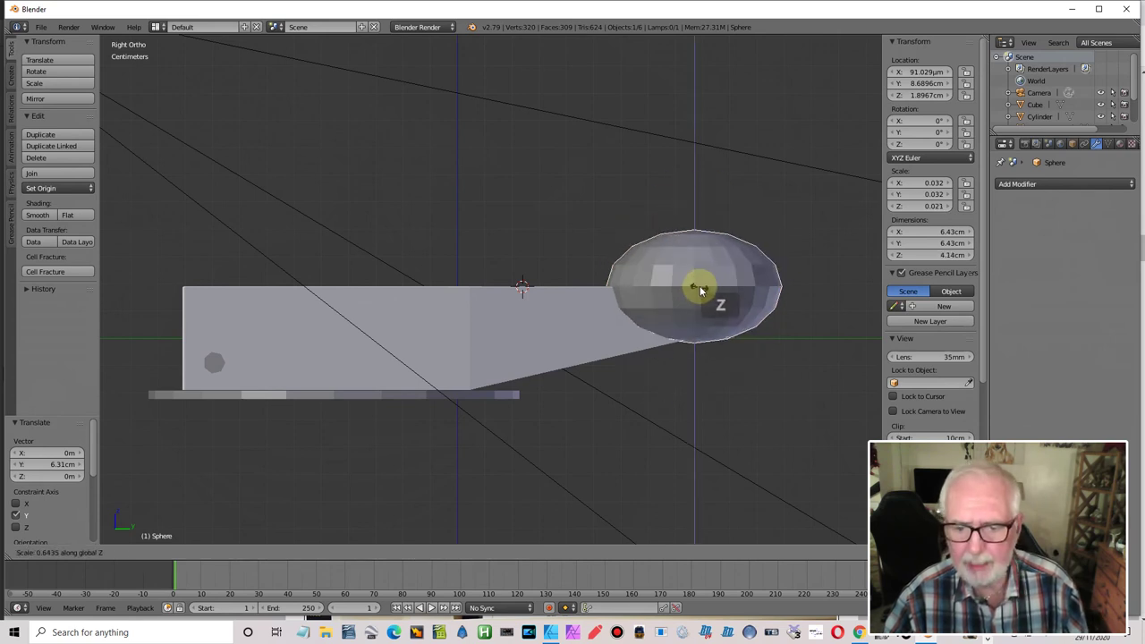
{"action": "left_click", "coordinate": [695, 280]}
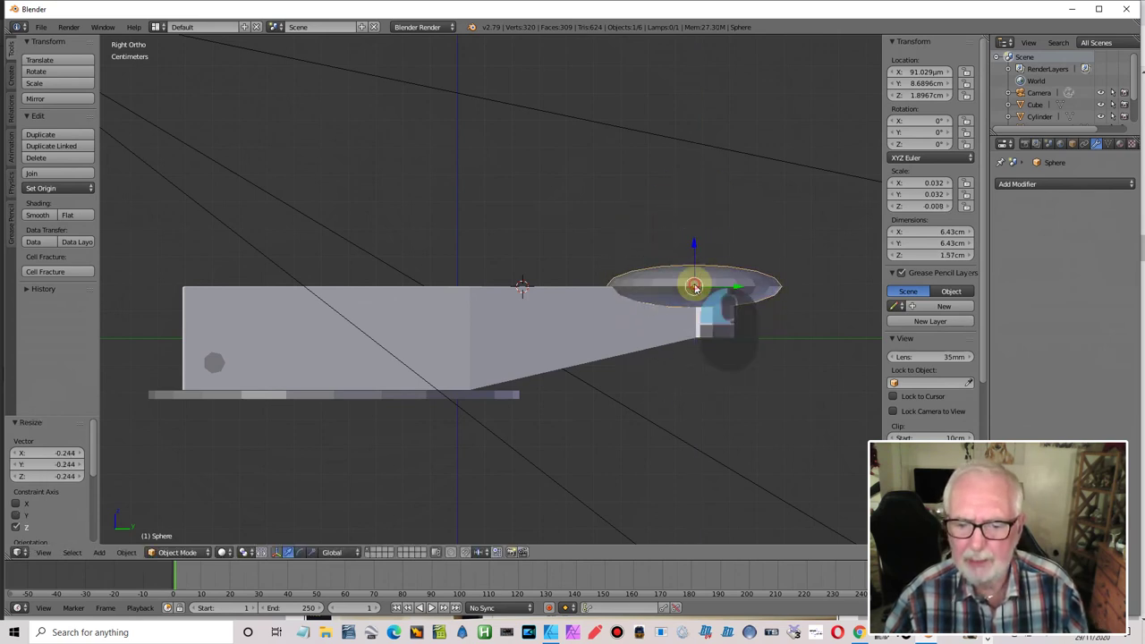
- Raise the flattened sphere about 1.12 cm along Z and shift it about 7.23 mm along Y above the block's narrow end
{"action": "left_click_drag", "start_coordinate": [696, 259], "coordinate": [693, 225]}
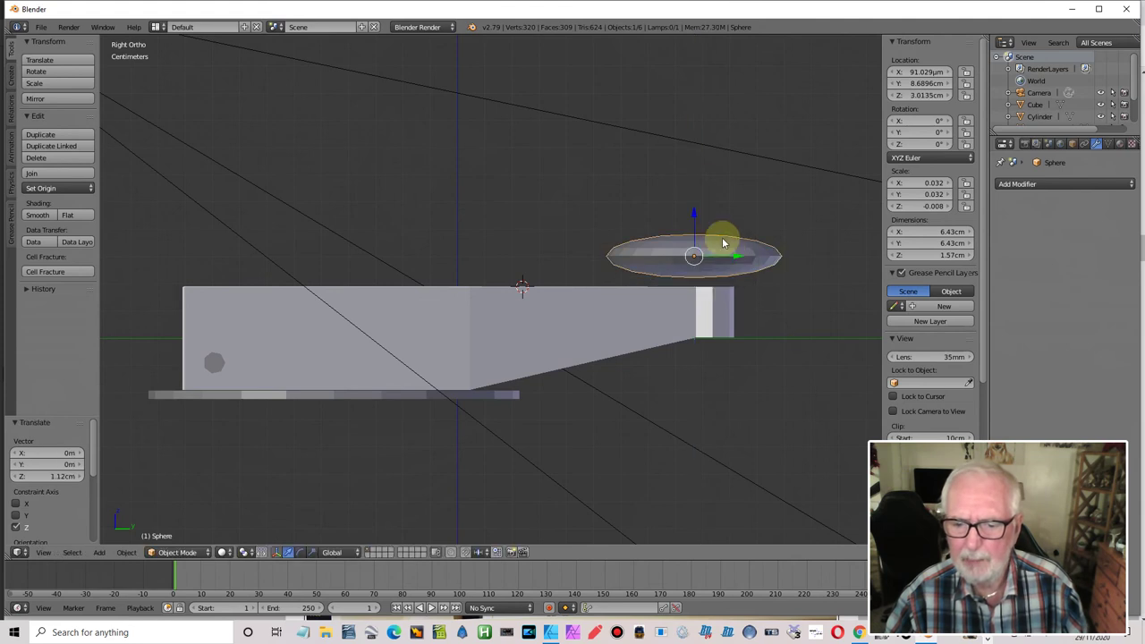
{"action": "left_click_drag", "start_coordinate": [732, 258], "coordinate": [751, 259]}
{"action": "middle_click_drag", "start_coordinate": [662, 331], "coordinate": [610, 322]}
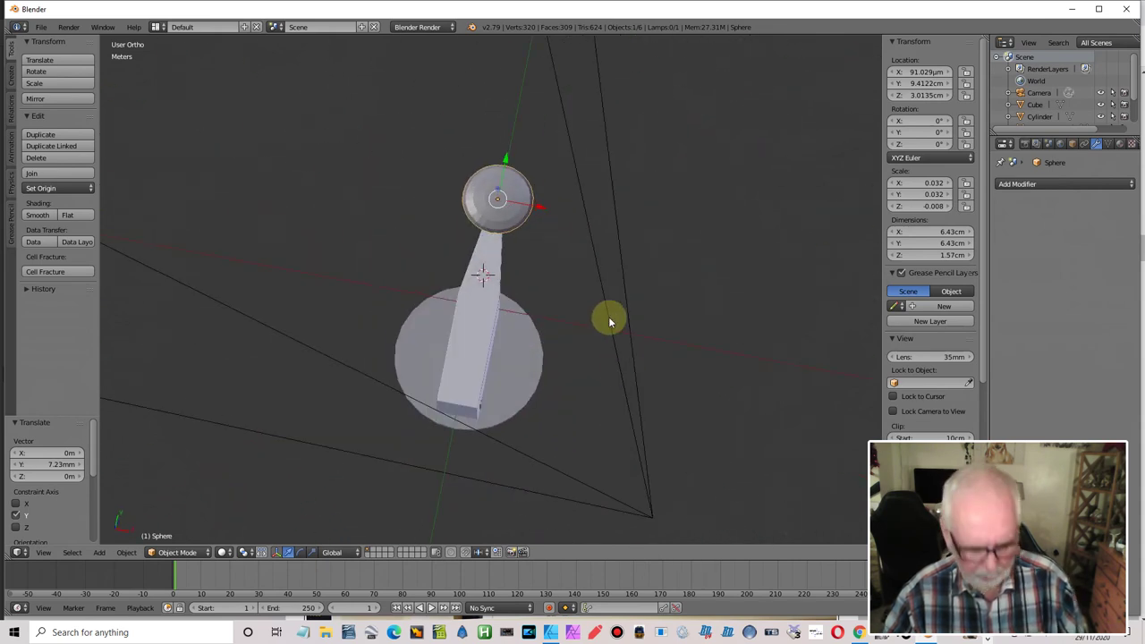
- Scale the flattened sphere down by about 0.866 in the top view, to about 5.57 cm across
{"action": "key", "text": "KP_7"}
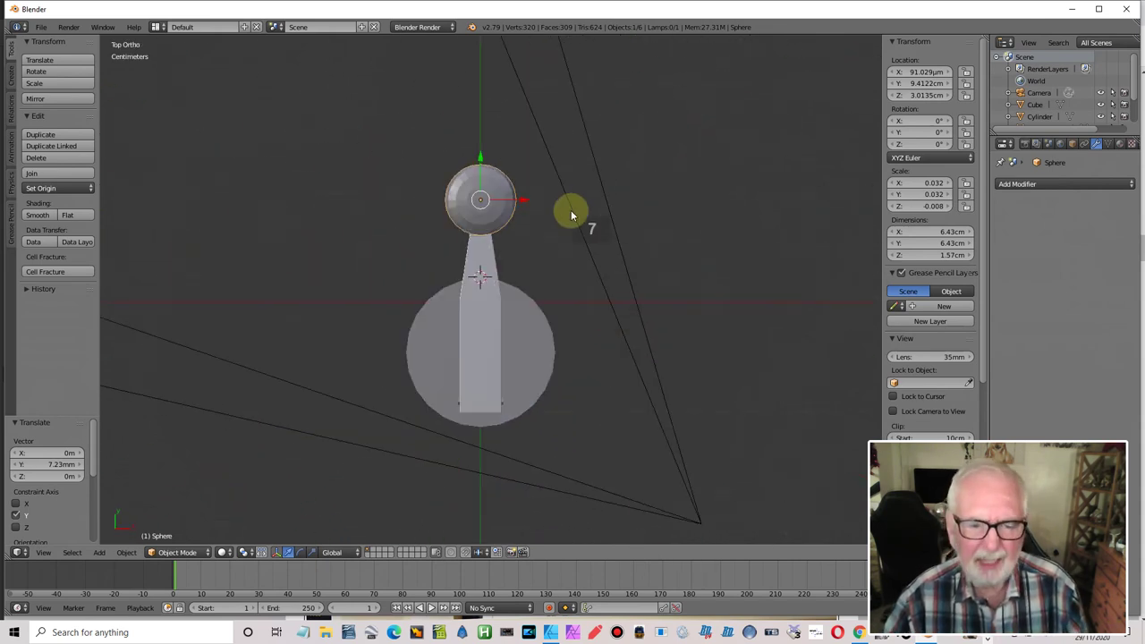
{"action": "scroll", "coordinate": [577, 211], "scroll_direction": "up", "scroll_amount": 4}
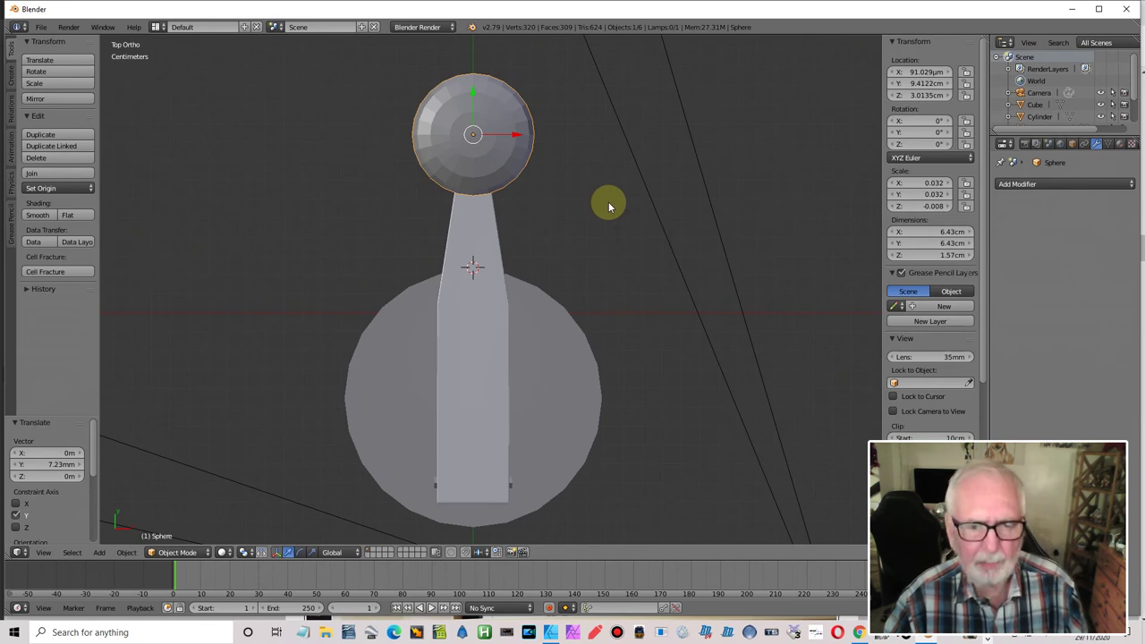
{"action": "key", "text": "s"}
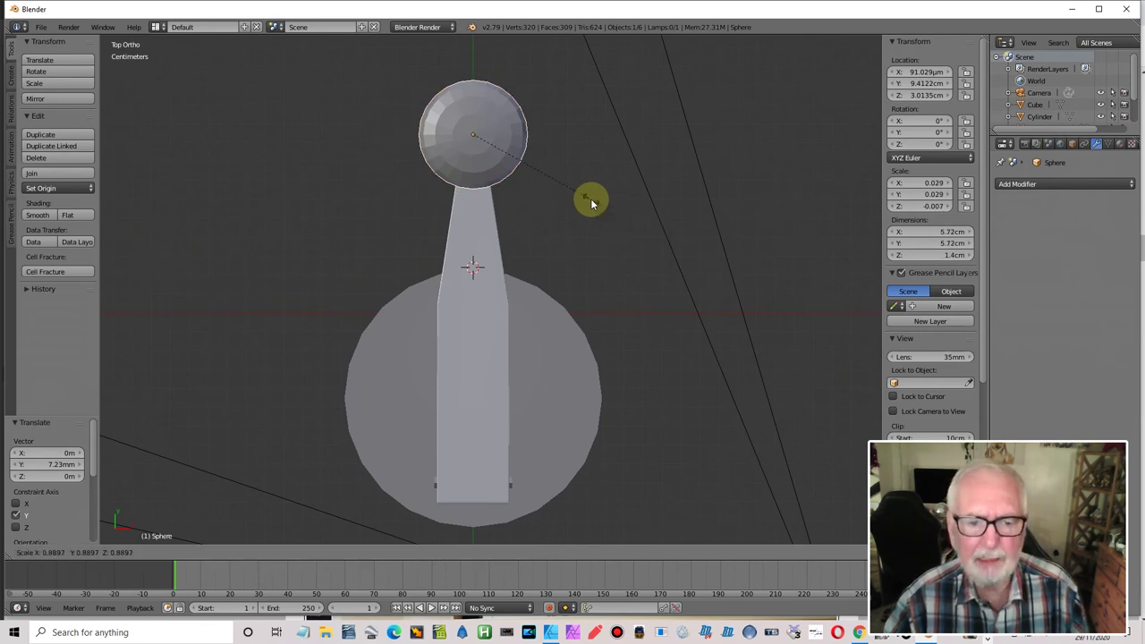
{"action": "left_click", "coordinate": [587, 203]}
{"action": "middle_click_drag", "start_coordinate": [590, 205], "coordinate": [608, 230]}
{"action": "mouse_move", "coordinate": [679, 256]}
{"action": "middle_mouse_down"}
{"action": "mouse_move", "coordinate": [677, 265]}
{"action": "mouse_move", "coordinate": [700, 238]}
{"action": "mouse_move", "coordinate": [681, 271]}
{"action": "middle_mouse_up"}
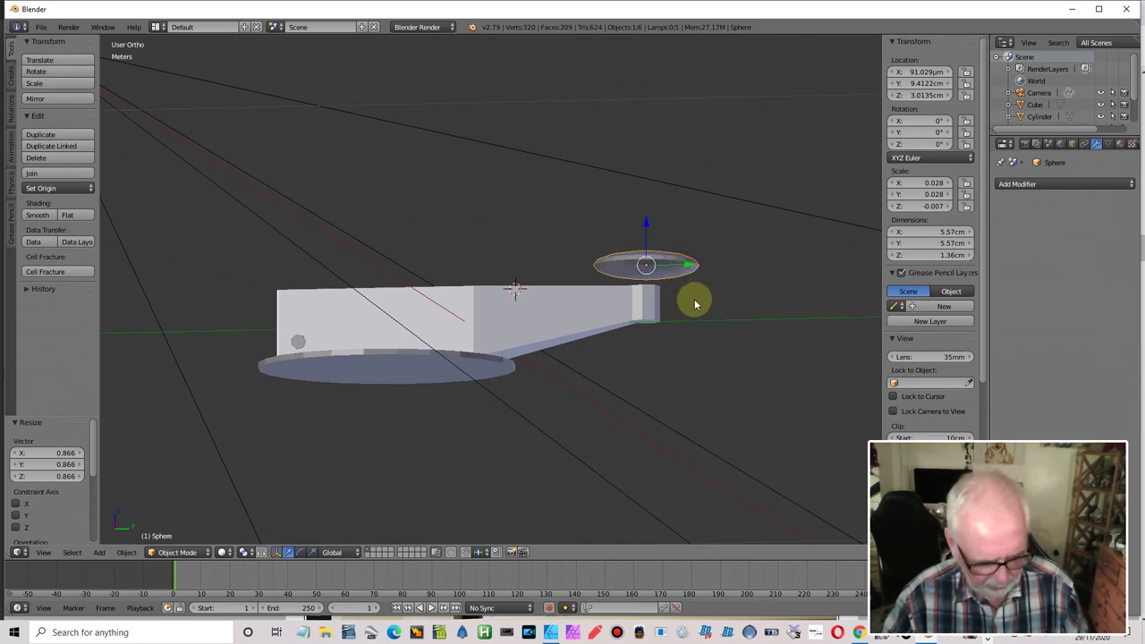
- Edit the flattened sphere's mesh and select the faces around the centre of its underside in face select mode
{"action": "key", "text": "KP_3"}
{"action": "middle_click_drag", "start_coordinate": [695, 299], "coordinate": [582, 271], "text": "shift"}
{"action": "scroll", "coordinate": [576, 295], "scroll_direction": "up", "scroll_amount": 2}
{"action": "scroll", "coordinate": [576, 293], "scroll_direction": "up", "scroll_amount": 2}
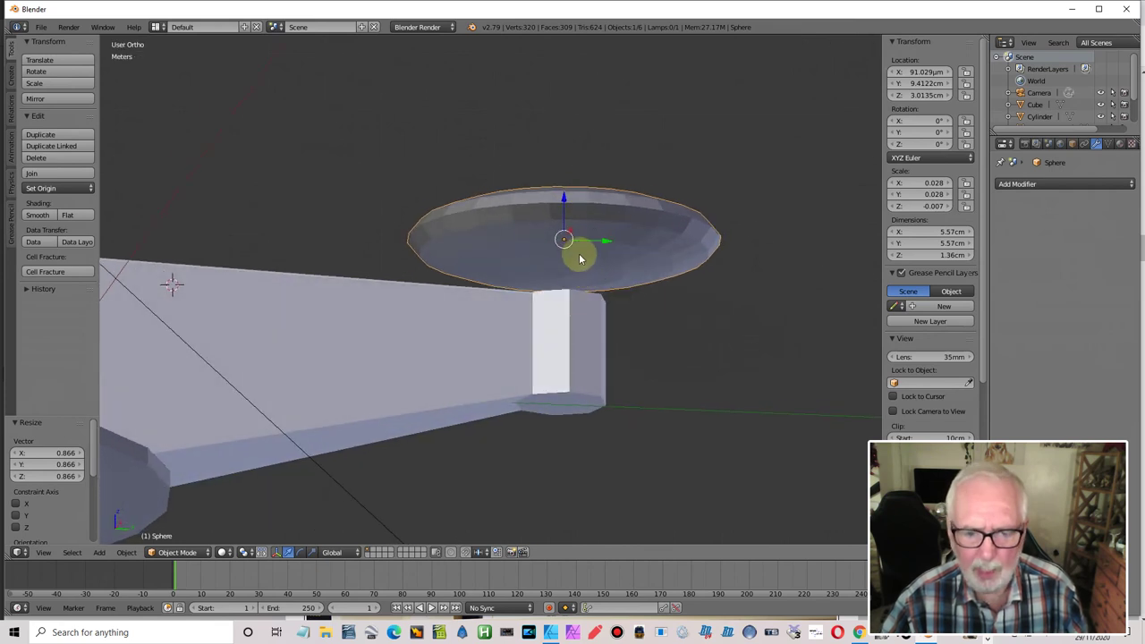
{"action": "key", "text": "Tab"}
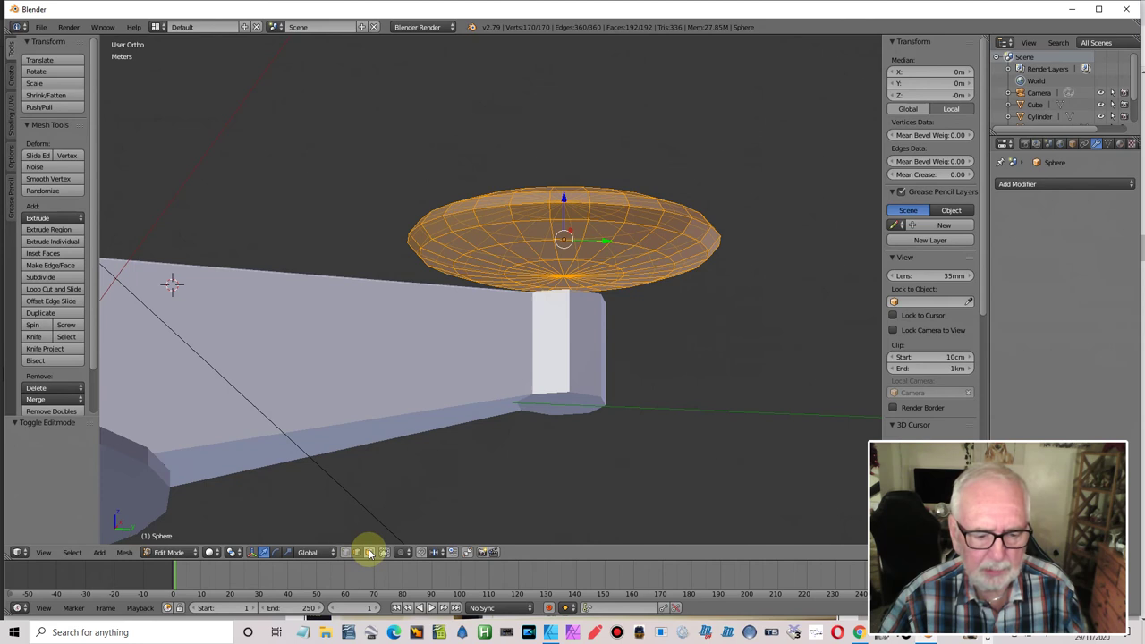
{"action": "key", "text": "a"}
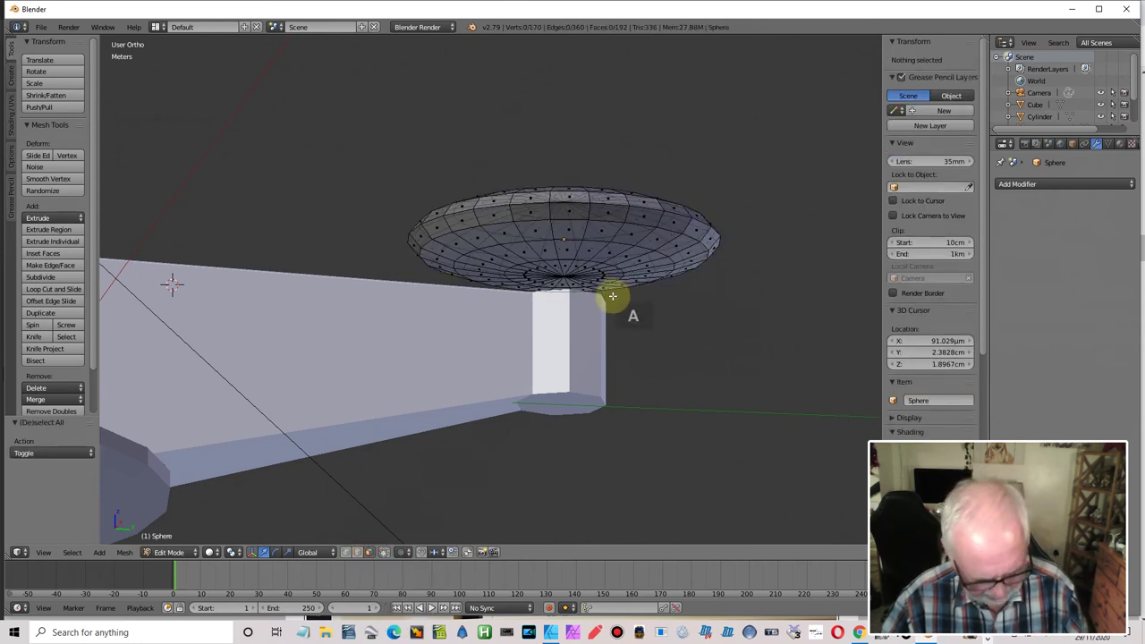
{"action": "left_click", "coordinate": [539, 276]}
{"action": "left_click_drag", "start_coordinate": [543, 275], "coordinate": [595, 282]}
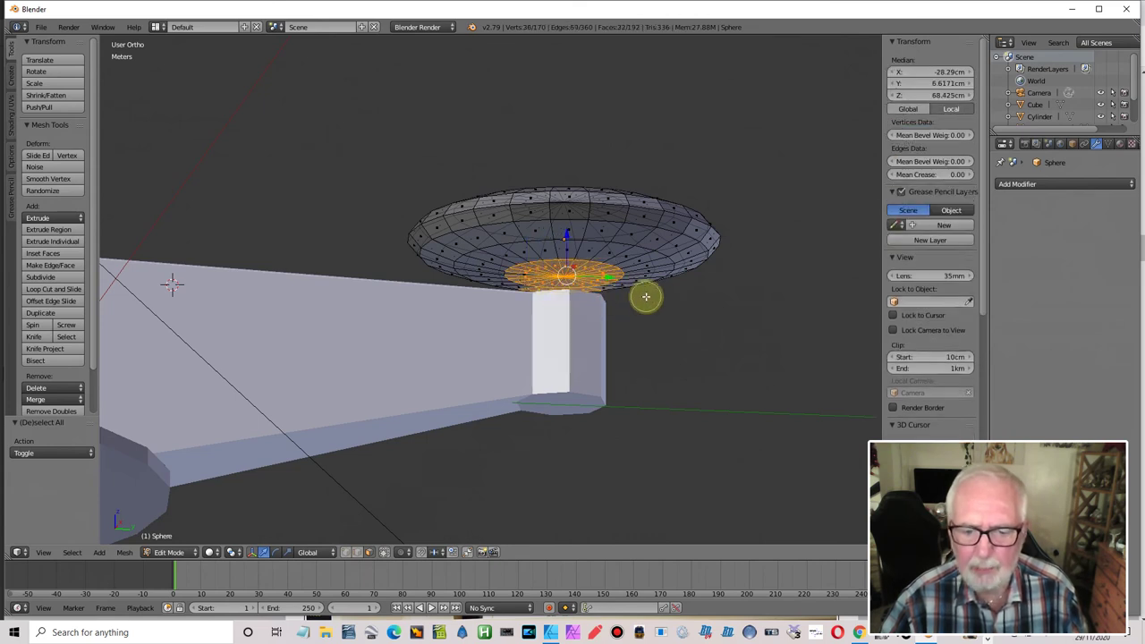
- Deselect the stray faces around the sphere so only the innermost ring of triangles on its underside is selected
{"action": "middle_click_drag", "start_coordinate": [723, 304], "coordinate": [562, 302]}
{"action": "right_click", "coordinate": [568, 309], "text": "shift"}
{"action": "right_click", "coordinate": [588, 296], "text": "shift"}
{"action": "right_click", "coordinate": [617, 317], "text": "shift"}
{"action": "middle_click_drag", "start_coordinate": [623, 322], "coordinate": [609, 238]}
{"action": "right_click", "coordinate": [626, 237], "text": "shift"}
{"action": "right_click", "coordinate": [633, 235], "text": "shift"}
{"action": "right_click", "coordinate": [613, 248], "text": "shift"}
{"action": "right_click", "coordinate": [595, 248], "text": "shift"}
{"action": "right_click", "coordinate": [621, 268], "text": "shift"}
{"action": "middle_click_drag", "start_coordinate": [621, 268], "coordinate": [587, 197]}
{"action": "right_click", "coordinate": [587, 197], "text": "shift"}
{"action": "right_click", "coordinate": [577, 206], "text": "shift"}
{"action": "right_click", "coordinate": [578, 206], "text": "shift"}
{"action": "right_click", "coordinate": [566, 223], "text": "shift"}
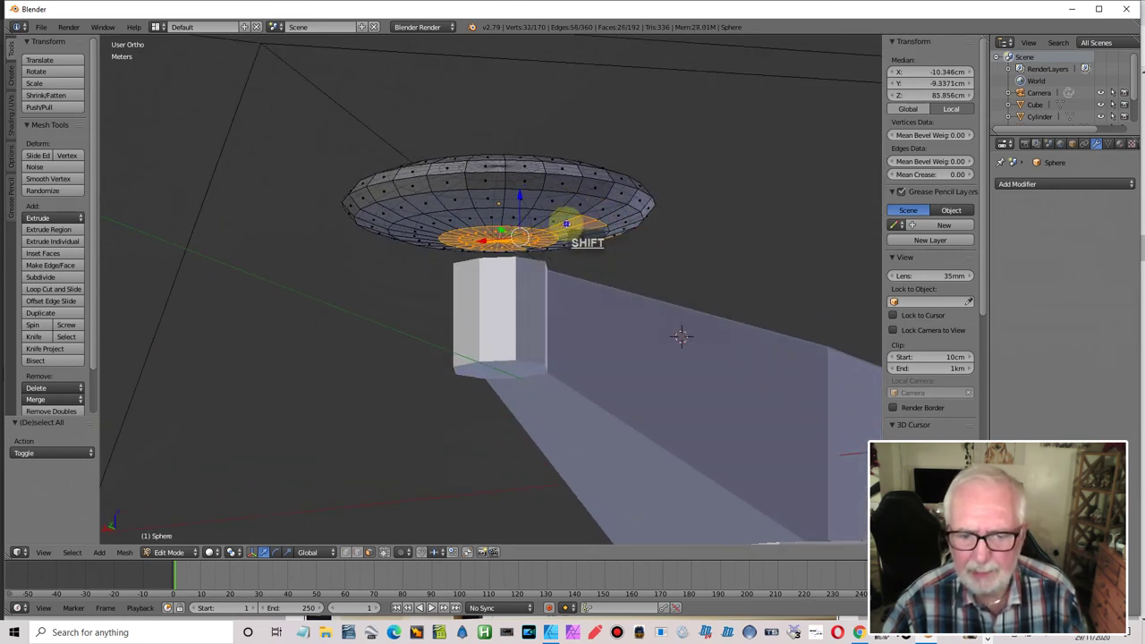
{"action": "right_click", "coordinate": [583, 235], "text": "shift"}
{"action": "middle_click_drag", "start_coordinate": [631, 256], "coordinate": [702, 238]}
{"action": "right_click", "coordinate": [537, 234], "text": "shift"}
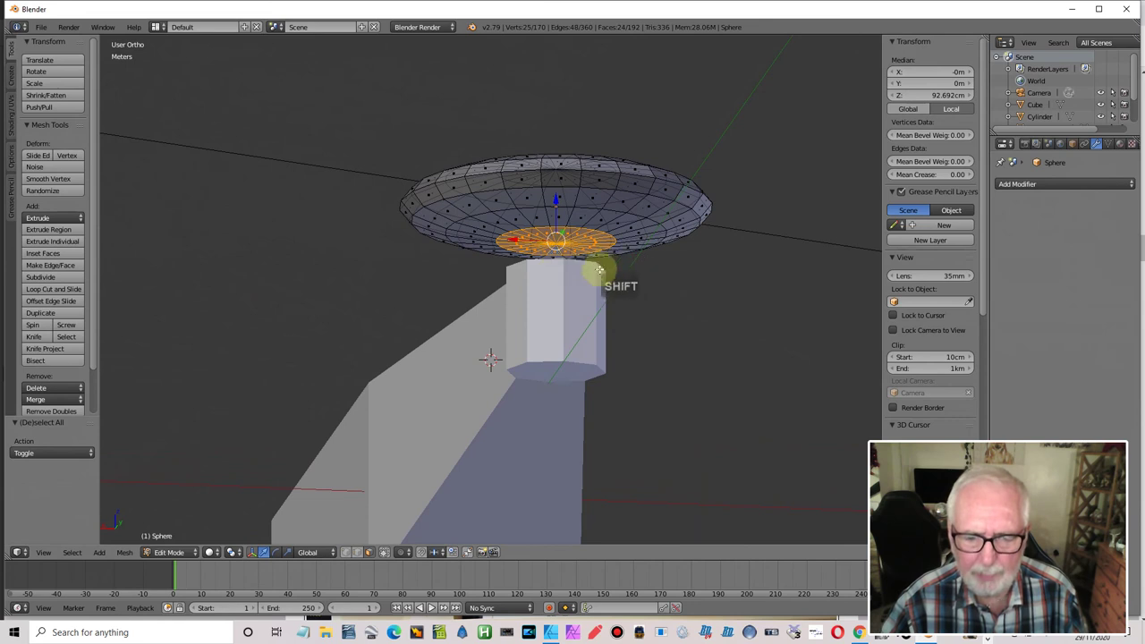
- Scale the selected underside faces down by about 0.586 in the right side view
{"action": "key", "text": "KP_3"}
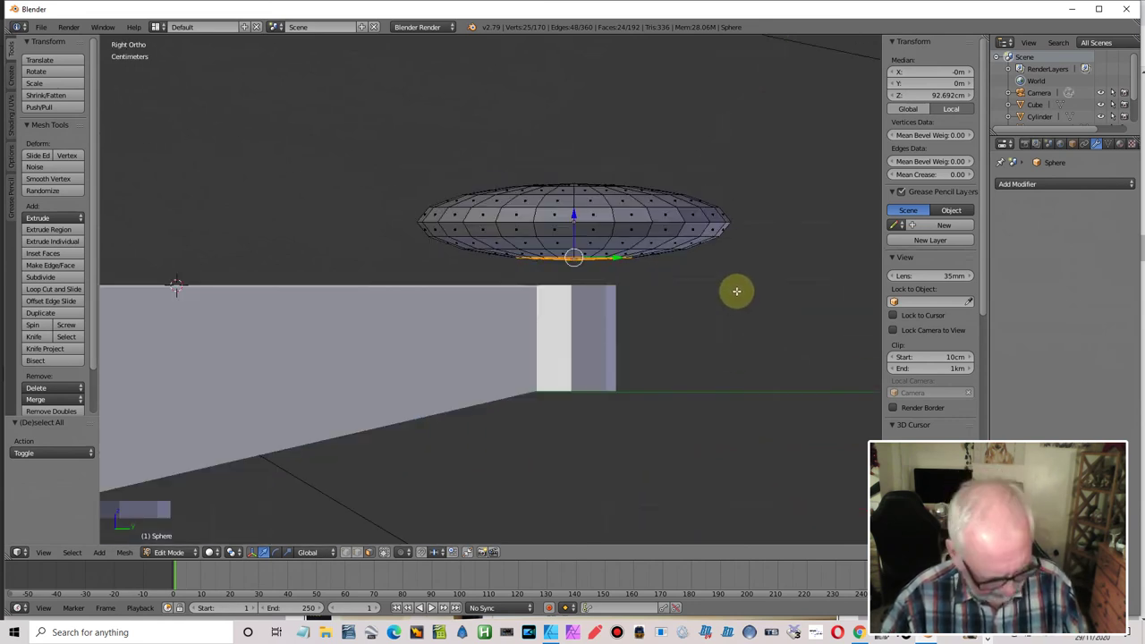
{"action": "key", "text": "s"}
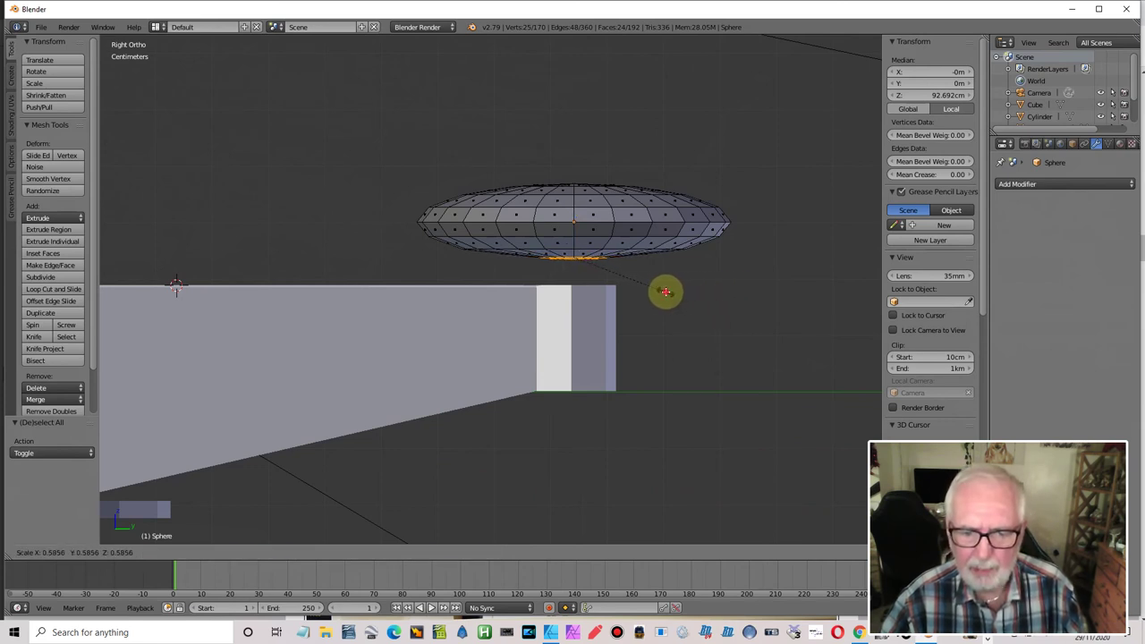
{"action": "left_click", "coordinate": [665, 290]}
- Extrude the underside faces about 1.67 cm down along Z to form the knob's stem, and finish mesh editing
{"action": "key", "text": "e"}
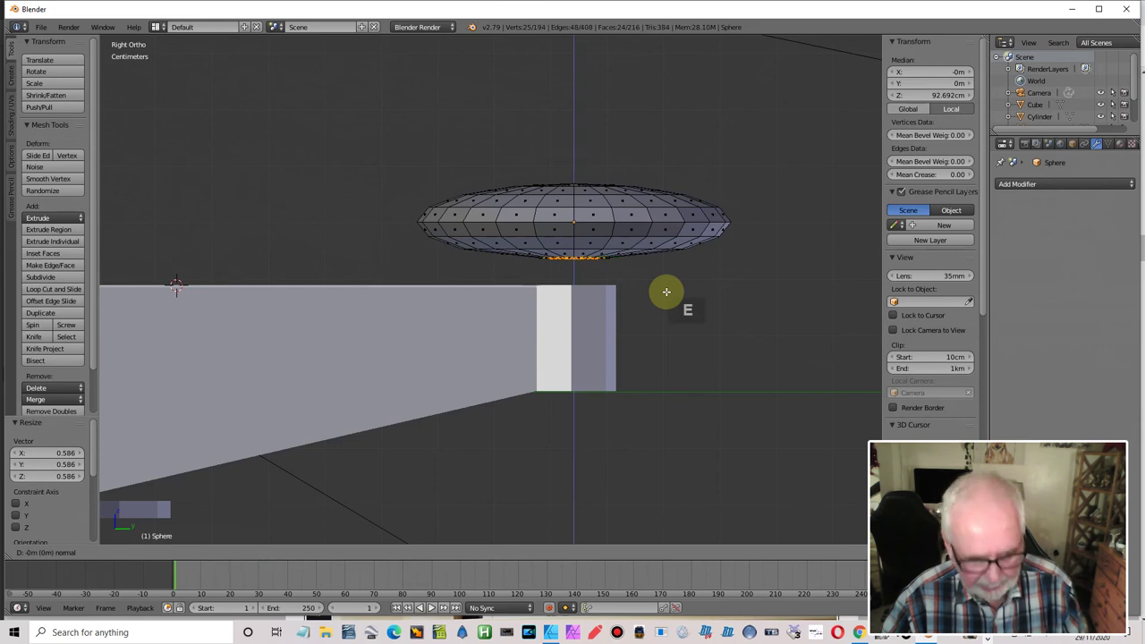
{"action": "key", "text": "z"}
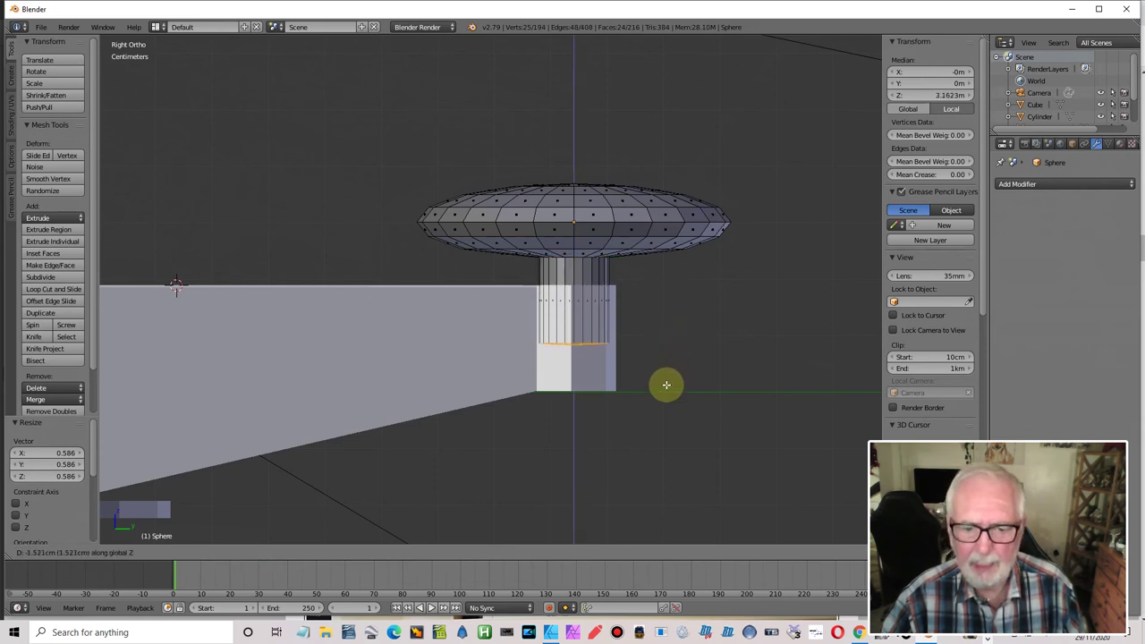
{"action": "left_click", "coordinate": [664, 385]}
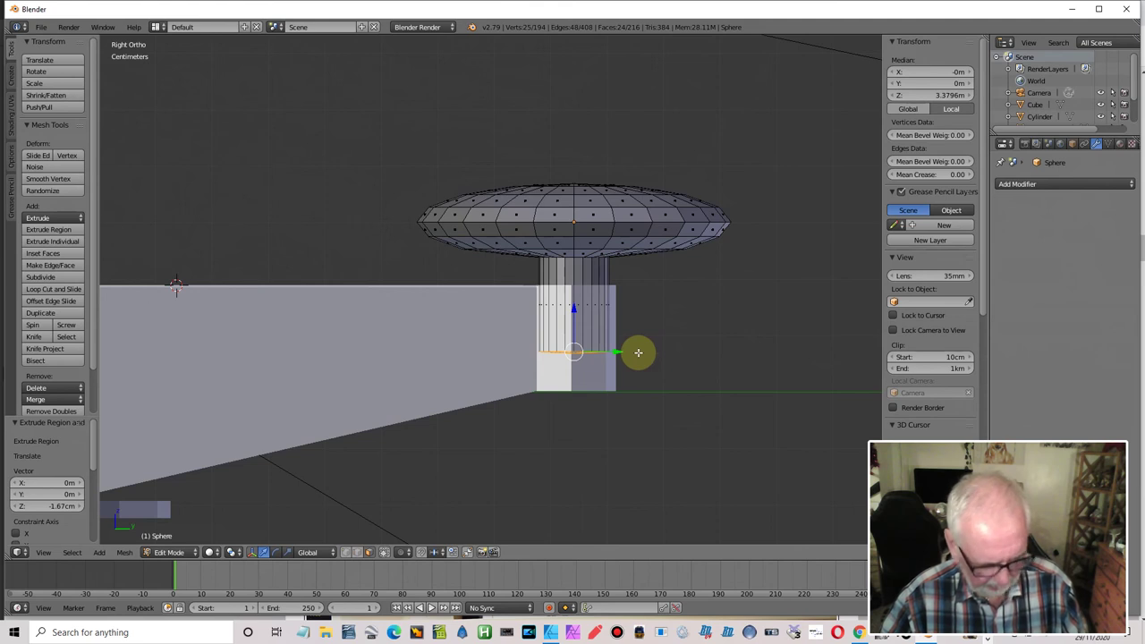
{"action": "key", "text": "Tab"}
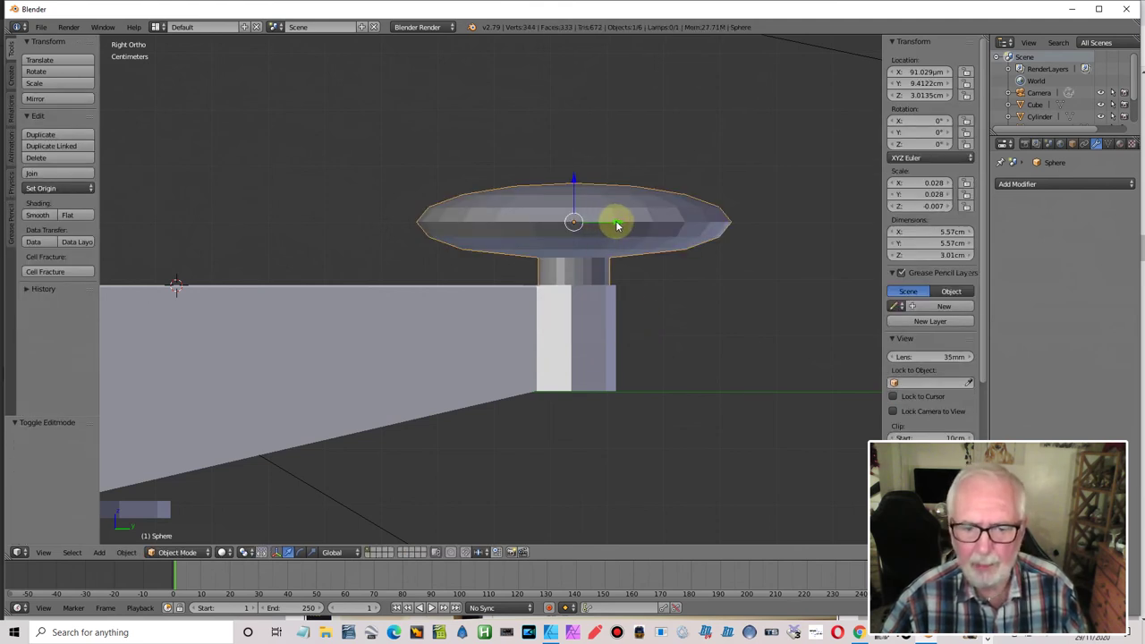
- Move the knob about 0.528 mm along Y and raise it about 3.06 mm along Z over the block's narrow end
{"action": "key", "text": "g"}
{"action": "key", "text": "y"}
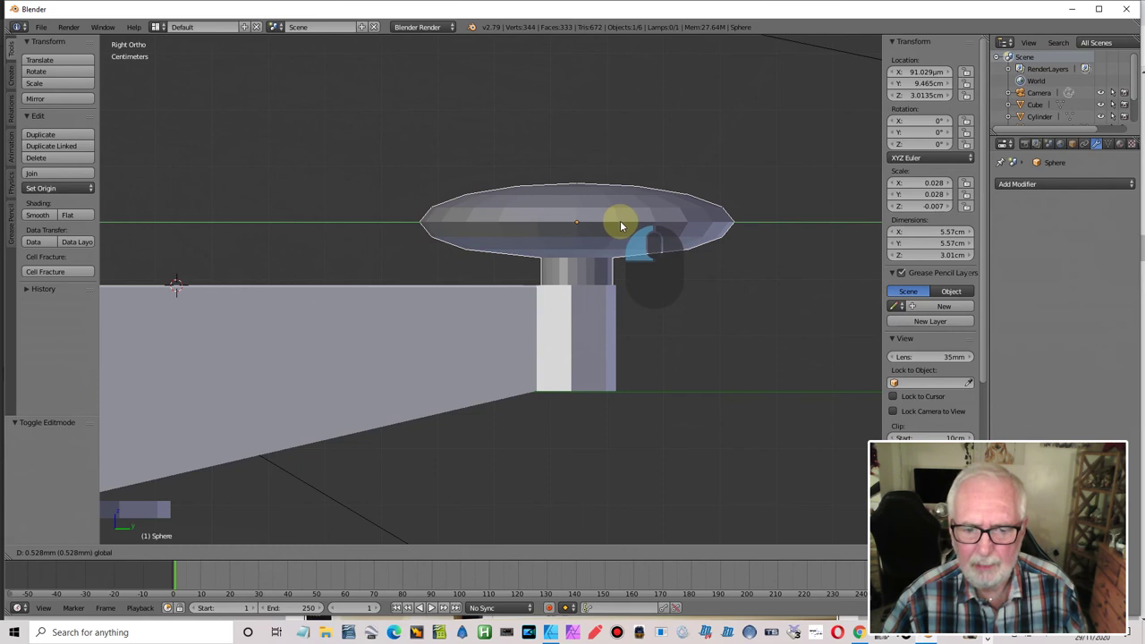
{"action": "left_click", "coordinate": [618, 225]}
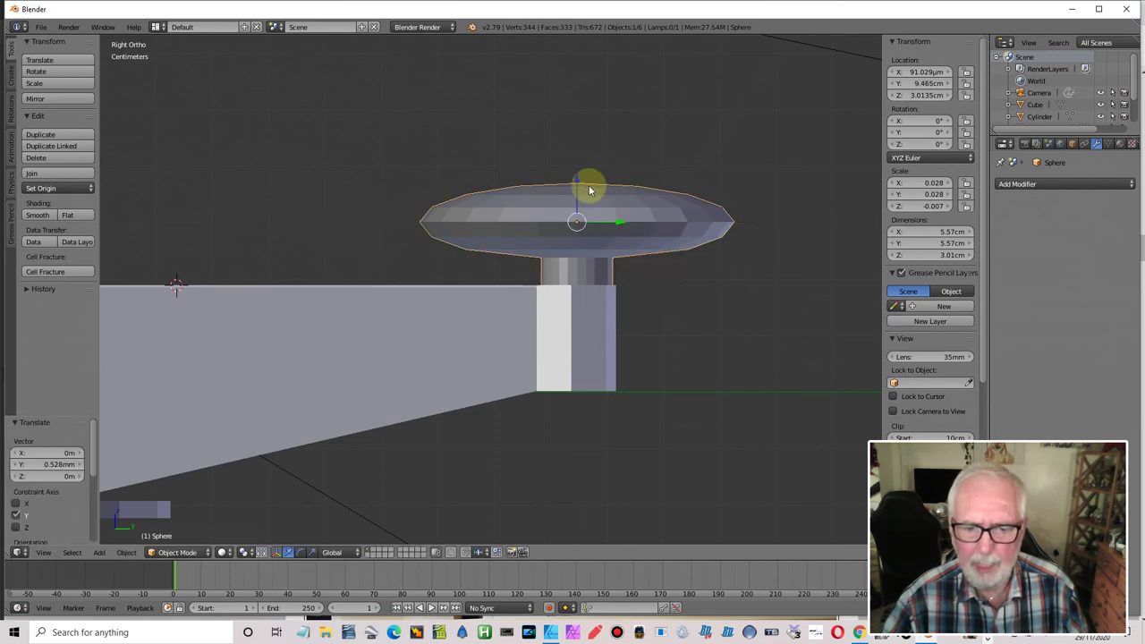
{"action": "key", "text": "g"}
{"action": "key", "text": "z"}
{"action": "left_click", "coordinate": [576, 163]}
{"action": "middle_click_drag", "start_coordinate": [557, 256], "coordinate": [565, 292]}
{"action": "scroll", "coordinate": [564, 292], "scroll_direction": "up", "scroll_amount": 3}
{"action": "middle_click_drag", "start_coordinate": [614, 278], "coordinate": [511, 227]}
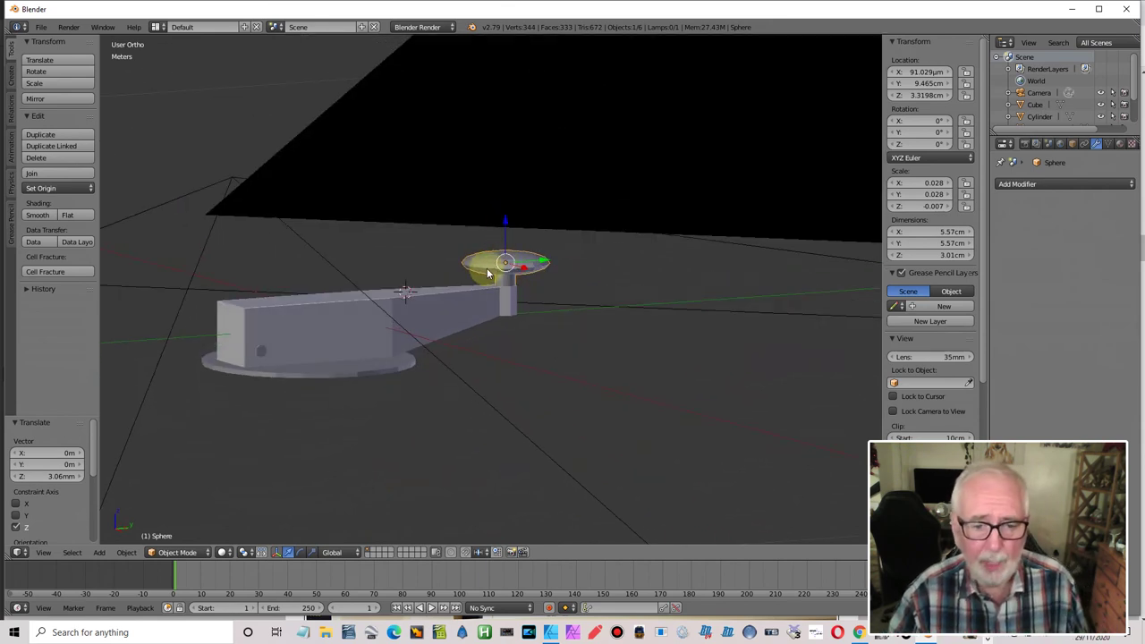
- Apply smooth shading to the knob
{"action": "scroll", "coordinate": [487, 274], "scroll_direction": "up", "scroll_amount": 5}
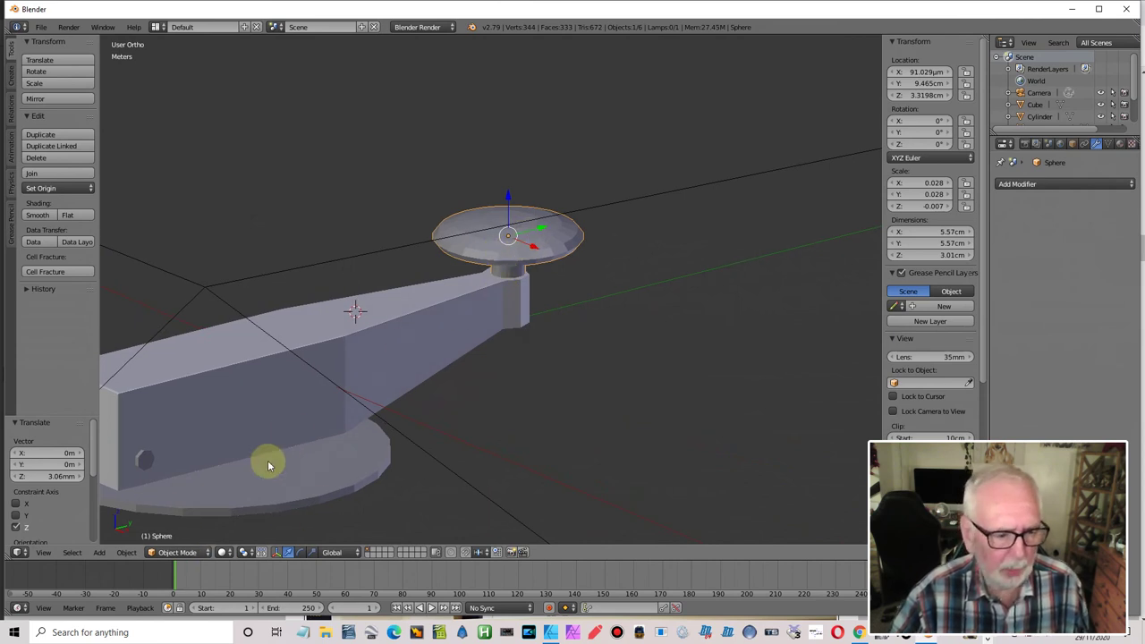
{"action": "left_click", "coordinate": [40, 217]}
{"action": "mouse_move", "coordinate": [560, 278]}
{"action": "middle_mouse_down"}
{"action": "mouse_move", "coordinate": [318, 260]}
{"action": "mouse_move", "coordinate": [252, 282]}
{"action": "mouse_move", "coordinate": [522, 299]}
{"action": "mouse_move", "coordinate": [496, 289]}
{"action": "middle_mouse_up"}
{"action": "scroll", "coordinate": [318, 259], "scroll_direction": "down", "scroll_amount": 3}
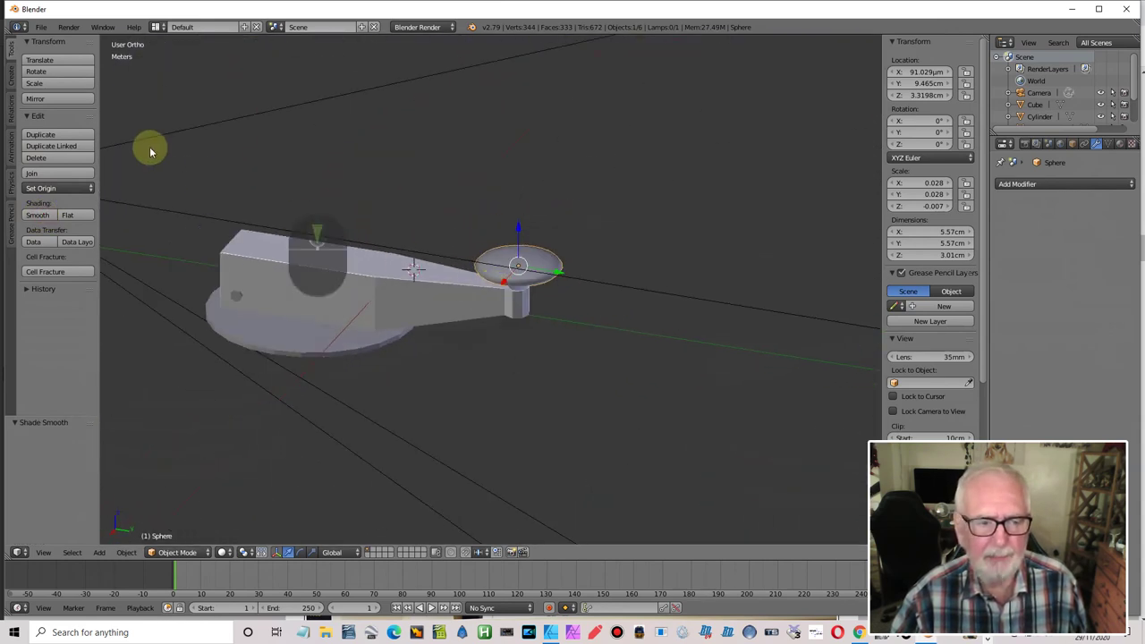
- Render an image of the model through the camera to check it, and return to the 3D view
{"action": "left_click", "coordinate": [69, 27]}
{"action": "left_click", "coordinate": [106, 43]}
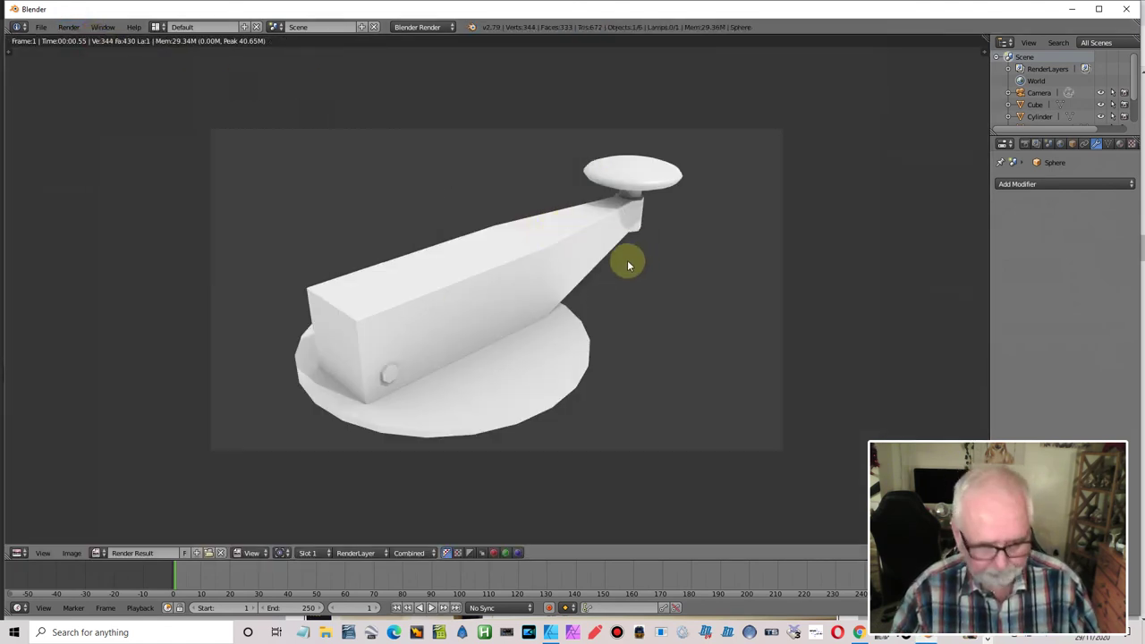
{"action": "key", "text": "Escape"}
- Add a Decimate modifier to the knob and reduce its collapse ratio to 0.625
{"action": "middle_click_drag", "start_coordinate": [562, 259], "coordinate": [584, 262]}
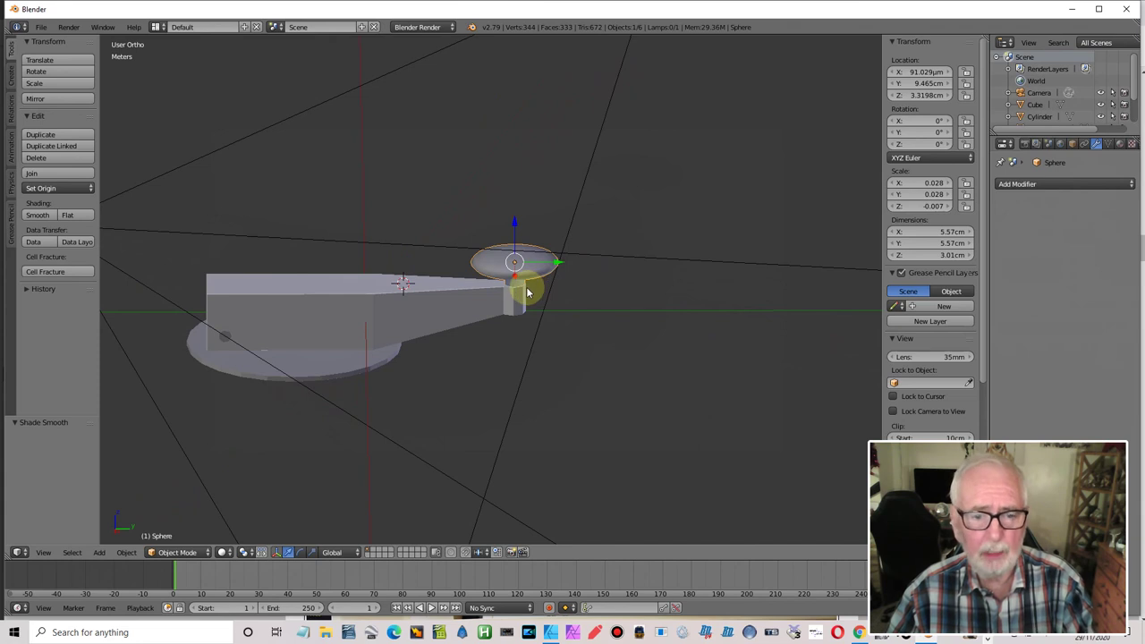
{"action": "scroll", "coordinate": [526, 298], "scroll_direction": "up", "scroll_amount": 4}
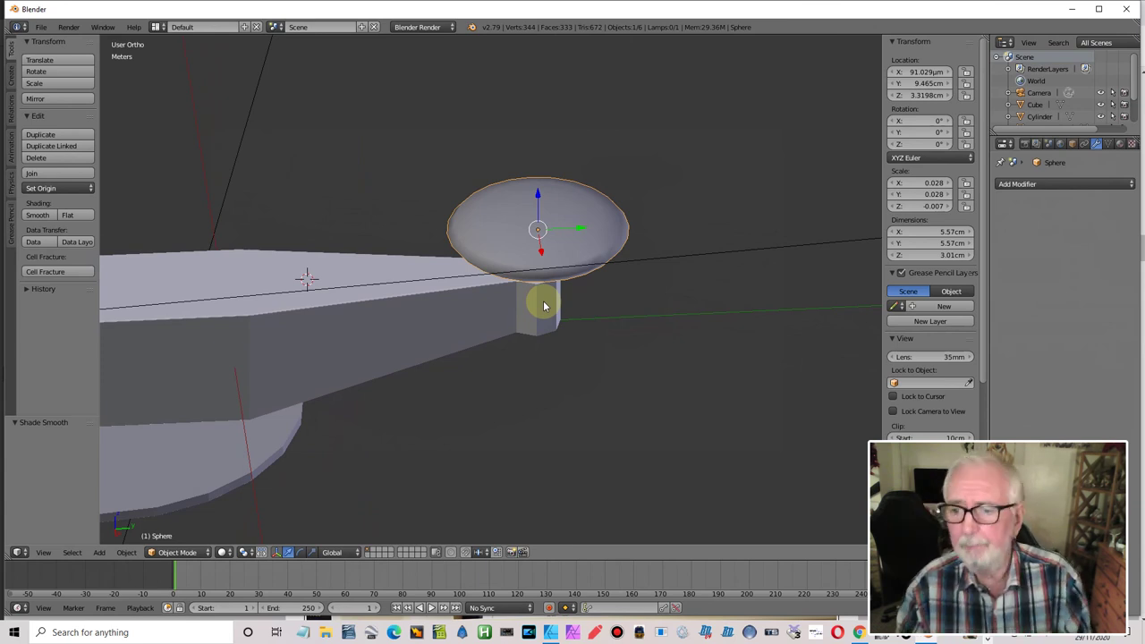
{"action": "left_click", "coordinate": [1025, 185]}
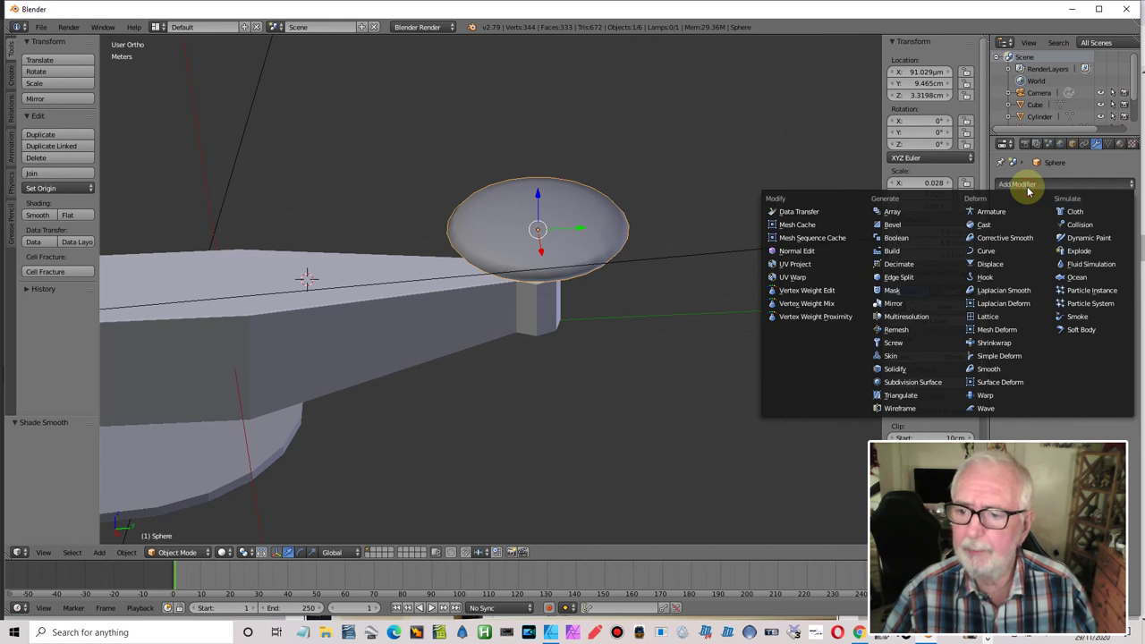
{"action": "left_click", "coordinate": [901, 265]}
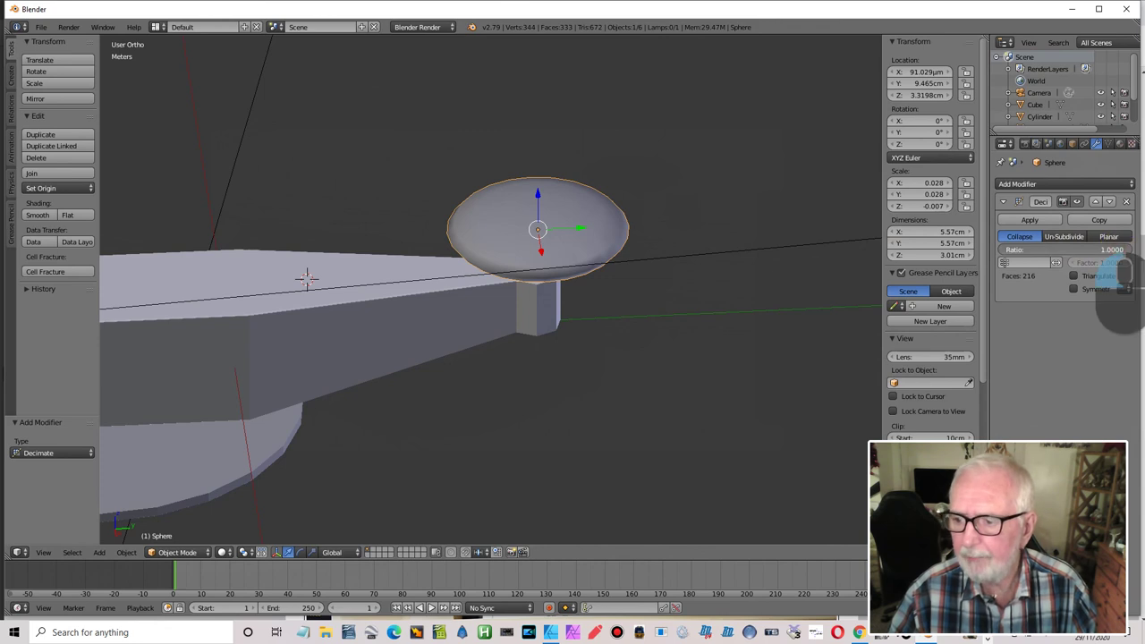
{"action": "left_click_drag", "start_coordinate": [1118, 257], "coordinate": [1089, 268]}
{"action": "middle_click_drag", "start_coordinate": [743, 246], "coordinate": [805, 260]}
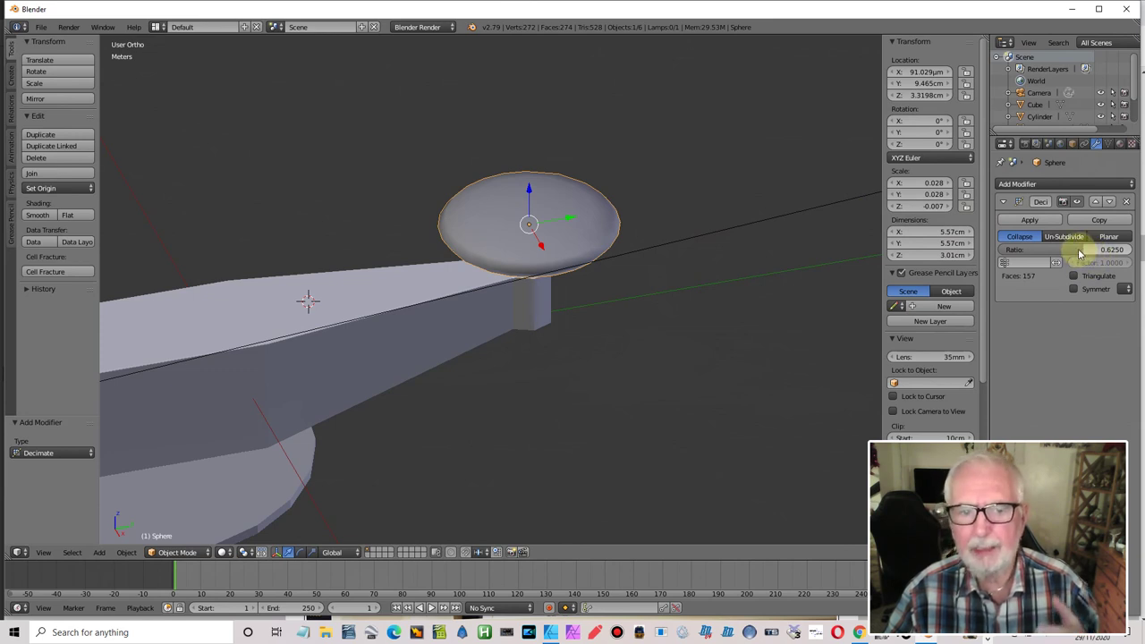
- Restore the Decimate ratio to 1.0 and remove the modifier from the knob
{"action": "left_click_drag", "start_coordinate": [1077, 254], "coordinate": [157, 259]}
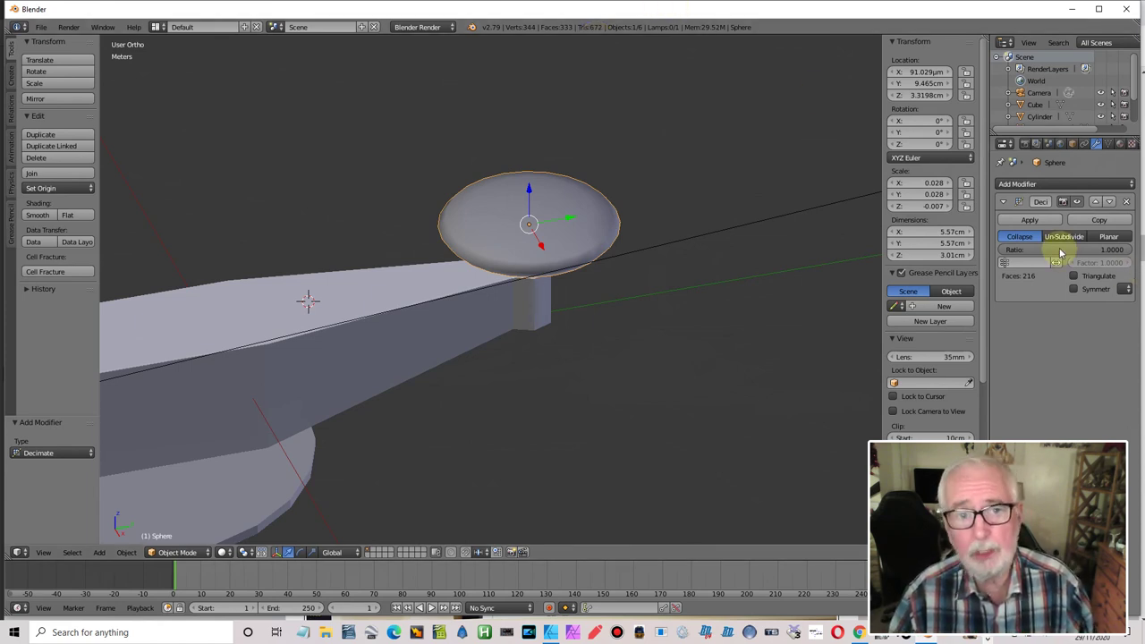
{"action": "middle_click_drag", "start_coordinate": [716, 294], "coordinate": [685, 269]}
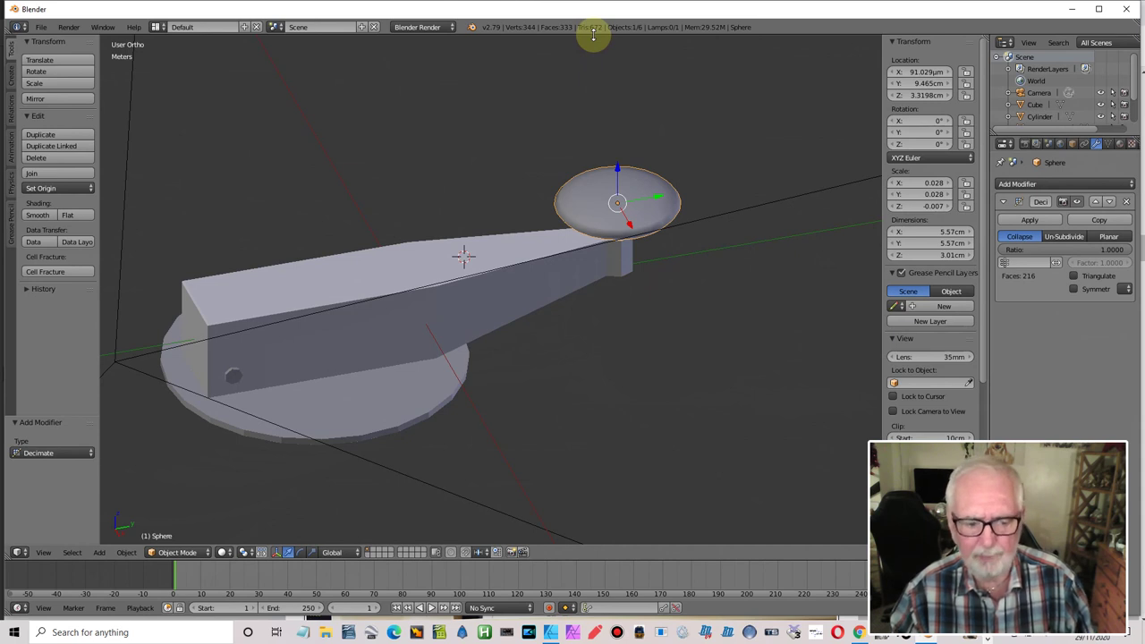
{"action": "left_click", "coordinate": [1127, 202]}
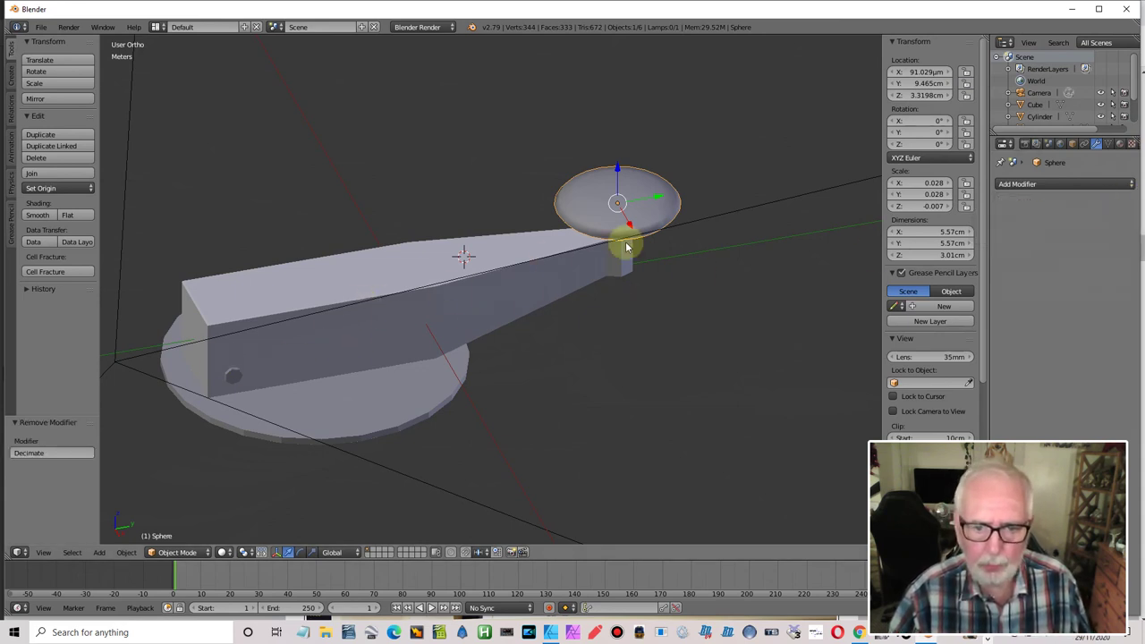
- Duplicate the knob, block, pin and base disc together in place and join the copies into one object
{"action": "right_click", "coordinate": [472, 308], "text": "shift"}
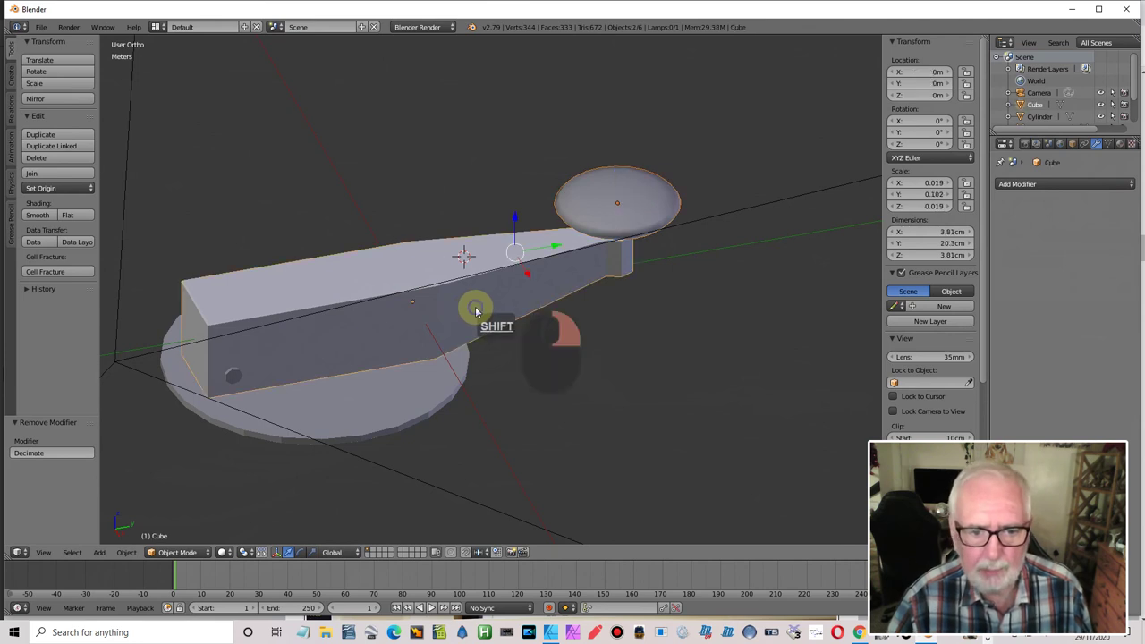
{"action": "right_click", "coordinate": [237, 382], "text": "shift"}
{"action": "right_click", "coordinate": [317, 416], "text": "shift"}
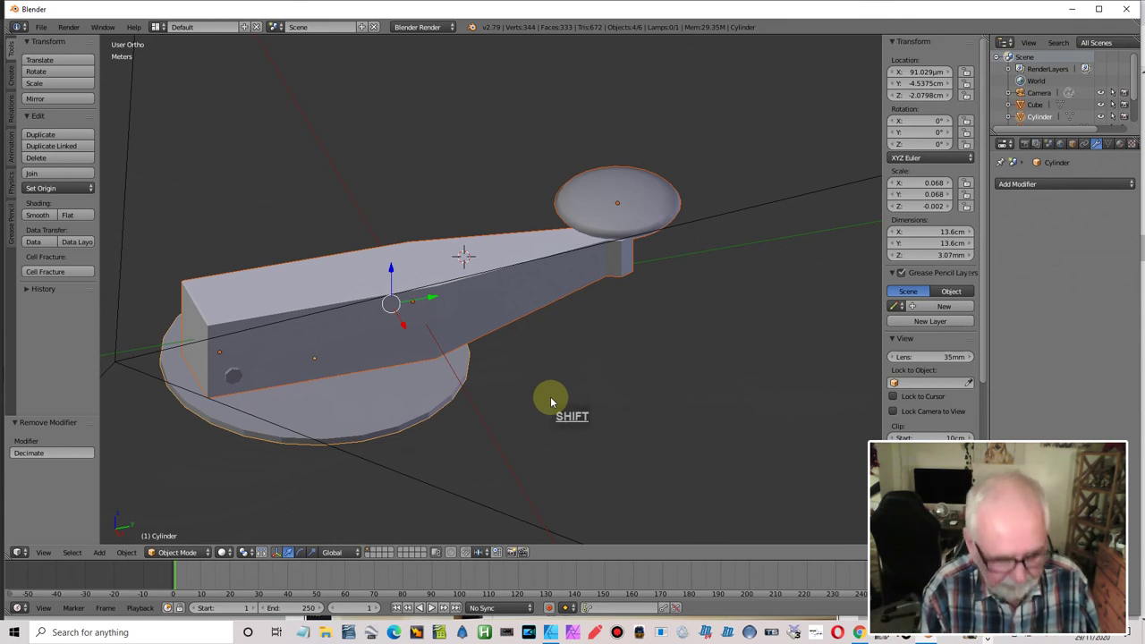
{"action": "key", "text": "shift+d"}
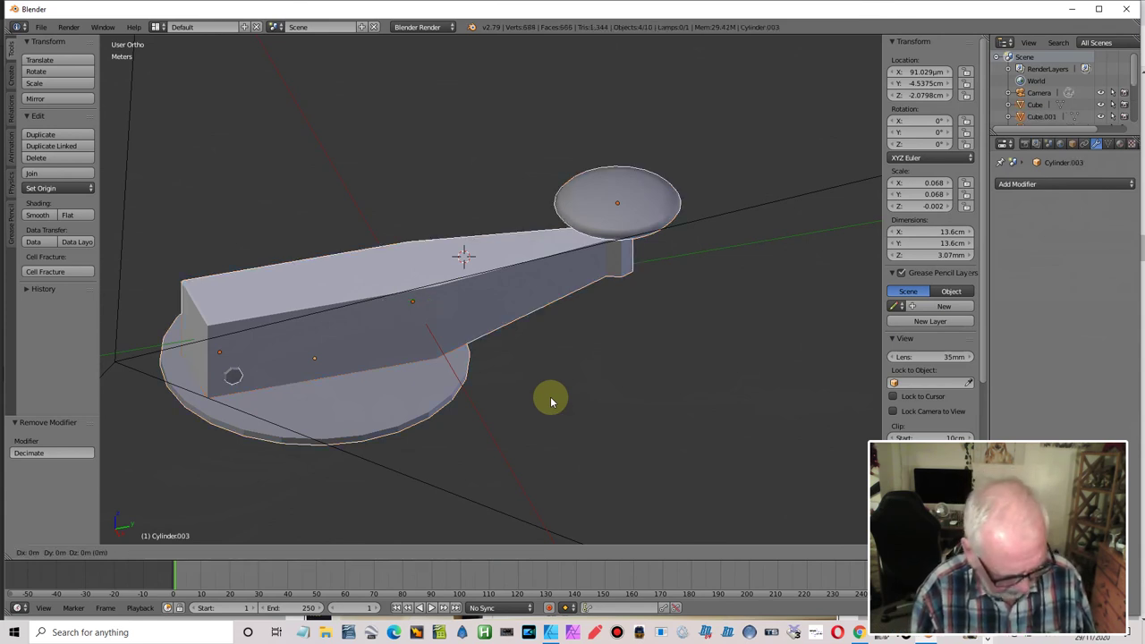
{"action": "key", "text": "ctrl"}
{"action": "key", "text": "ctrl+j"}
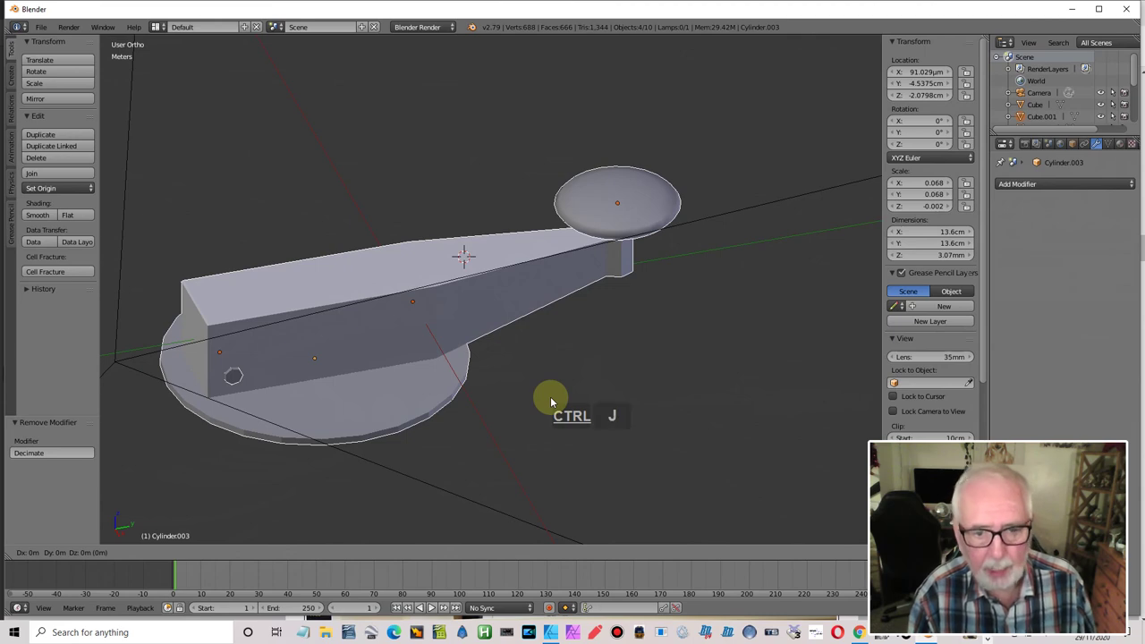